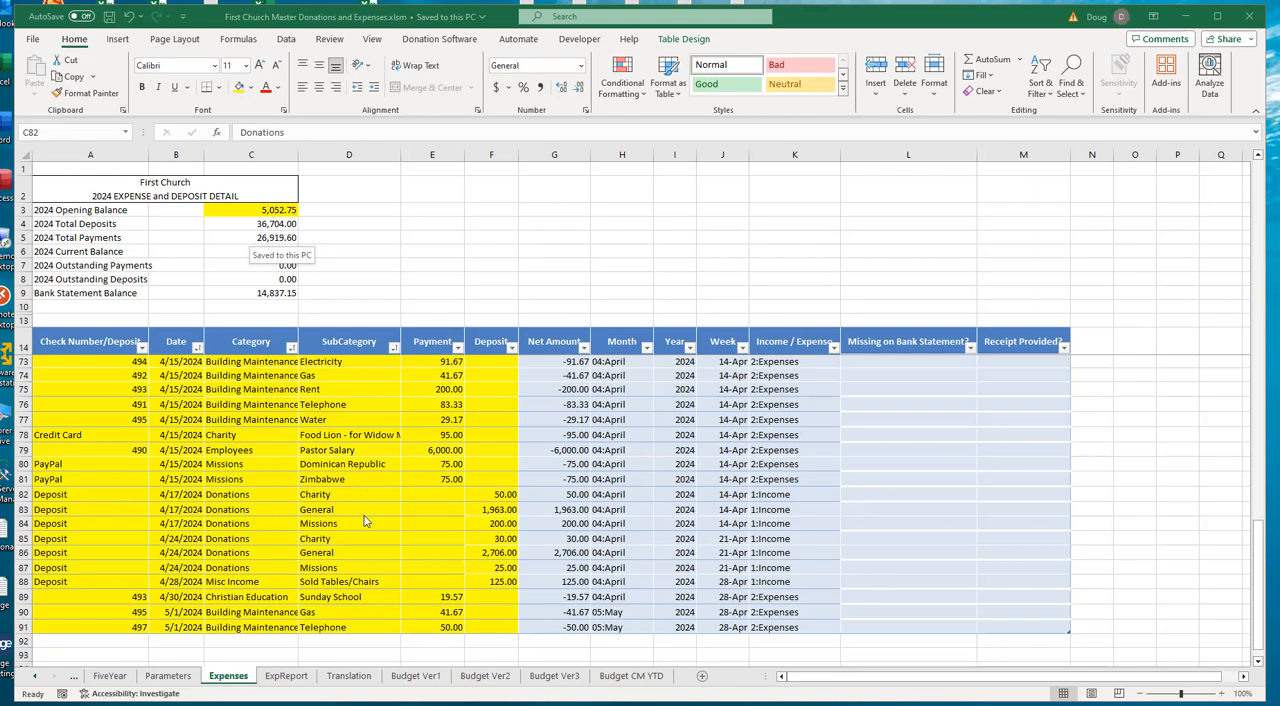
- Review the 4/17/2024 donation deposits and the two 4/15/2024 Missions payments in the Expenses sheet's transaction table
click(50, 495)
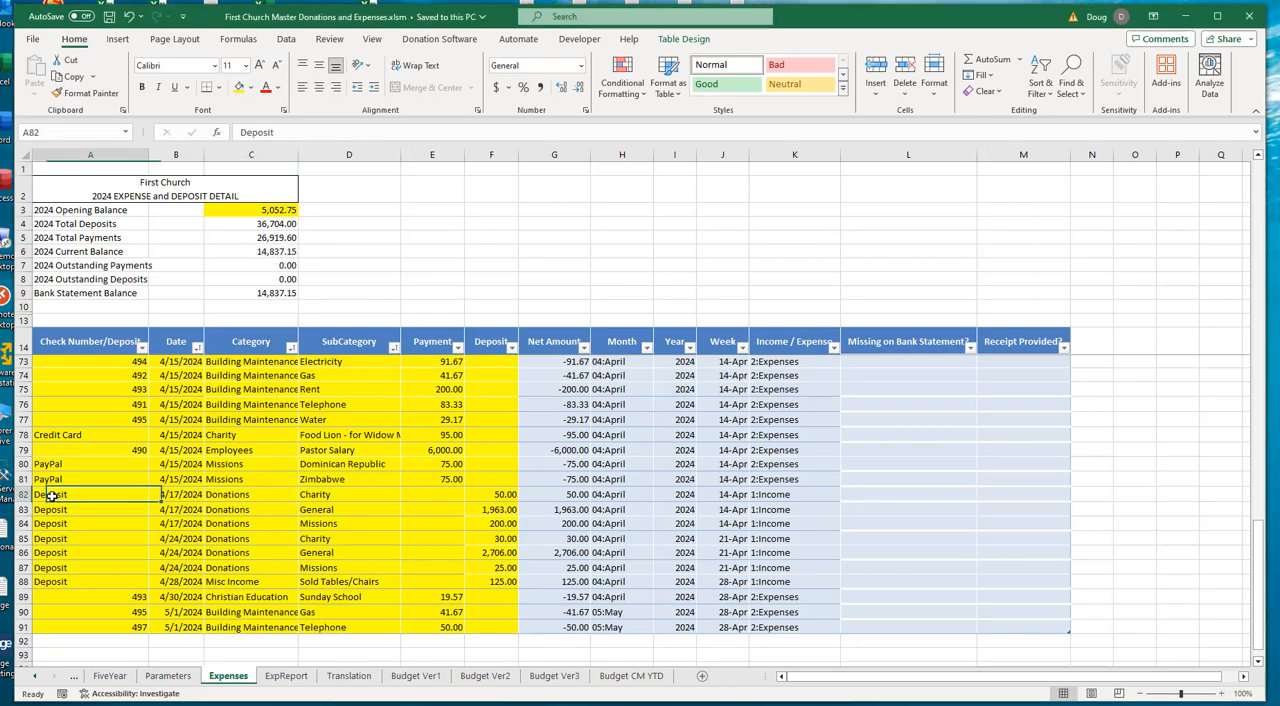
drag(50, 495, 480, 530)
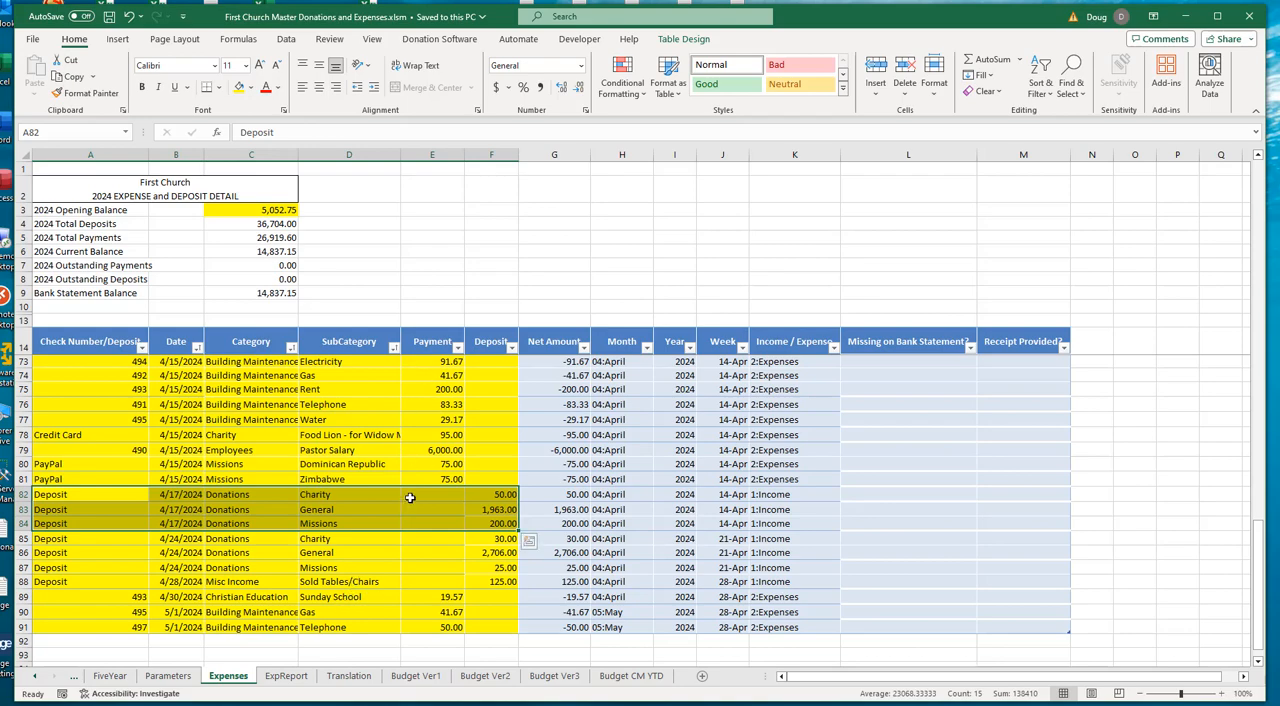
click(125, 523)
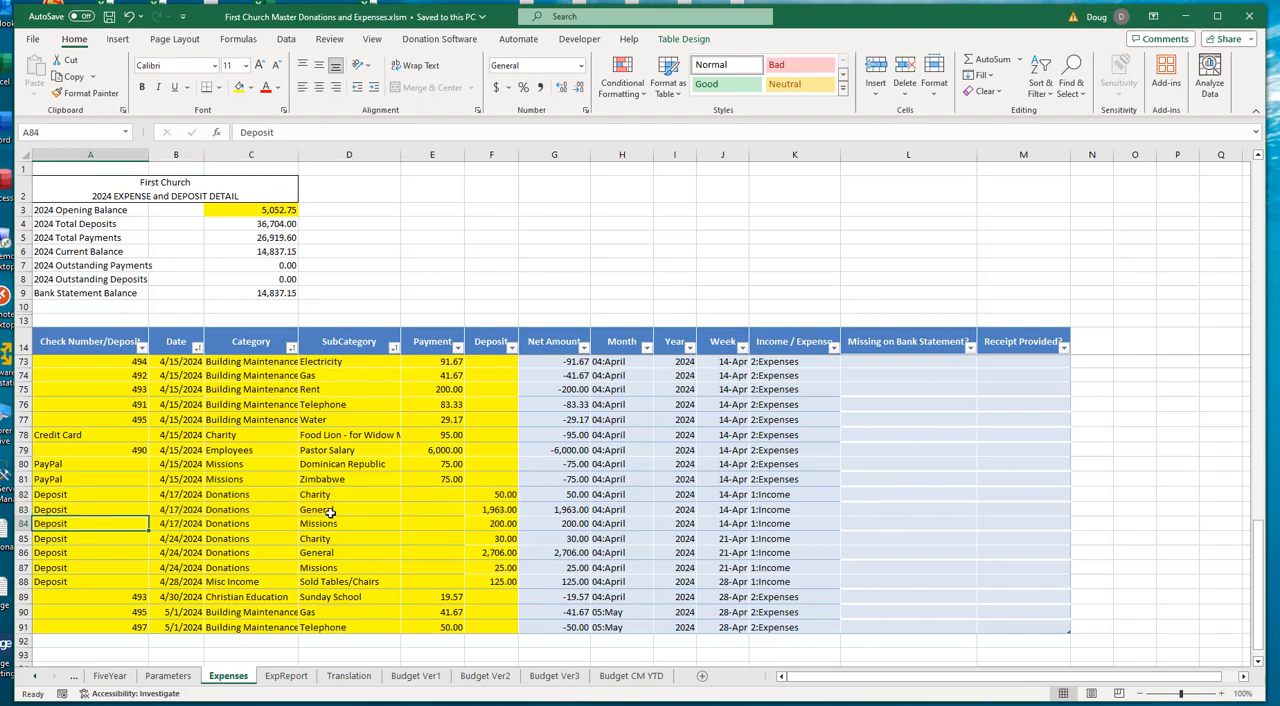
click(325, 523)
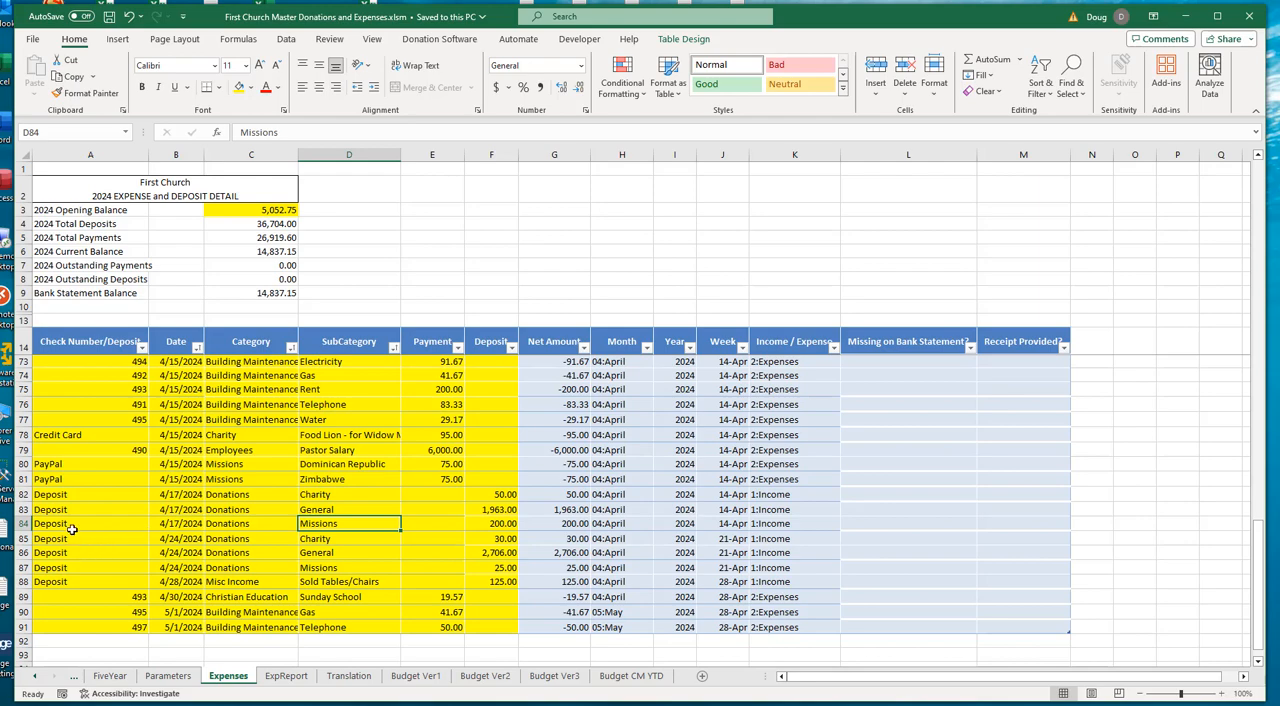
click(220, 465)
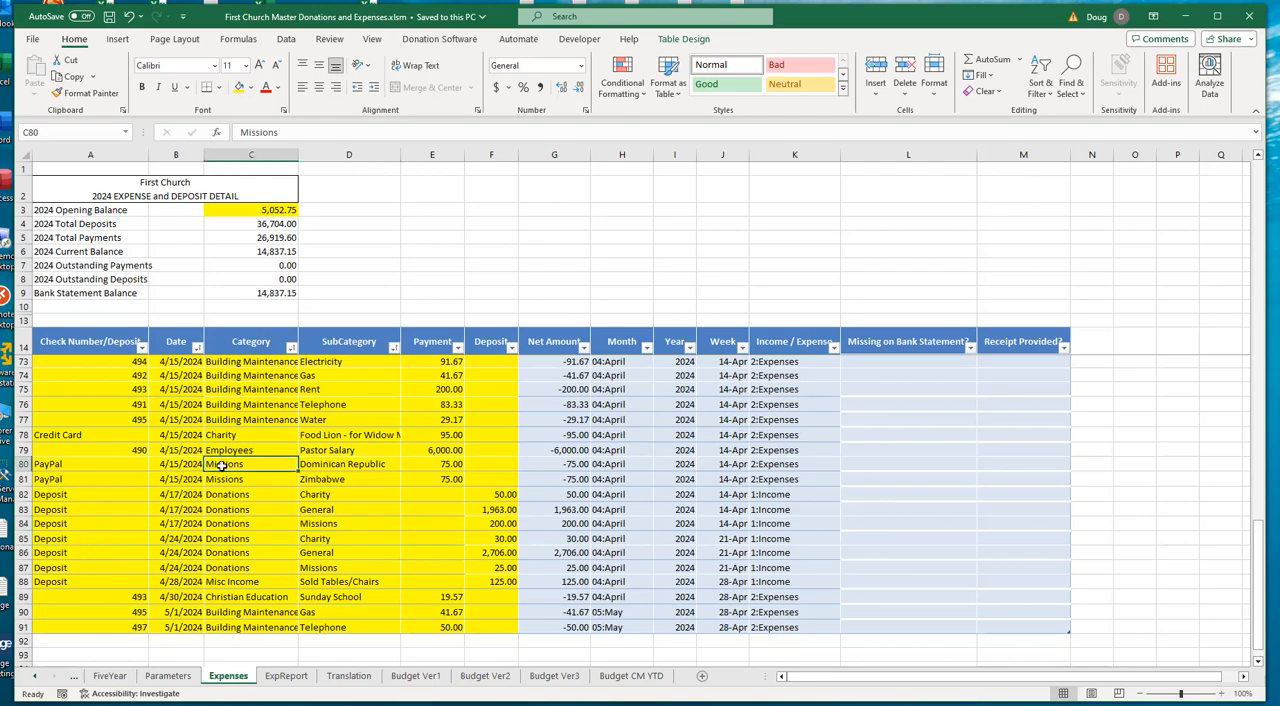
drag(220, 465, 437, 486)
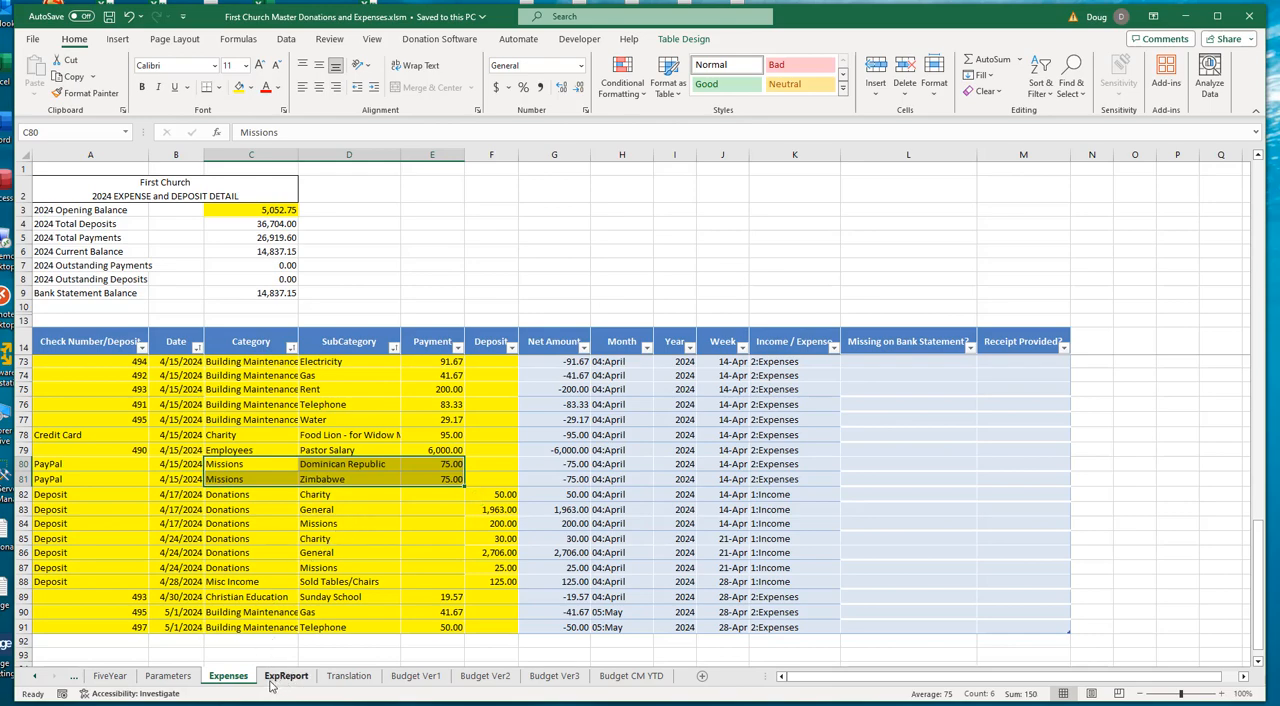
- Examine the January and overall grand totals and the January pastor salary on the ExpReport sheet
click(285, 677)
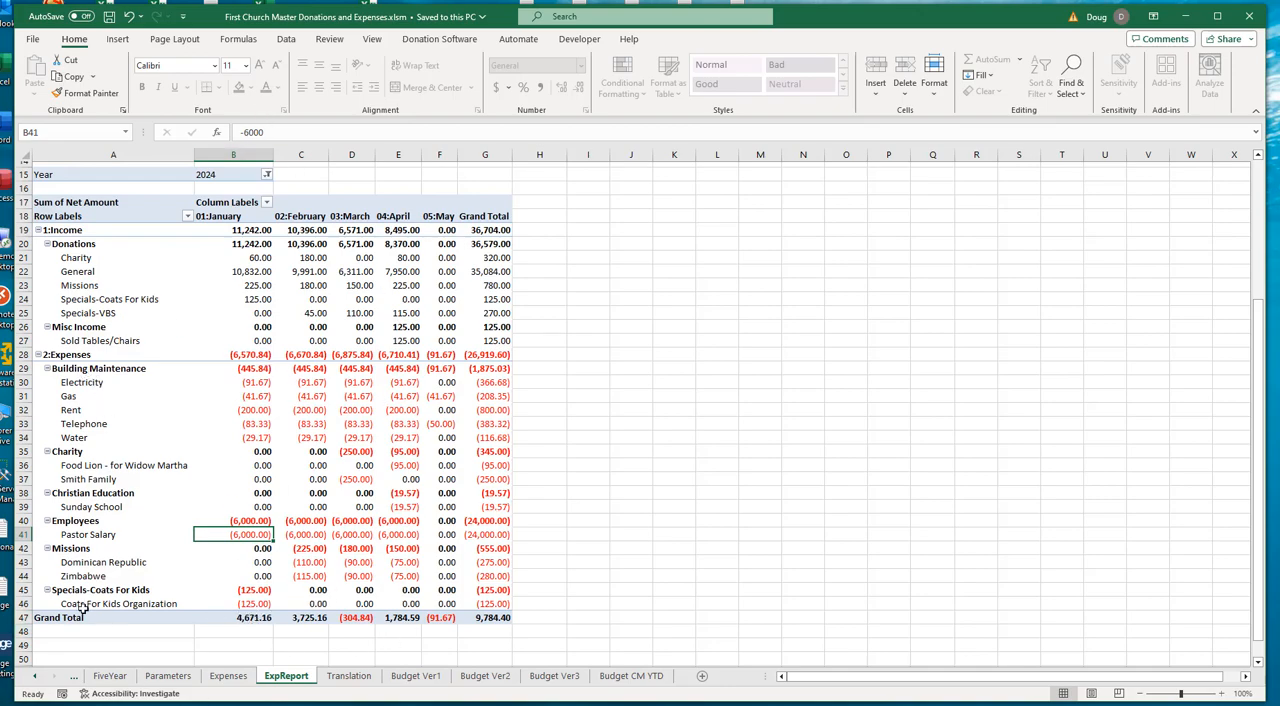
click(236, 619)
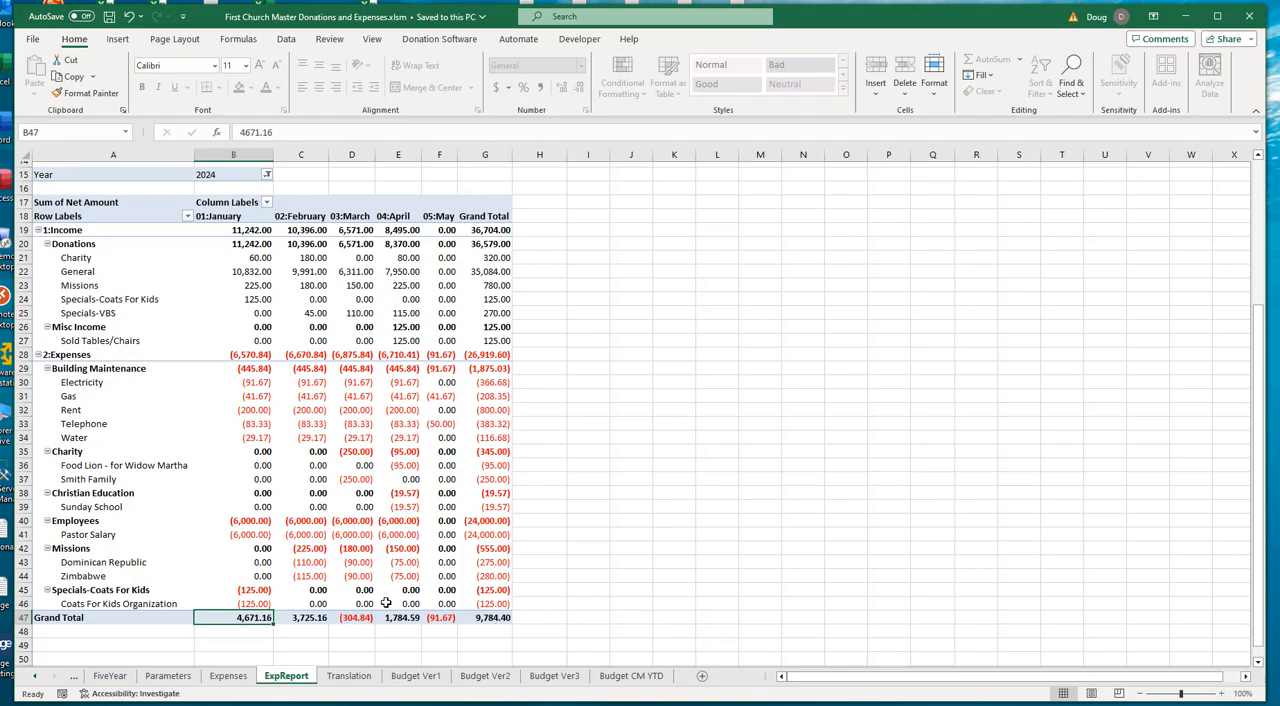
click(490, 619)
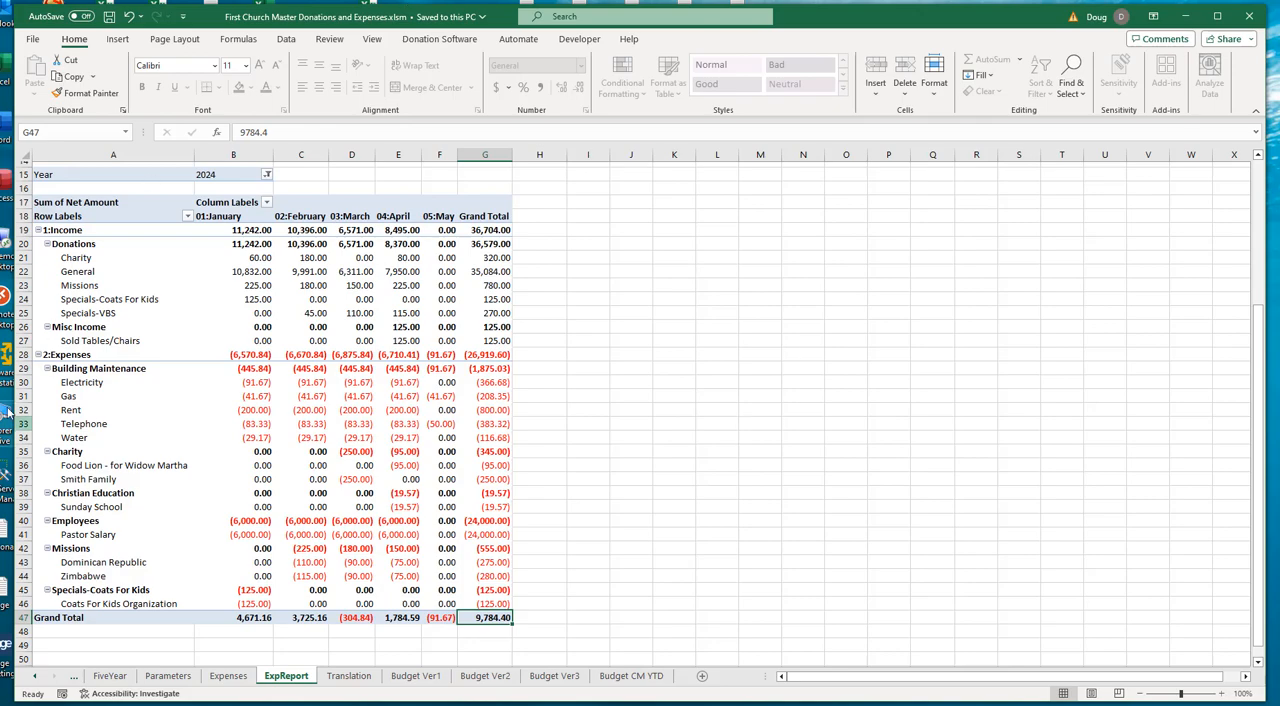
click(233, 535)
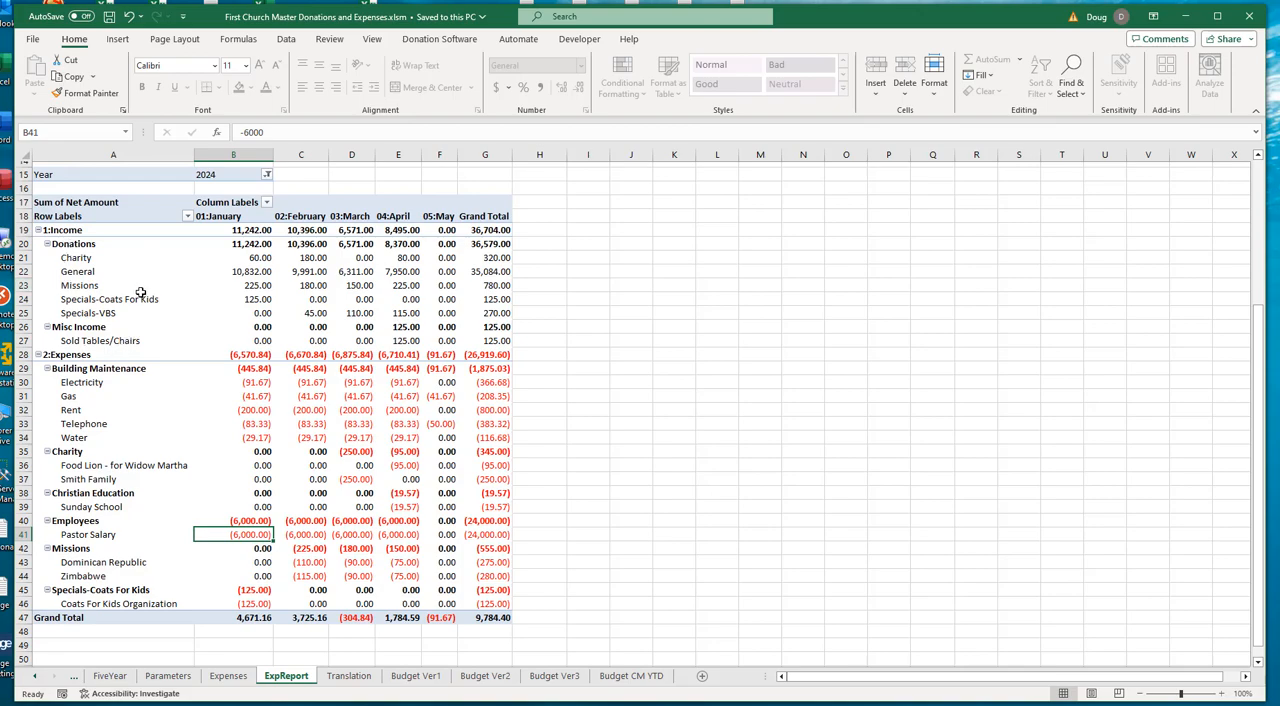
- Compare the Missions donations with the February Missions expenses in the report
click(82, 287)
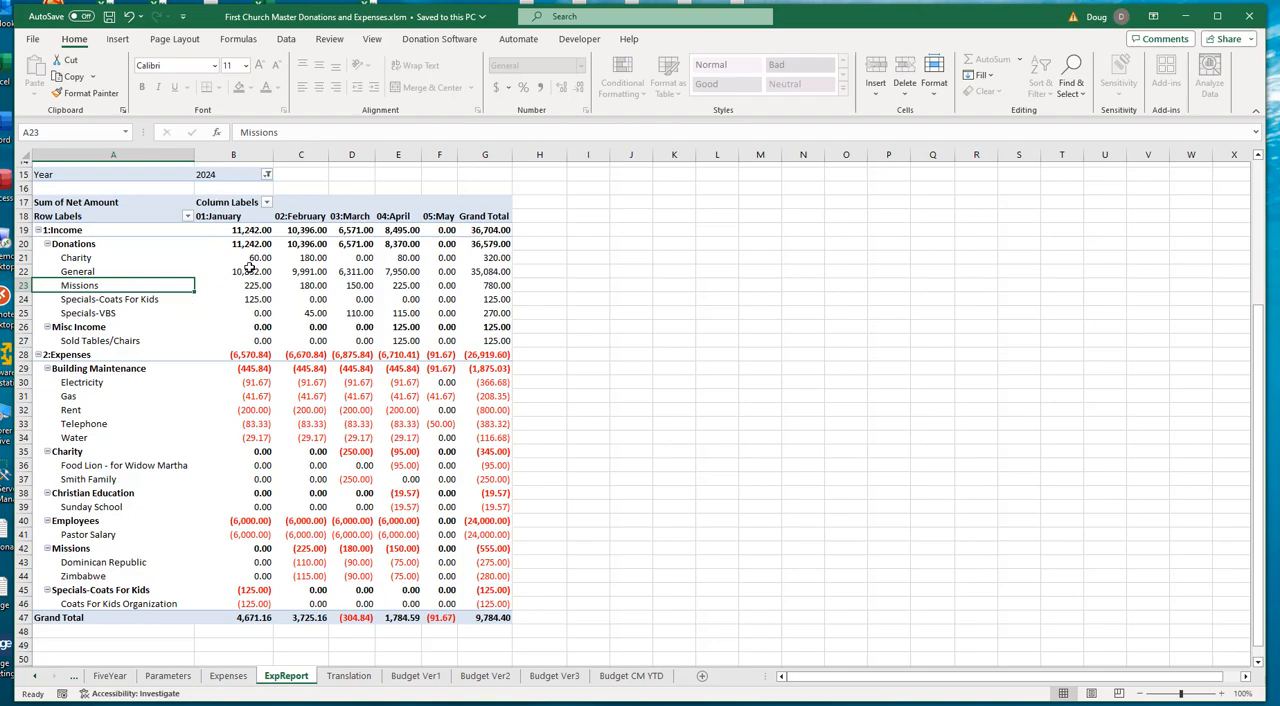
click(314, 549)
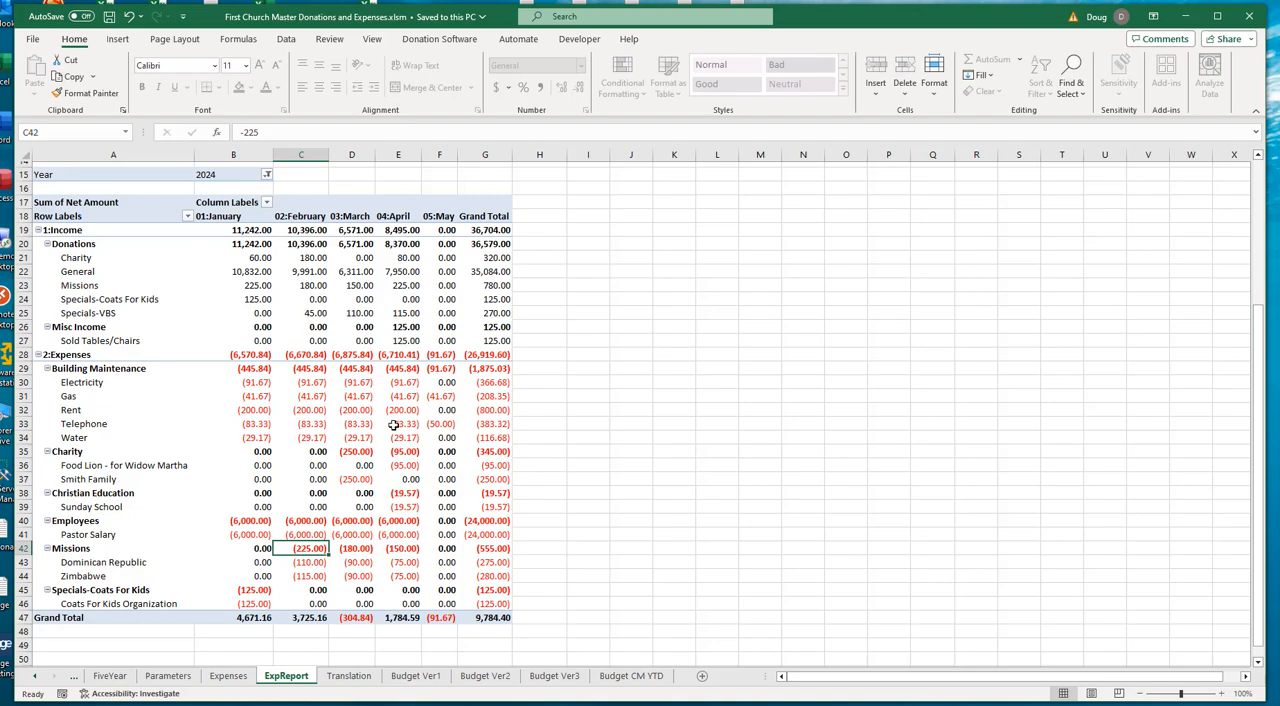
click(75, 286)
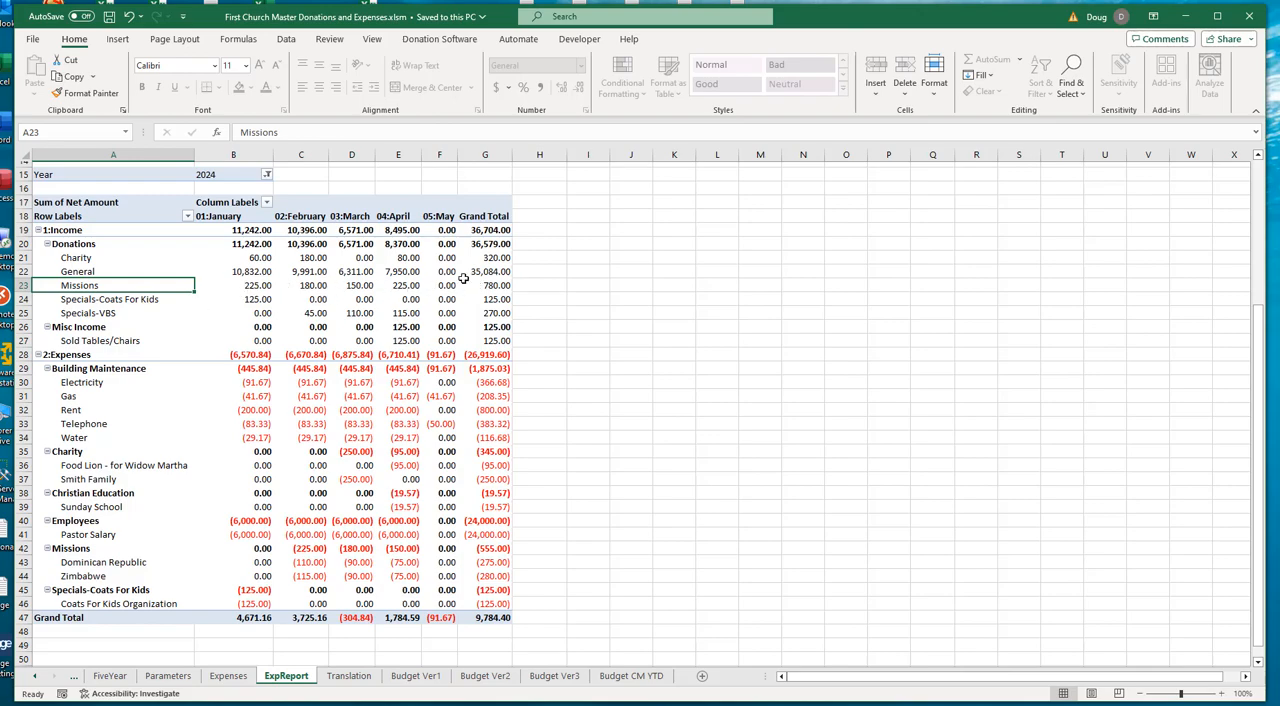
- Examine the January Specials-Coats For Kids donations and the Specials-VBS donations from February through May
click(88, 299)
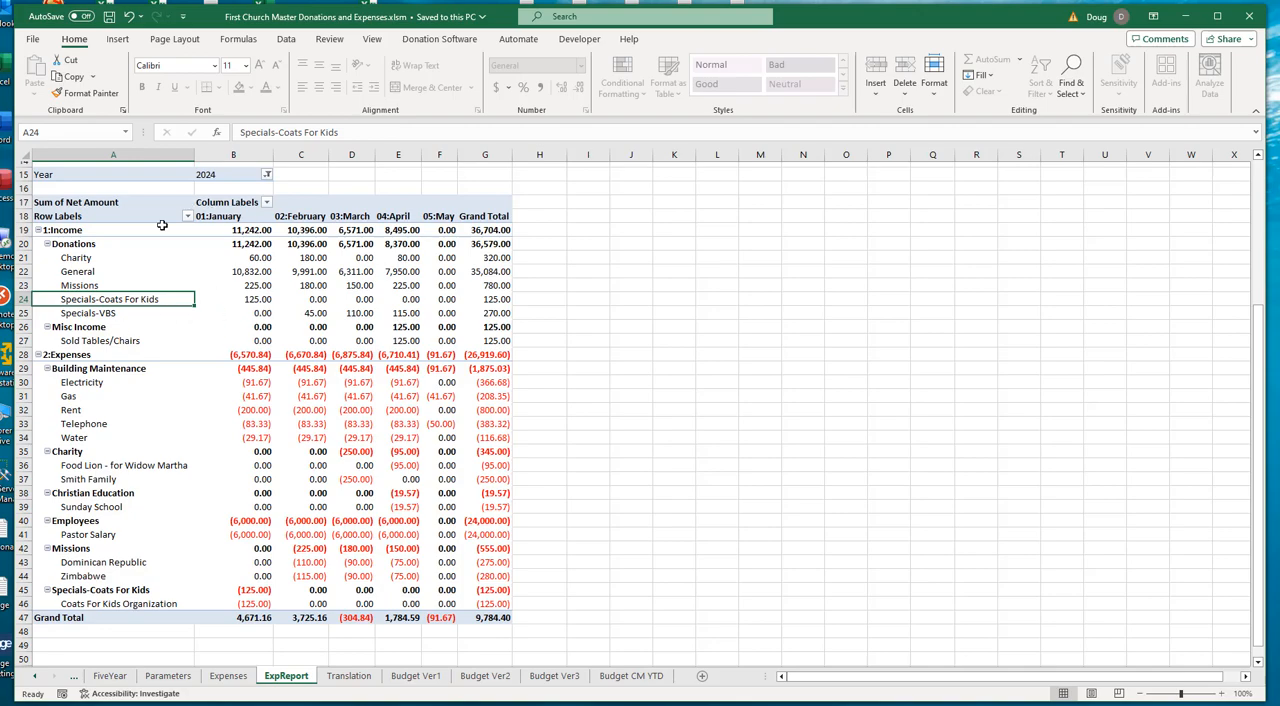
click(256, 300)
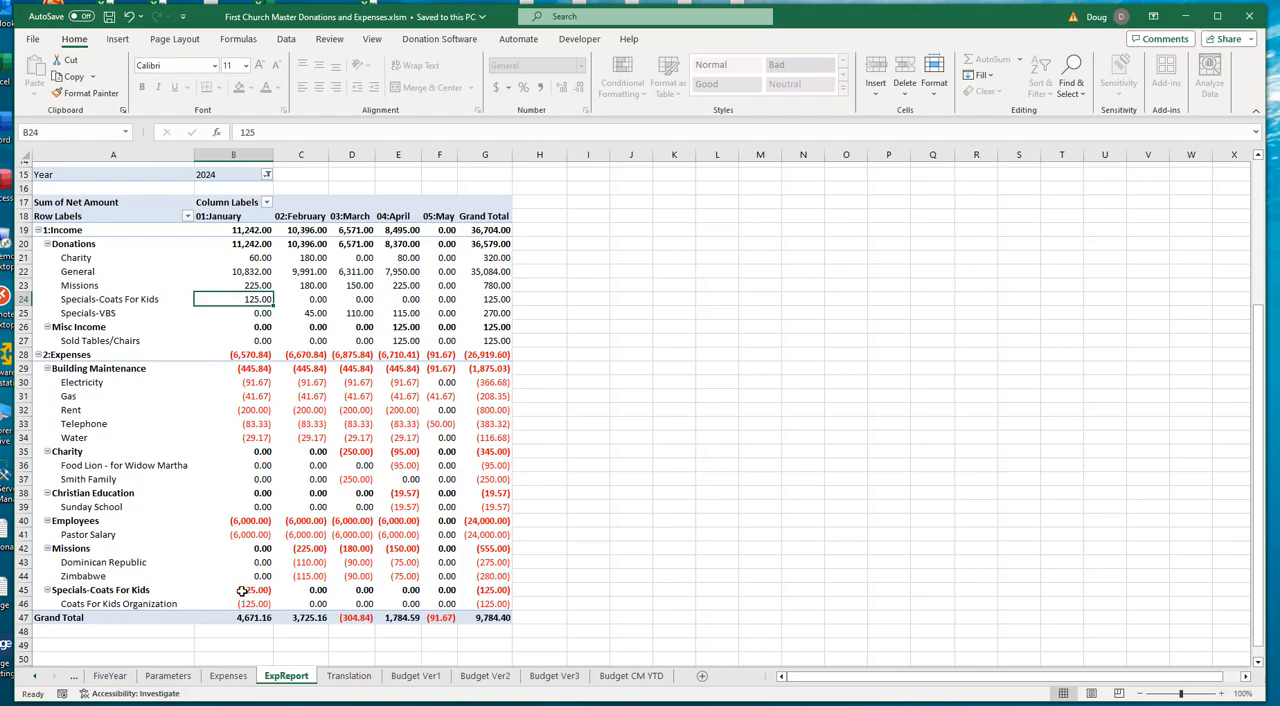
click(81, 313)
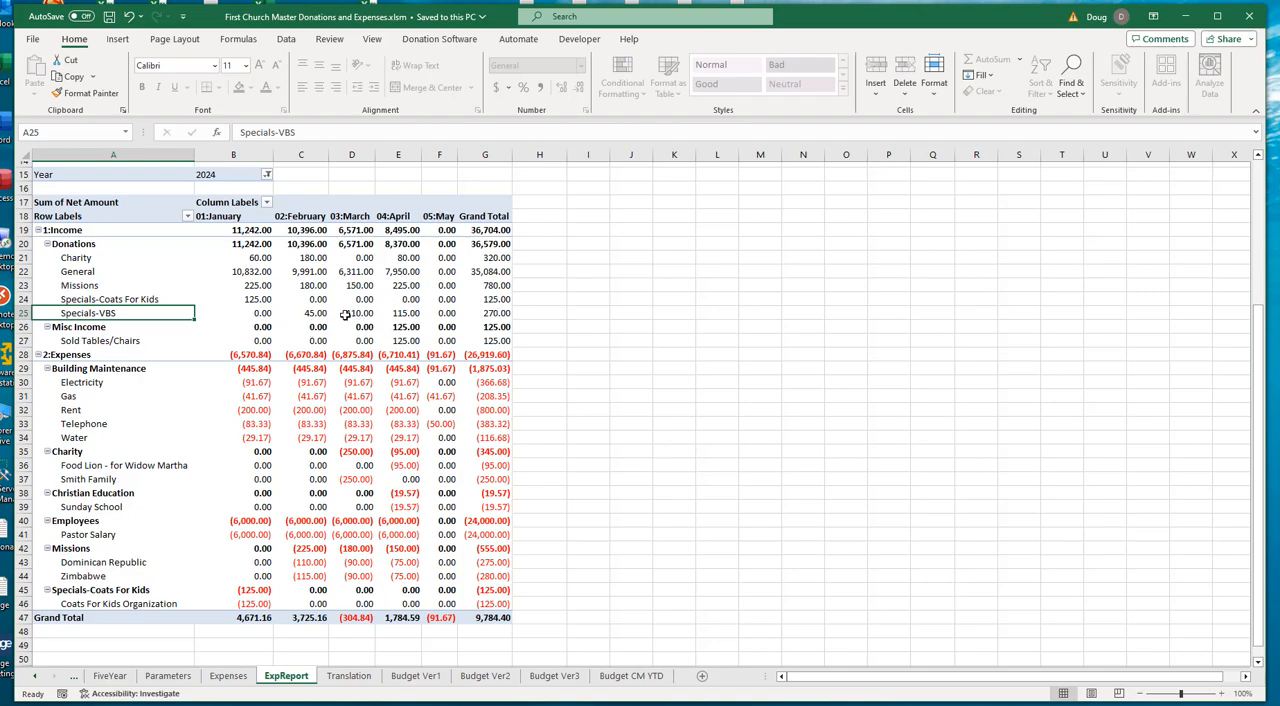
click(314, 314)
click(356, 313)
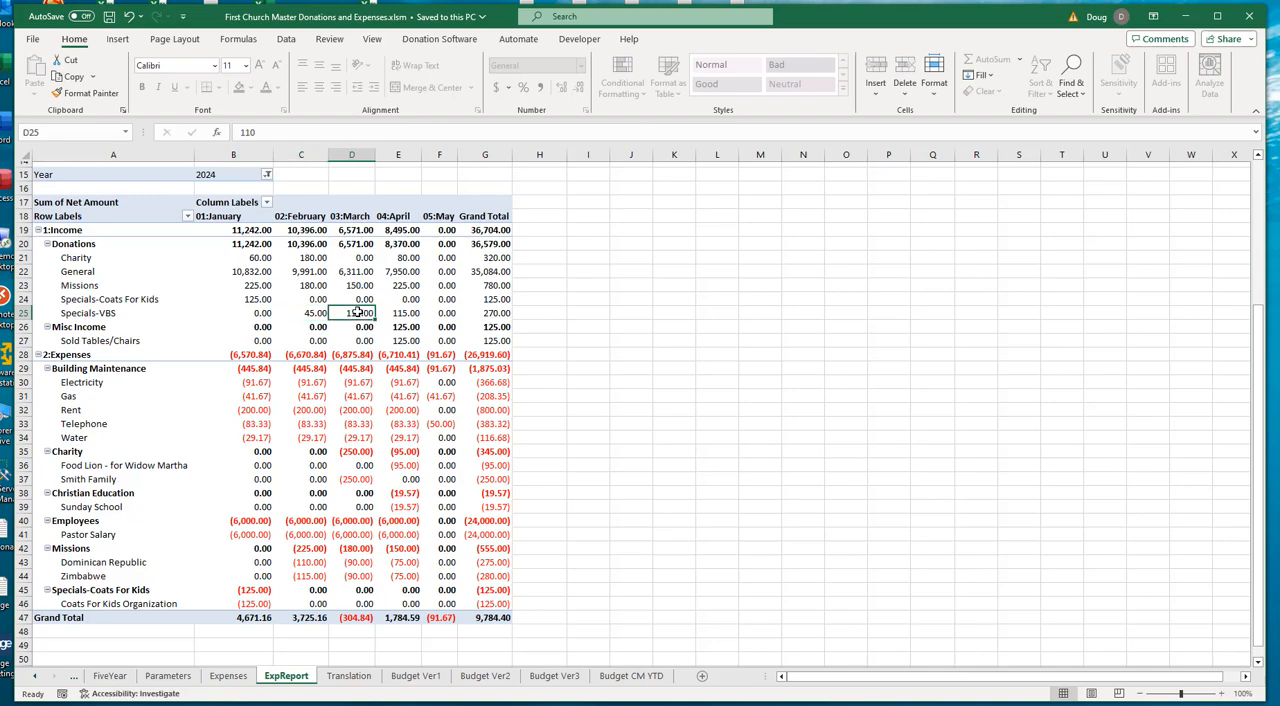
click(406, 307)
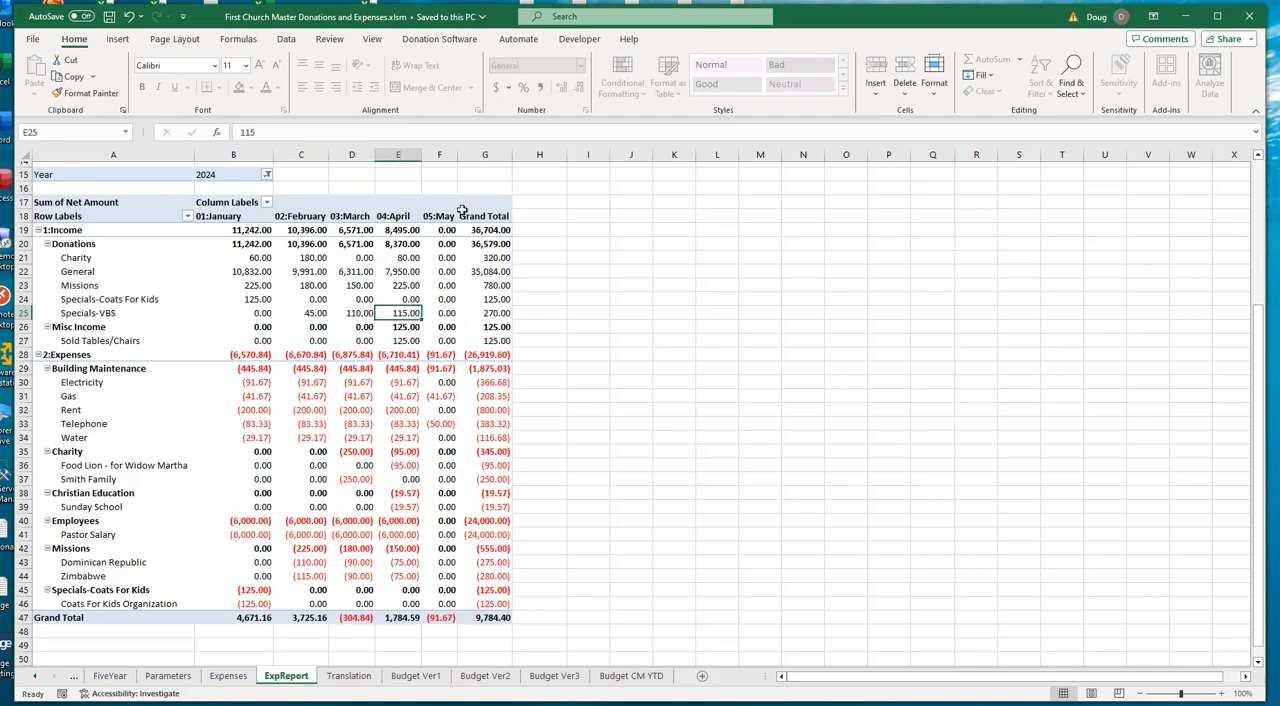
click(453, 313)
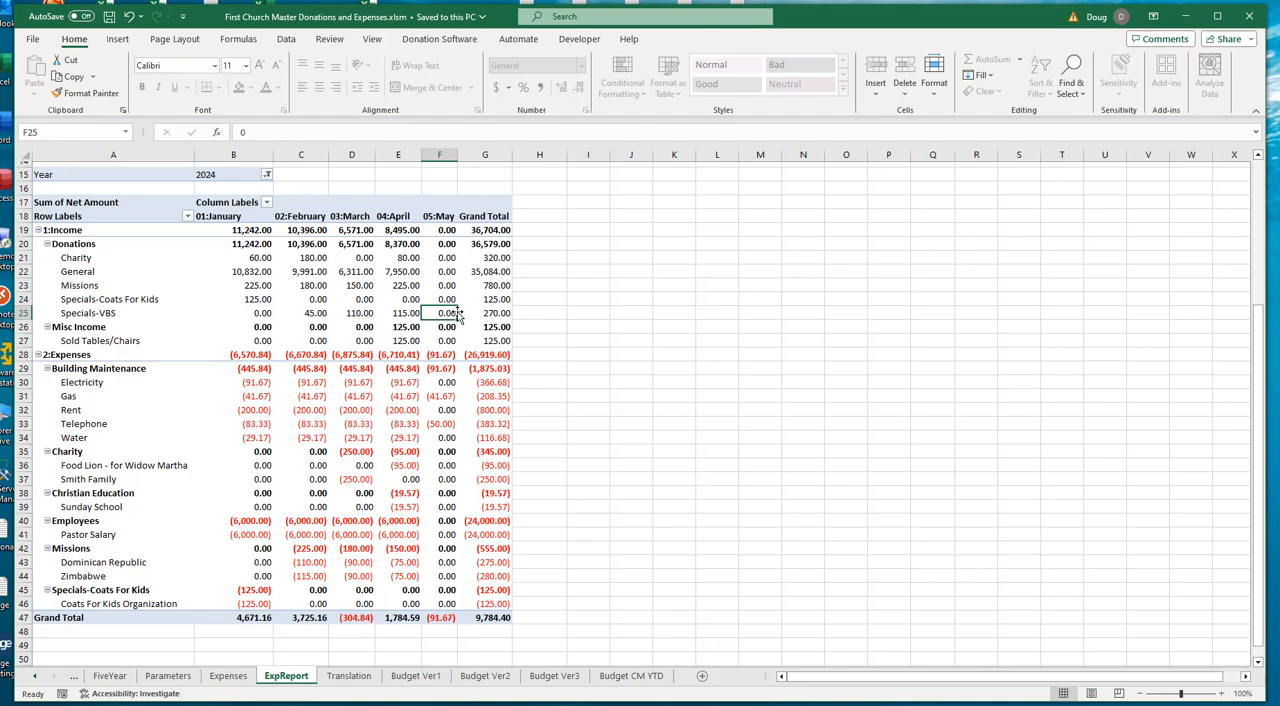
- Compare the Charity donations with the April and March charity payments, and check the fund balances above the report
click(71, 259)
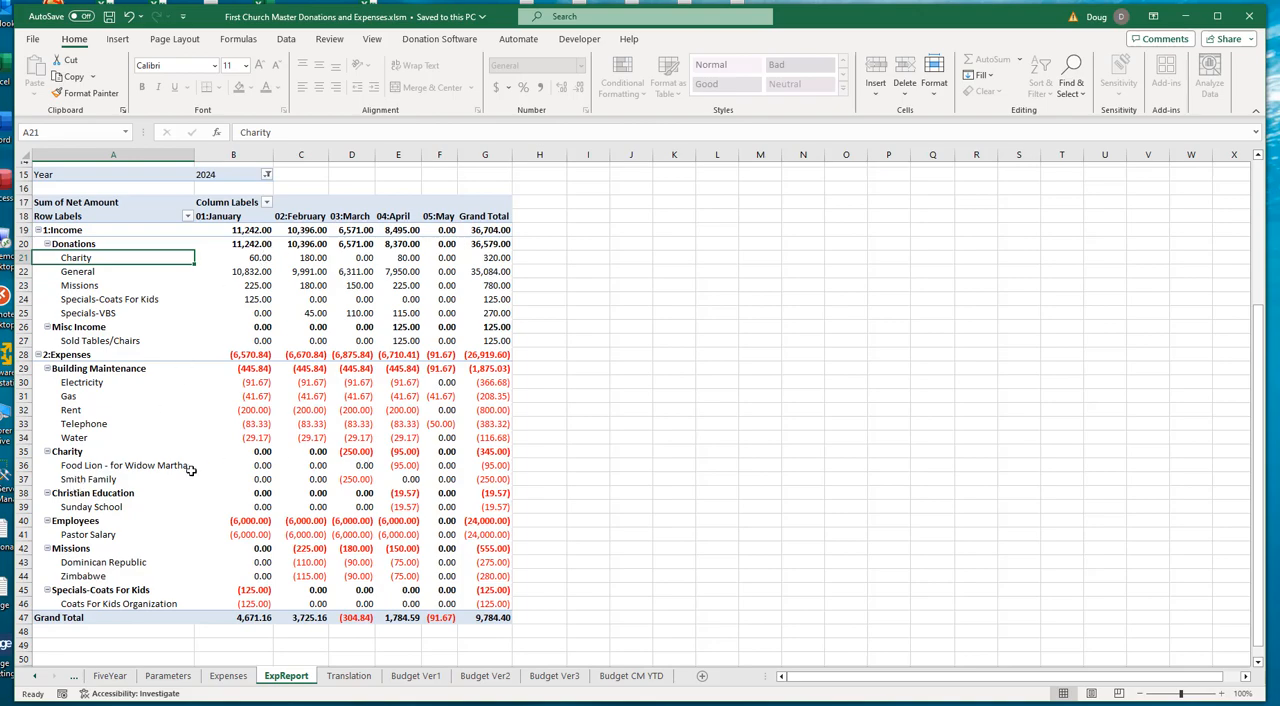
click(403, 466)
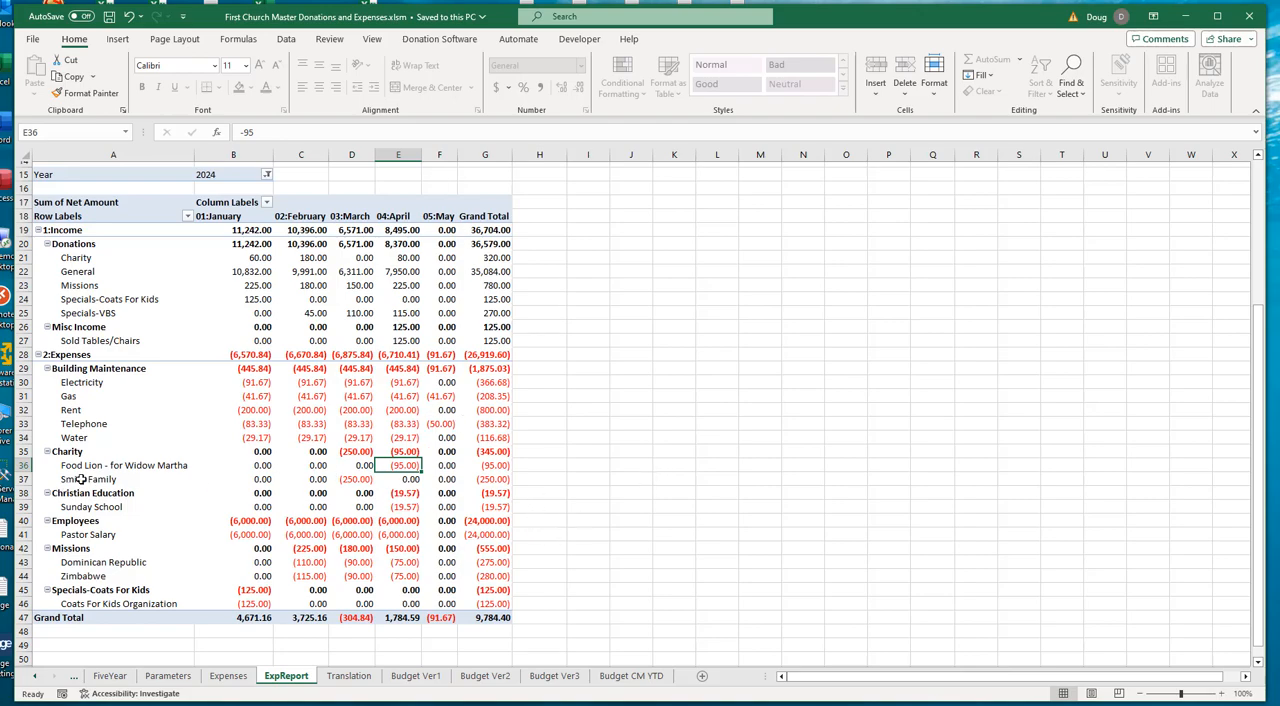
click(347, 480)
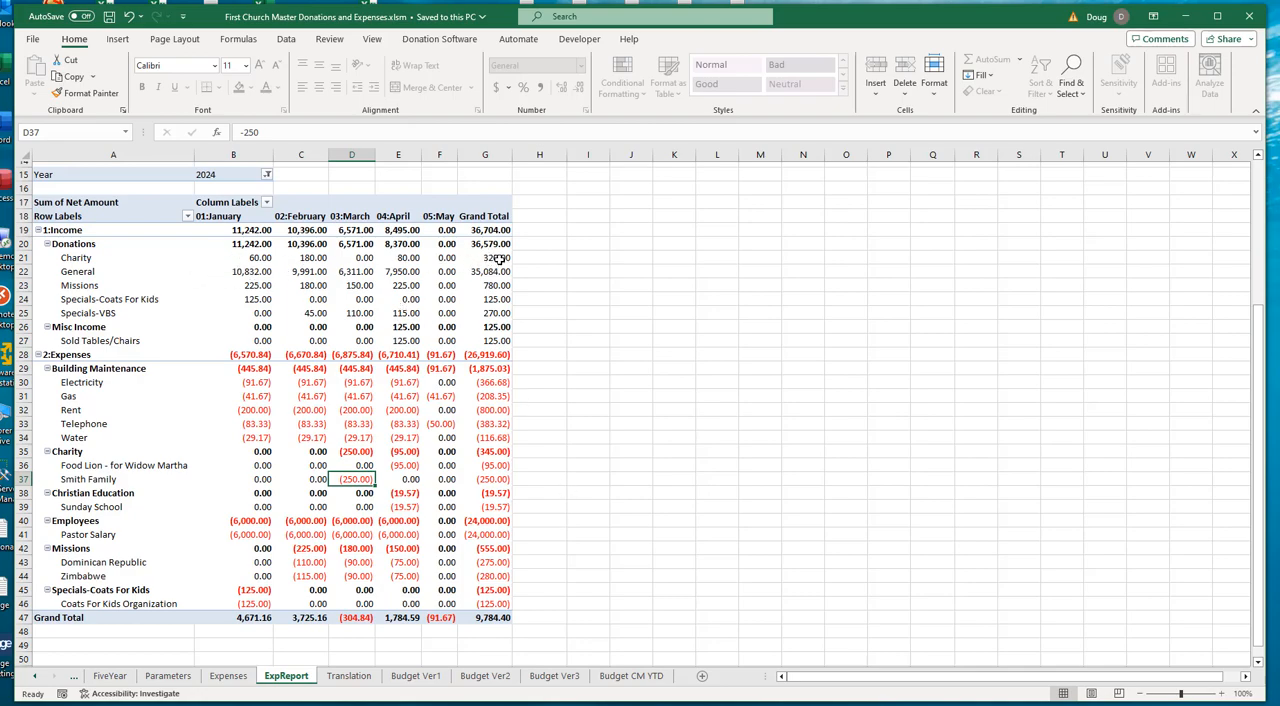
scroll(525, 298, up, 4)
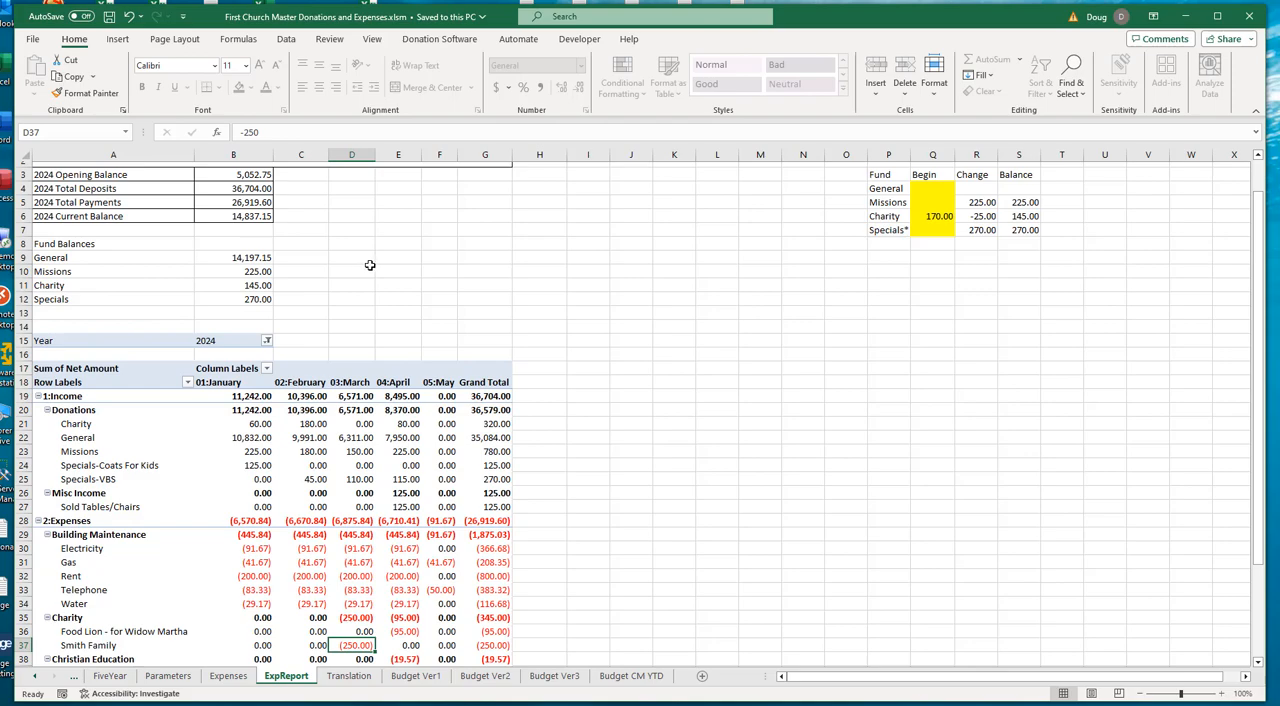
scroll(370, 265, down, 1)
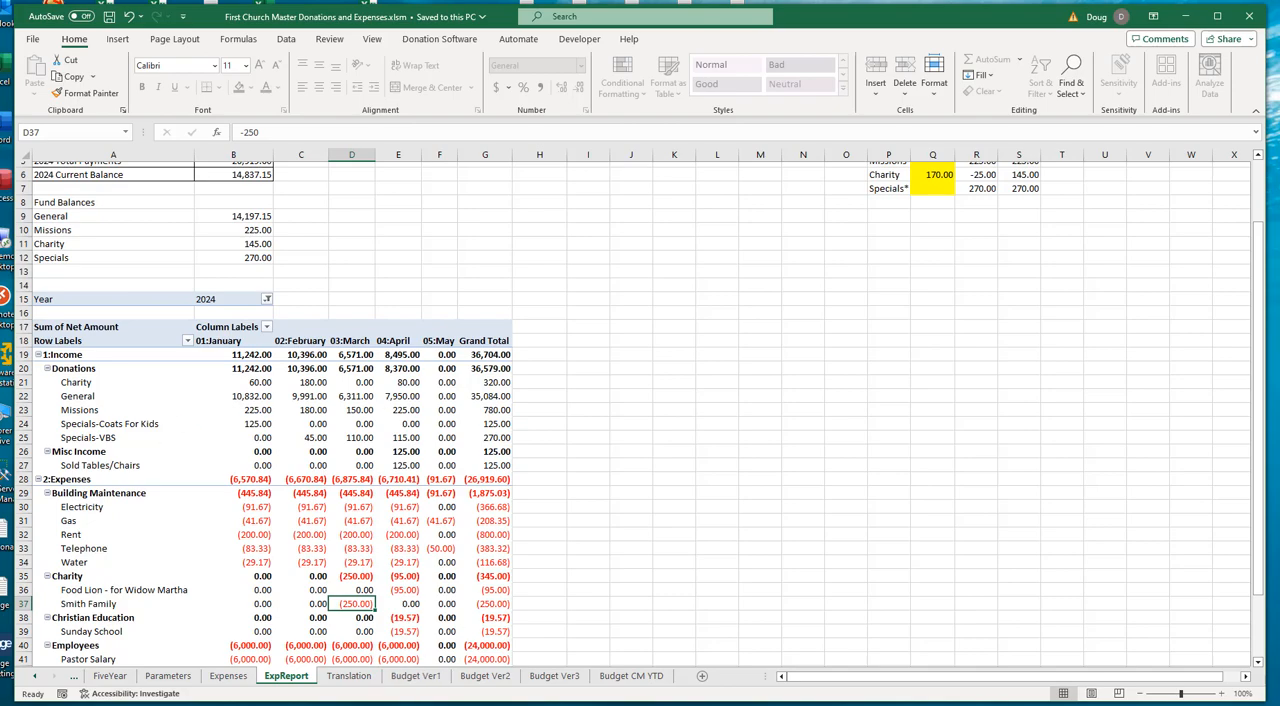
- Examine the monthly budget headings and the Budget Total column for income on the Budget Ver1 sheet
click(227, 676)
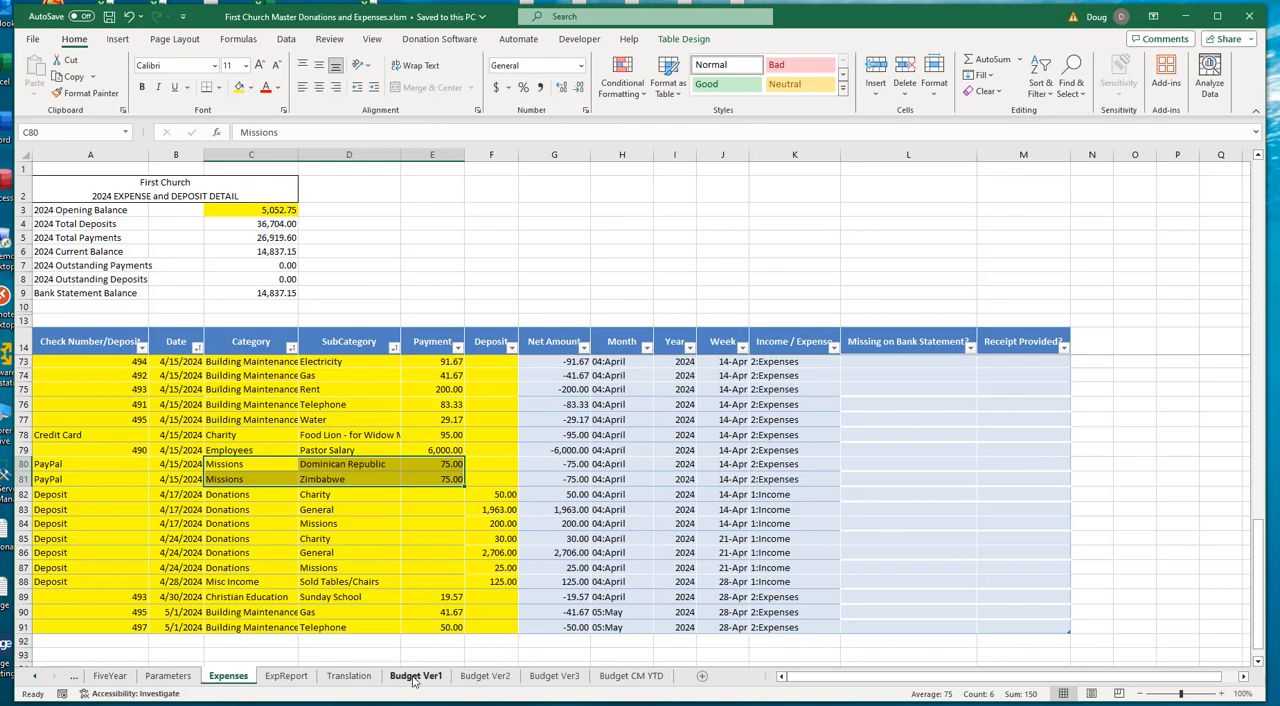
click(413, 676)
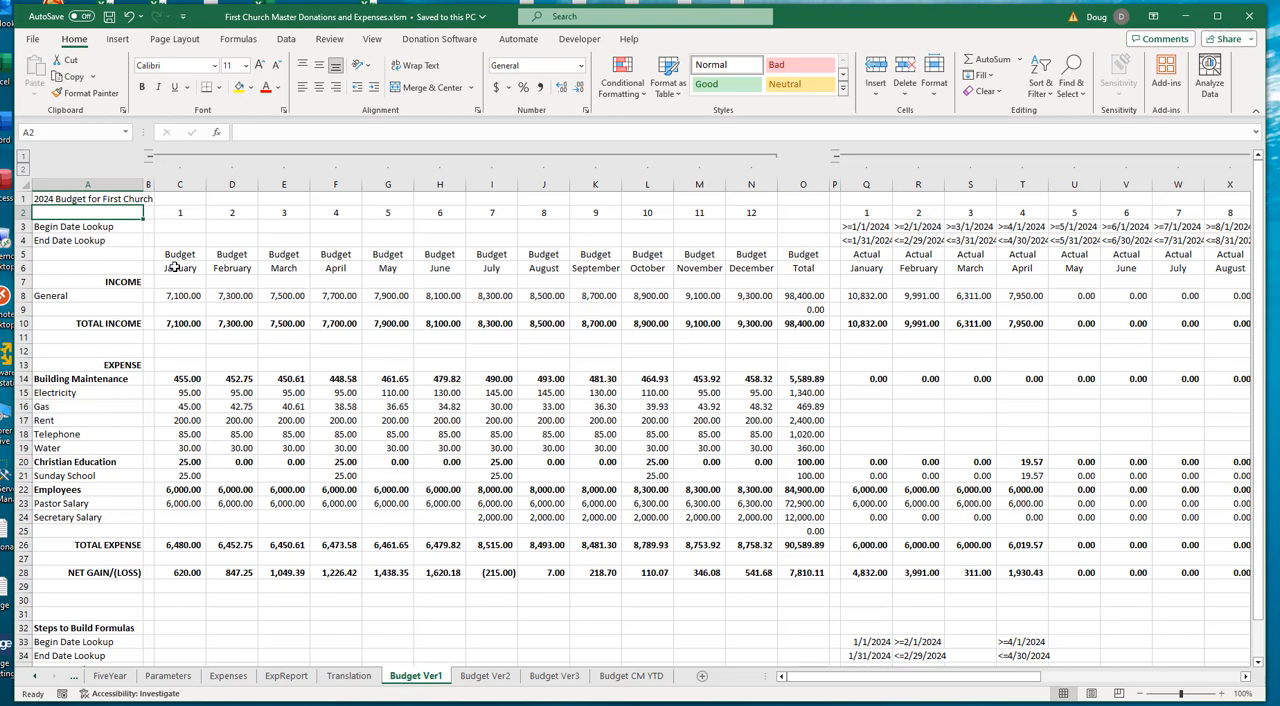
drag(175, 267, 765, 269)
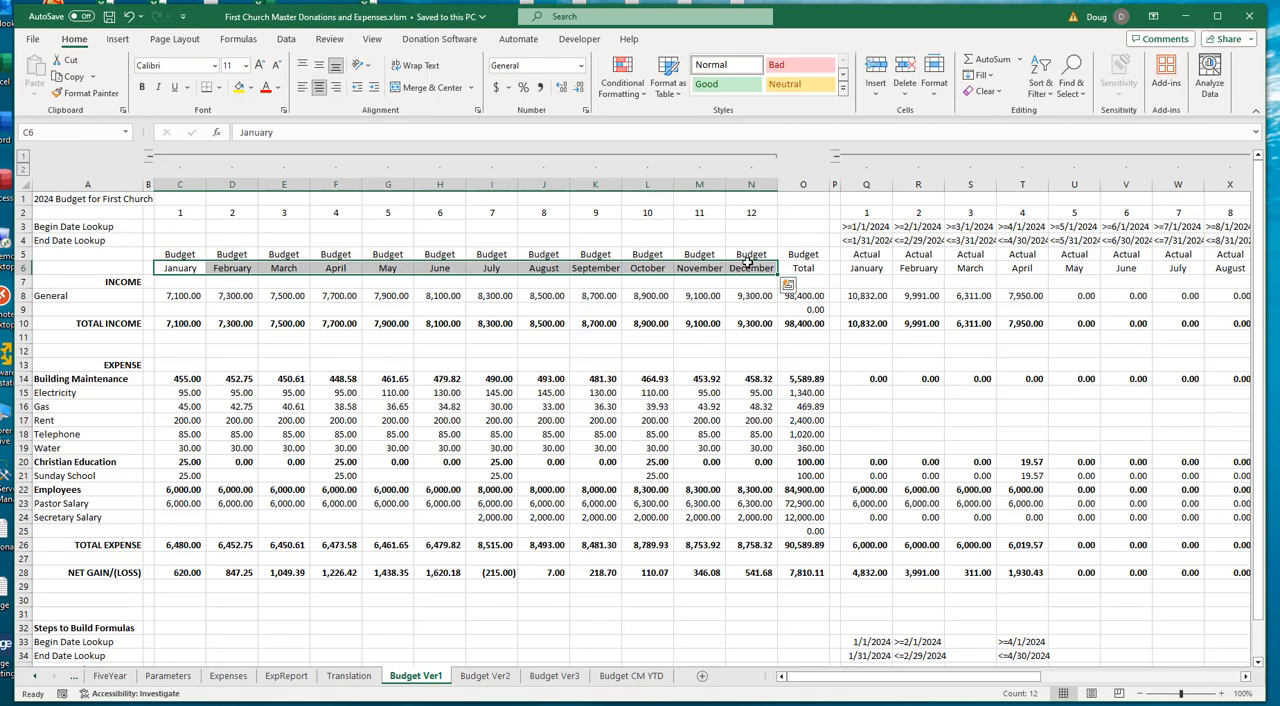
drag(172, 255, 766, 252)
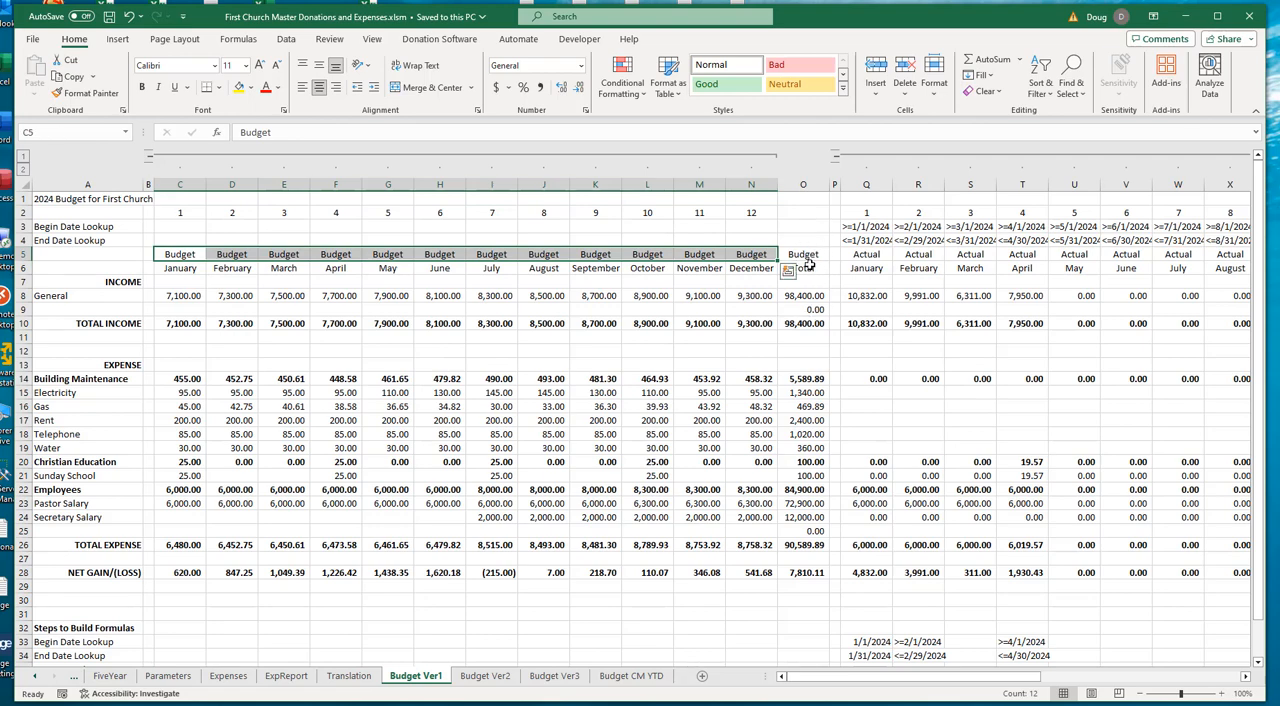
click(809, 292)
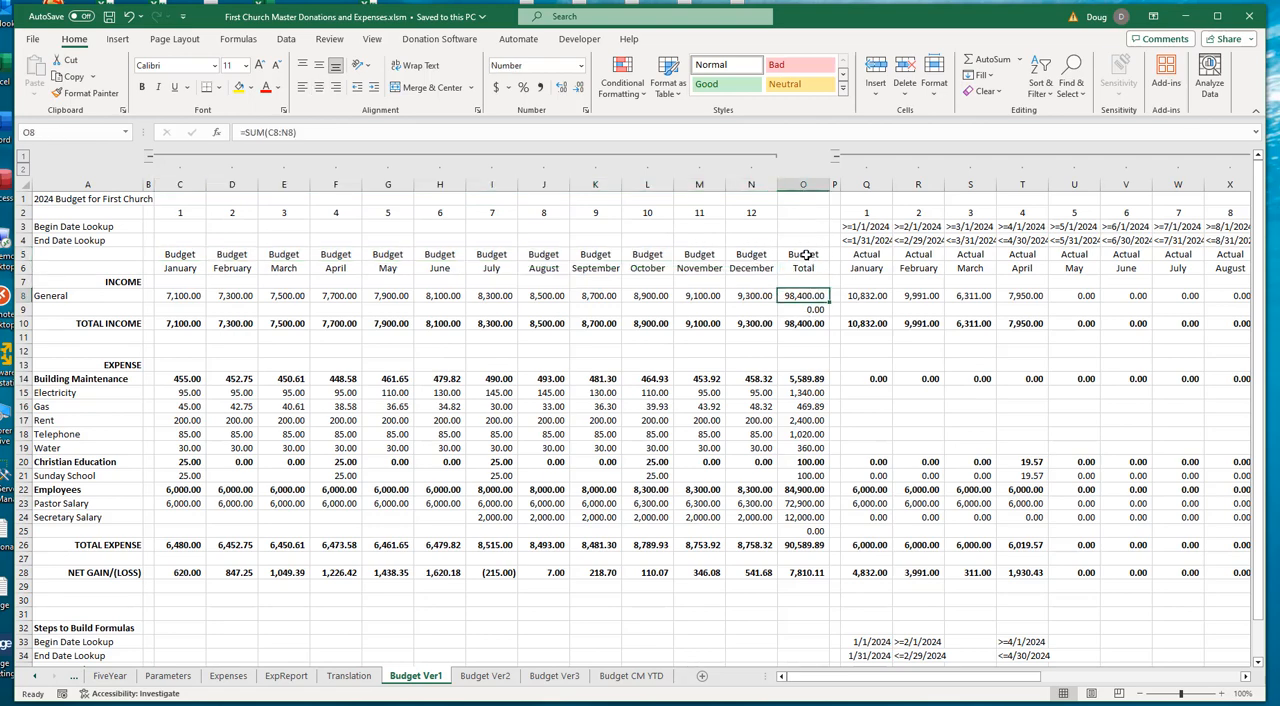
drag(806, 255, 800, 326)
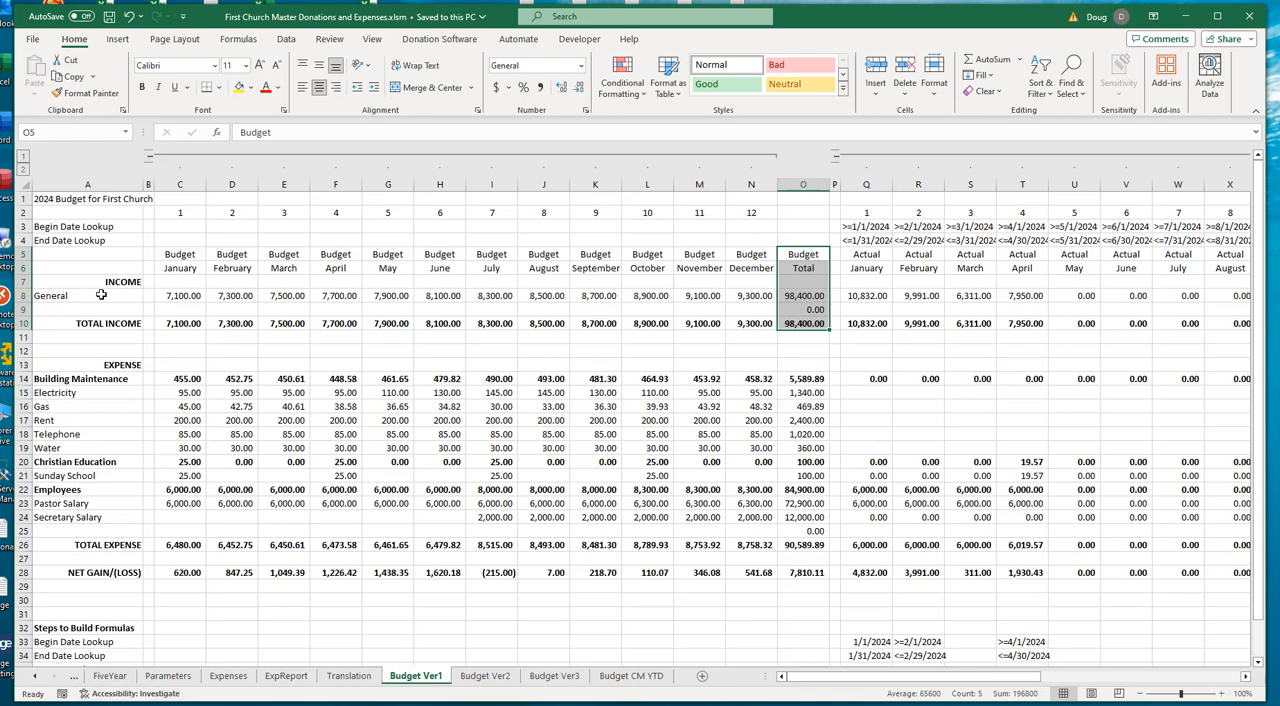
- Examine the budget's General income line and the January amounts for the Building Maintenance subcategories, Electricity through Water
drag(59, 279, 48, 329)
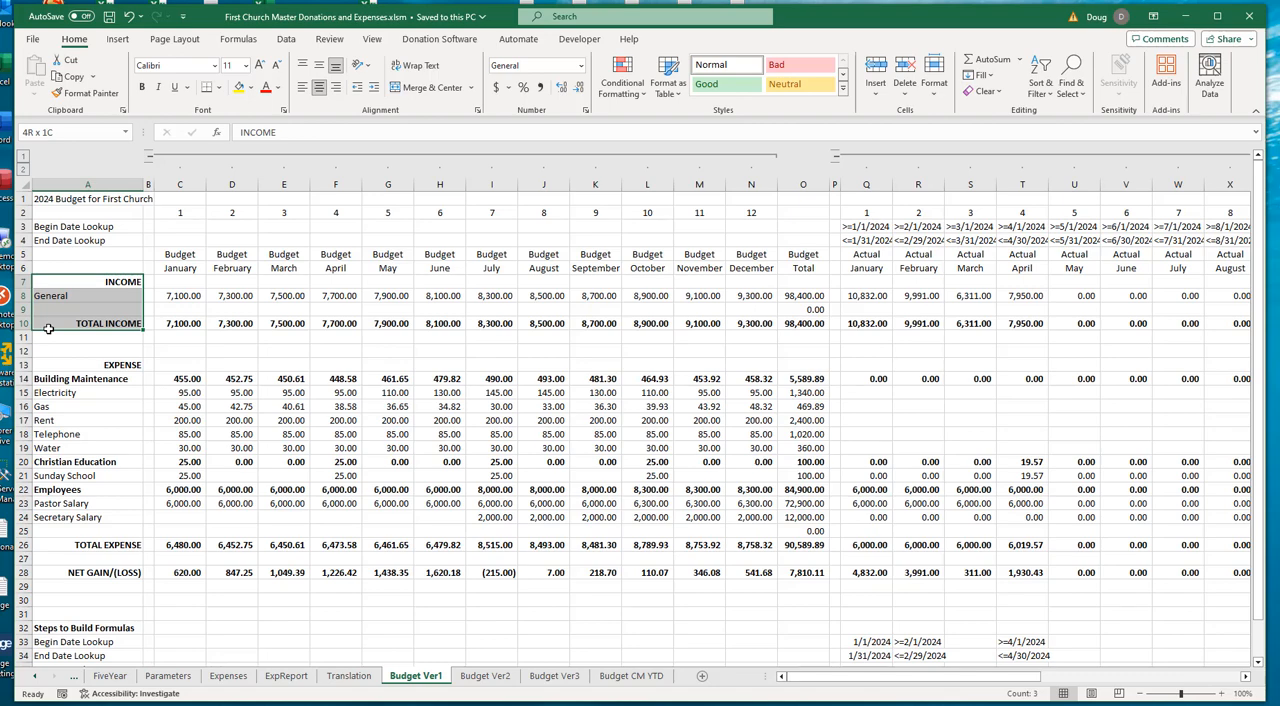
click(46, 297)
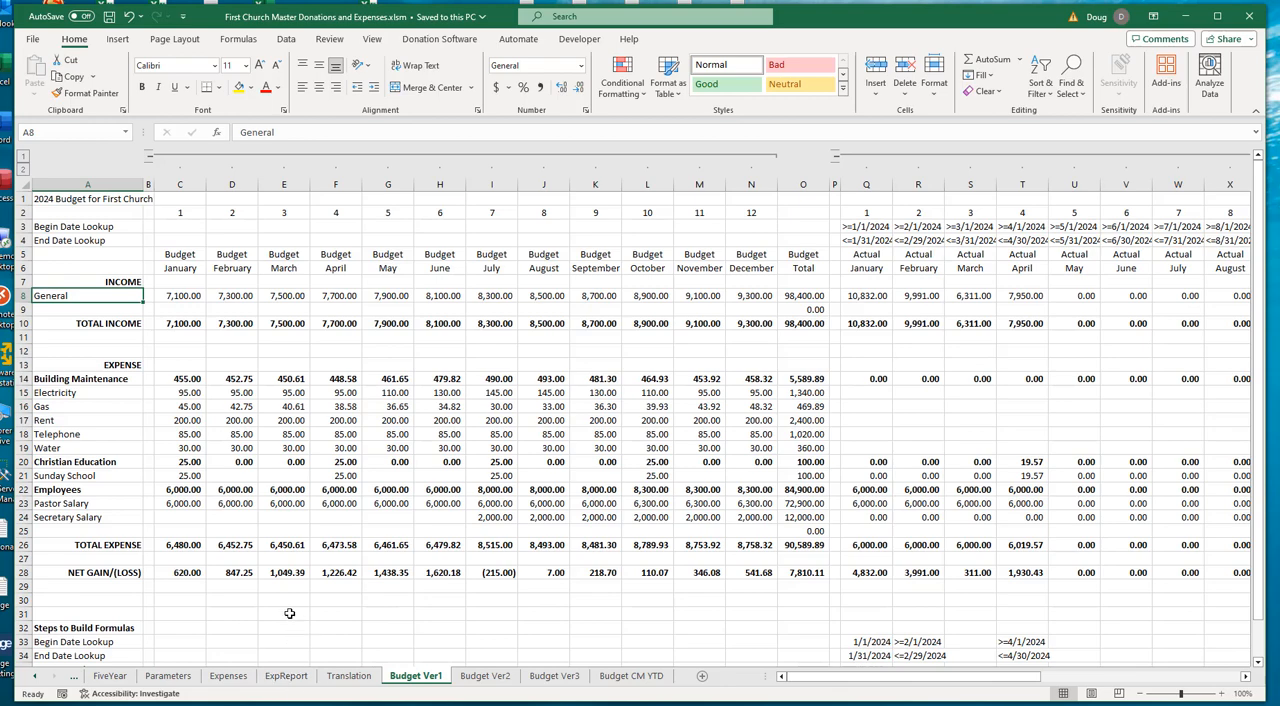
click(70, 379)
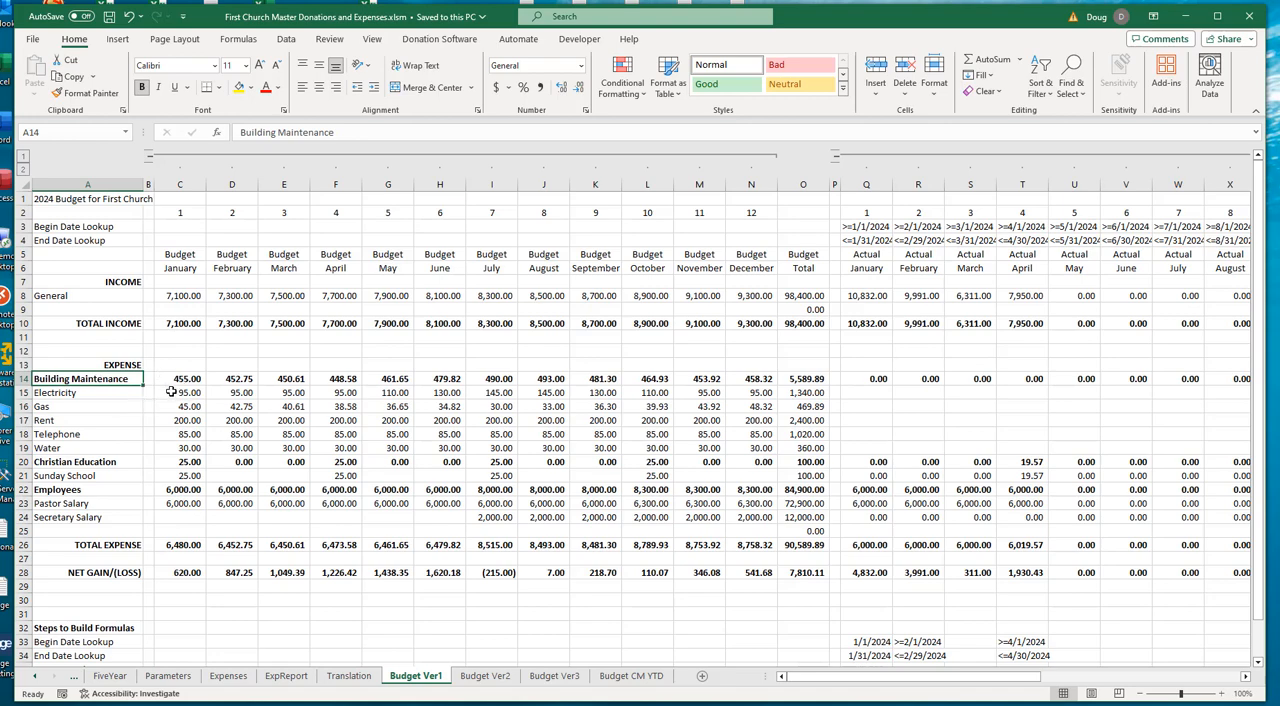
drag(172, 392, 177, 448)
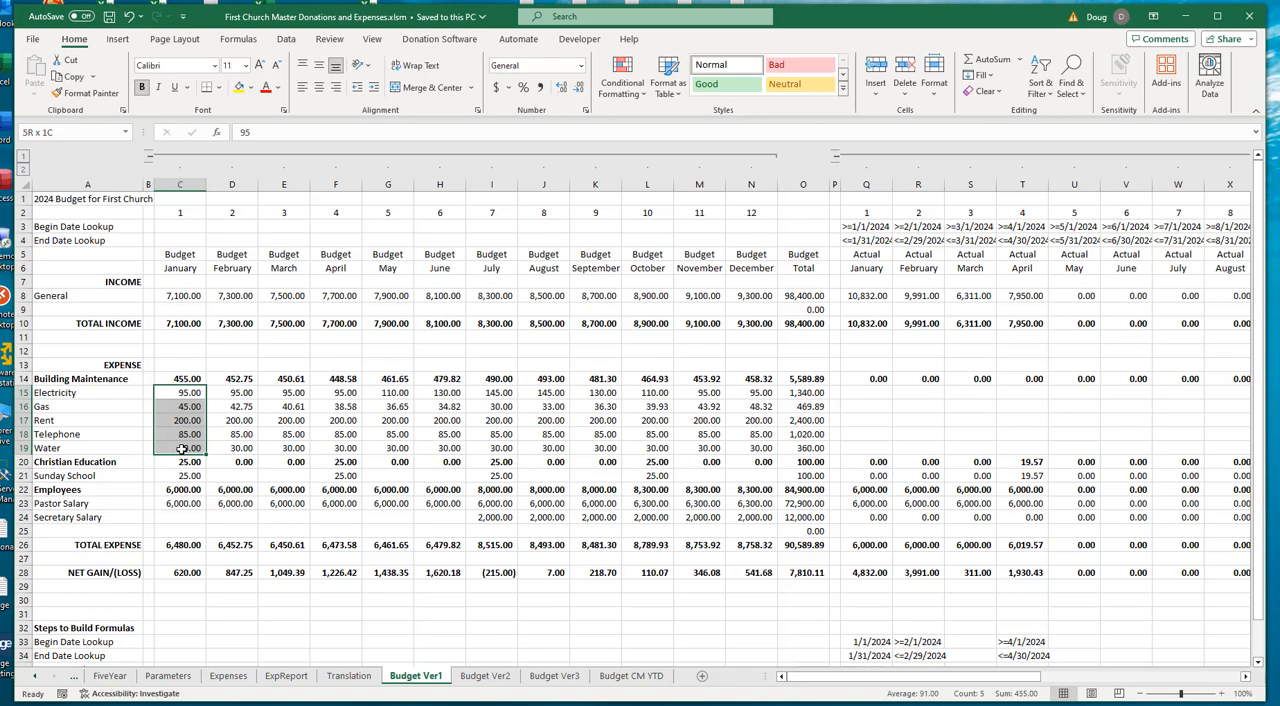
drag(181, 448, 181, 449)
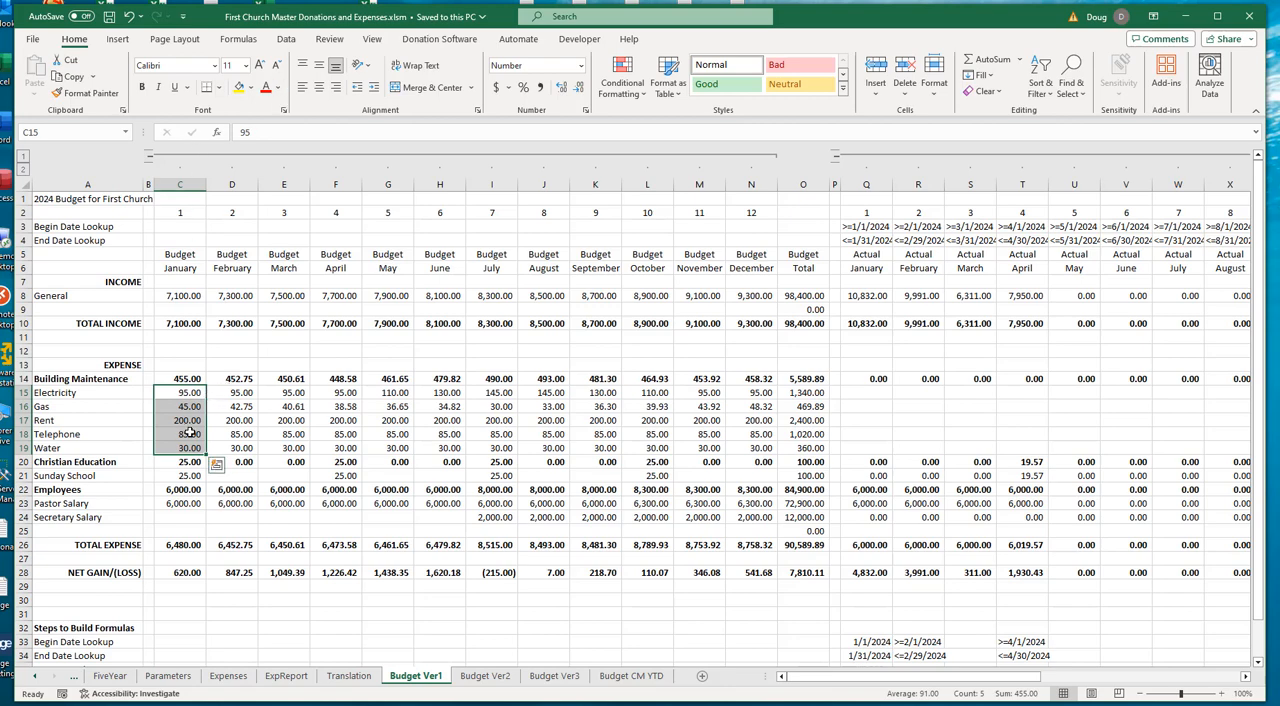
- Examine the budgeted February Electricity amount, the January and October Pastor Salary, and the July Secretary Salary
click(238, 394)
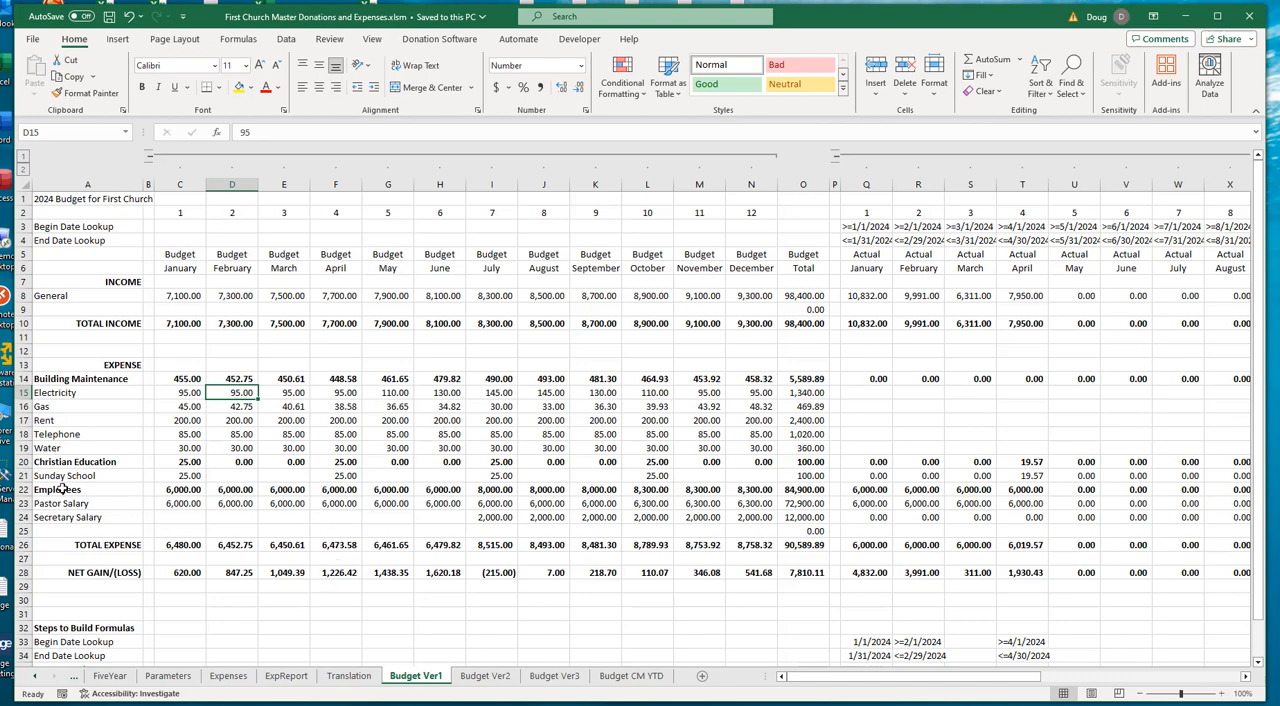
click(175, 504)
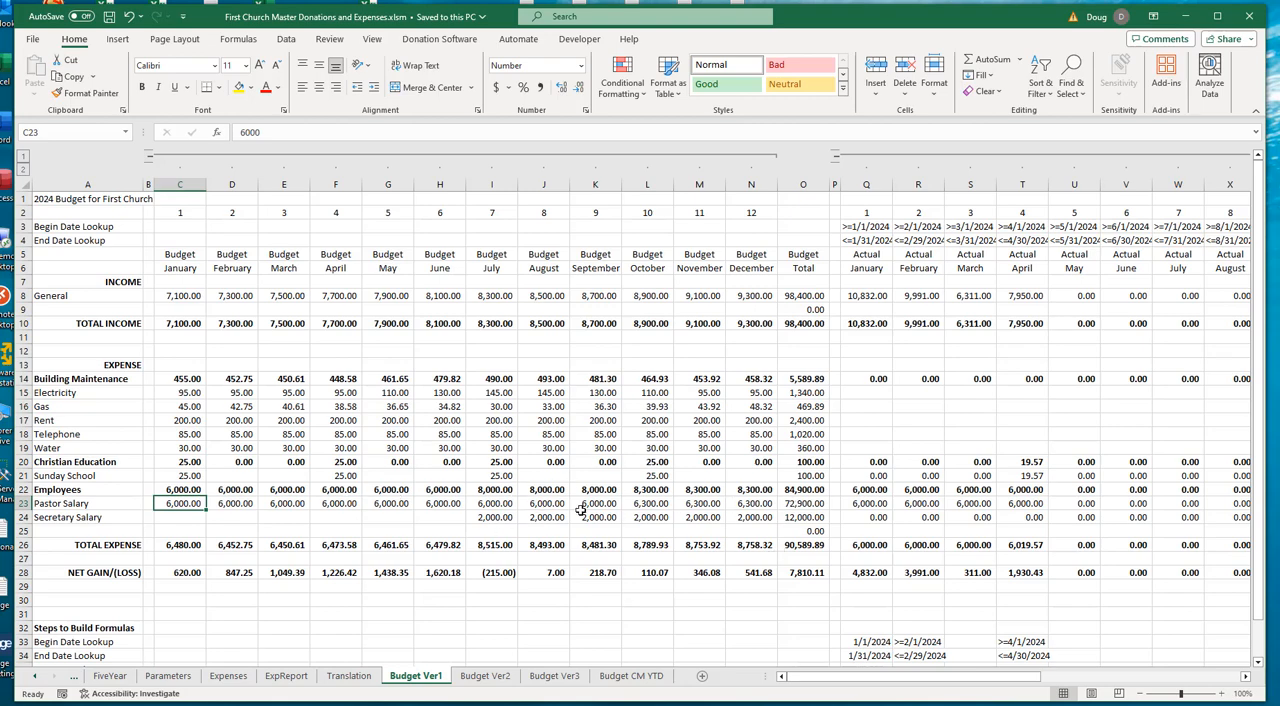
click(645, 505)
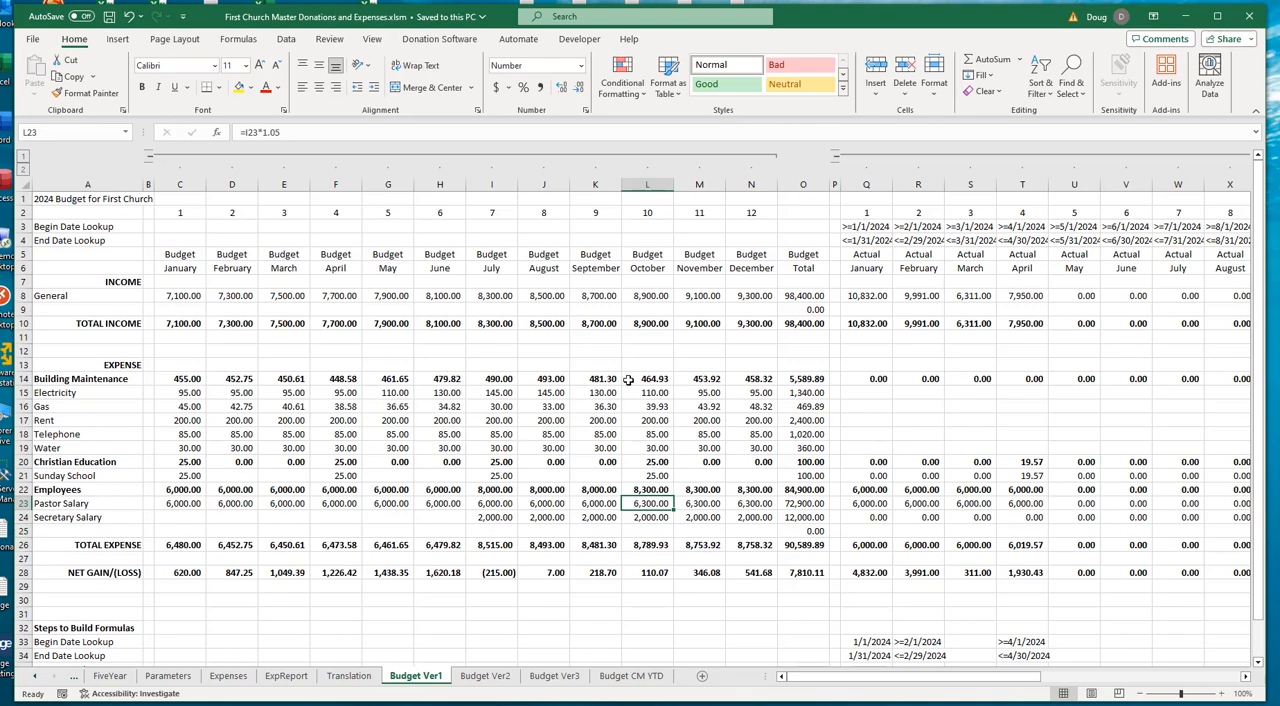
click(479, 516)
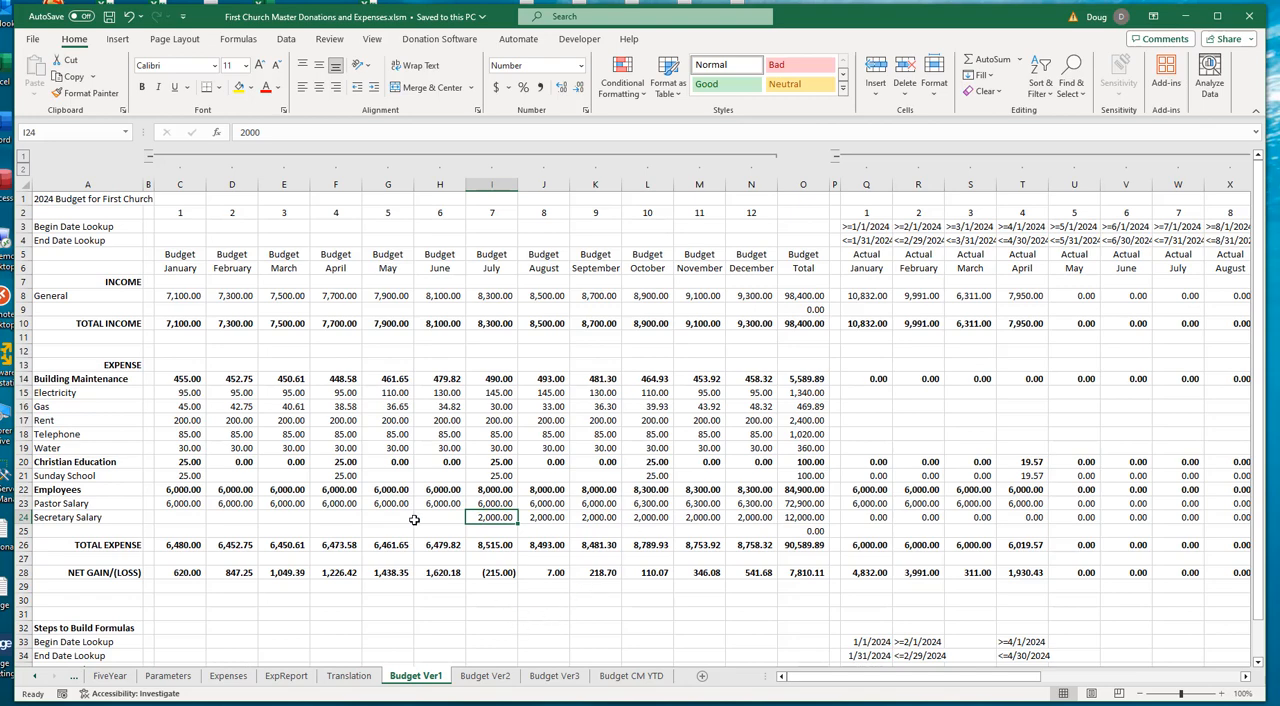
- Compare the formulas behind the January and February budget amounts for General income
click(232, 294)
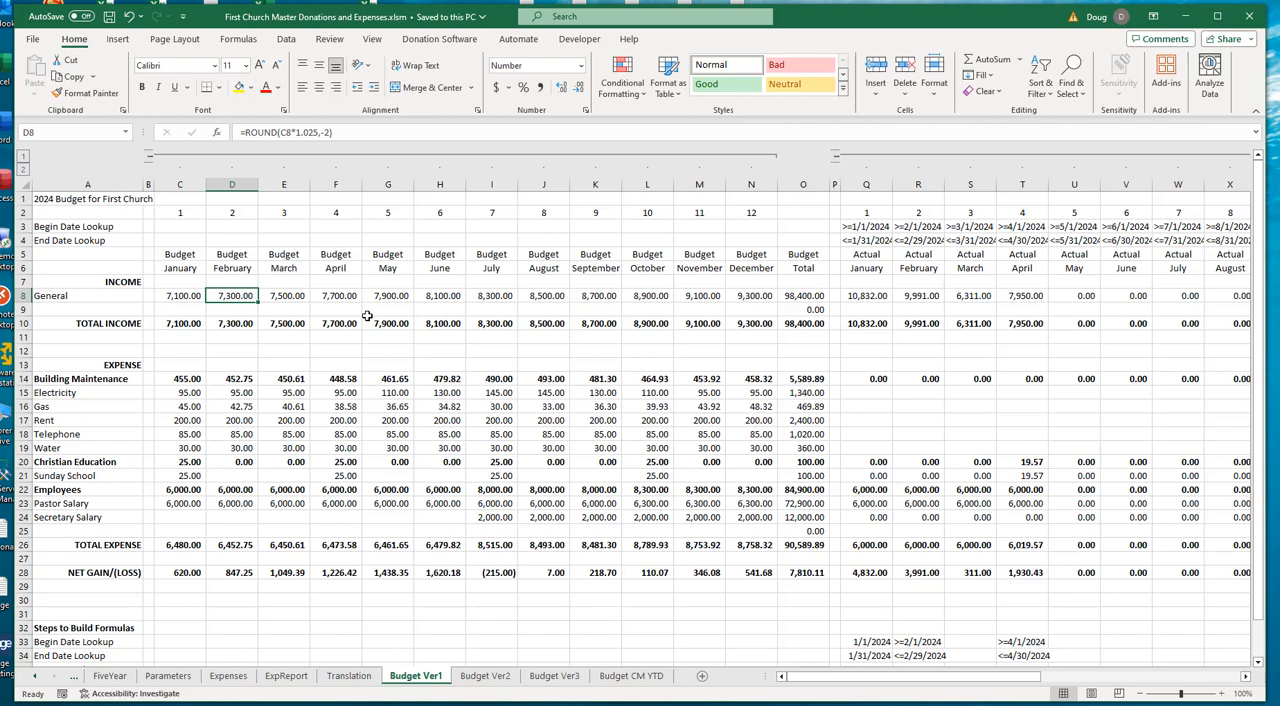
click(190, 296)
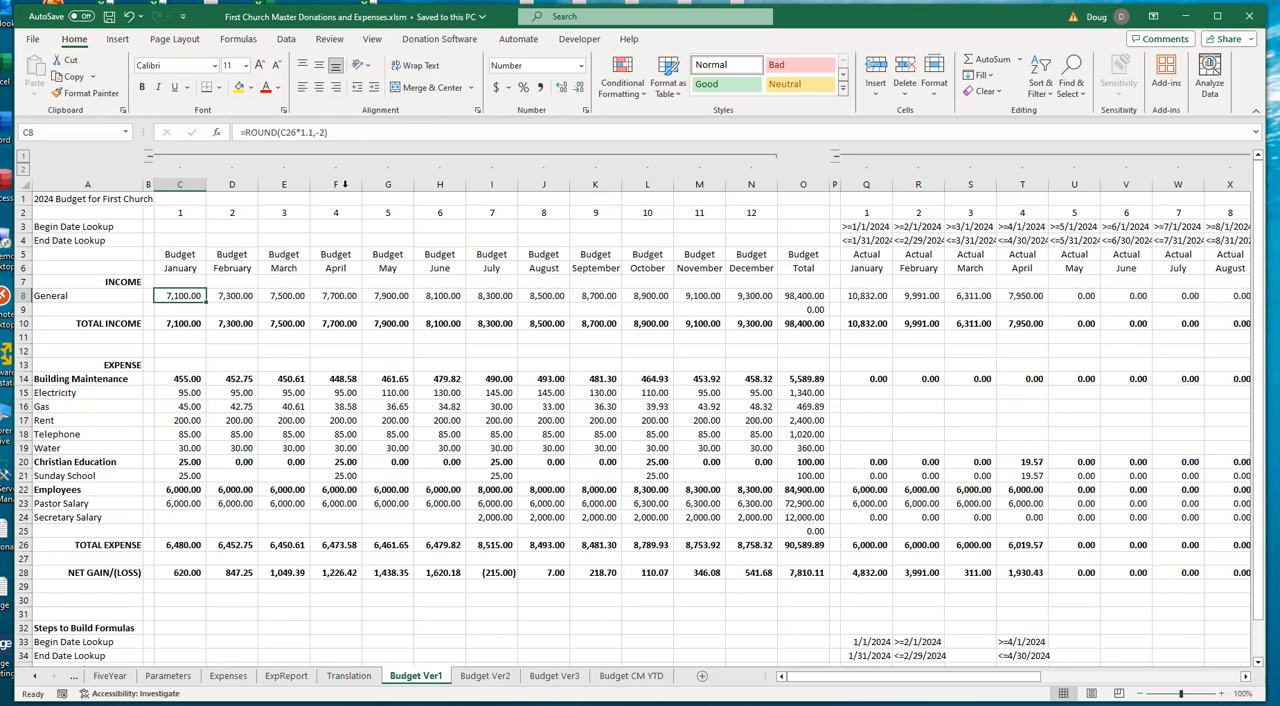
click(242, 296)
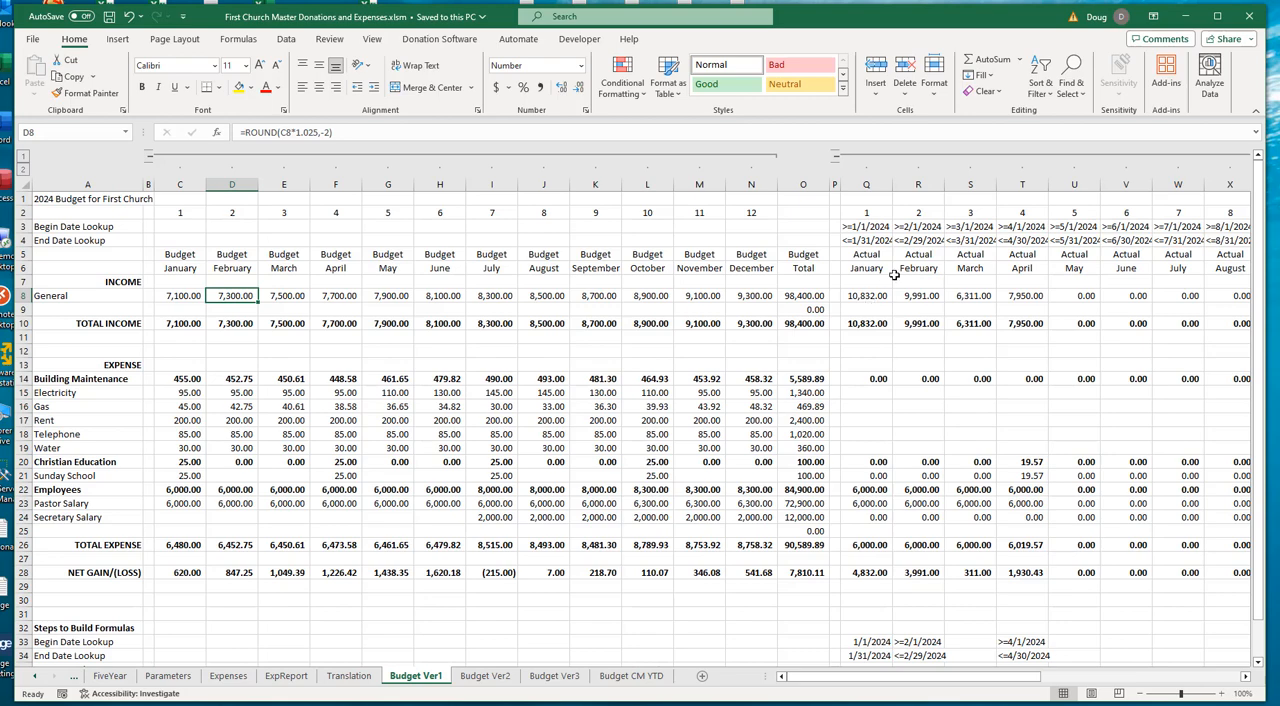
- Examine the January to December budget block, its month headings, and the month numbers in row 2
drag(185, 296, 760, 573)
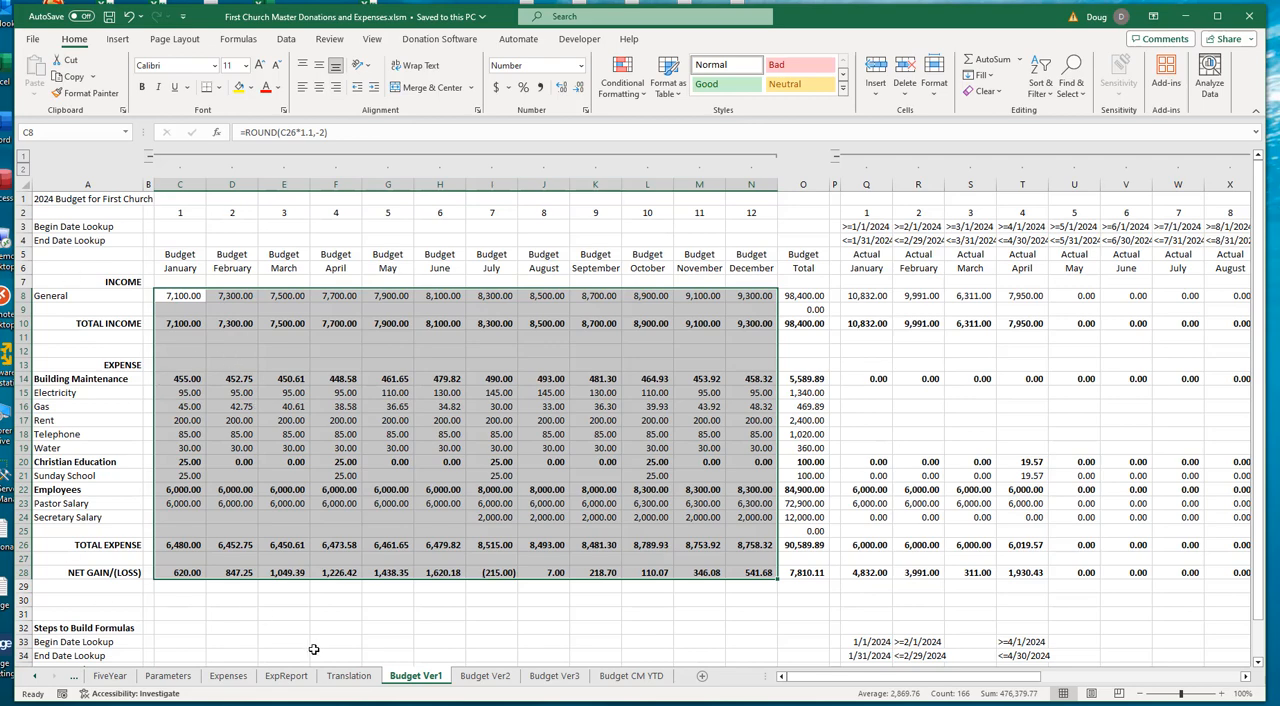
click(177, 257)
drag(177, 259, 742, 261)
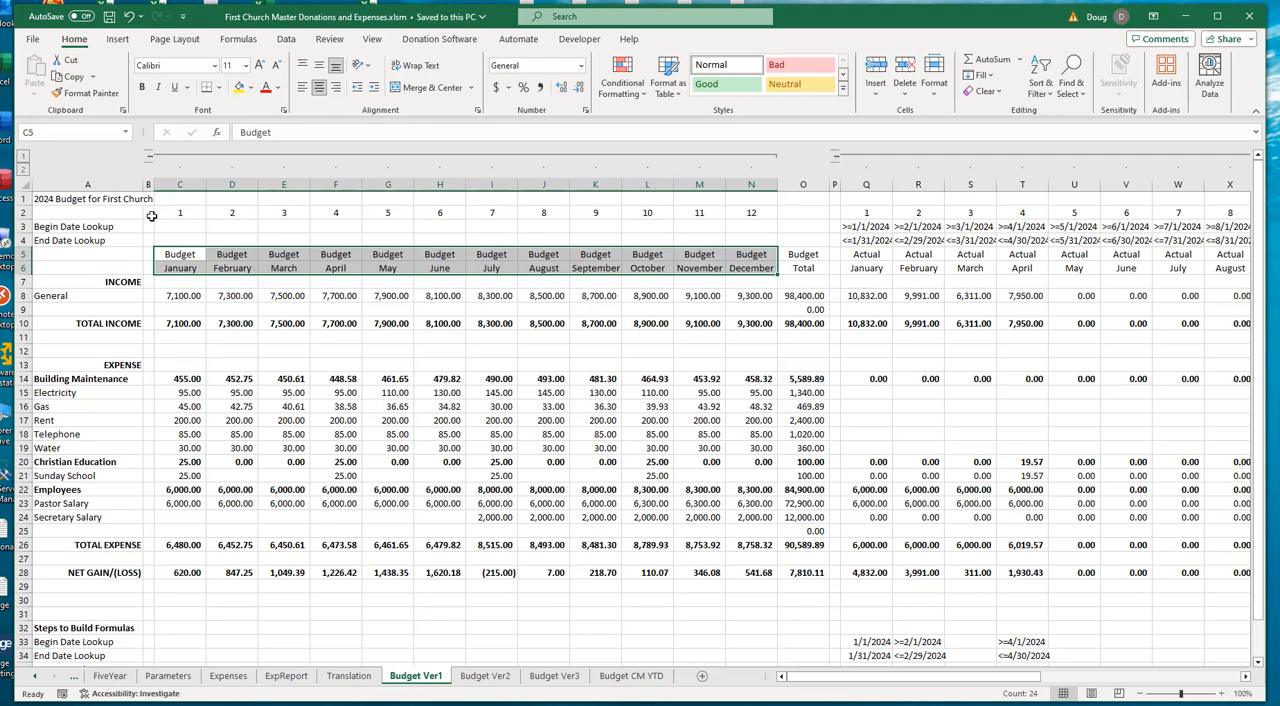
drag(171, 214, 736, 211)
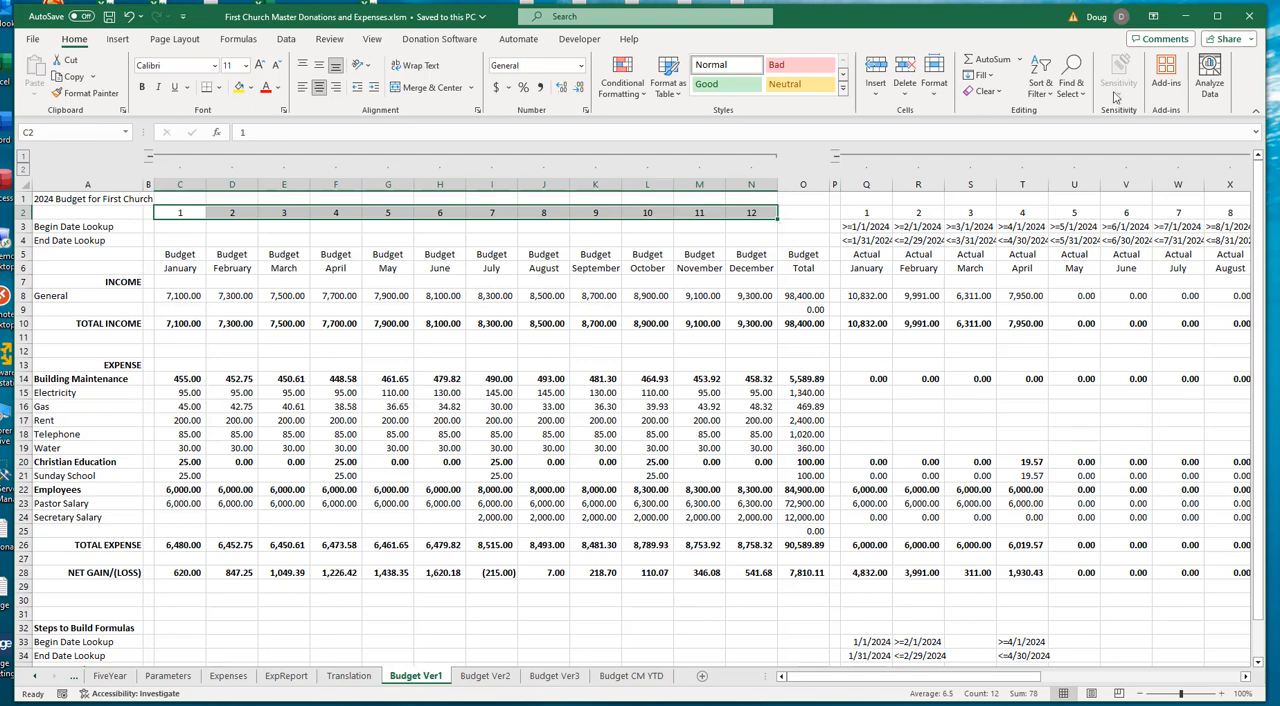
- Collapse the monthly Budget, Actual and Variance column groups to their totals, and expand all the groups again
click(288, 40)
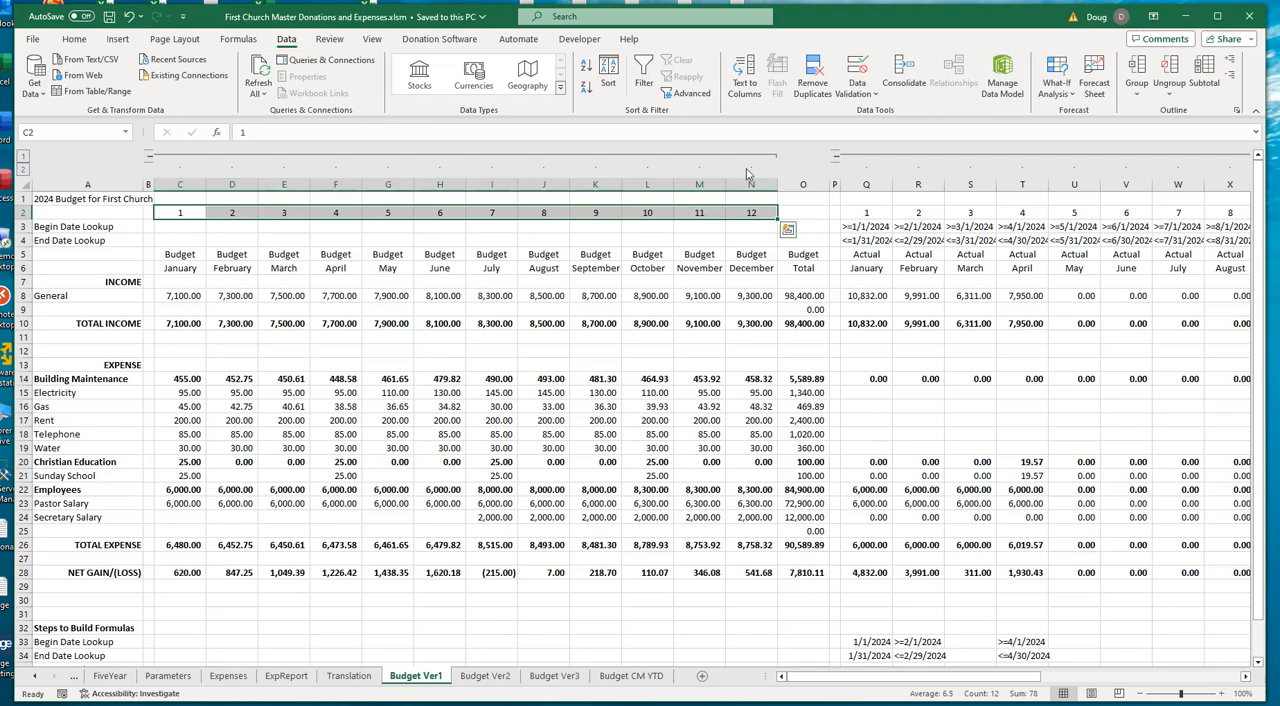
drag(752, 181, 195, 182)
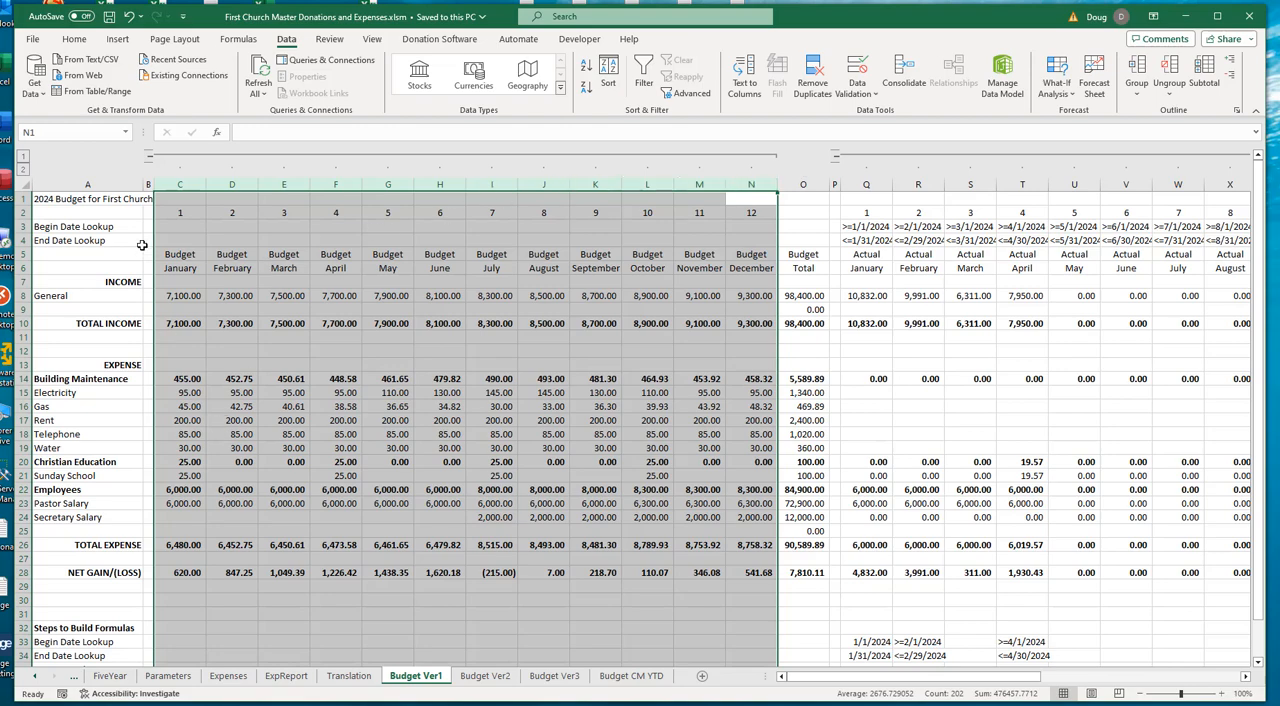
click(149, 158)
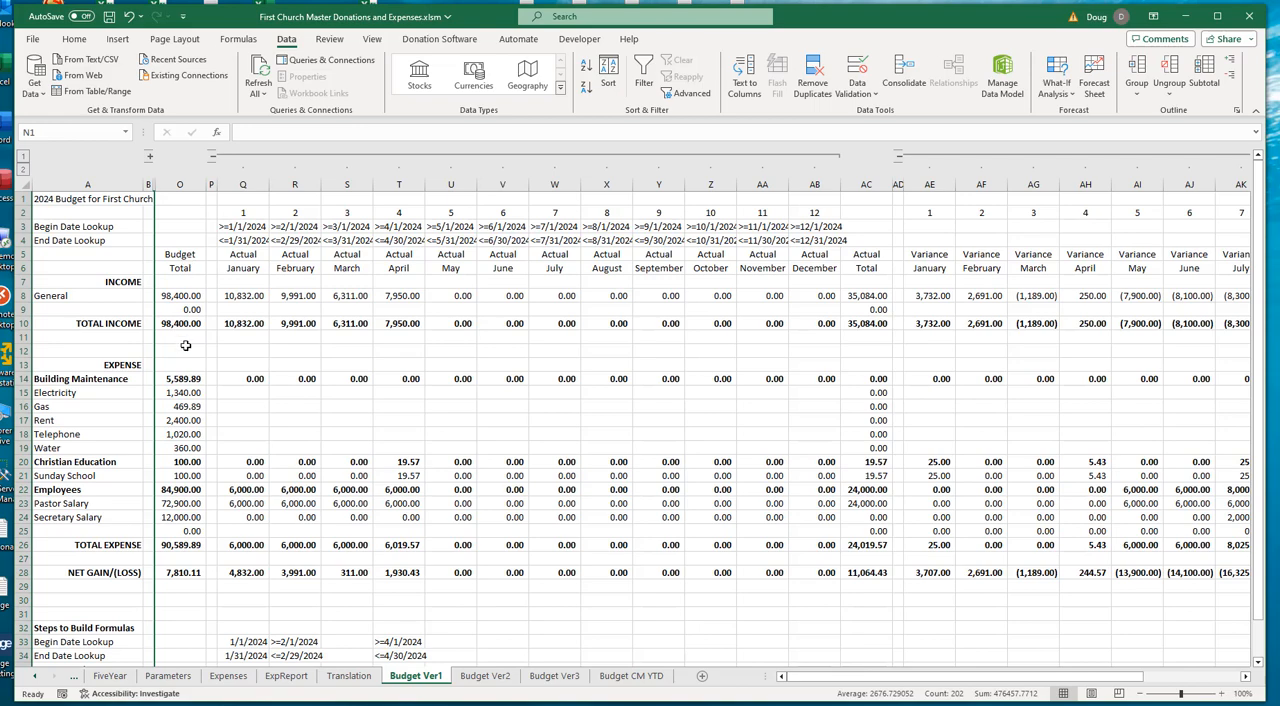
click(212, 157)
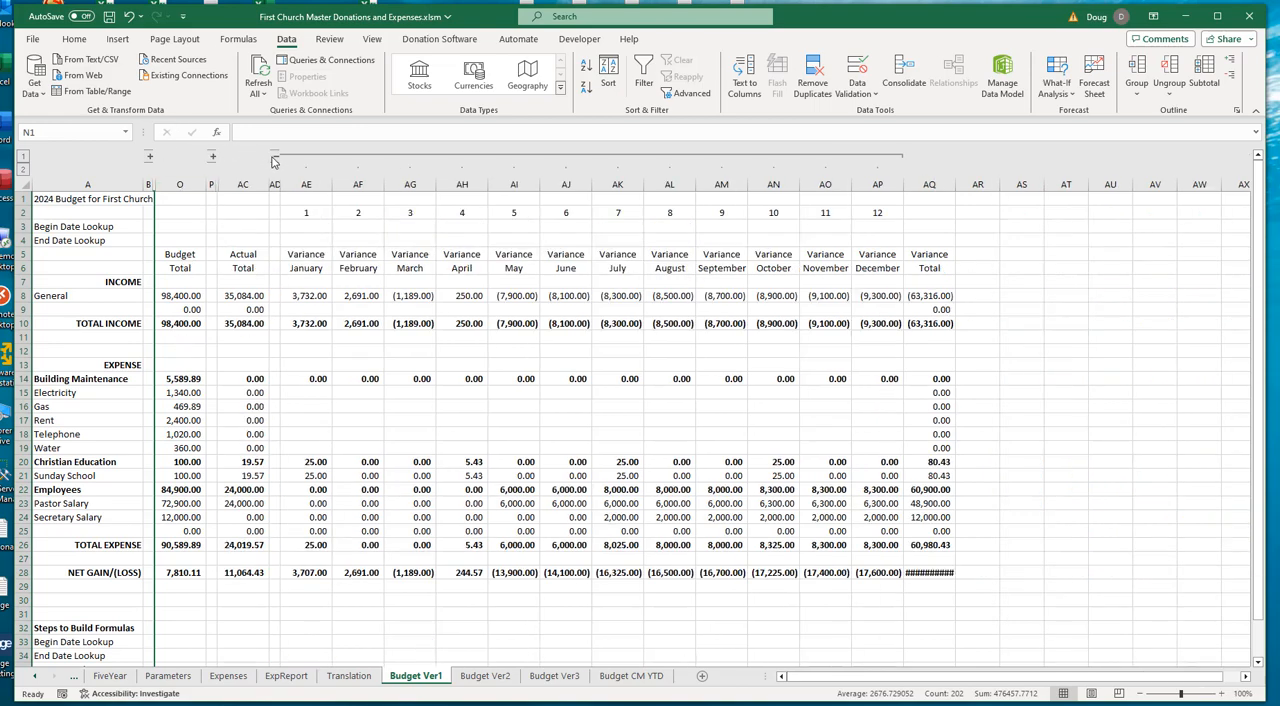
click(273, 156)
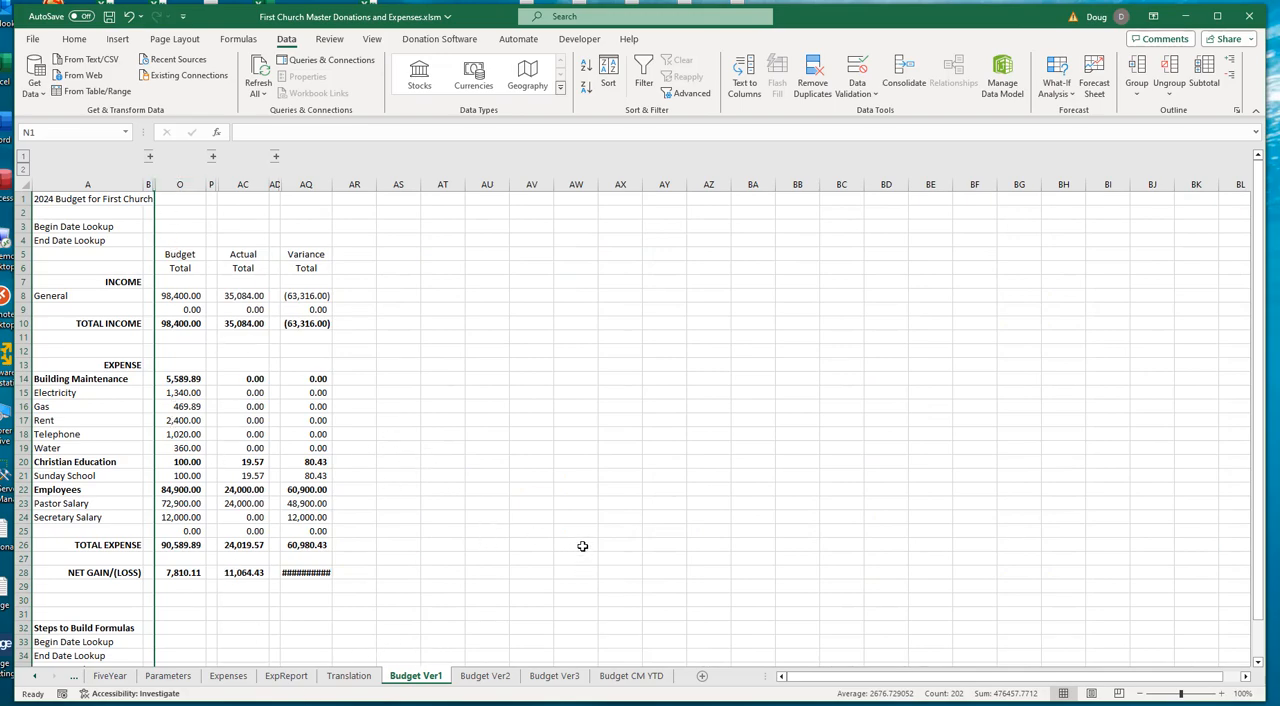
click(23, 170)
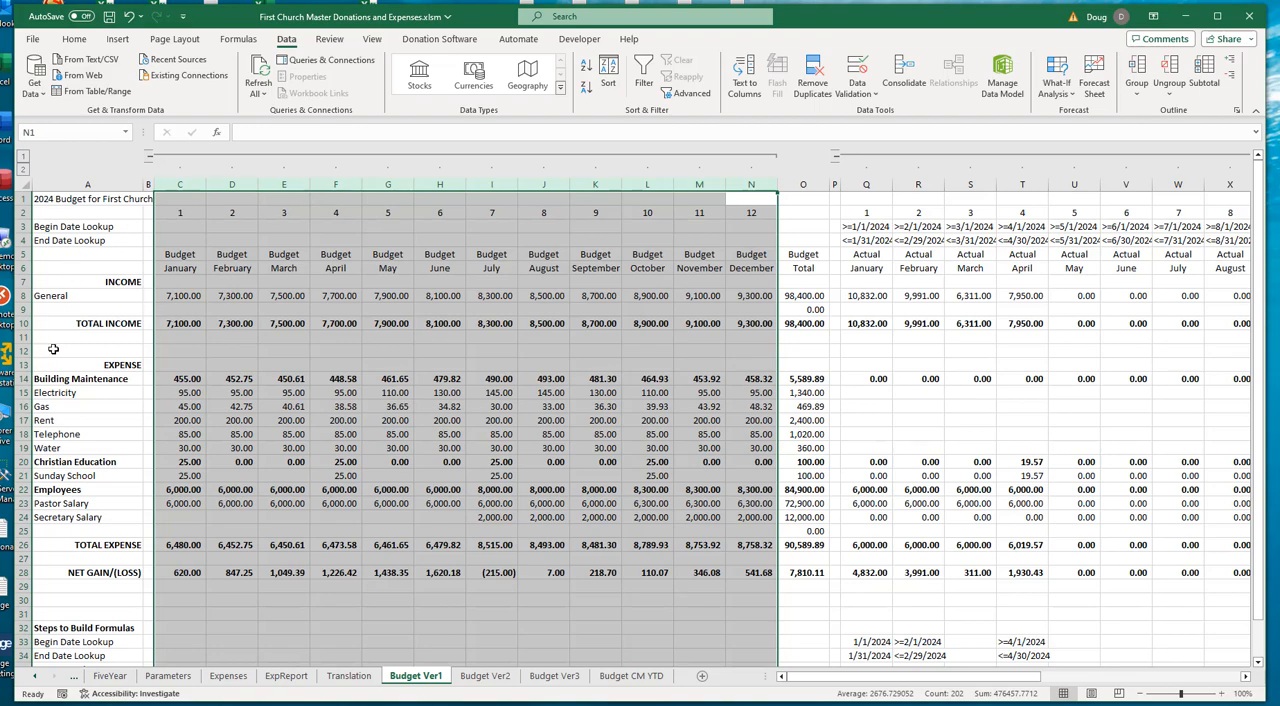
- Check the January Net Gain/(Loss) formula and the Steps to Build Formulas rows beneath the budget
scroll(55, 345, down, 1)
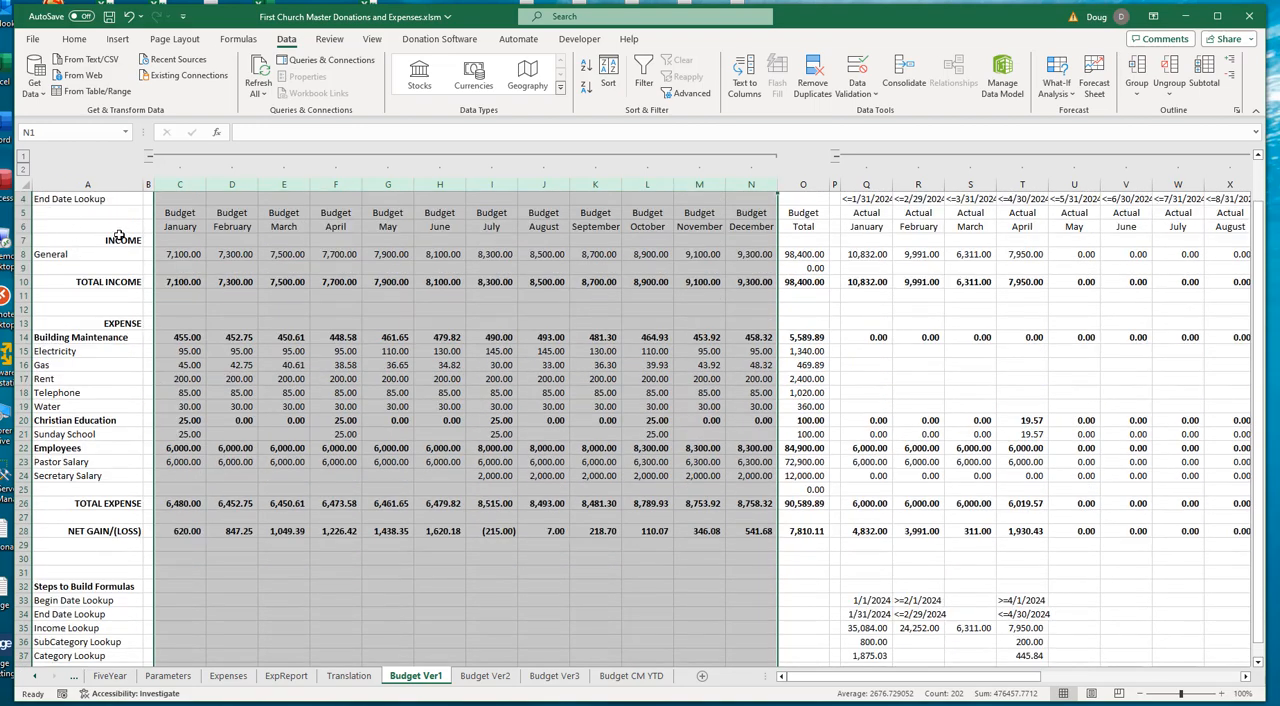
scroll(416, 384, down, 3)
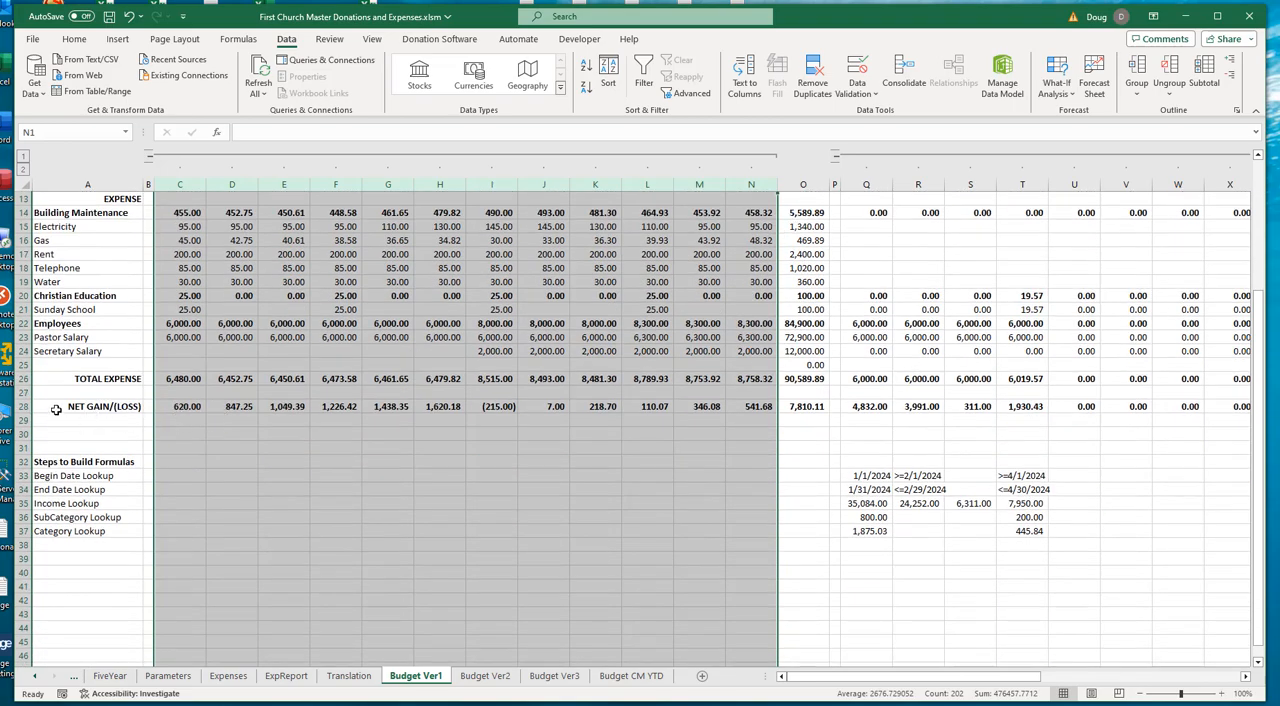
click(190, 410)
scroll(415, 576, up, 3)
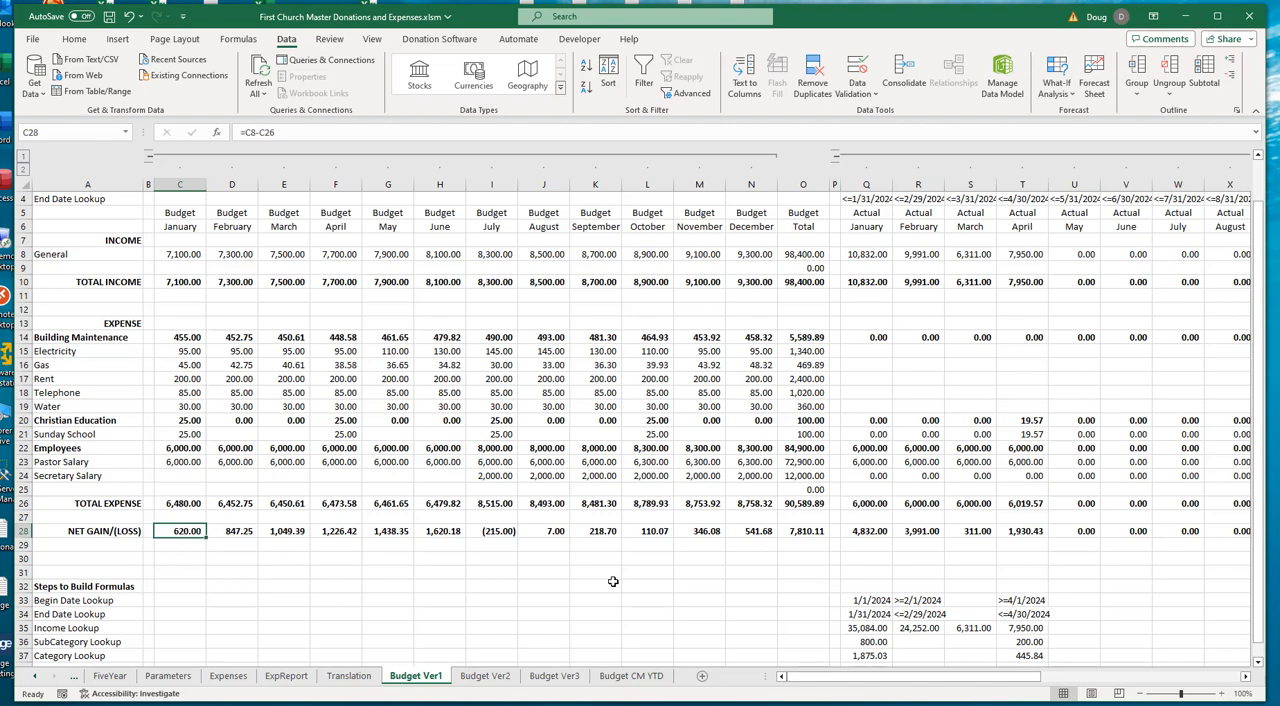
scroll(580, 566, down, 1)
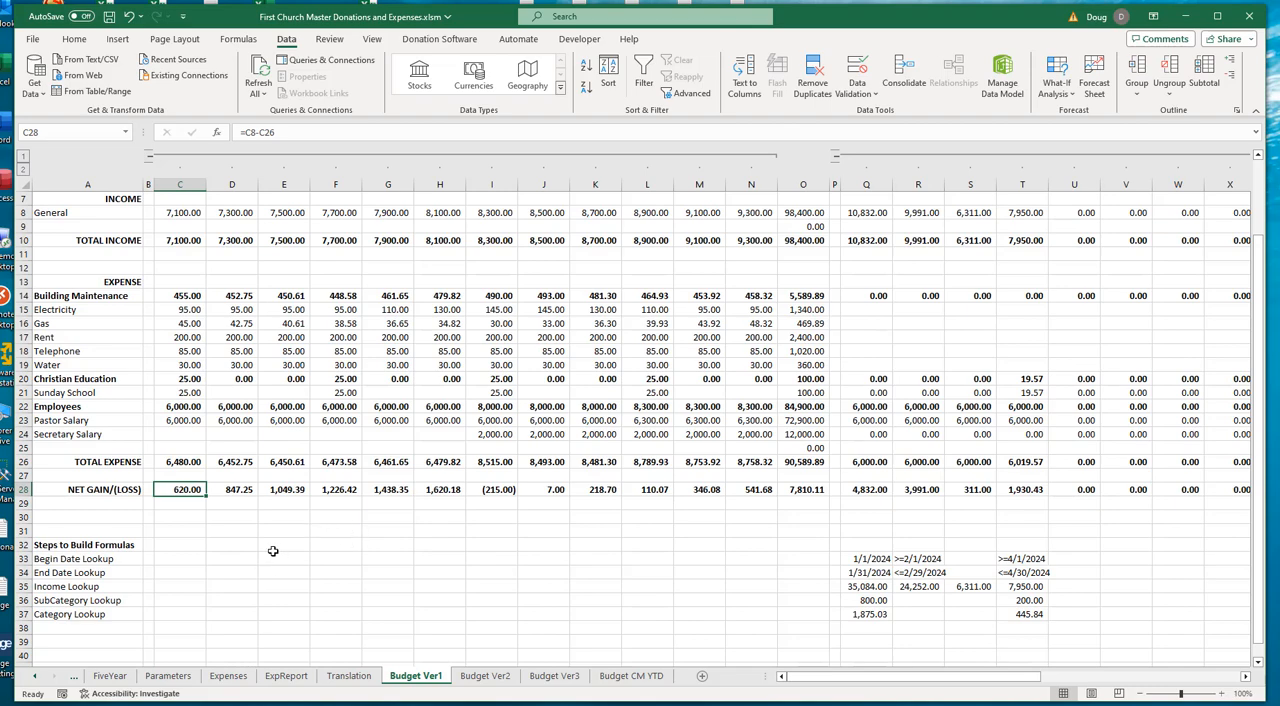
- Collapse the January to December Budget columns, leaving only the Budget Total beside the Actual columns
scroll(278, 550, up, 2)
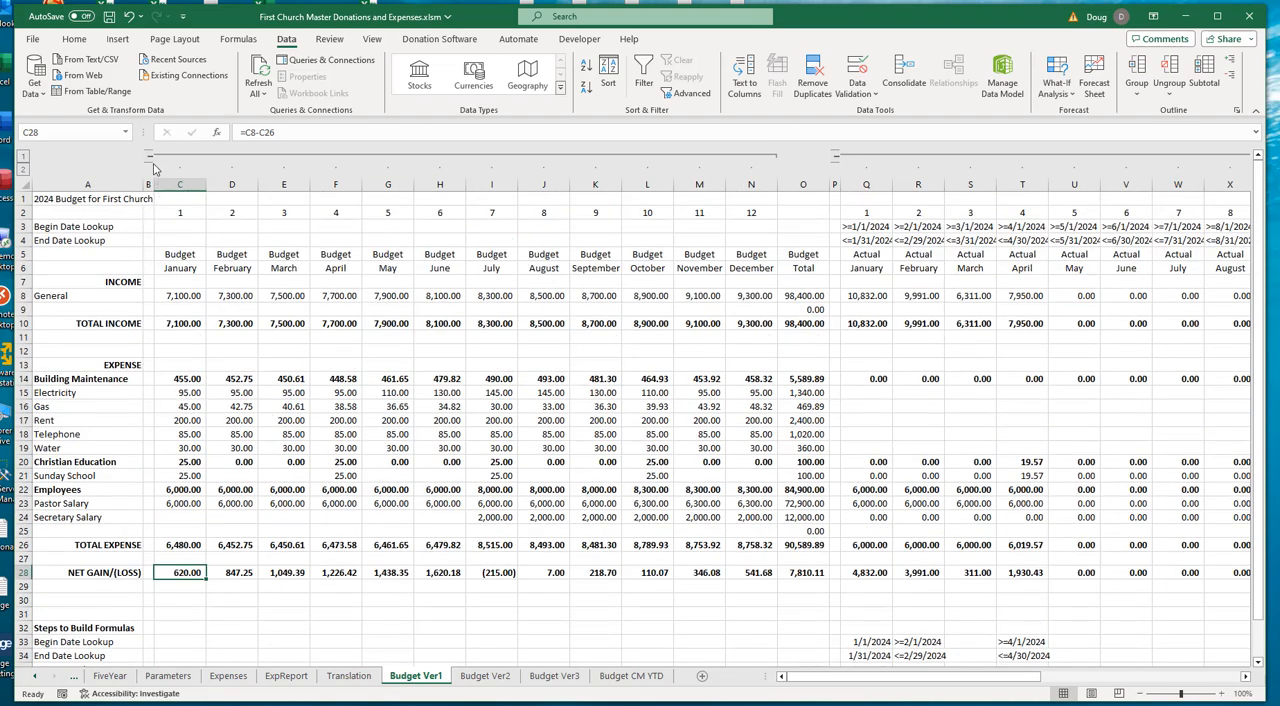
click(149, 157)
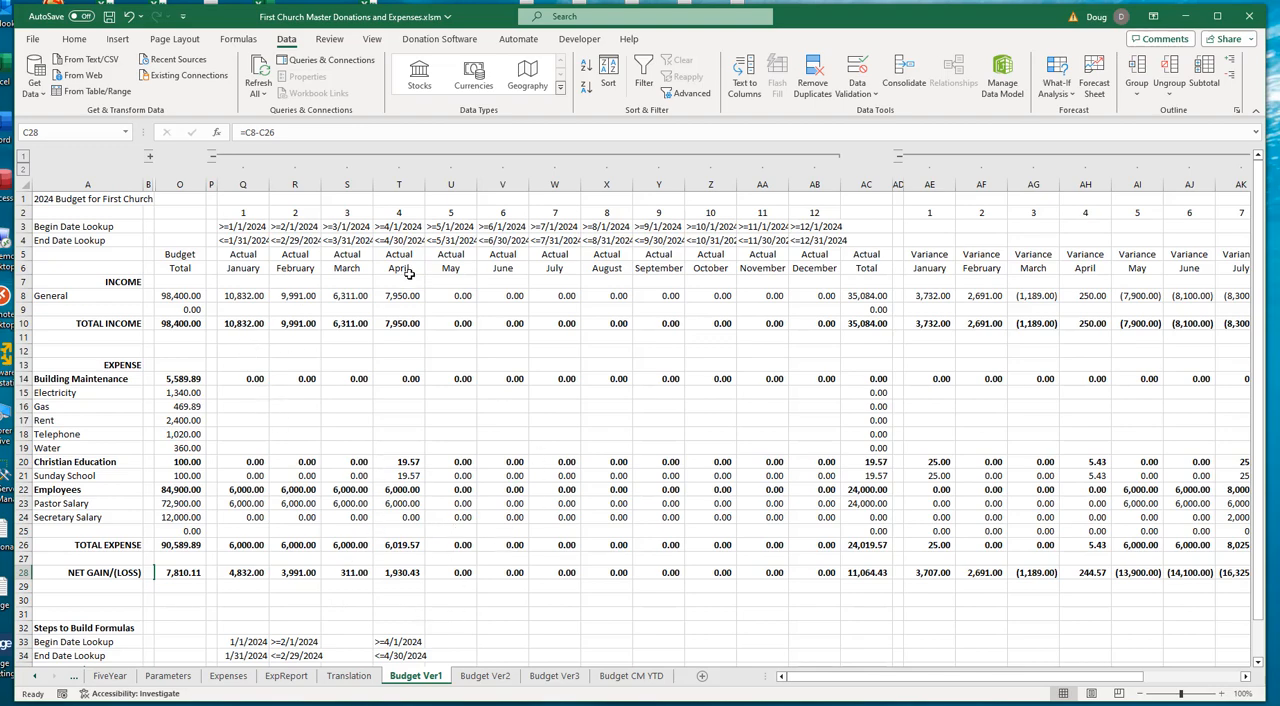
scroll(400, 564, down, 2)
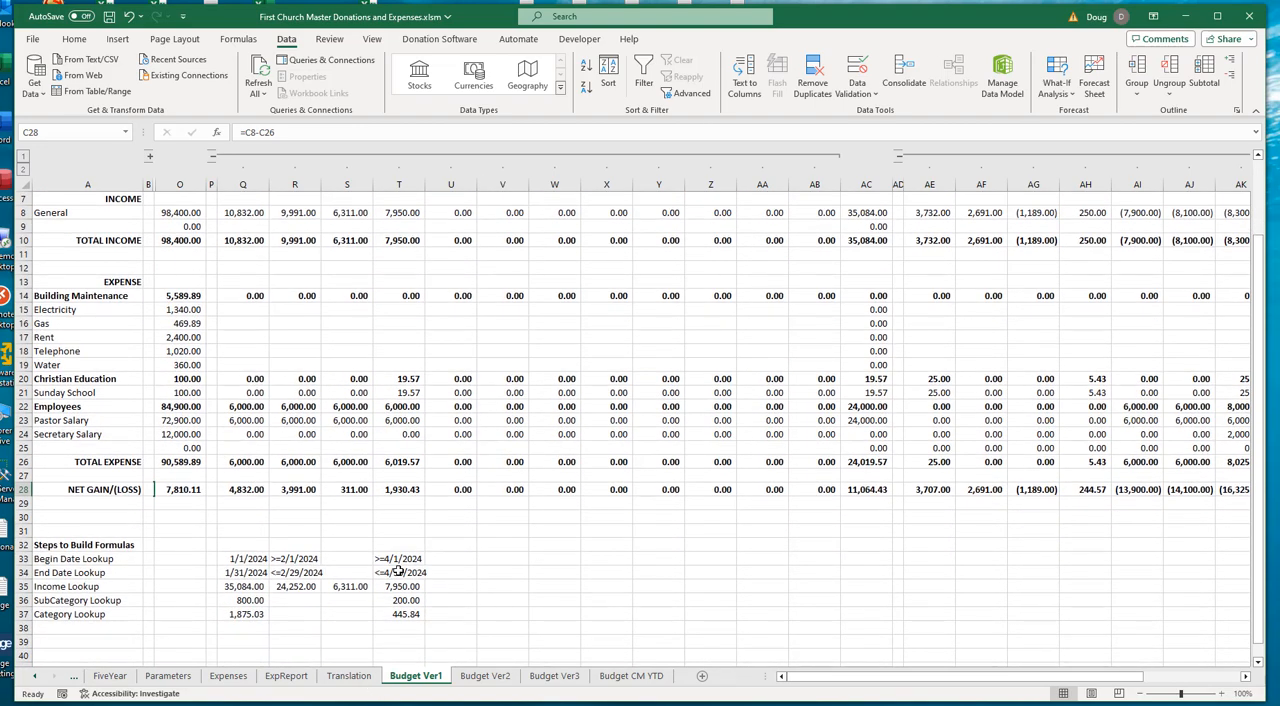
- Examine the transaction dates of the February through April payments and deposits on the Expenses sheet
click(228, 676)
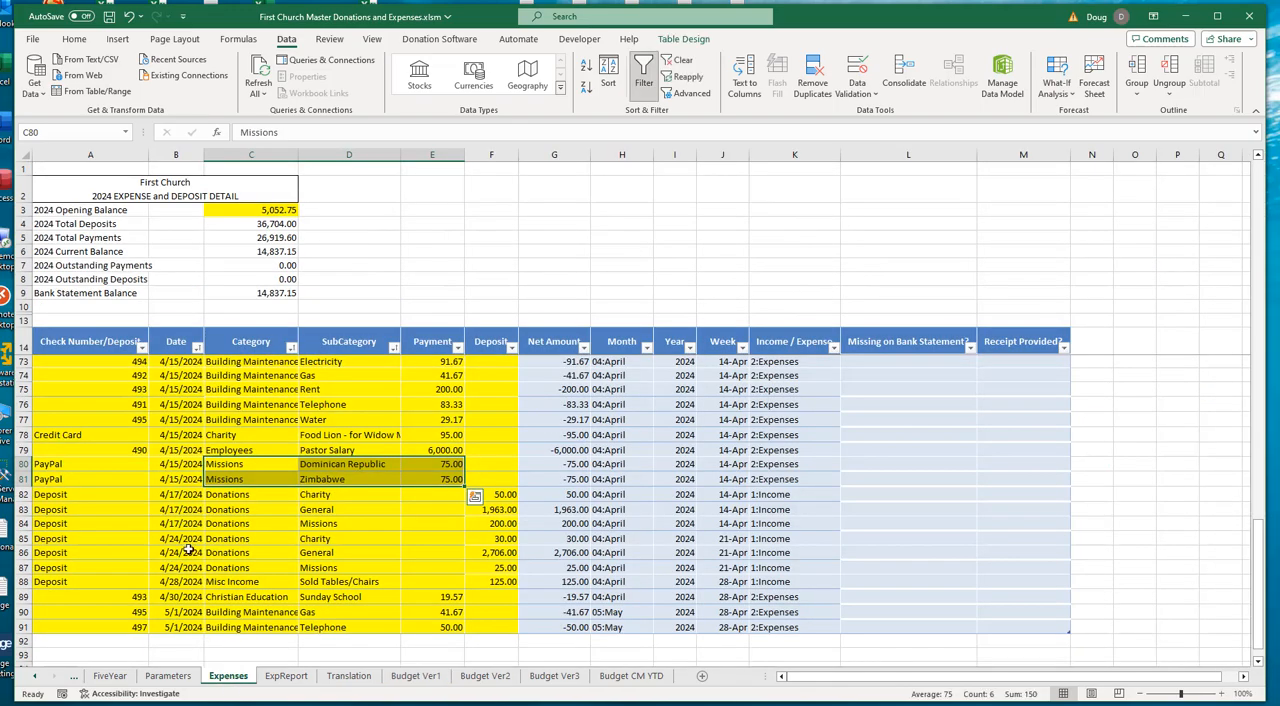
click(162, 451)
scroll(173, 479, up, 19)
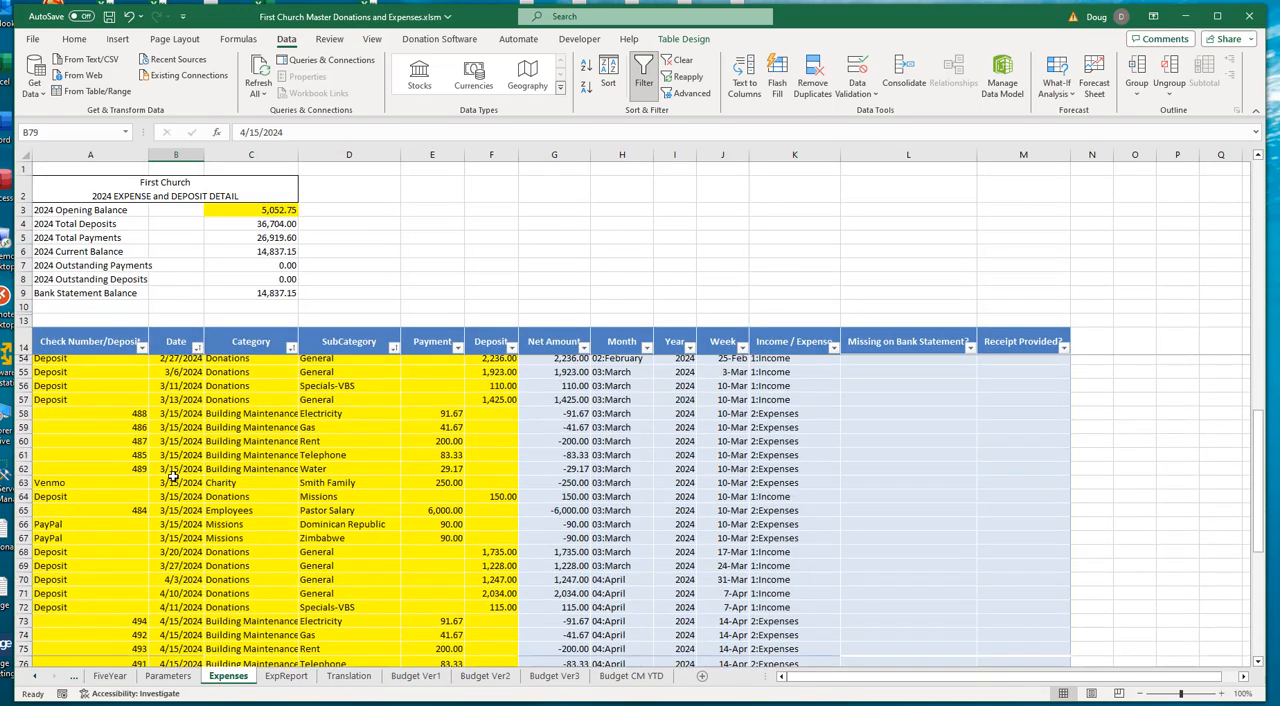
scroll(173, 477, down, 5)
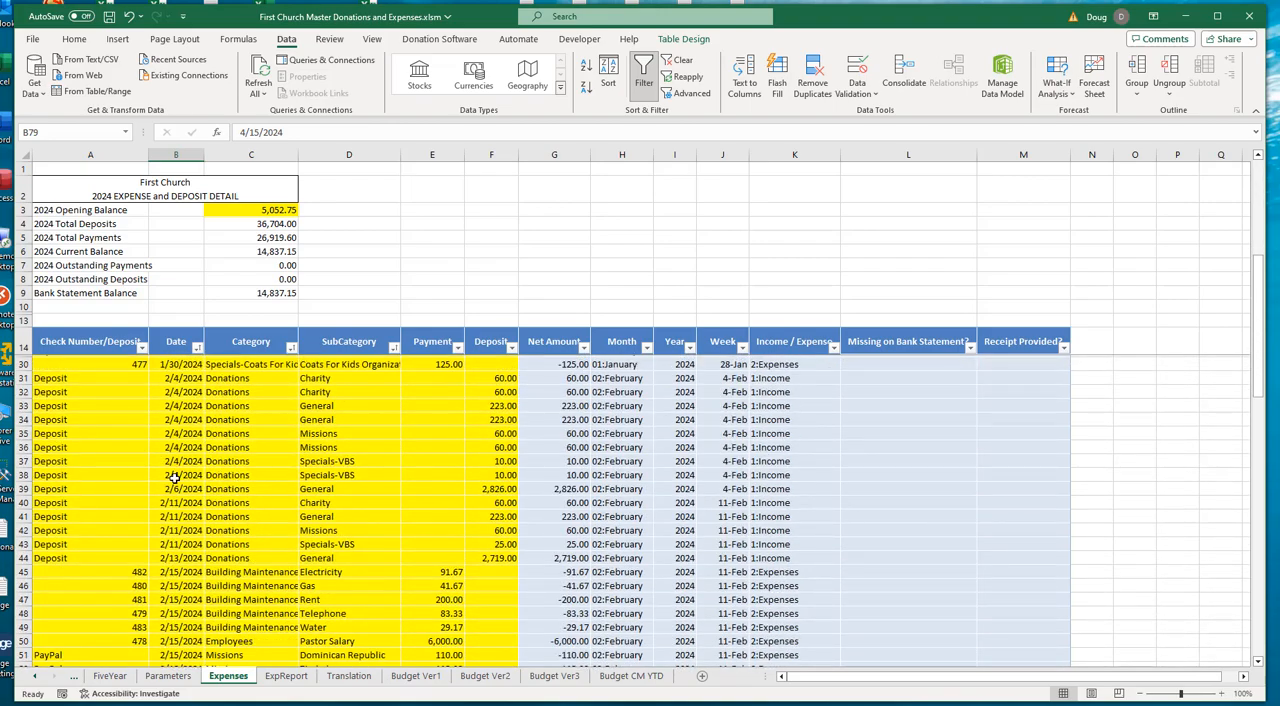
scroll(173, 479, down, 5)
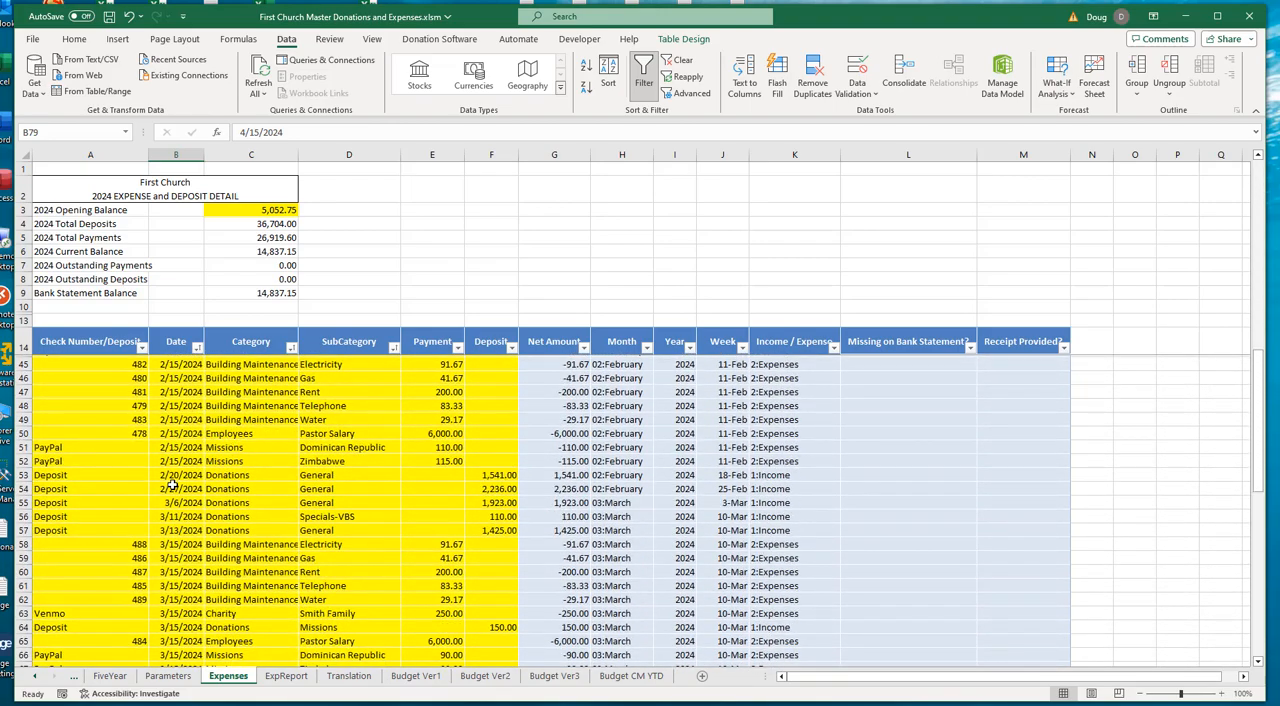
scroll(173, 487, down, 1)
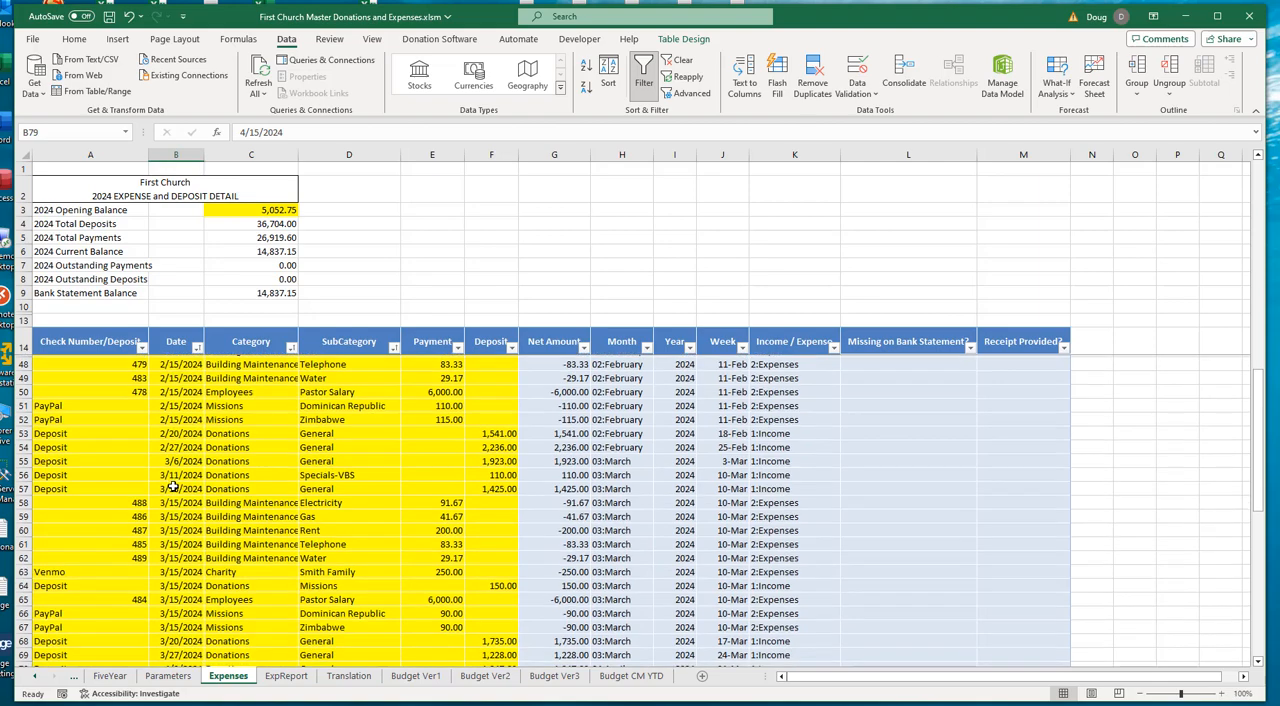
right_click(506, 423)
key(Escape)
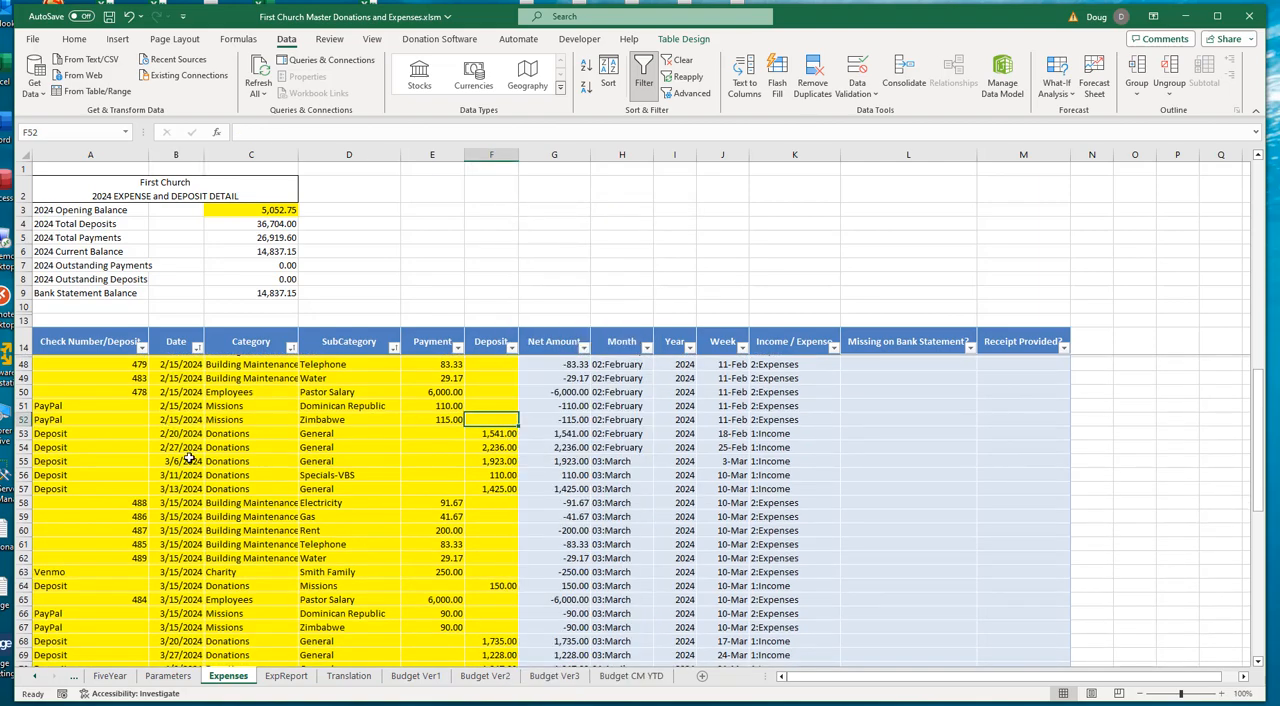
click(185, 435)
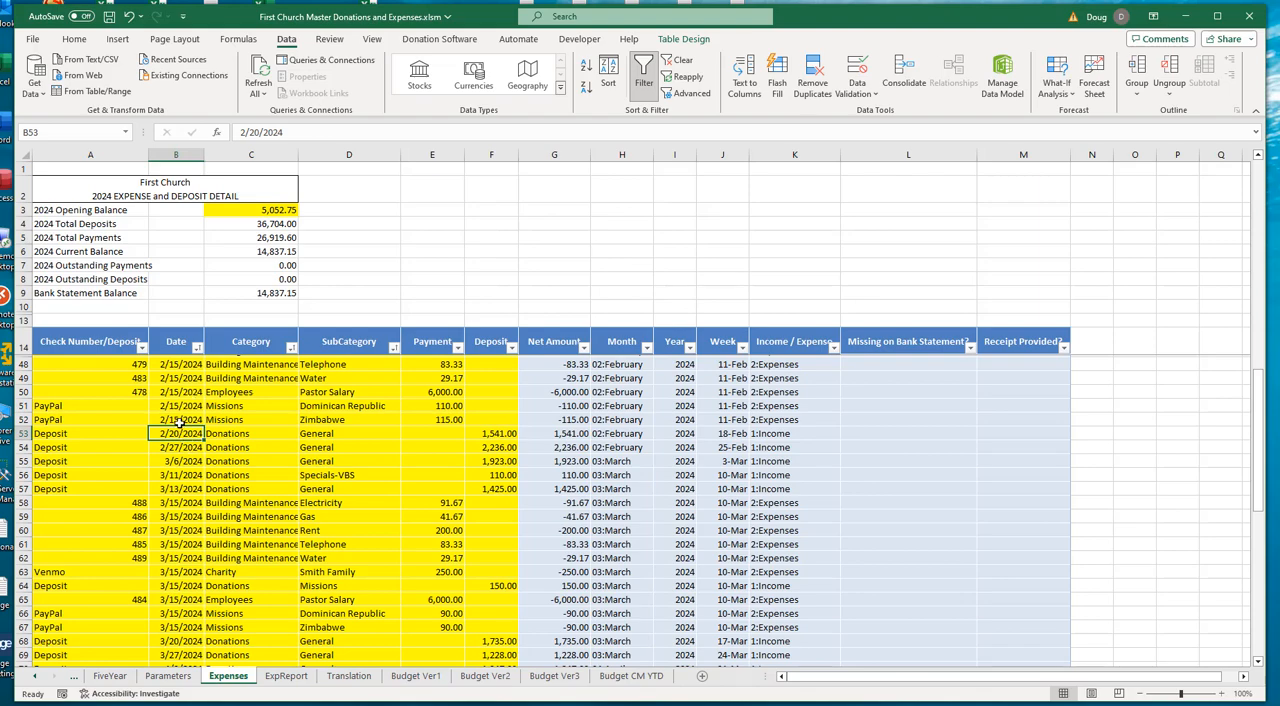
- Back on the Budget Ver1 sheet, examine the Actual January month number and the January Begin Date Lookup formula in Q33
click(424, 683)
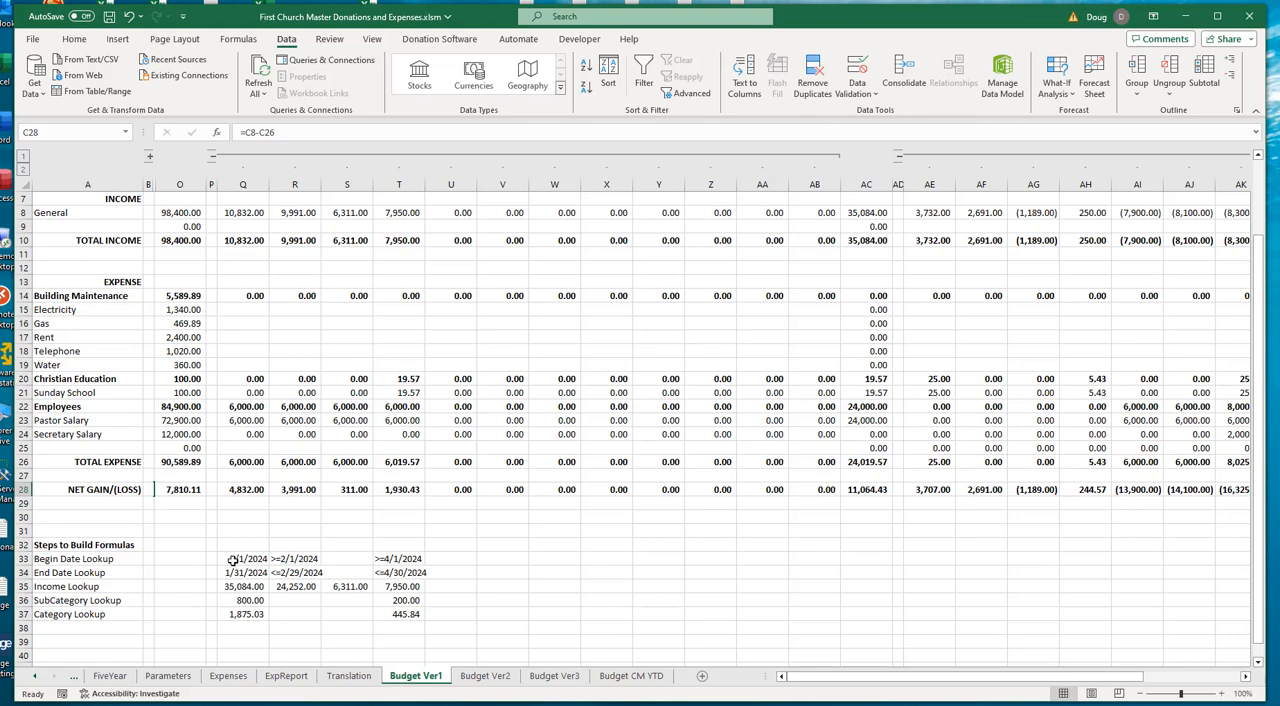
scroll(242, 472, up, 2)
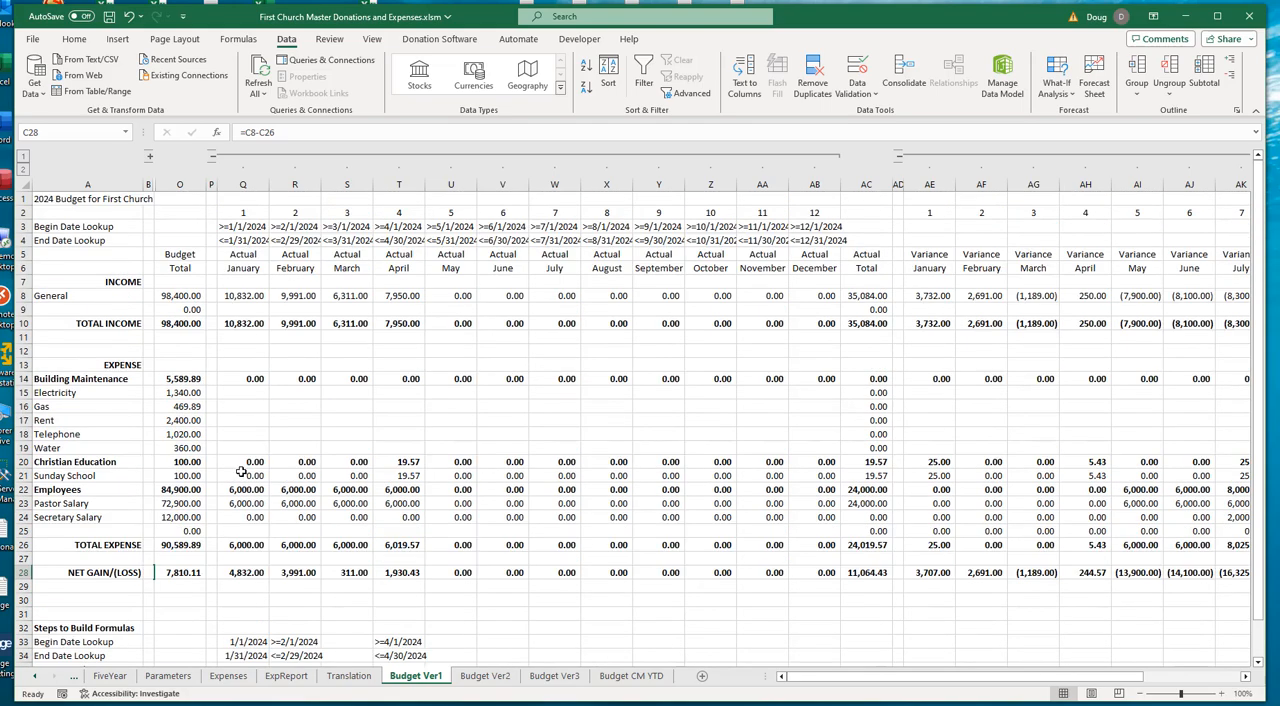
click(251, 214)
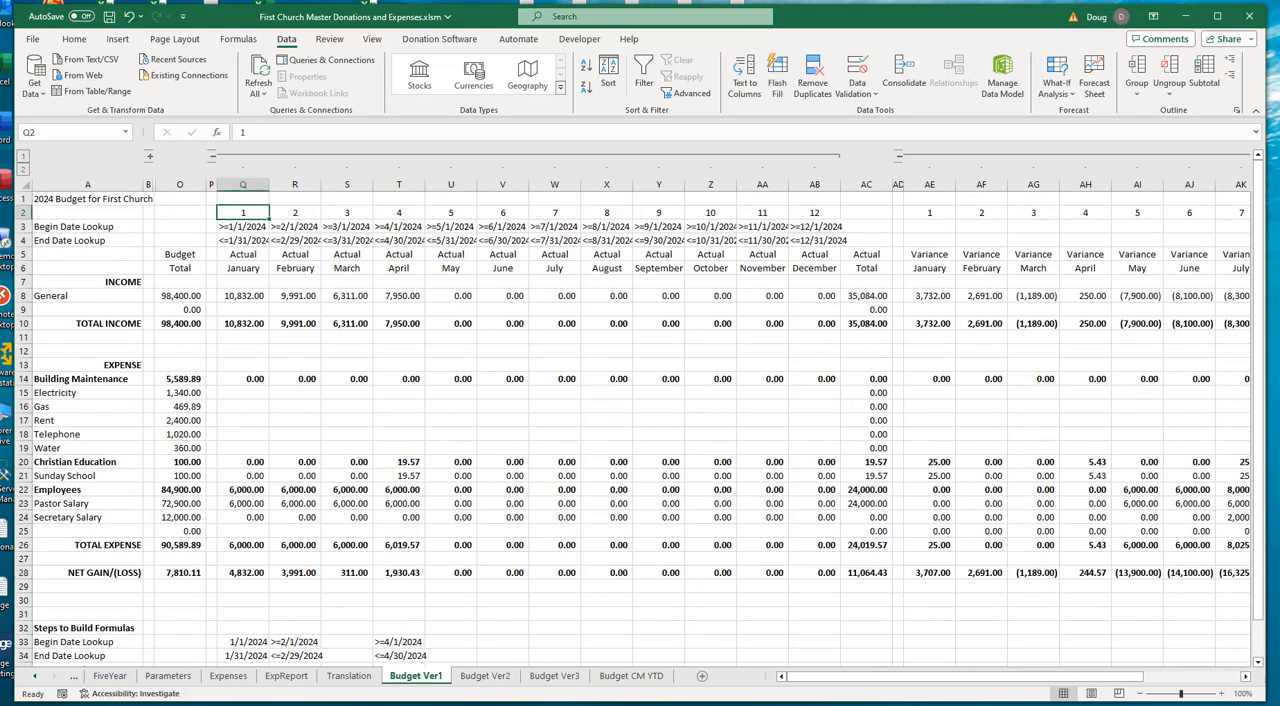
scroll(470, 653, down, 2)
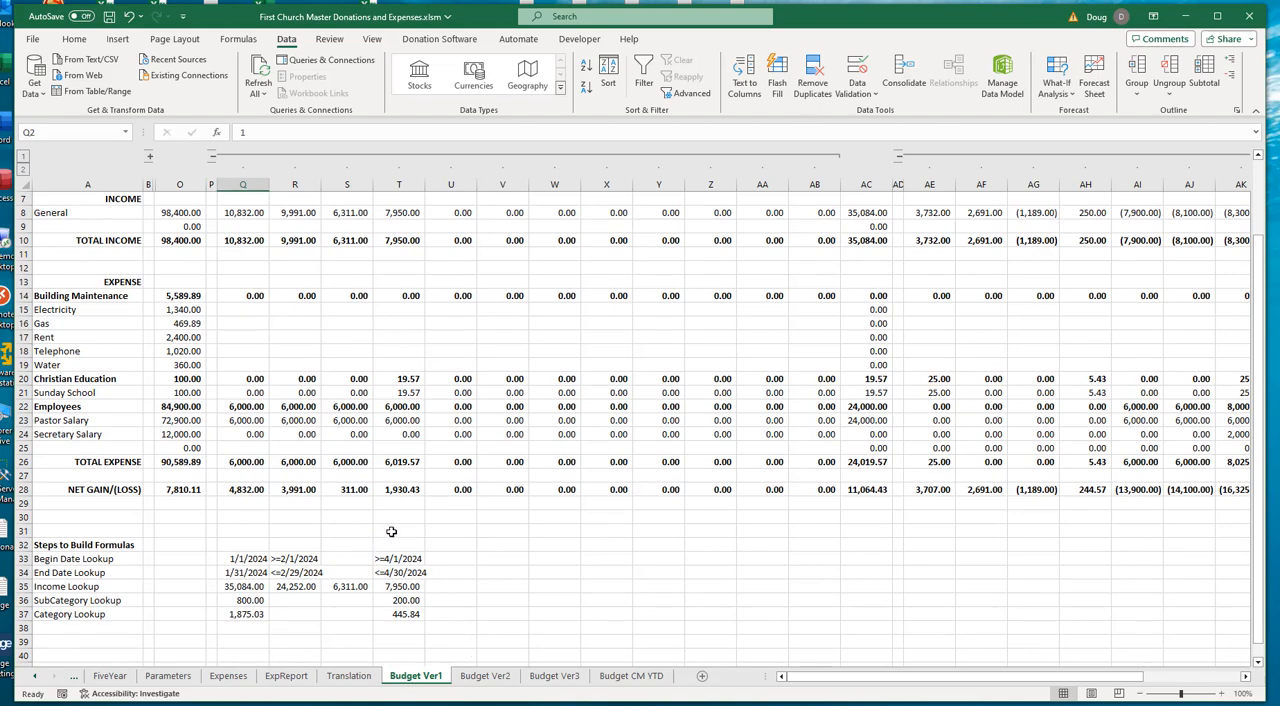
click(243, 558)
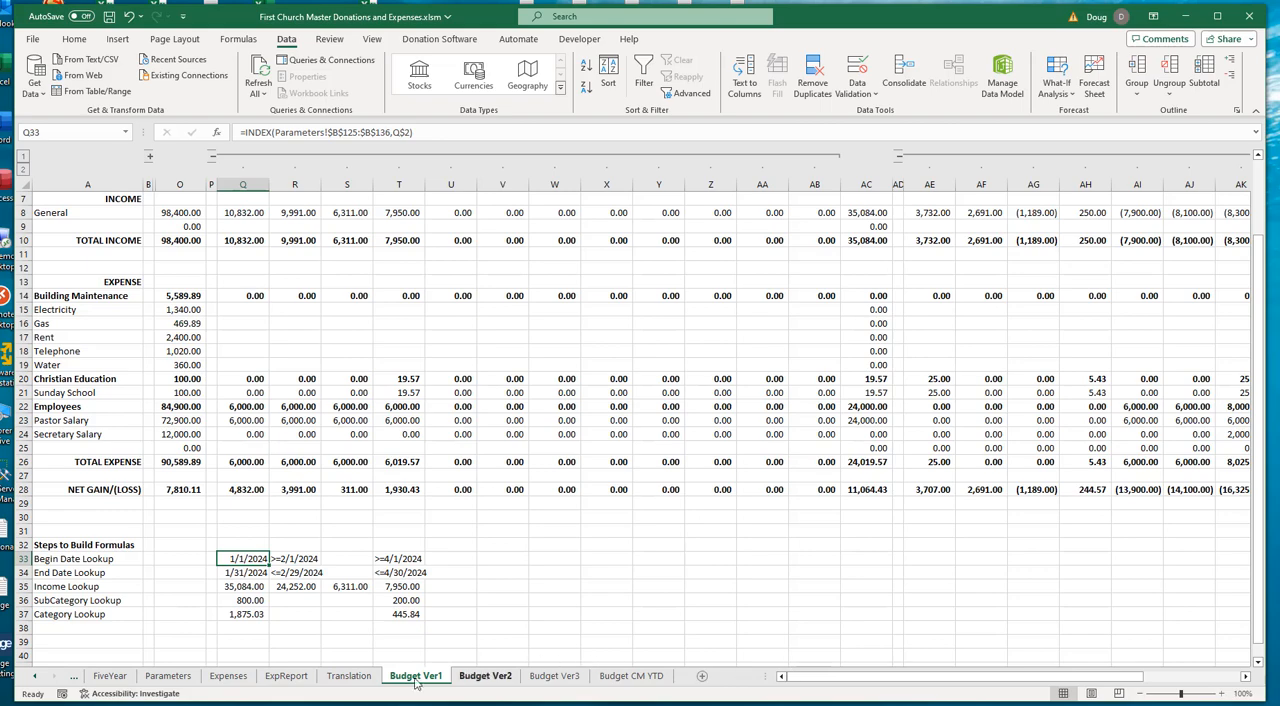
- On the Parameters sheet, examine the Monthly Begin/End table's month numbers, Begin Month dates and End Month dates in rows 125 to 136
click(168, 677)
scroll(414, 288, up, 20)
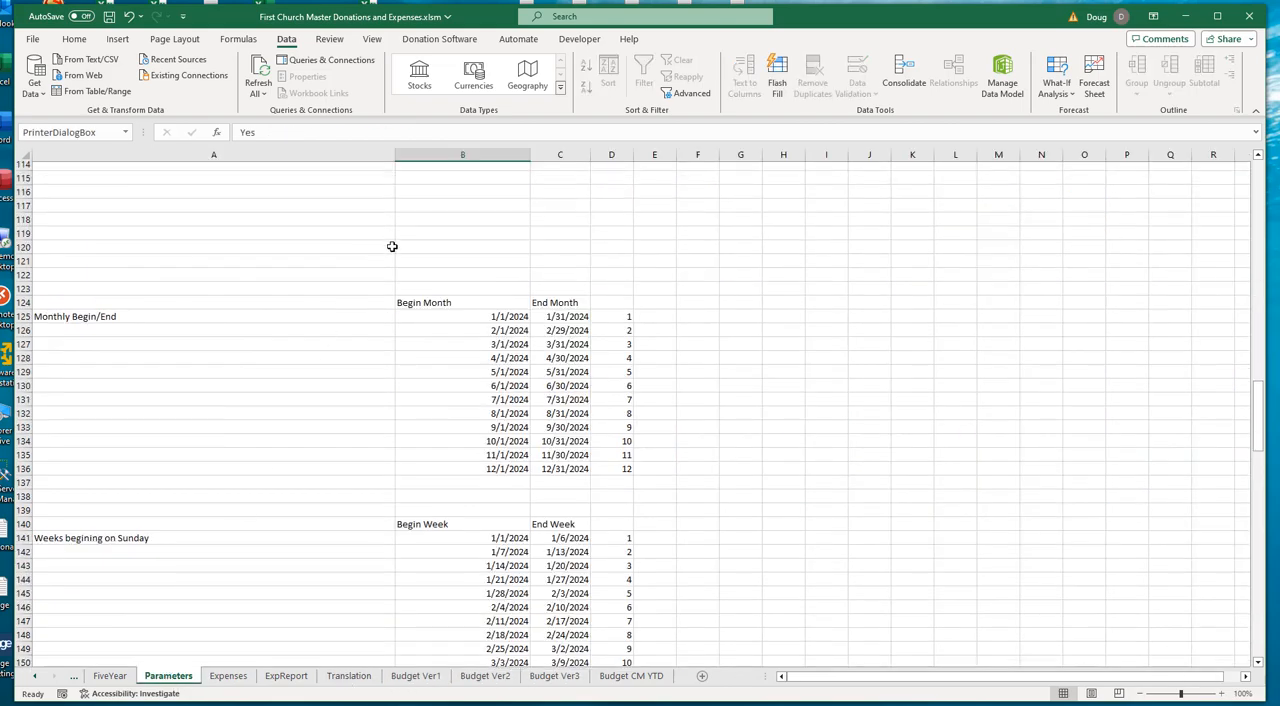
scroll(414, 288, down, 19)
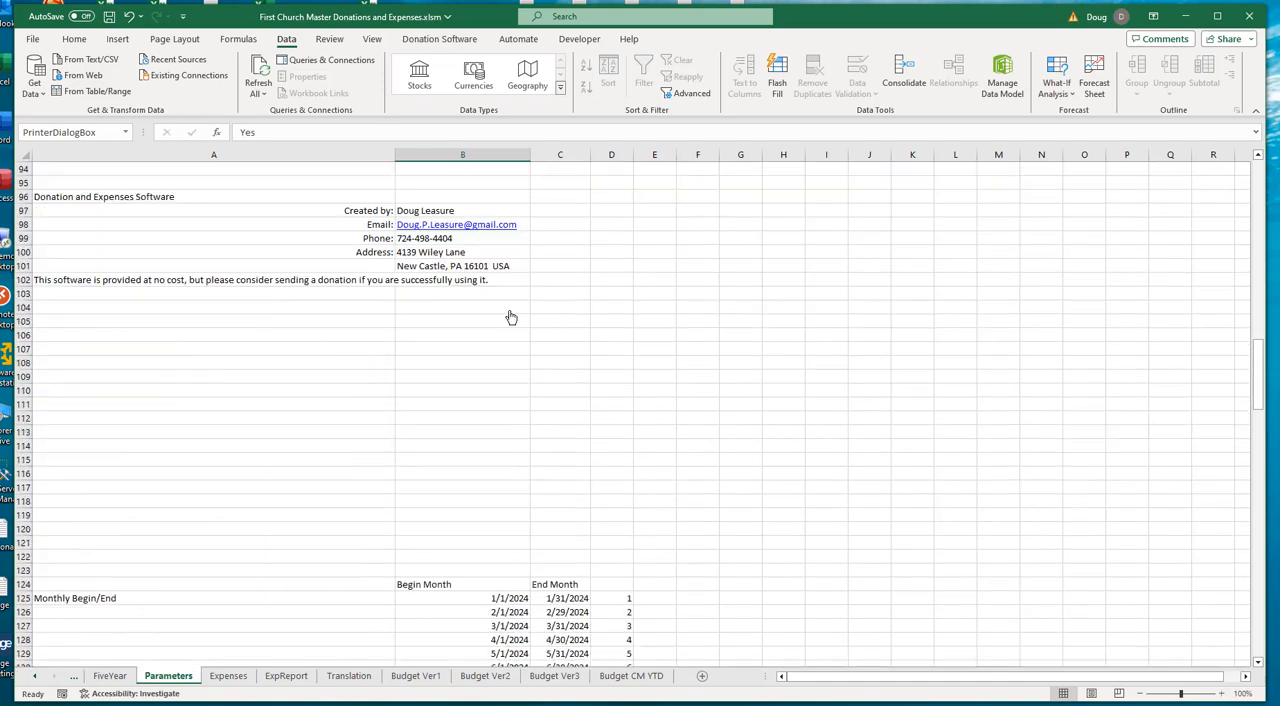
scroll(708, 388, down, 2)
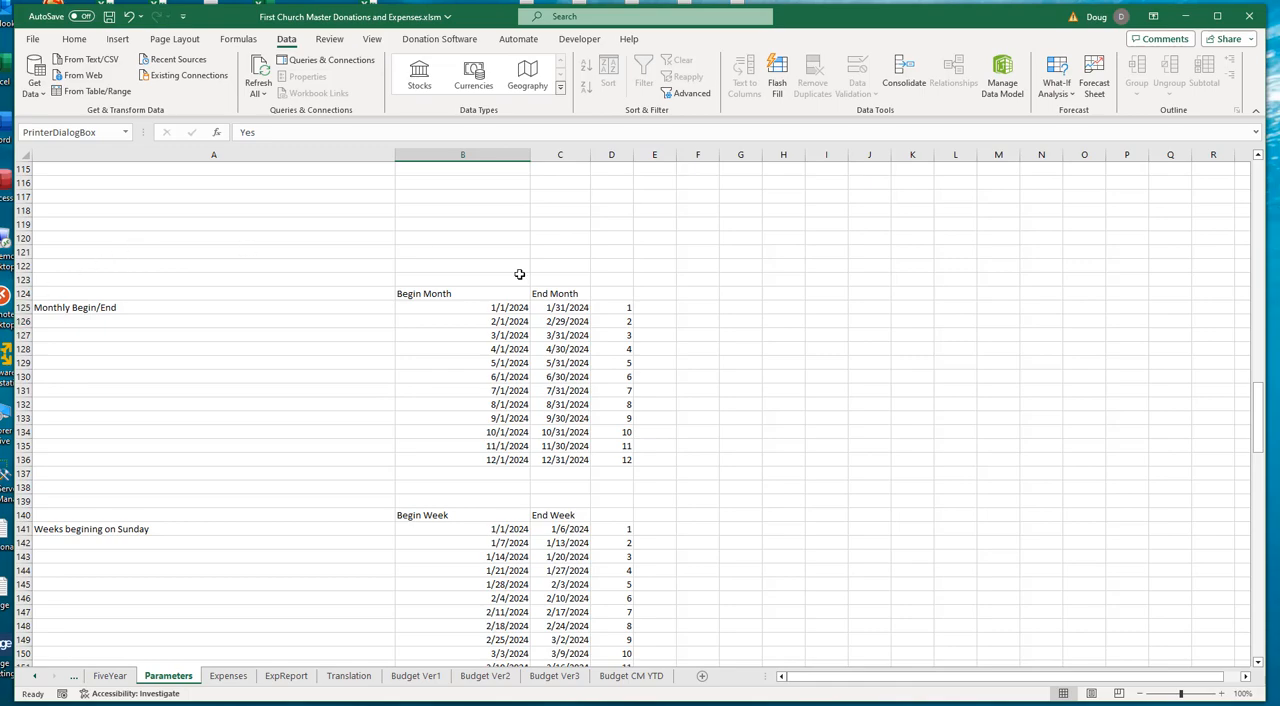
drag(617, 308, 616, 463)
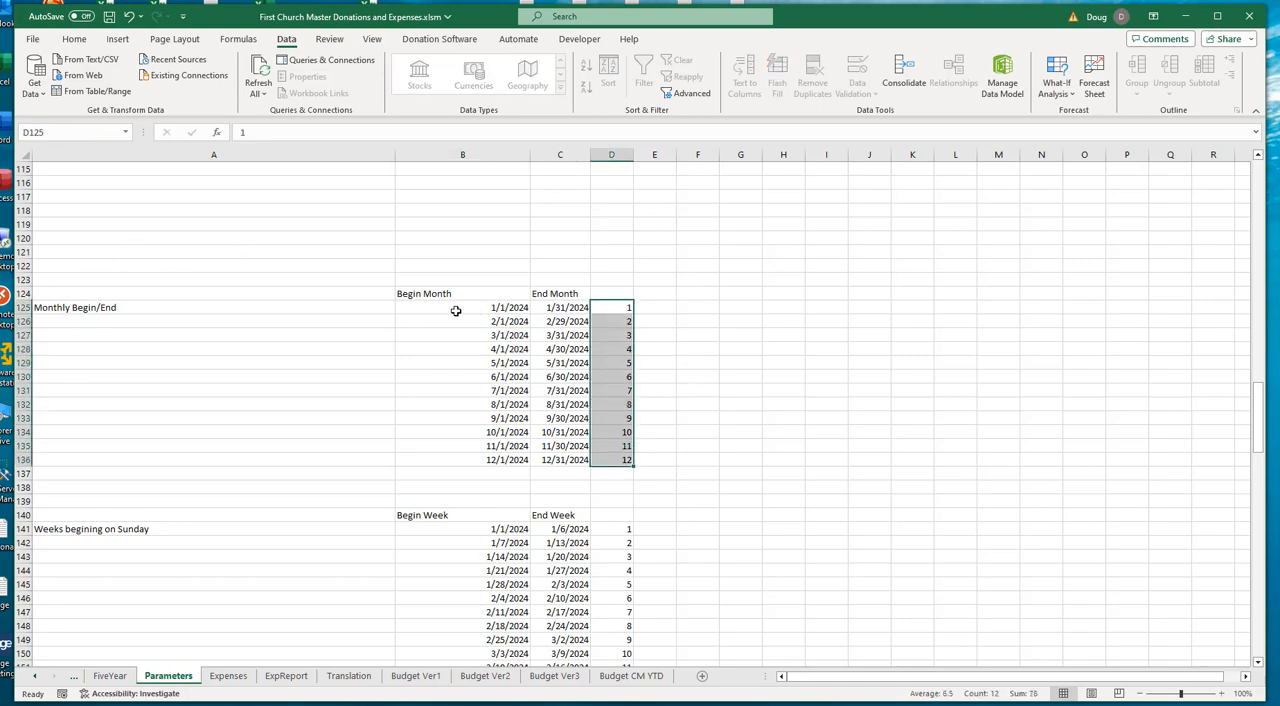
drag(454, 310, 450, 457)
drag(570, 310, 568, 460)
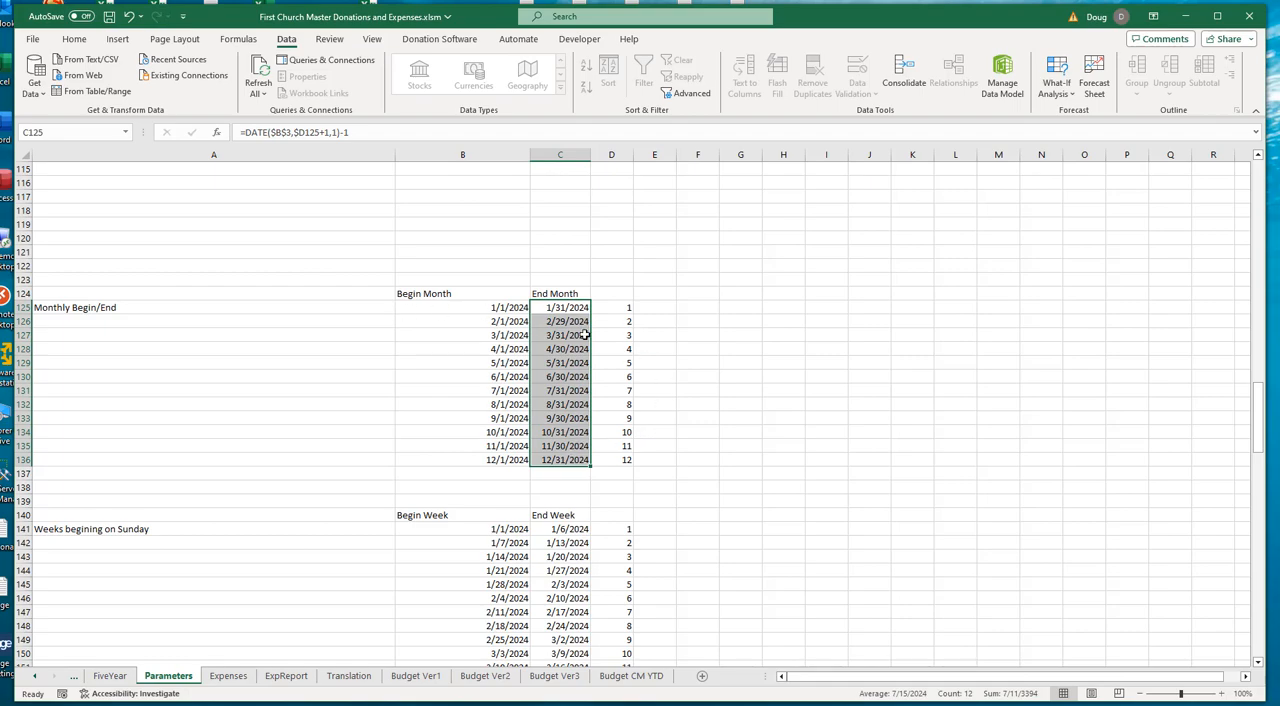
- Check the January month number in D125, plus April's month number and the DATE formulas for its begin and end dates in row 128
click(626, 310)
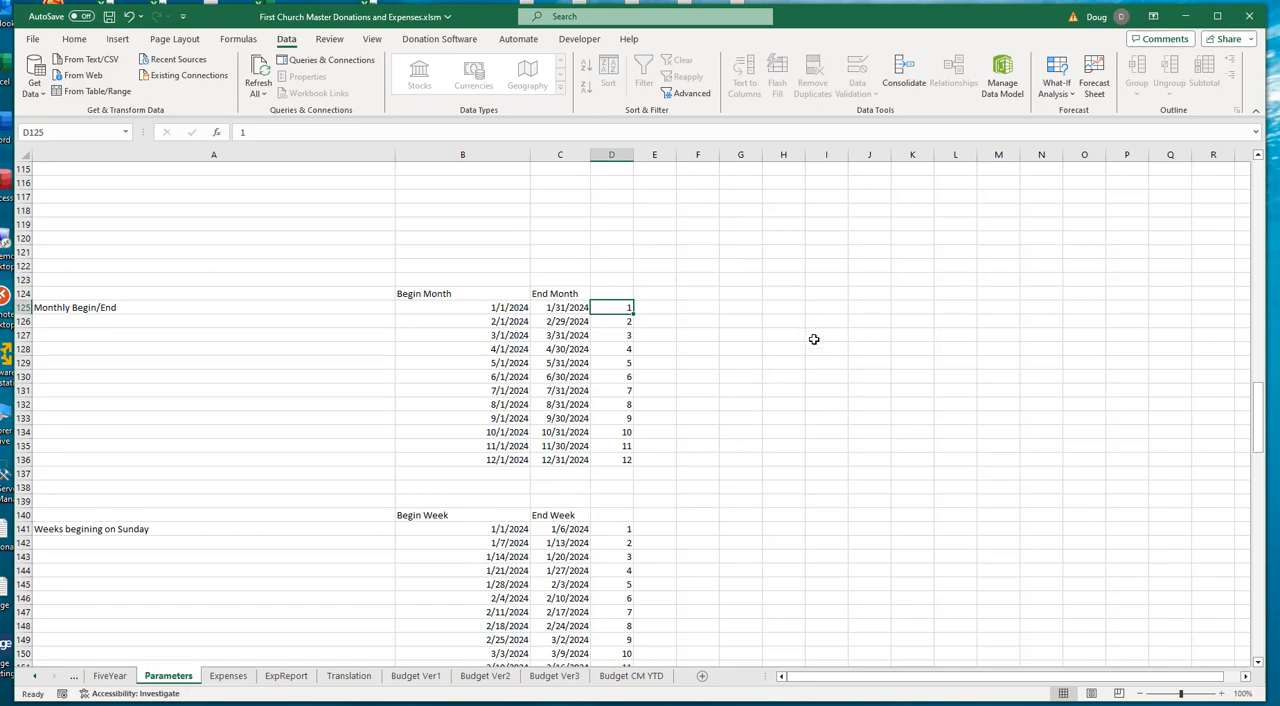
click(629, 348)
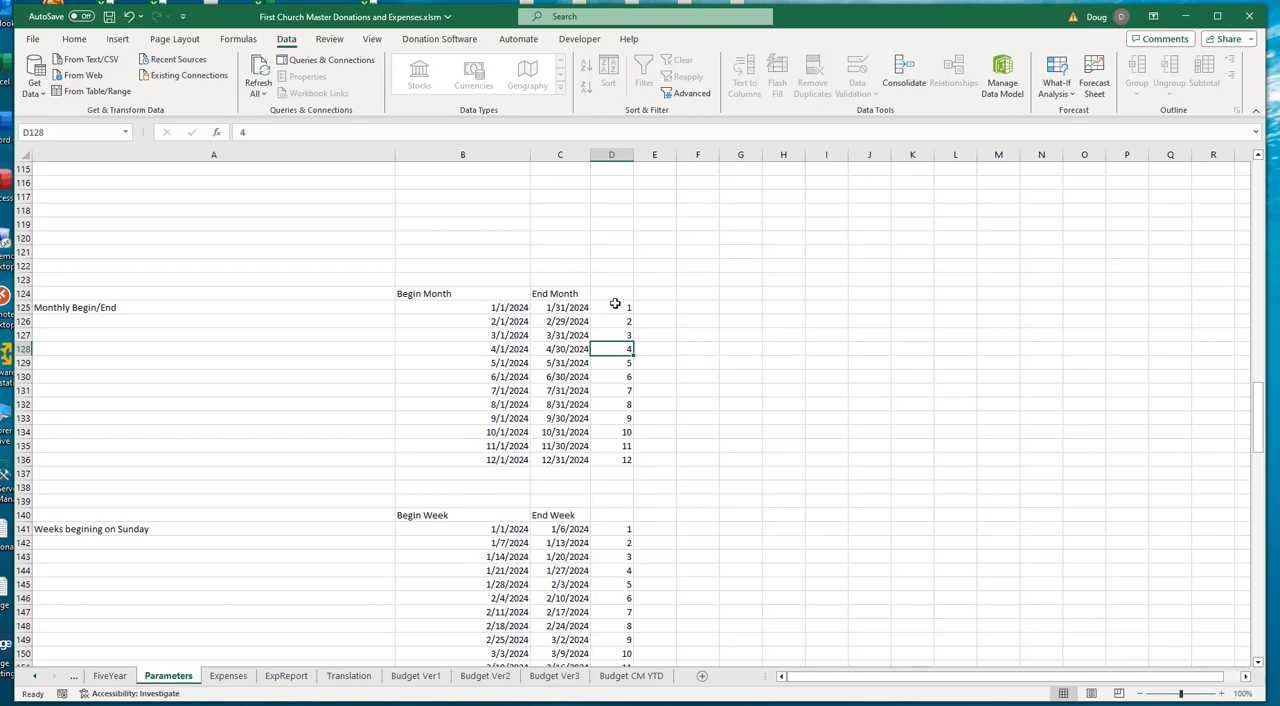
click(500, 351)
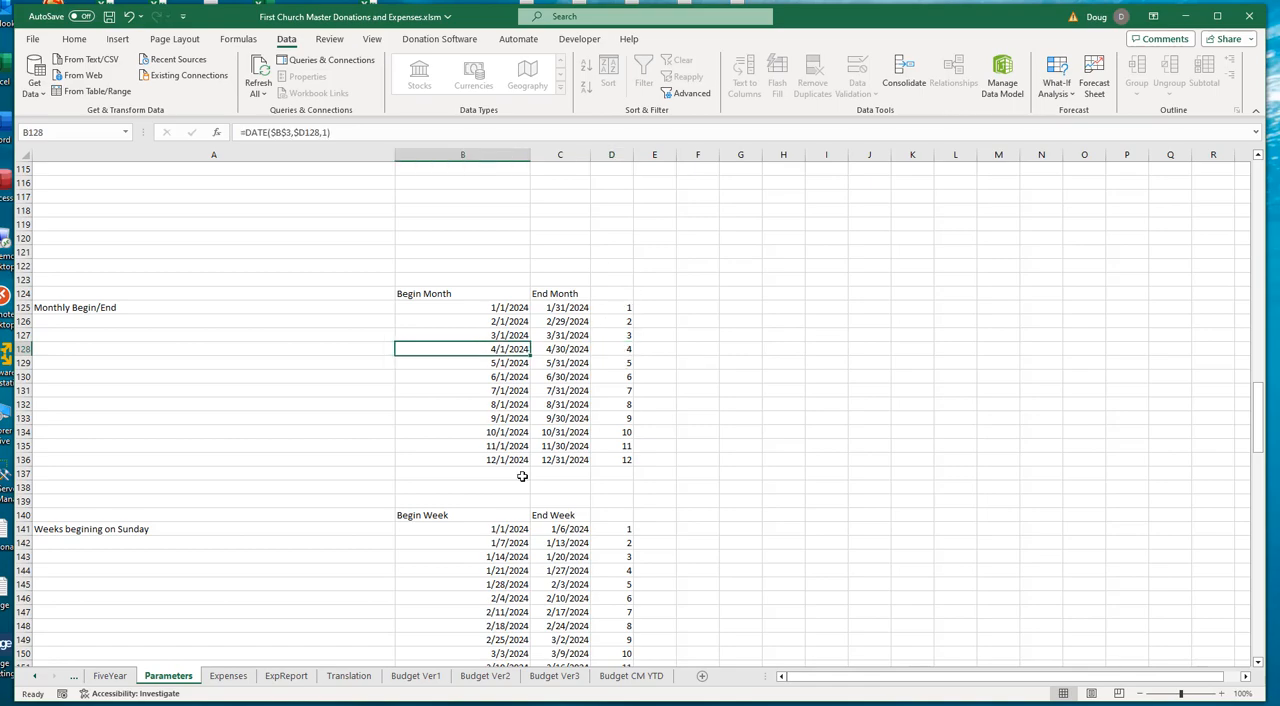
click(578, 353)
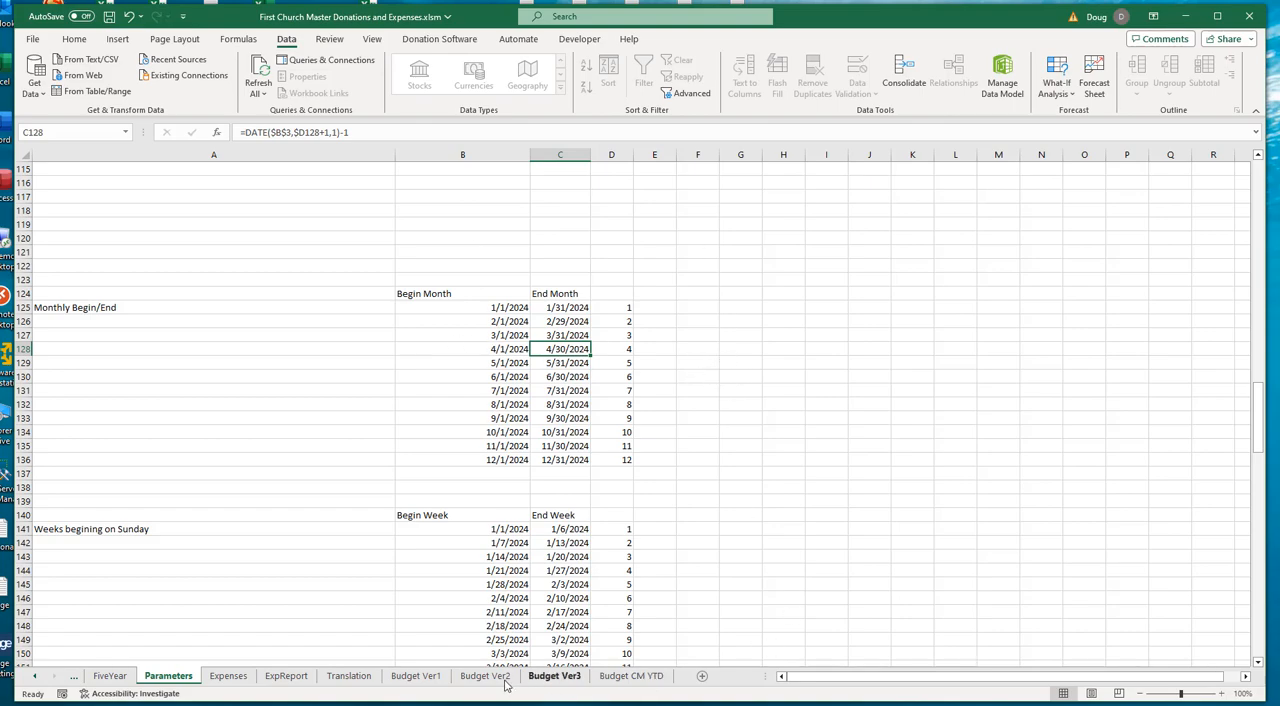
- Compare the array in the Budget Ver1 Q33 INDEX formula with the Begin Month range B125:B136 on the Parameters sheet
click(415, 676)
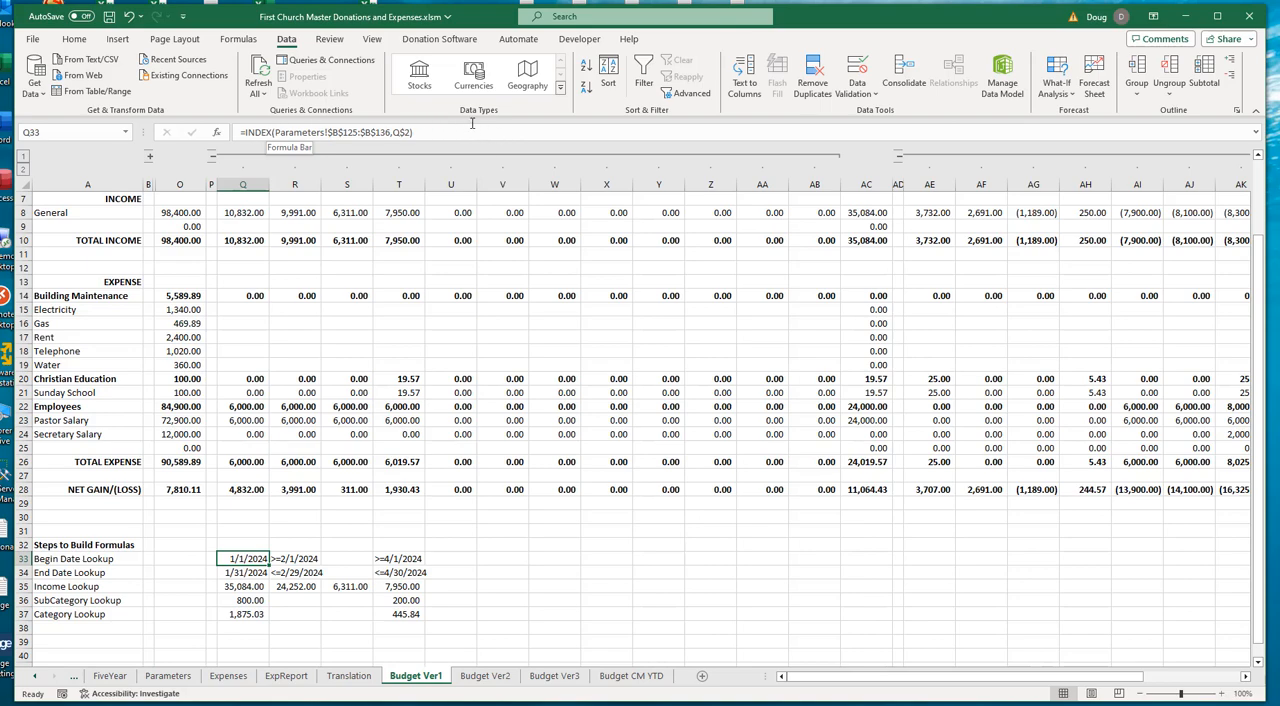
click(293, 132)
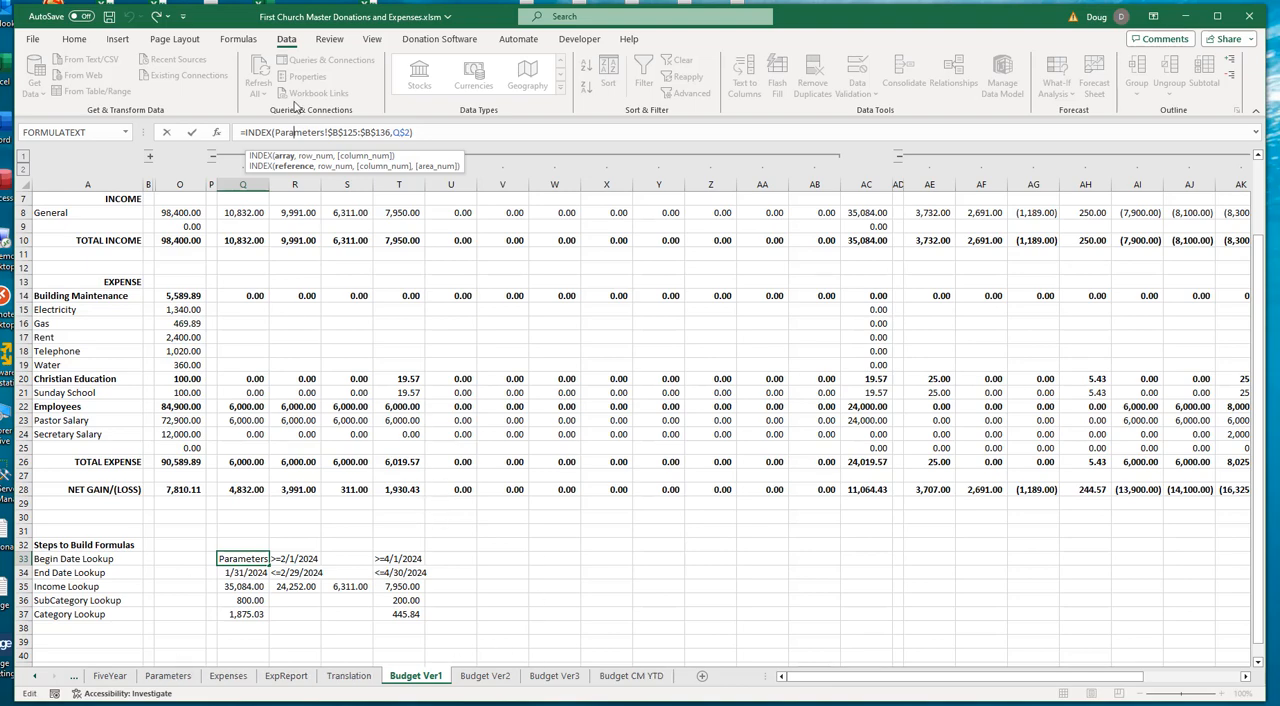
click(168, 676)
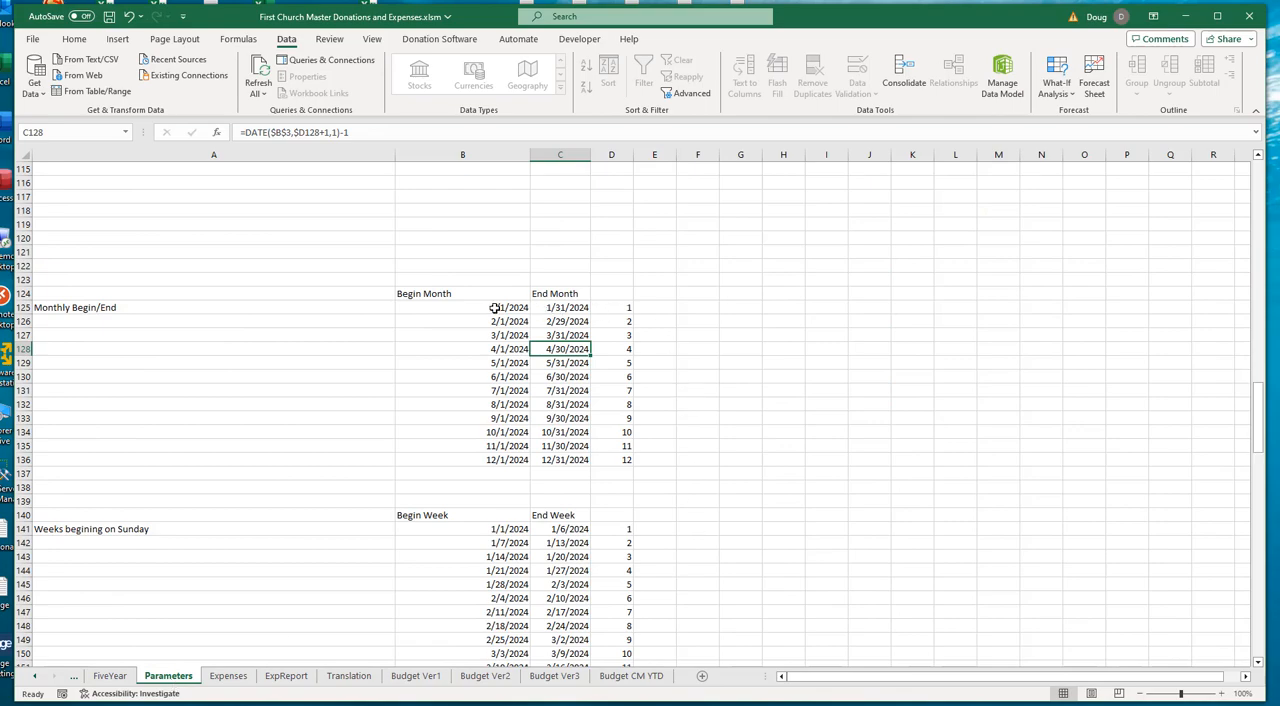
drag(496, 307, 491, 464)
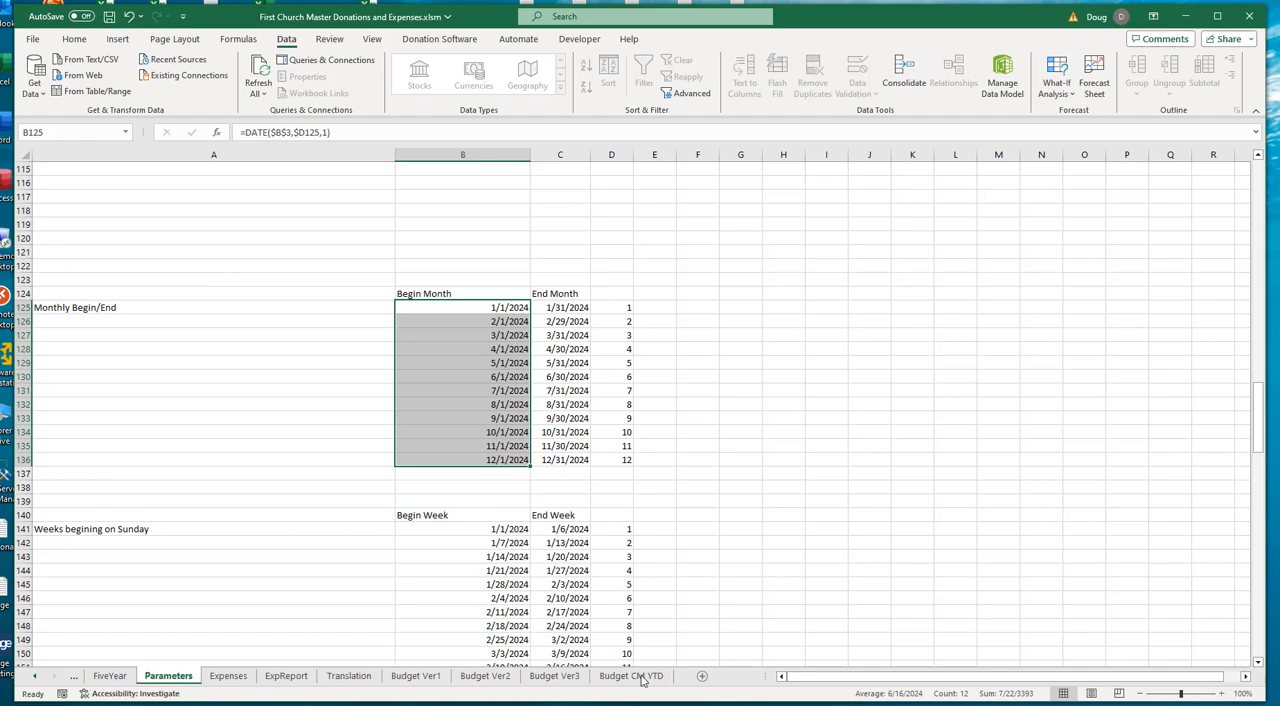
- Back on Budget Ver1, trace the Q33 formula's row number argument to the month number in Q2, leaving the formula unedited
click(418, 678)
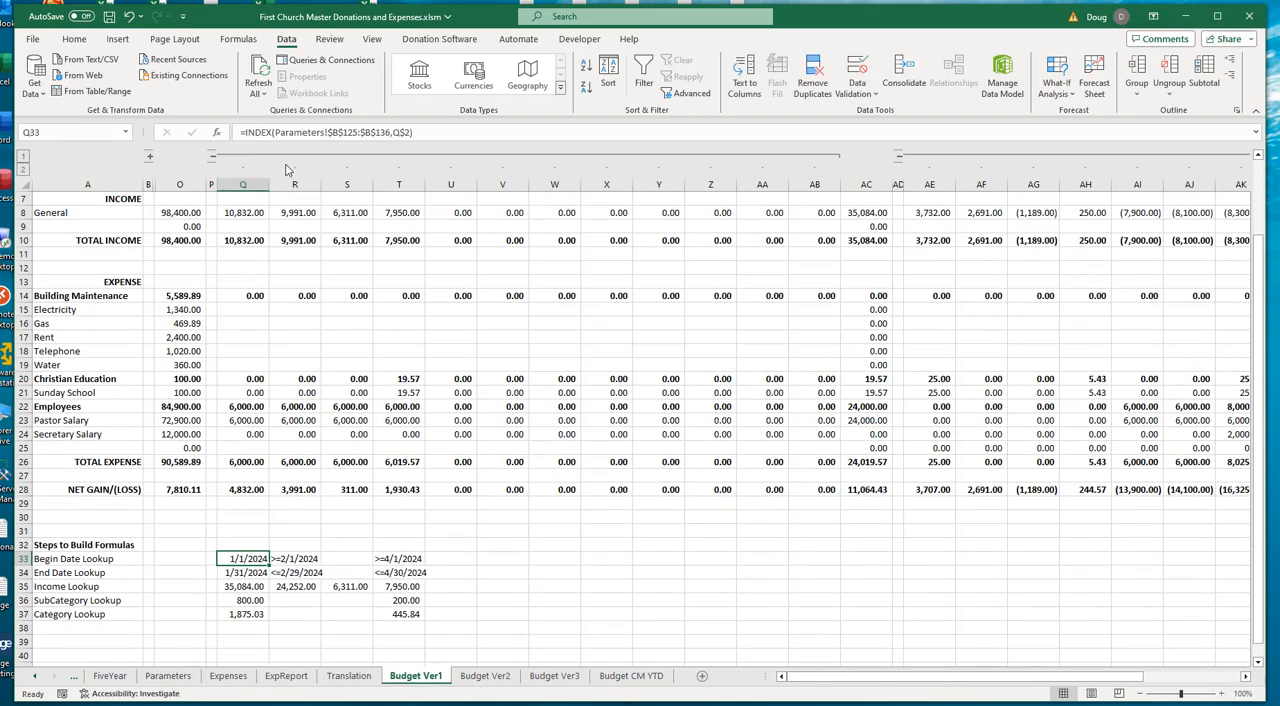
click(298, 135)
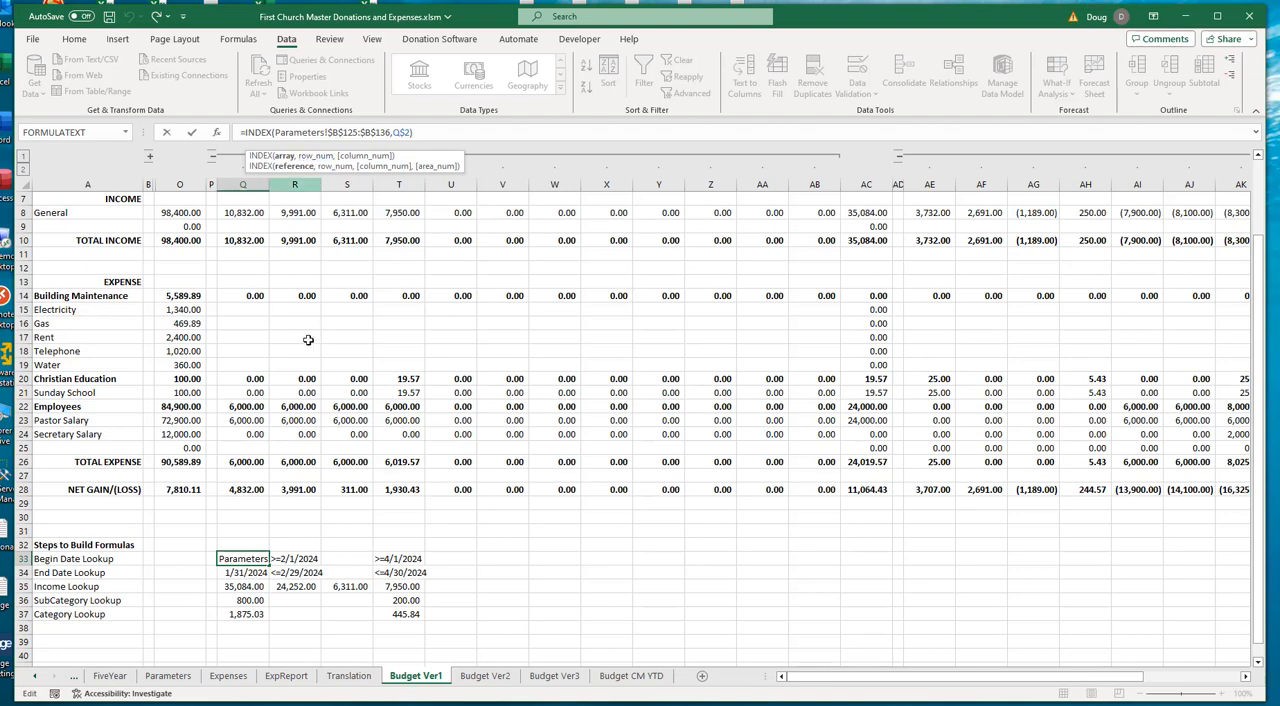
scroll(272, 465, up, 2)
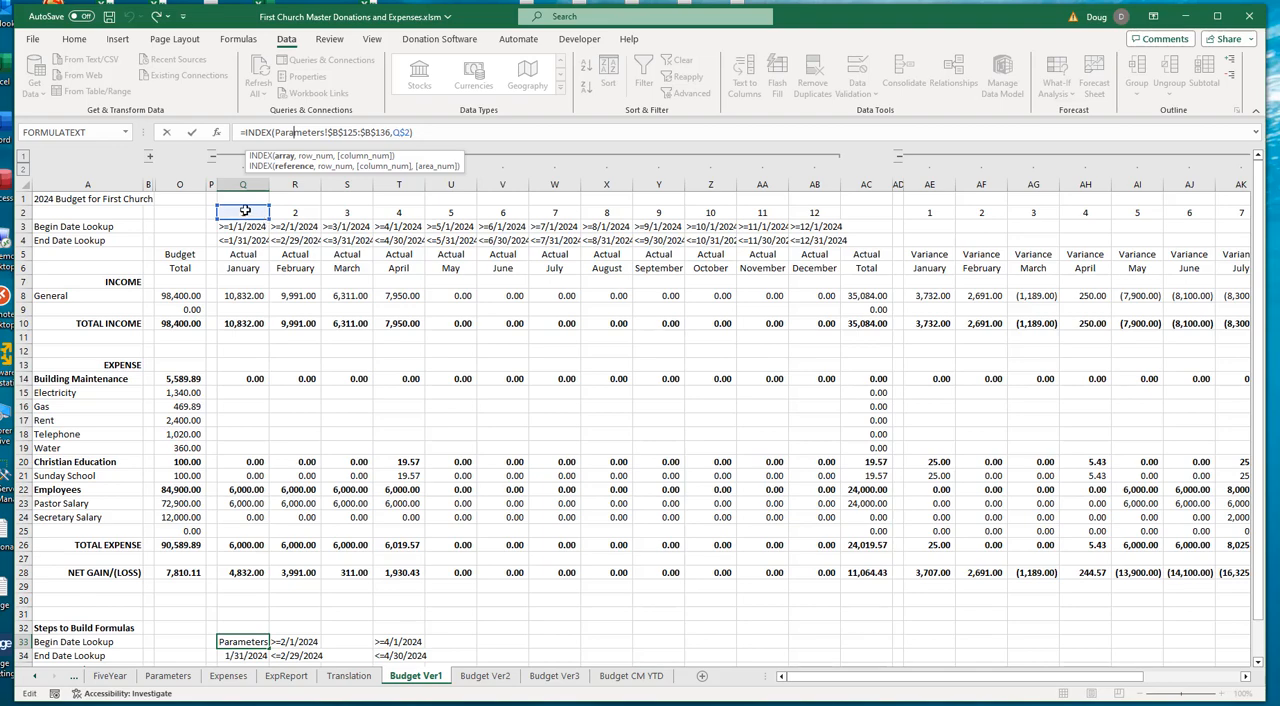
scroll(325, 485, down, 4)
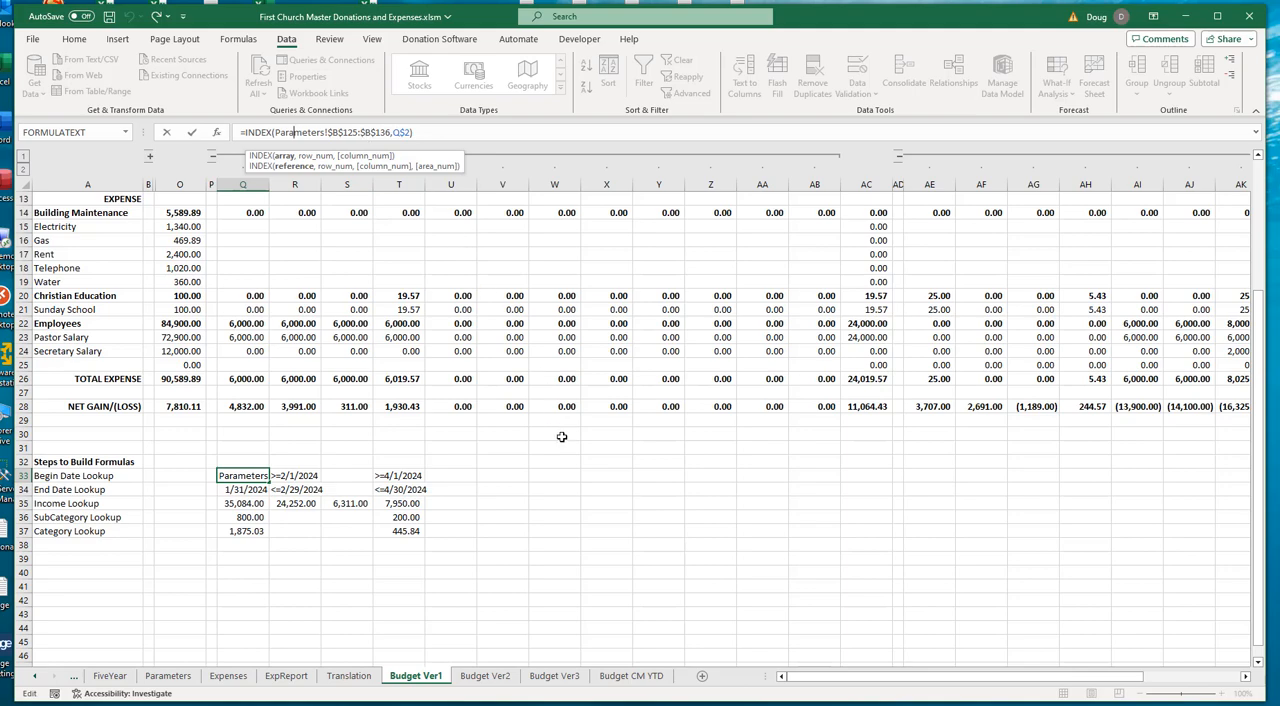
key(Escape)
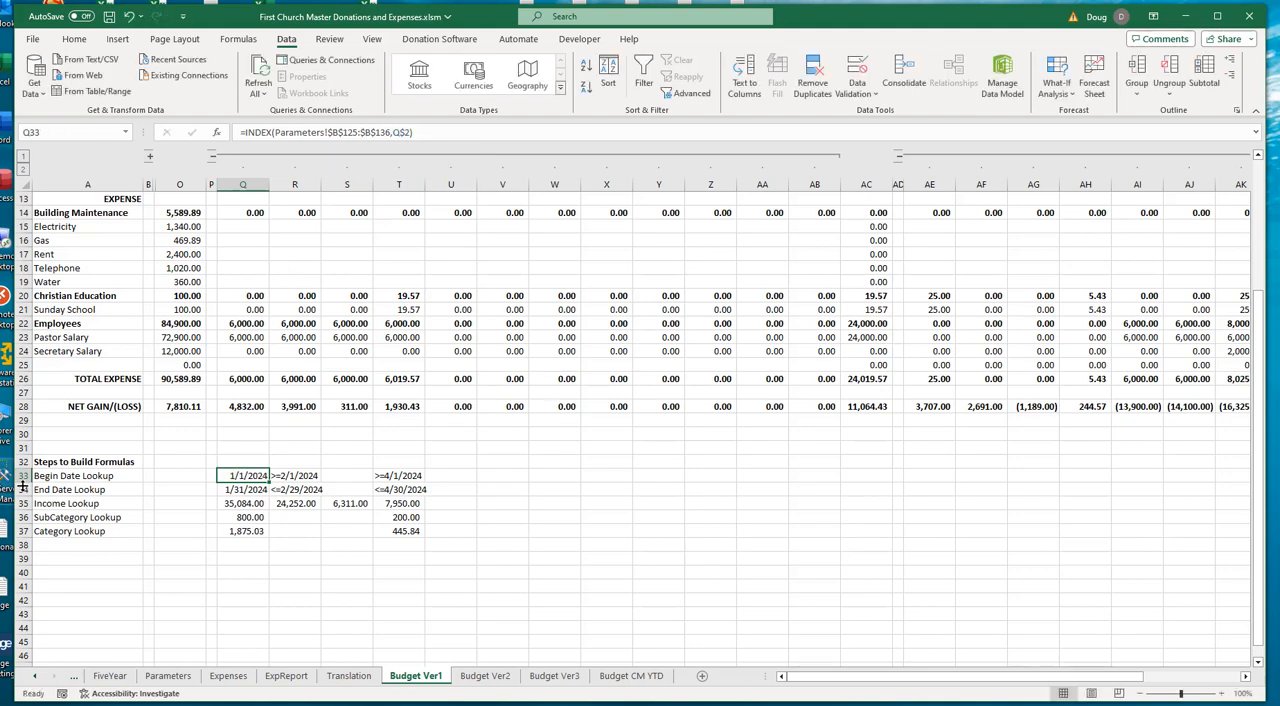
- Check the January End Date Lookup formula in Q34, and compare the plain date lookup in Q33 with February's TEXT-based formula in R33
click(238, 489)
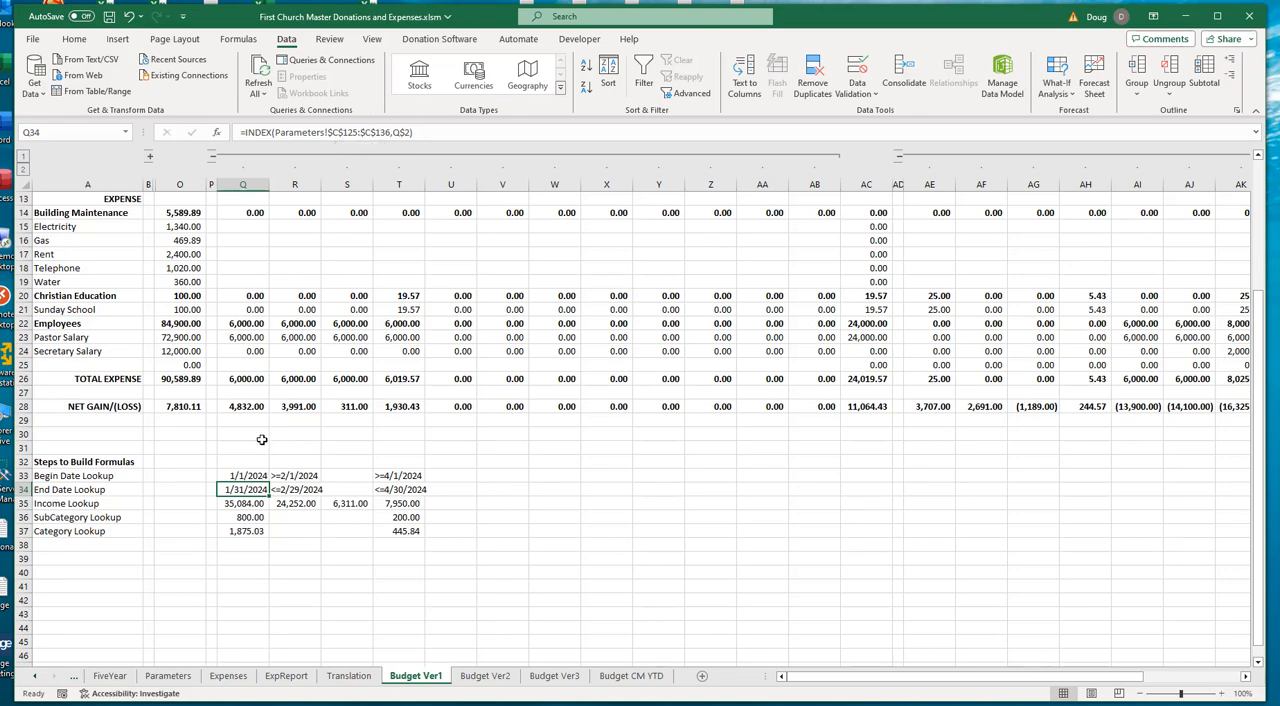
drag(237, 477, 240, 490)
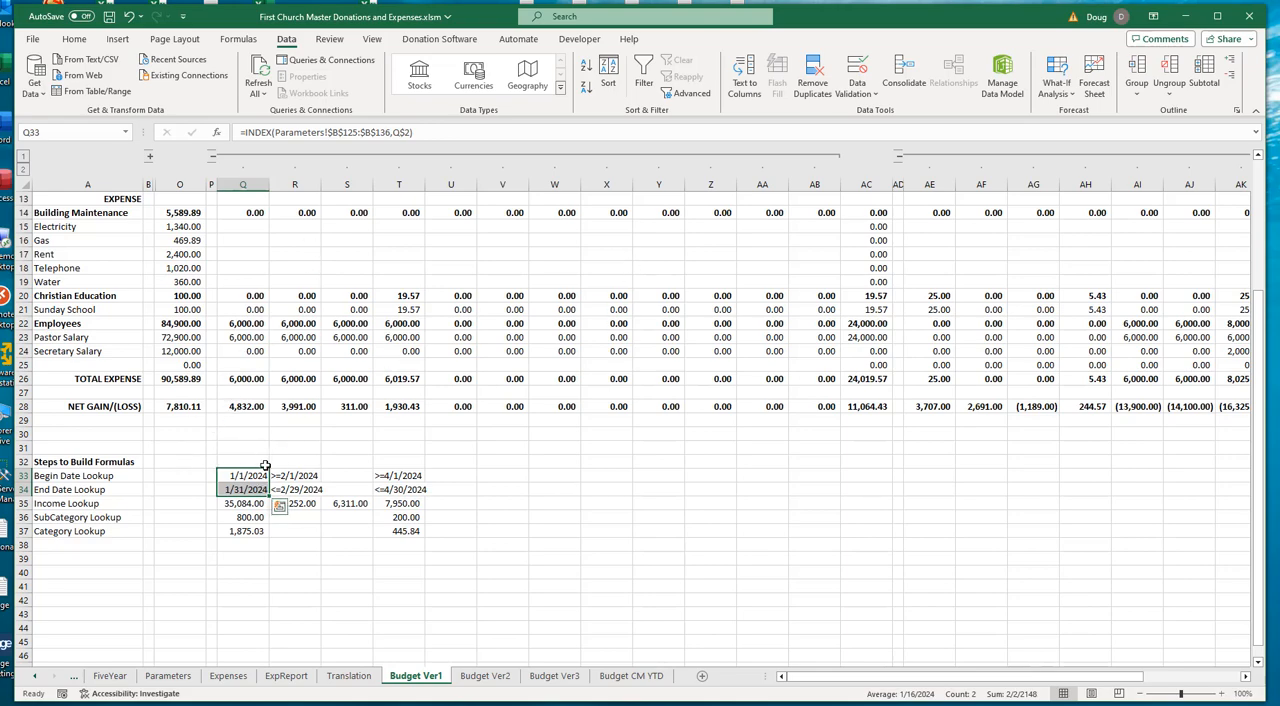
click(289, 477)
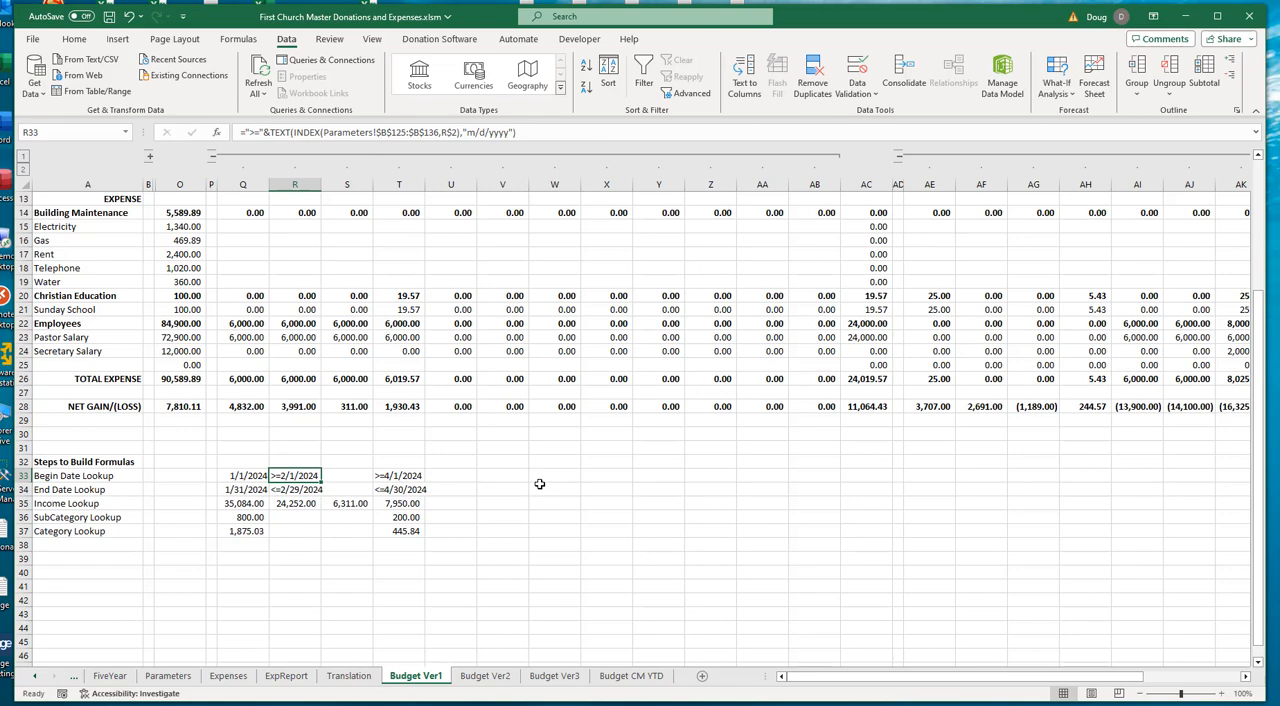
click(240, 478)
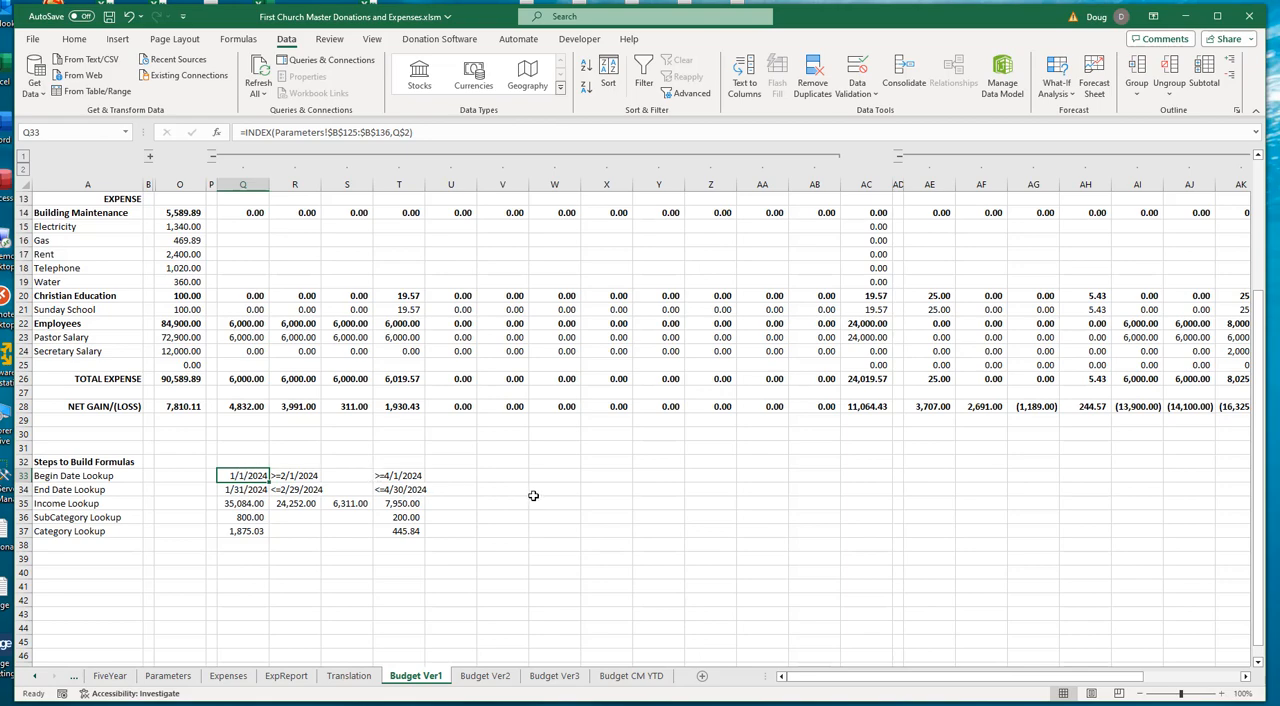
click(290, 476)
drag(290, 508, 300, 500)
click(295, 478)
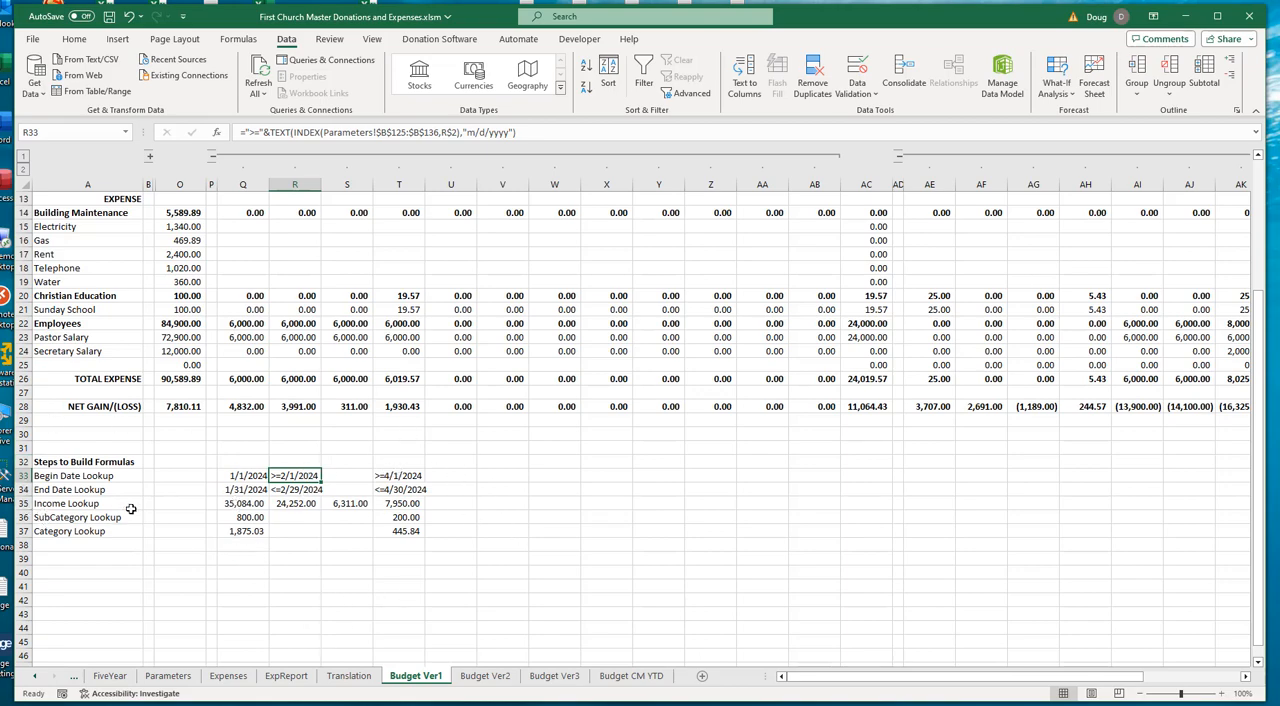
- Check the Income Lookup formula in Q35, and examine the Deposit column and transaction dates it relates to on the Expenses sheet
click(249, 505)
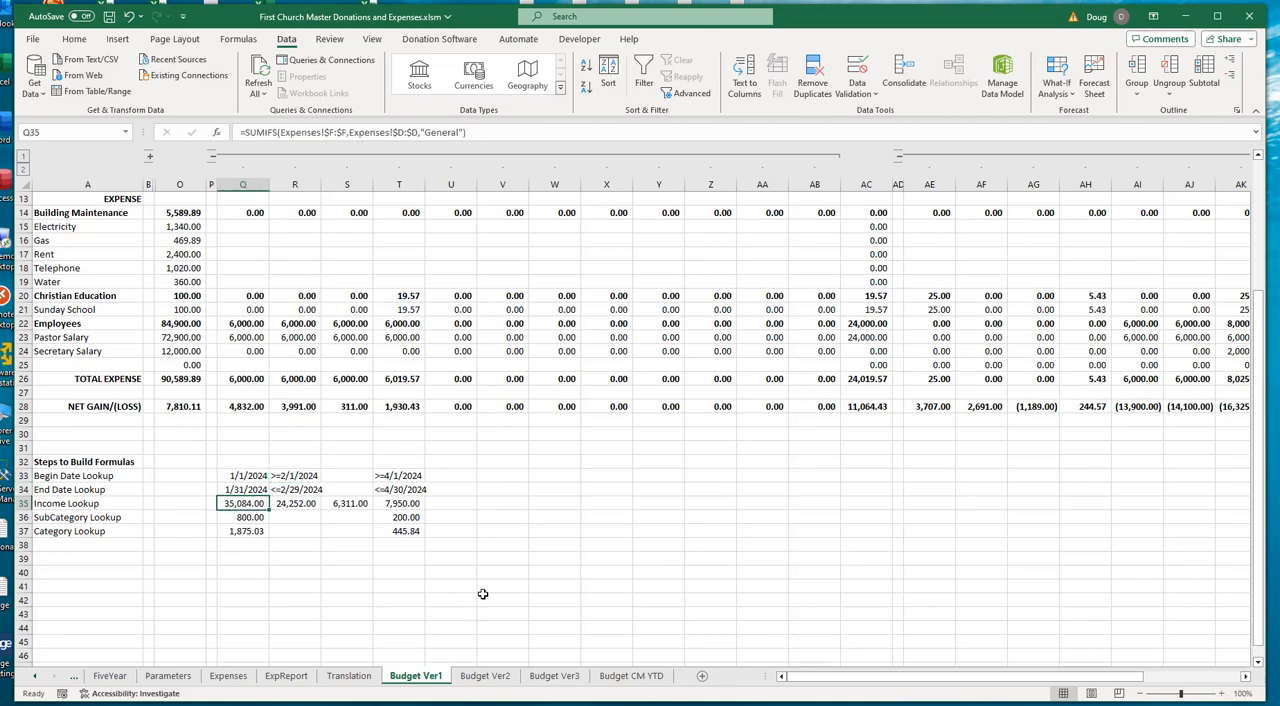
scroll(482, 594, up, 1)
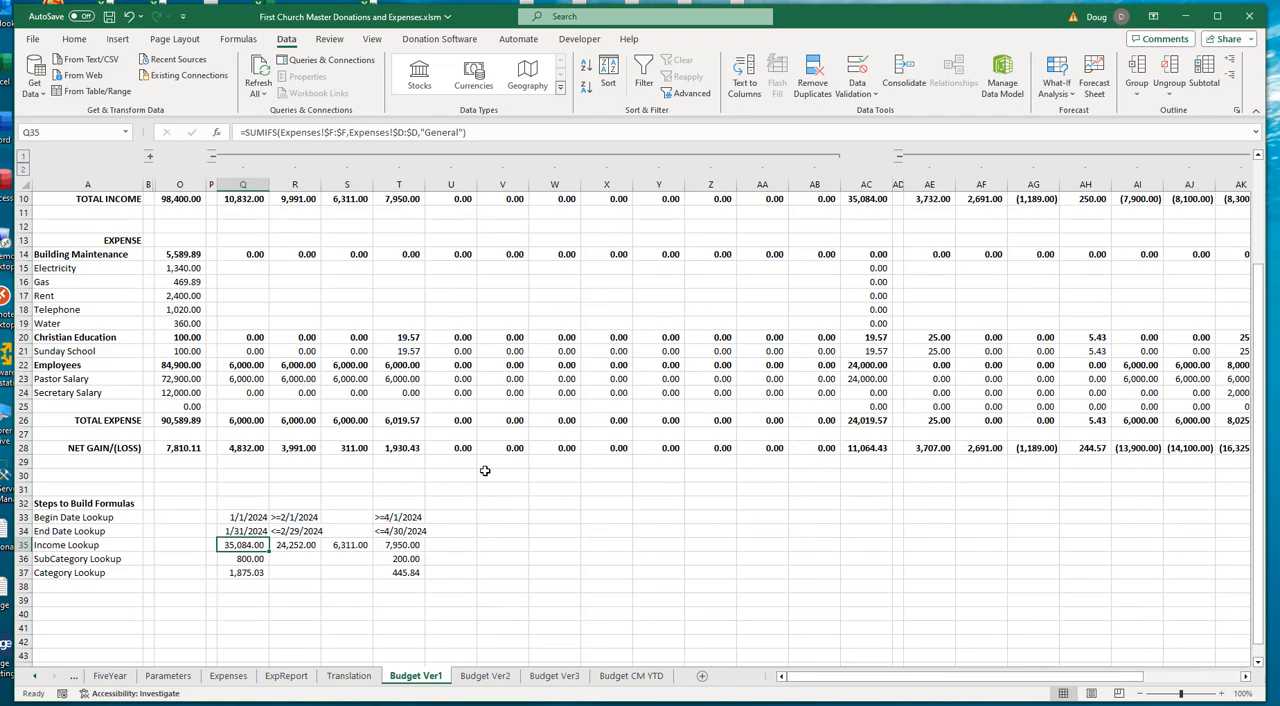
click(227, 677)
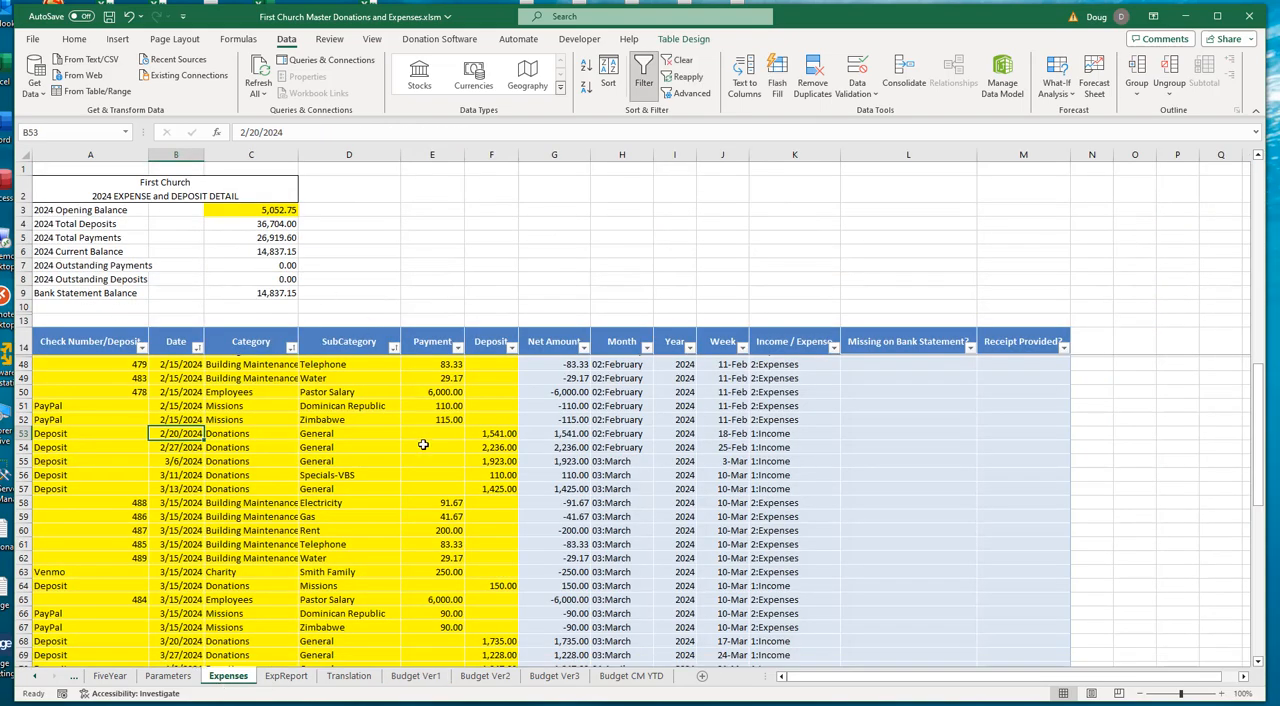
click(484, 156)
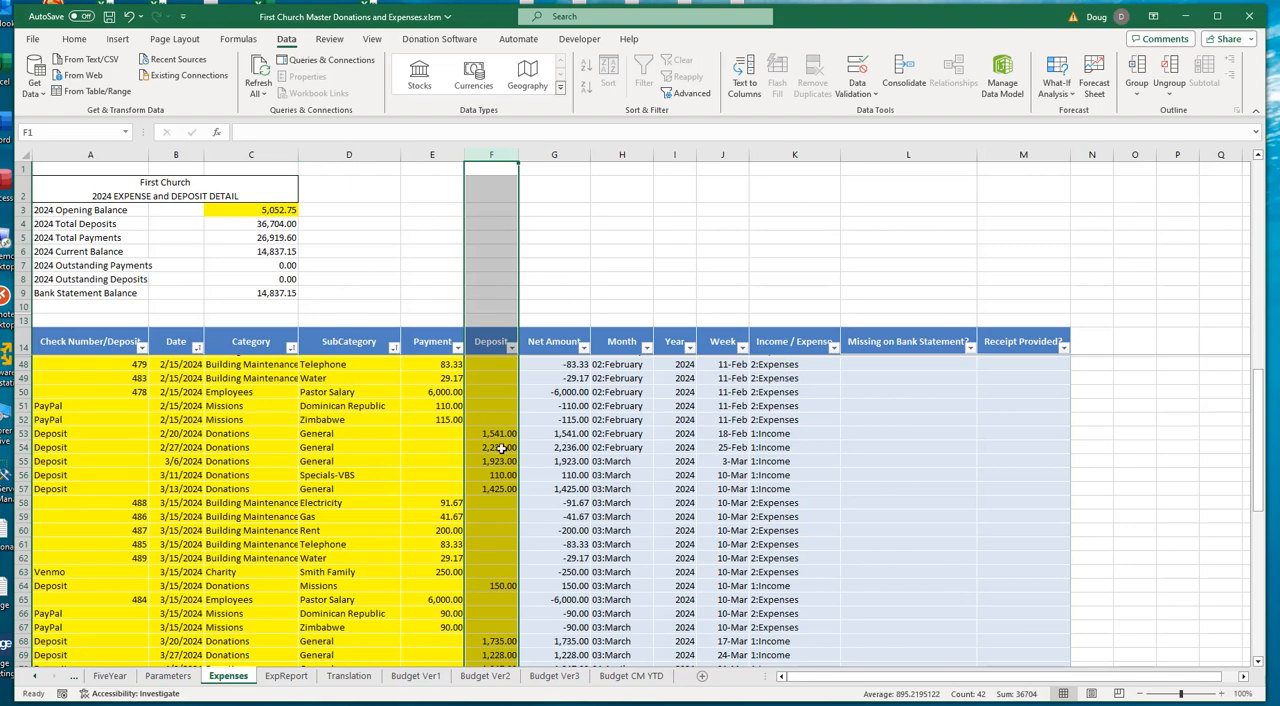
drag(497, 434, 502, 460)
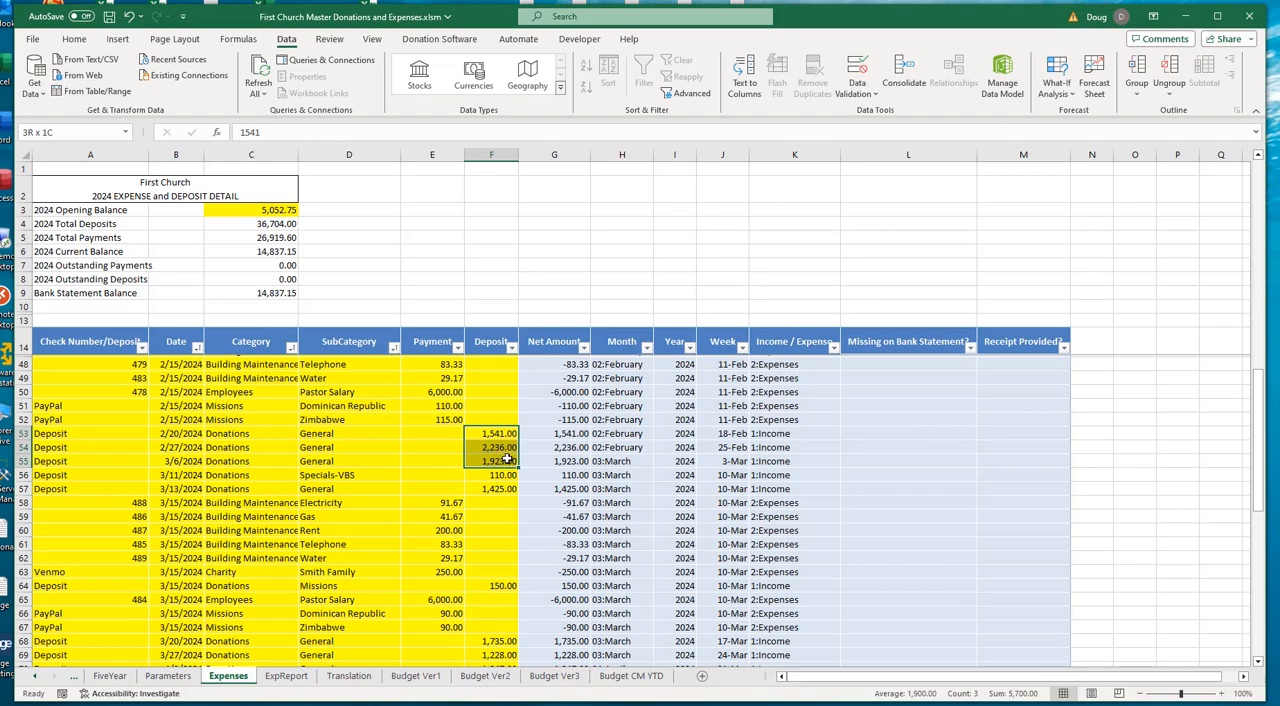
drag(507, 459, 507, 459)
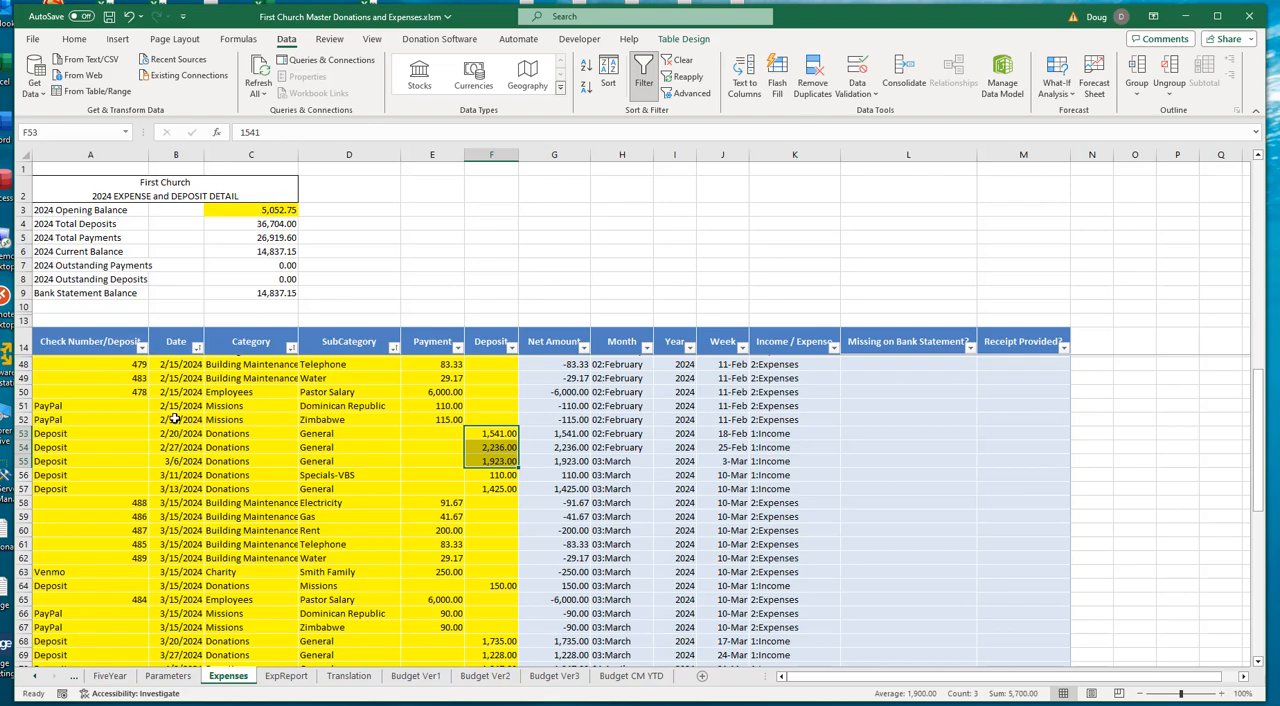
click(172, 419)
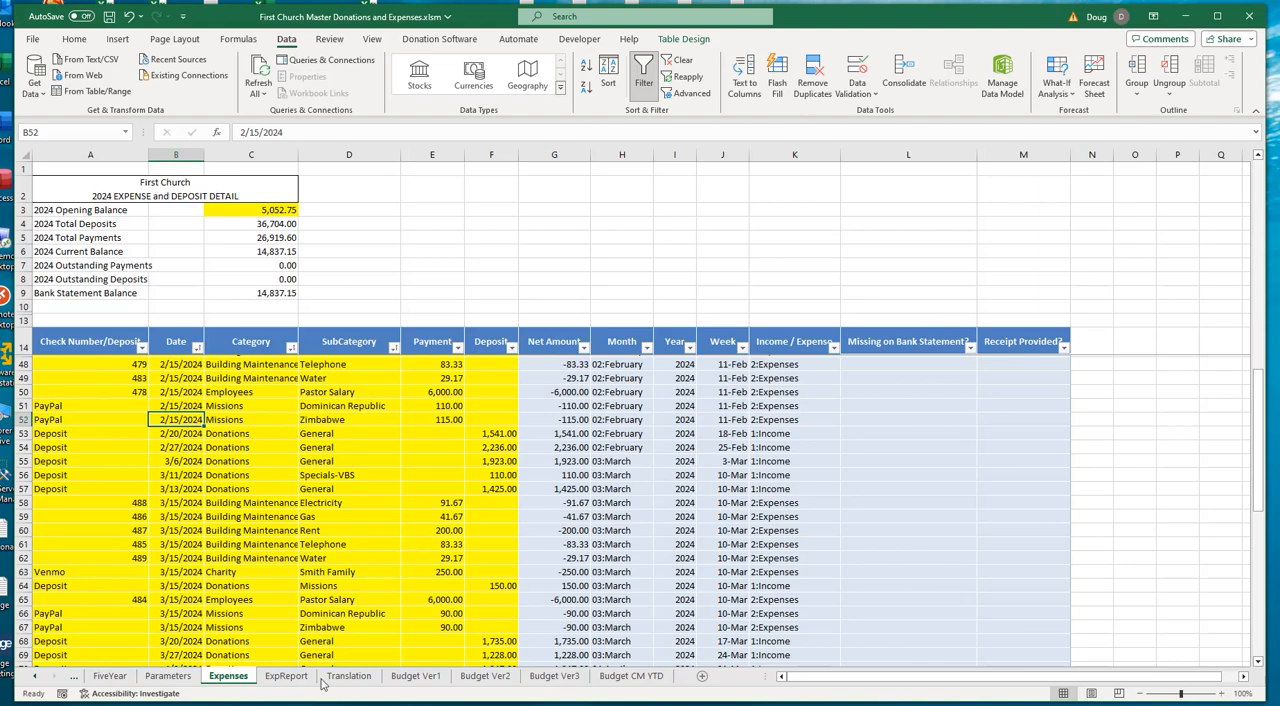
- Back on Budget Ver1, examine the sum range and criteria arguments of the Income Lookup SUMIFS formula in Q35, keeping the formula as is
click(403, 679)
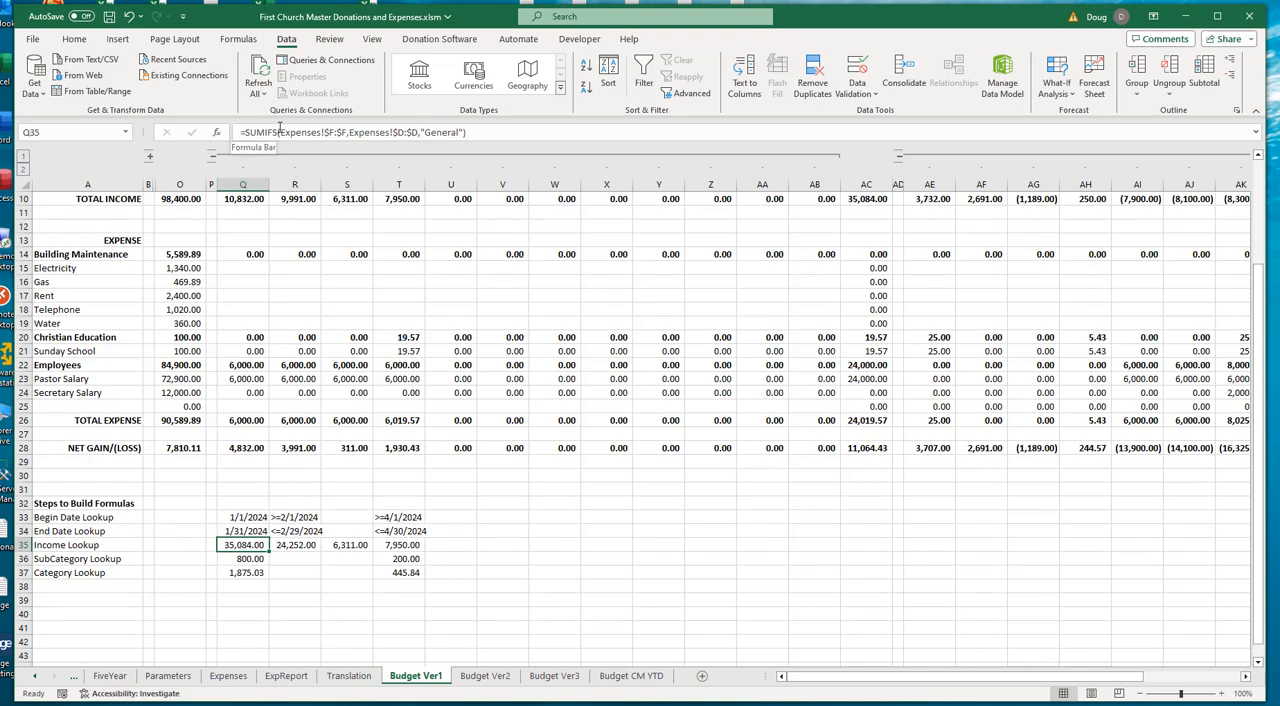
drag(279, 132, 244, 132)
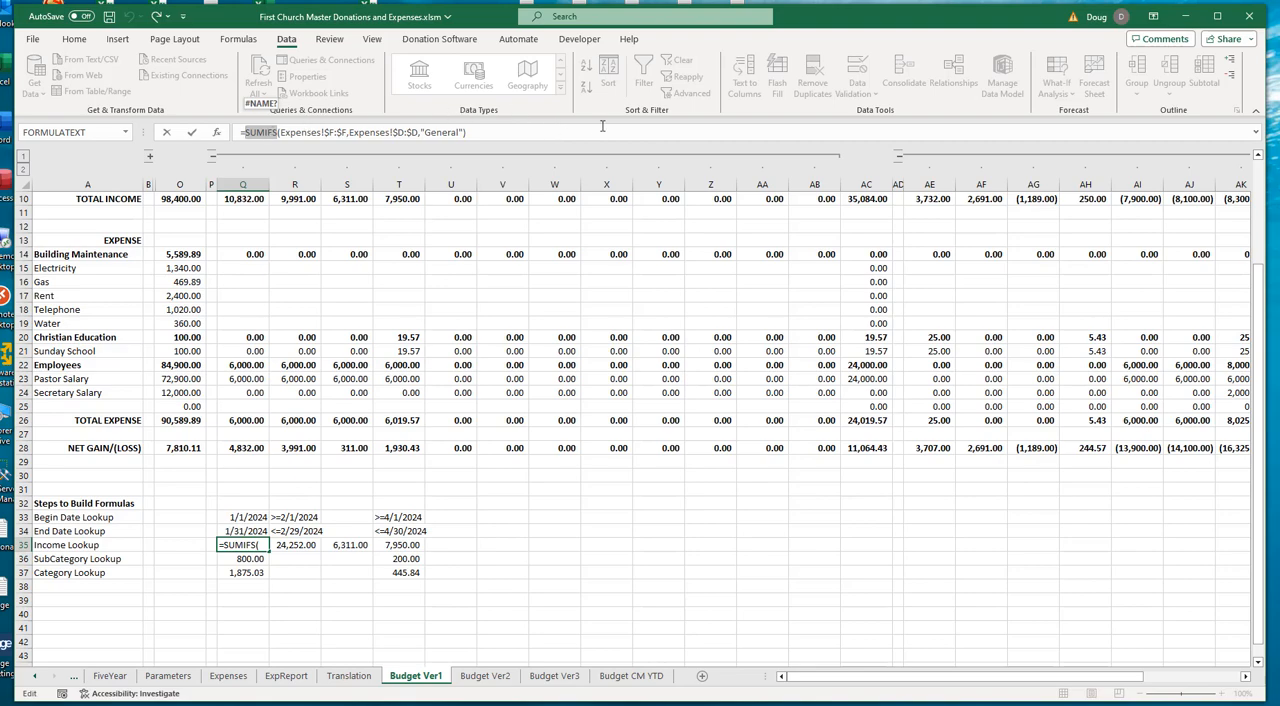
click(295, 134)
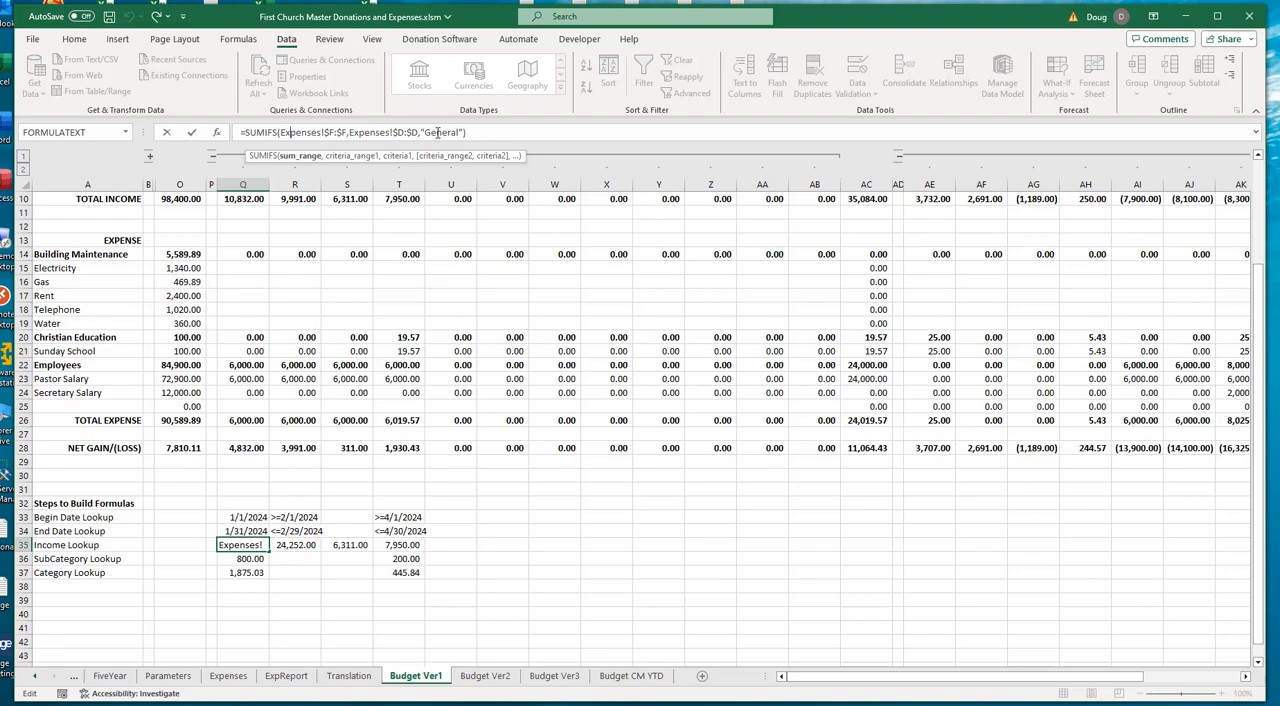
click(497, 130)
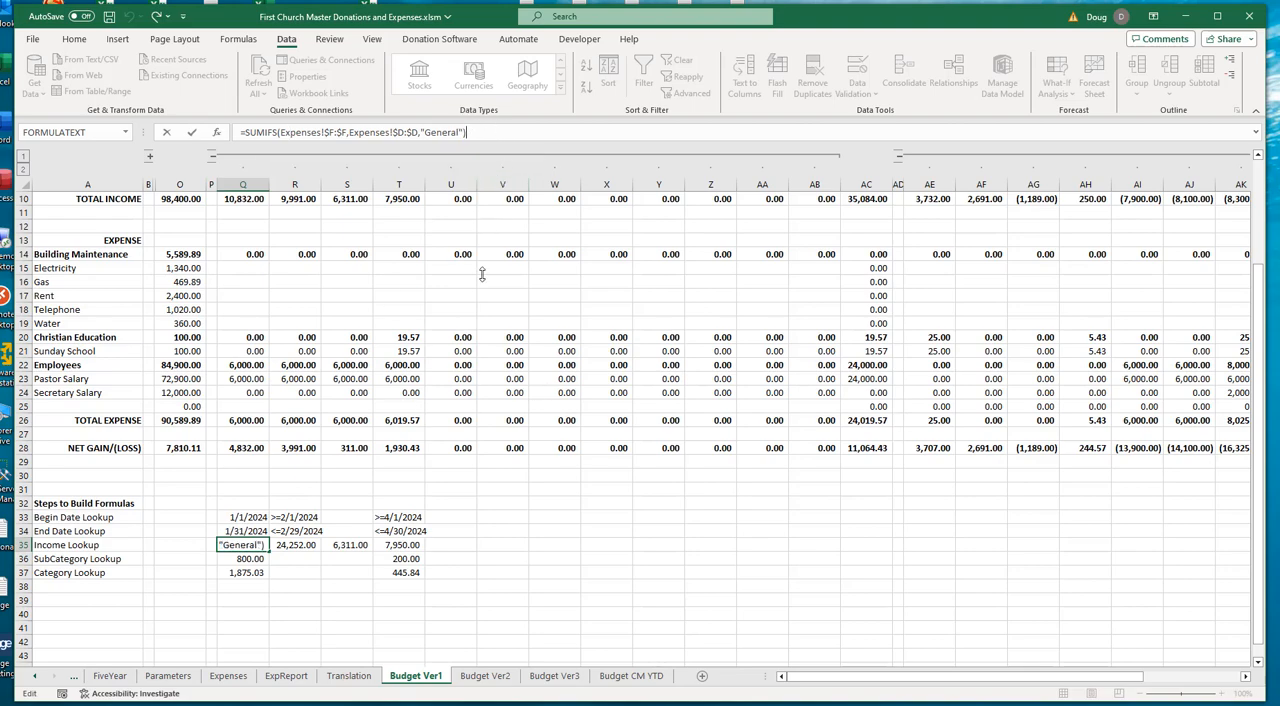
key(Return)
click(245, 545)
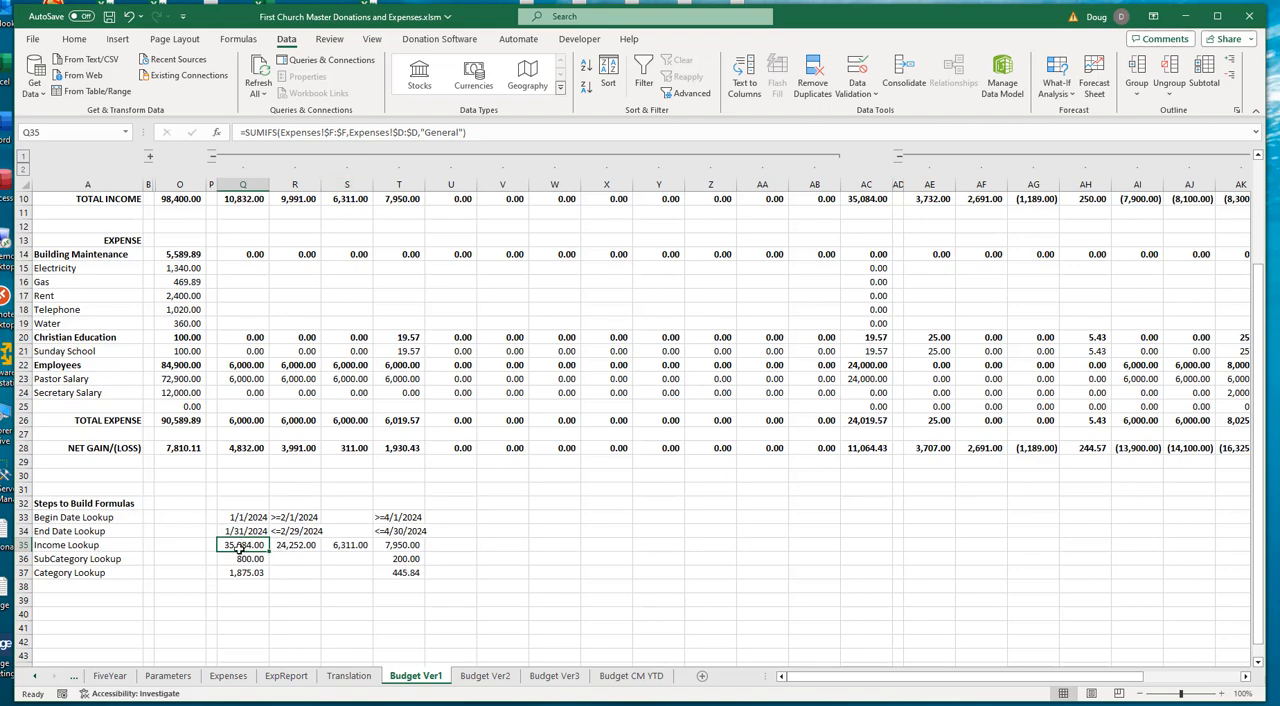
- Examine the sum range, "General" criterion and begin-date criterion of February's Income Lookup SUMIFS formula in R35, keeping the formula as is
click(285, 547)
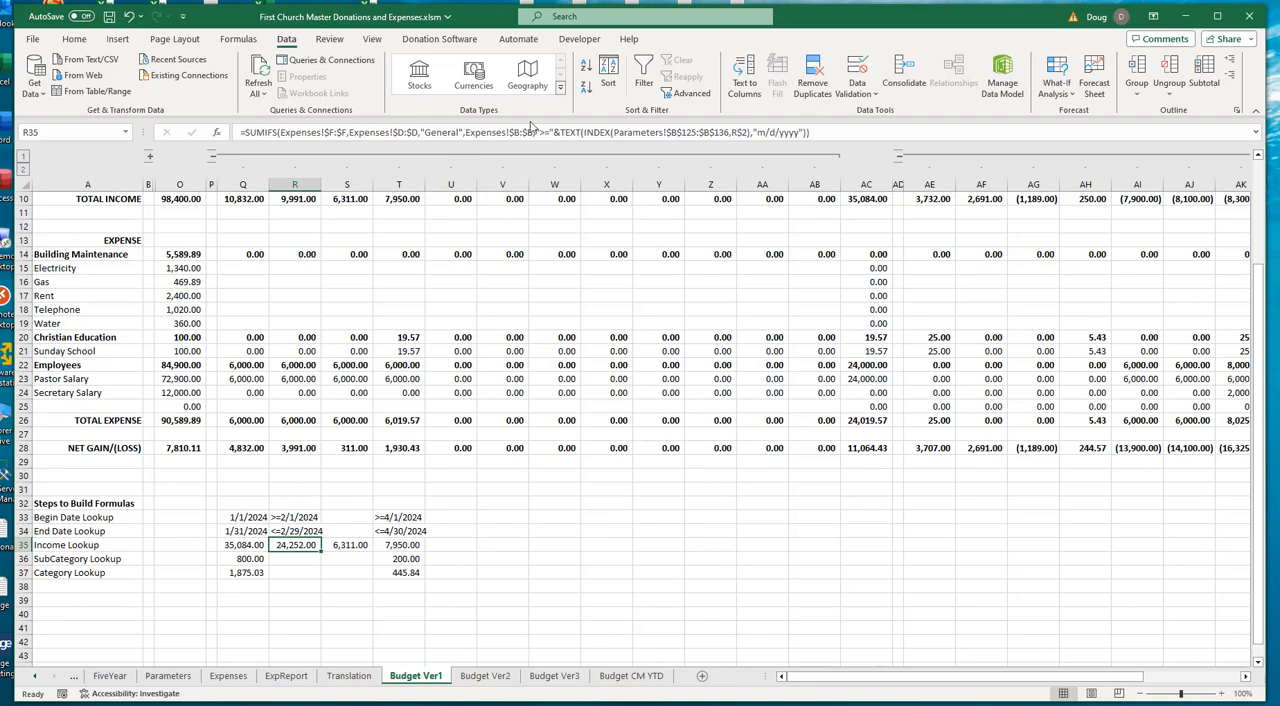
click(316, 132)
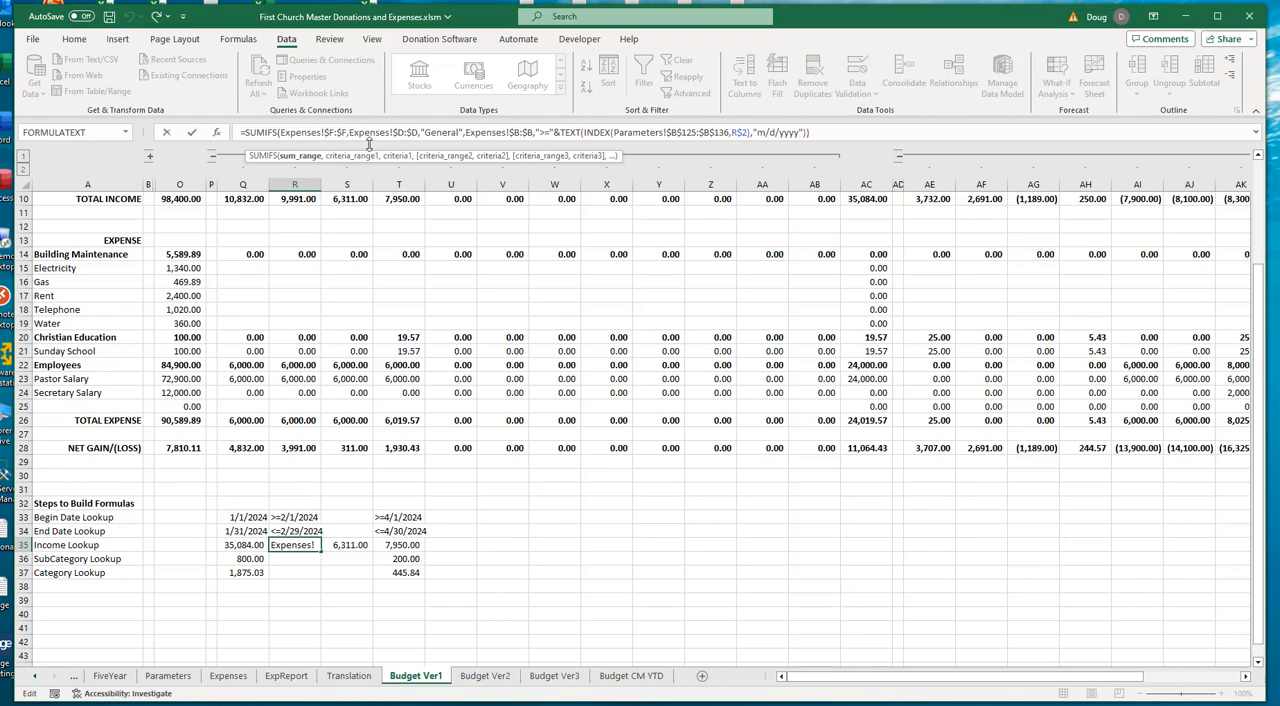
click(443, 132)
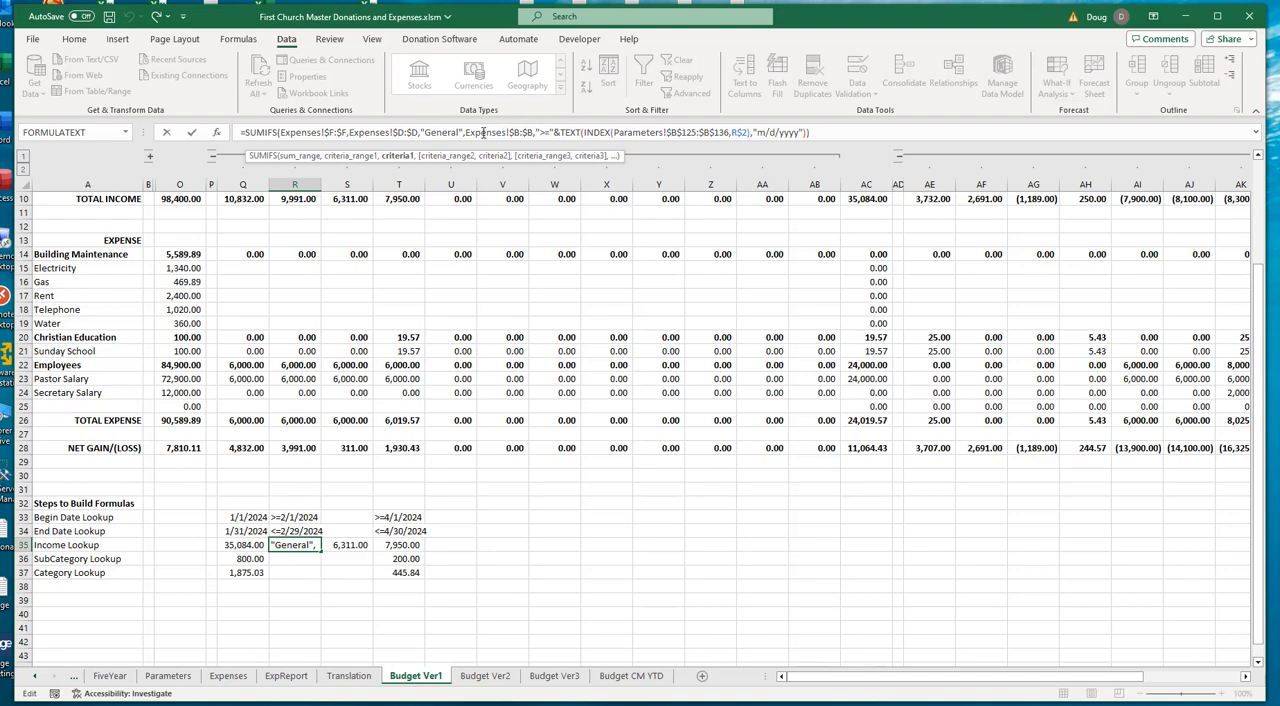
click(519, 132)
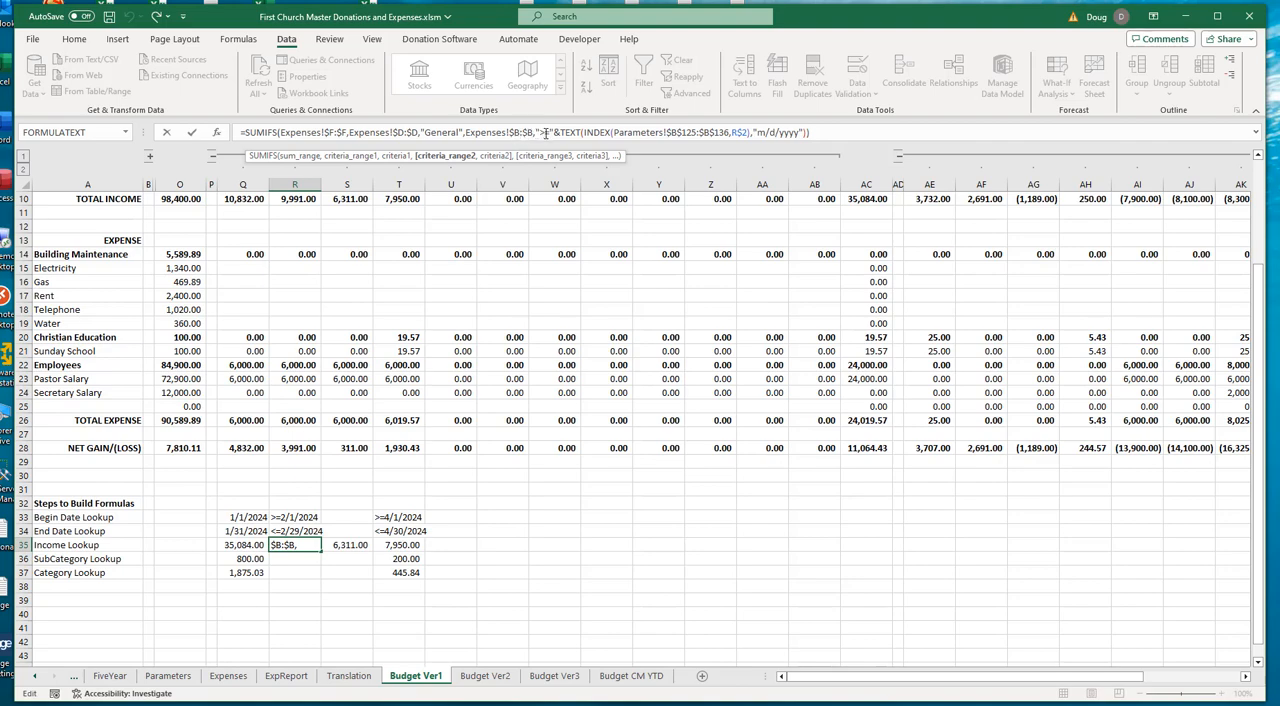
text(=)
click(824, 130)
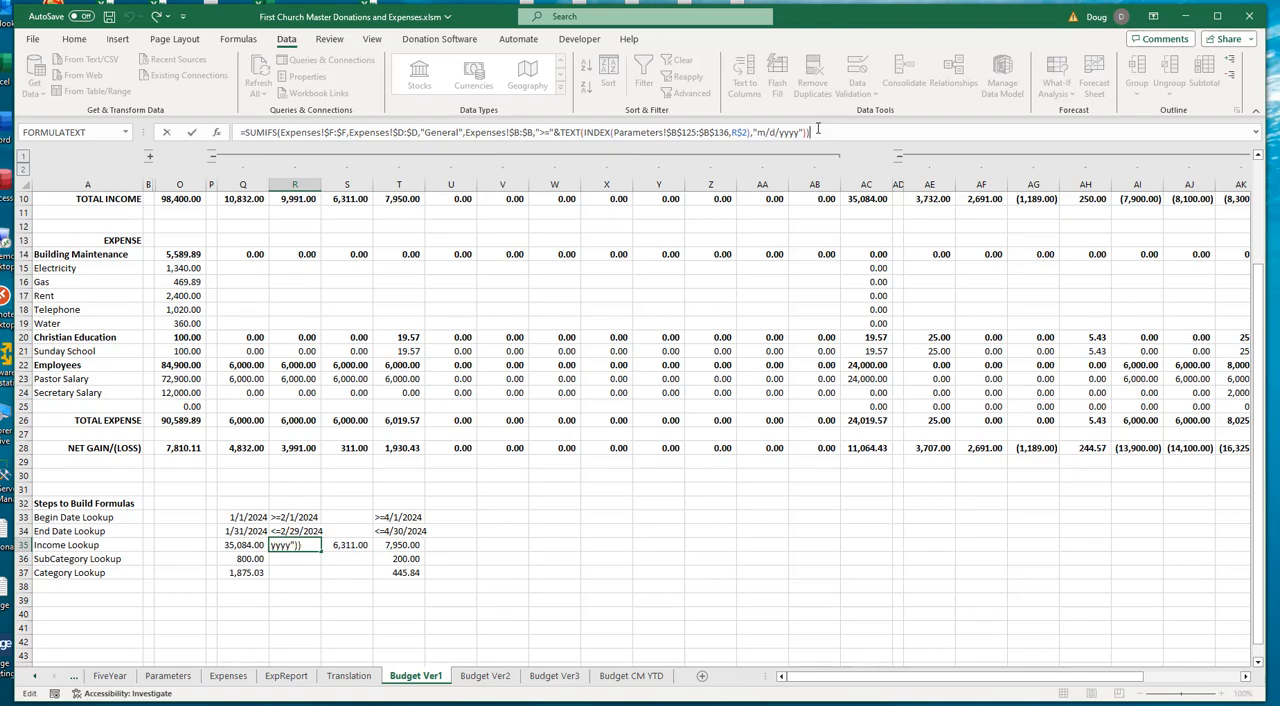
key(Return)
click(287, 543)
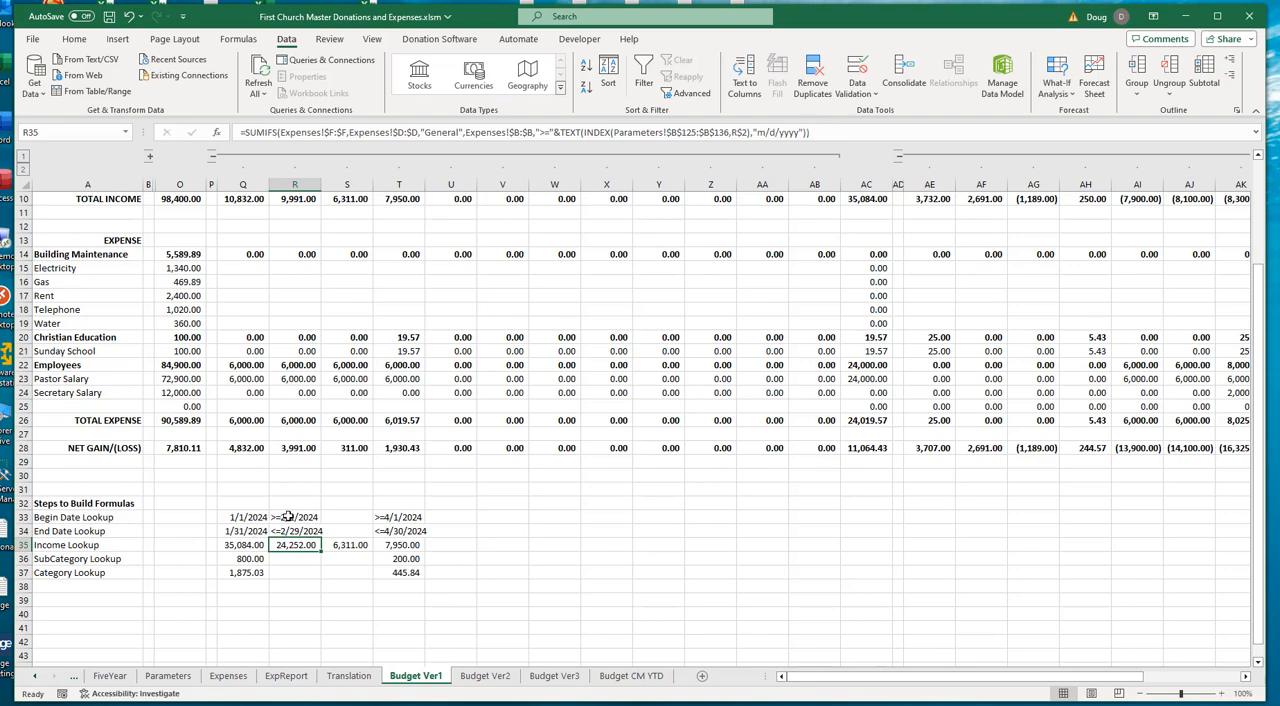
- Compare March's nested Income Lookup formula in S35 with April's in T35, tracing April's date criteria to T33 and T34 without editing
click(346, 547)
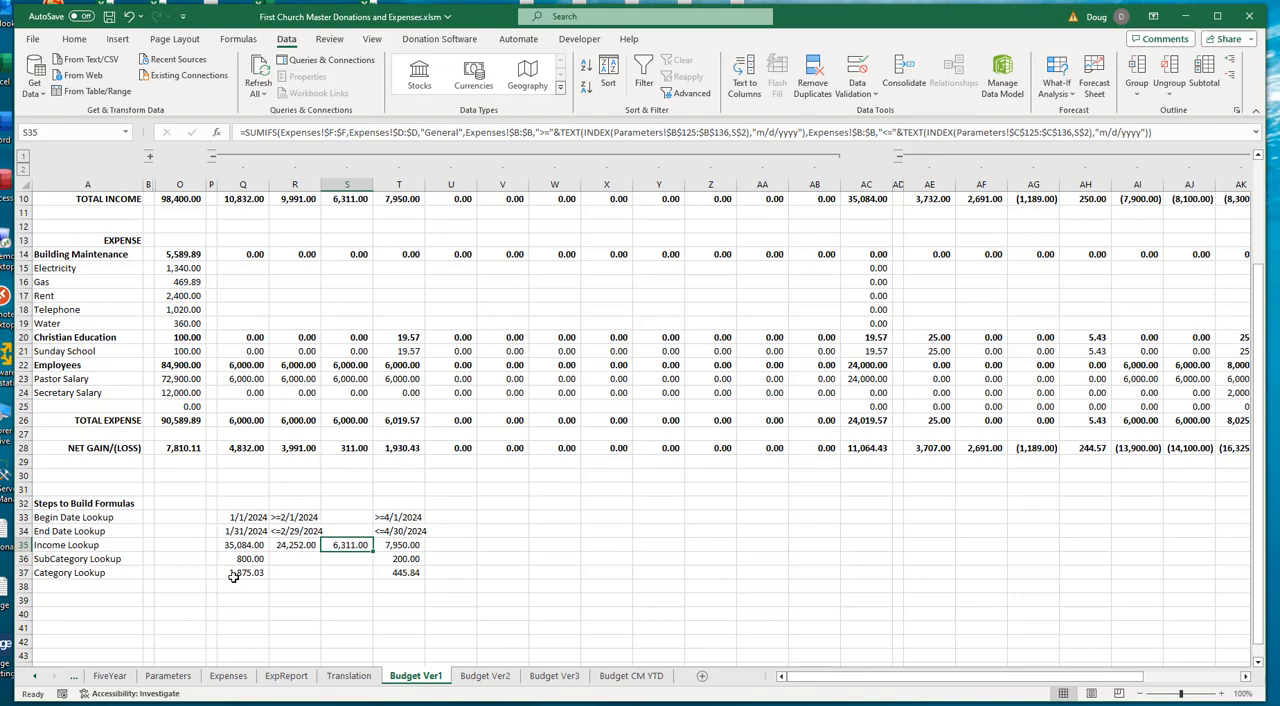
click(404, 544)
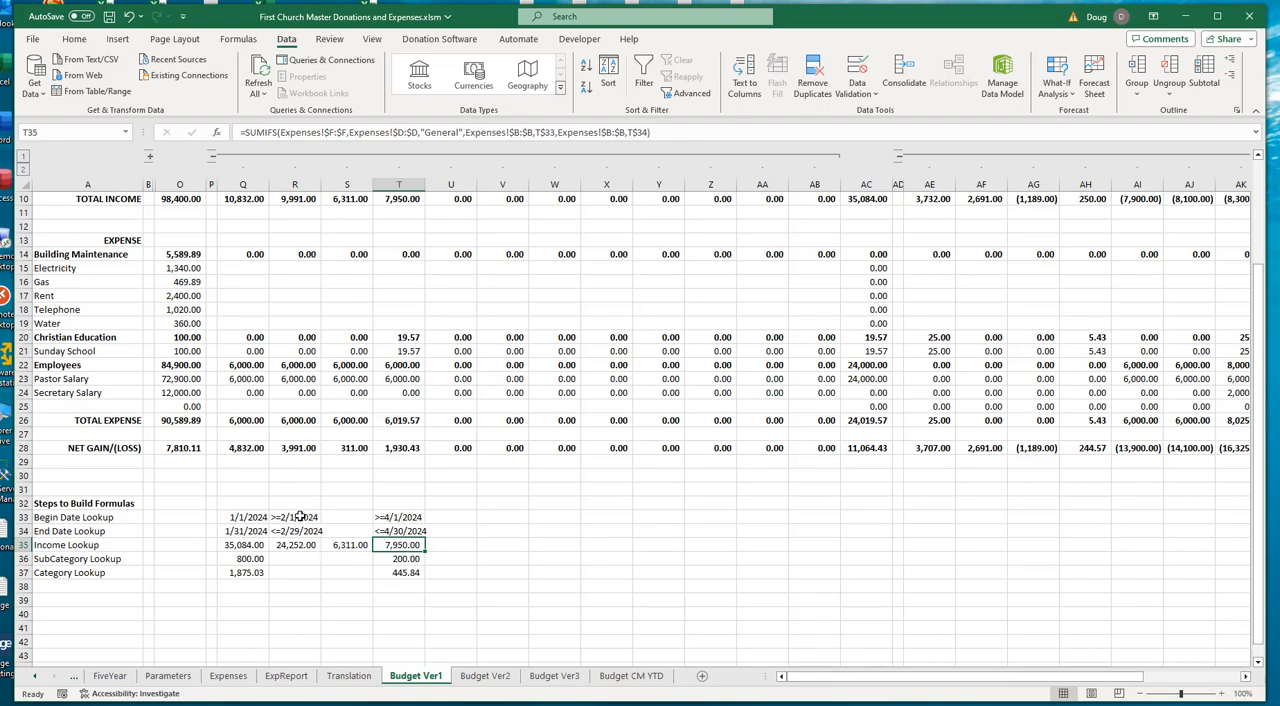
click(342, 545)
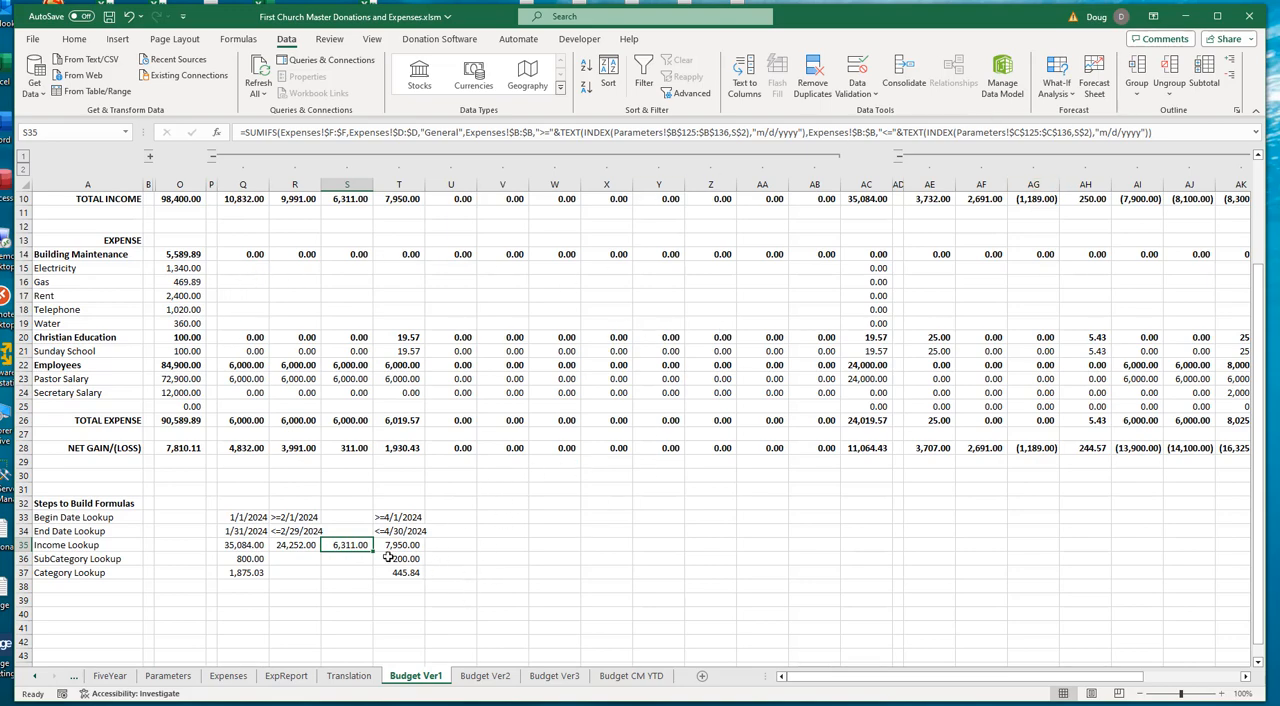
click(398, 518)
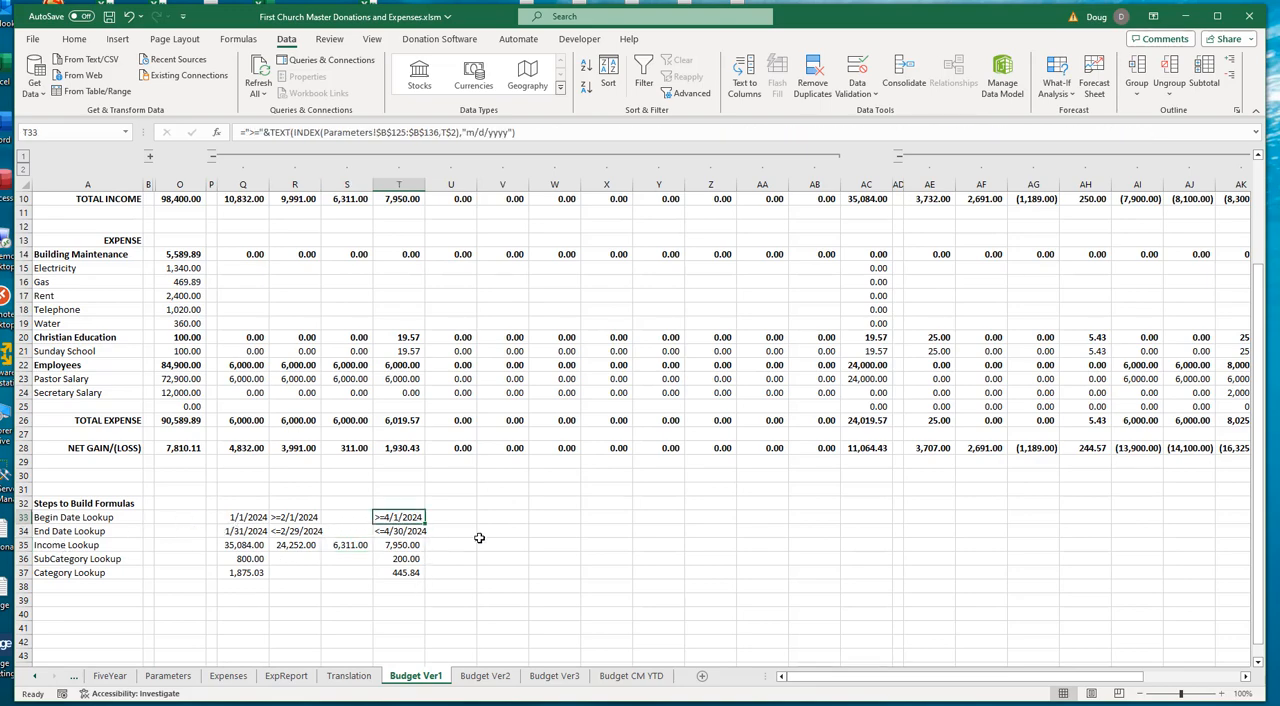
click(404, 544)
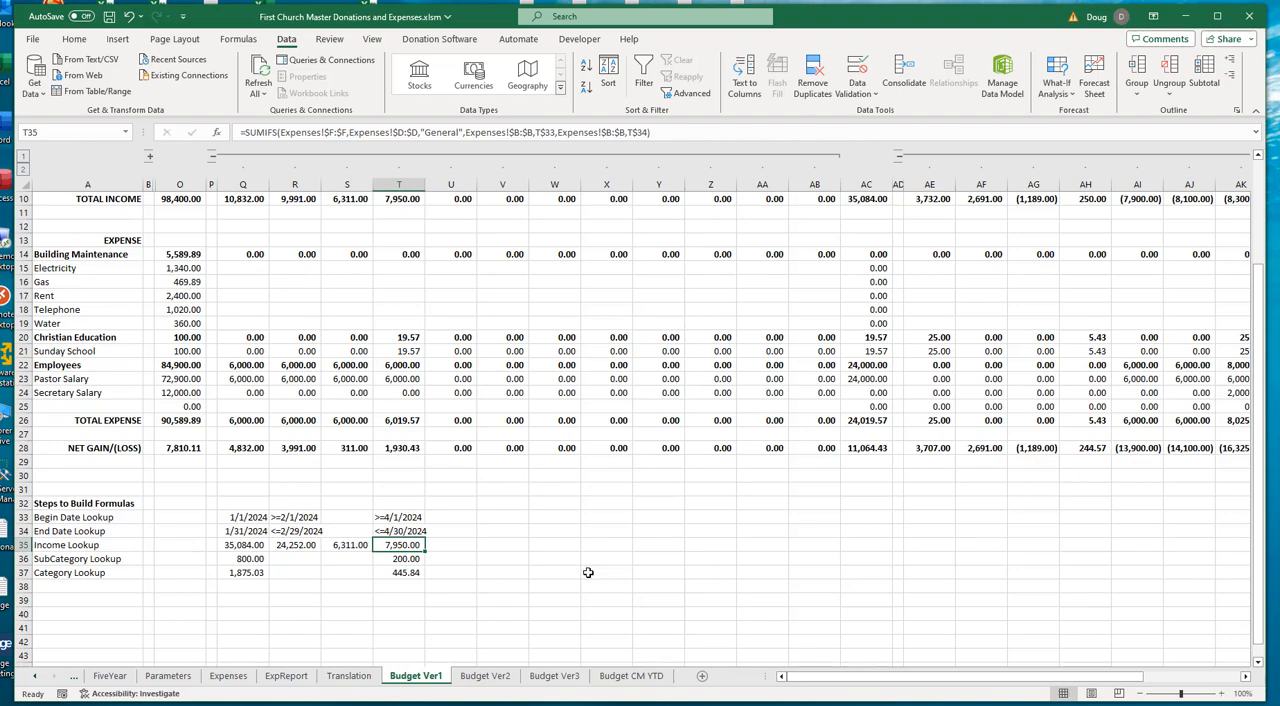
key(F2)
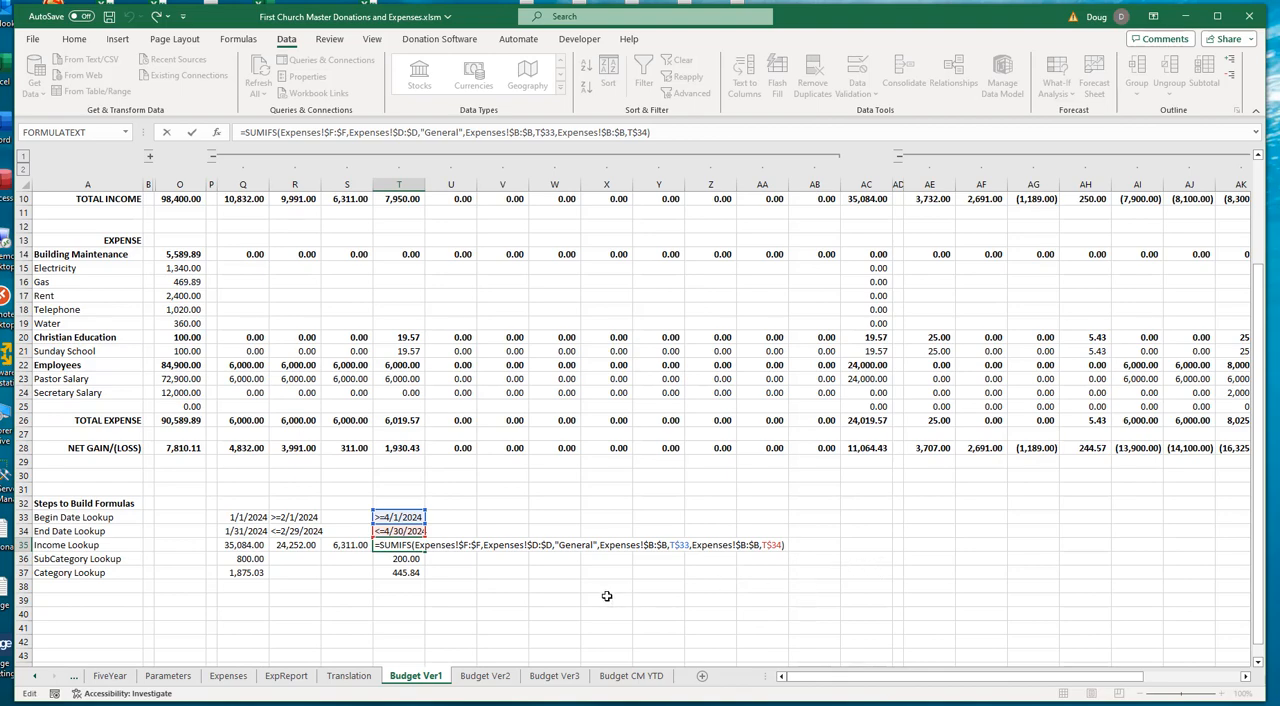
key(ctrl+Return)
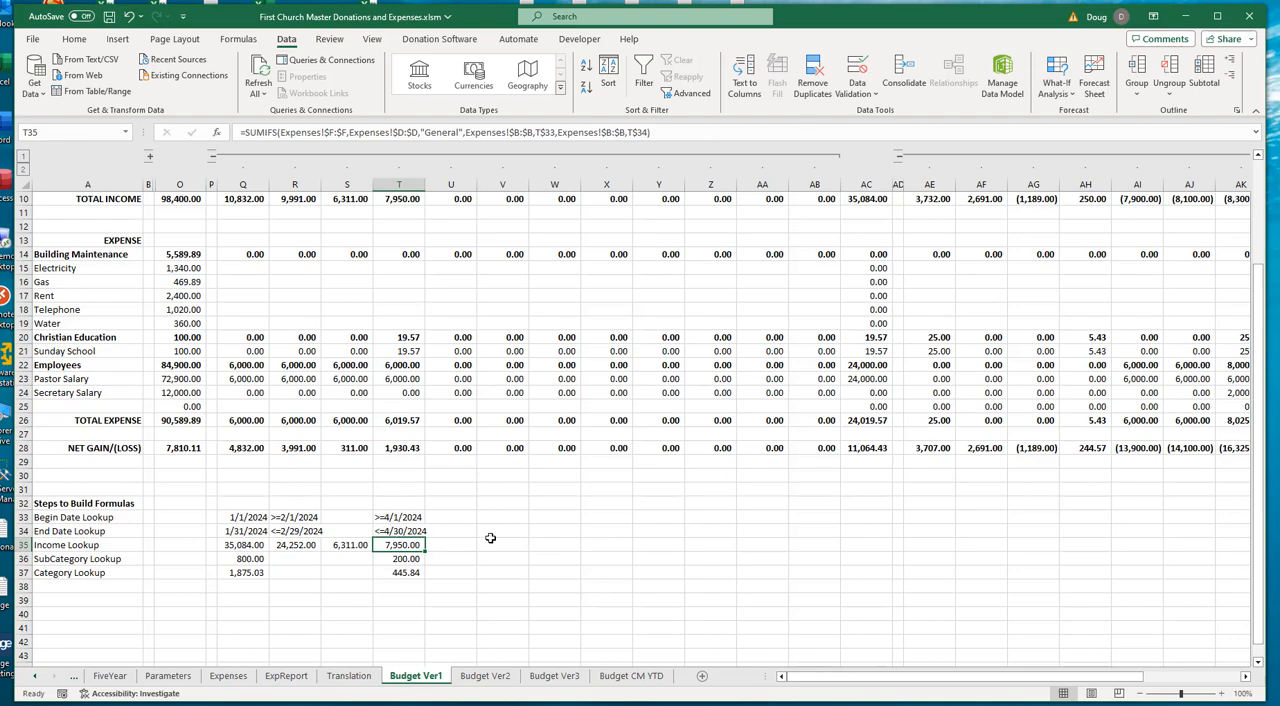
- Examine the Begin and End Date Lookup rows 3 and 4 above the budget, checking the January and February formulas
scroll(728, 531, up, 3)
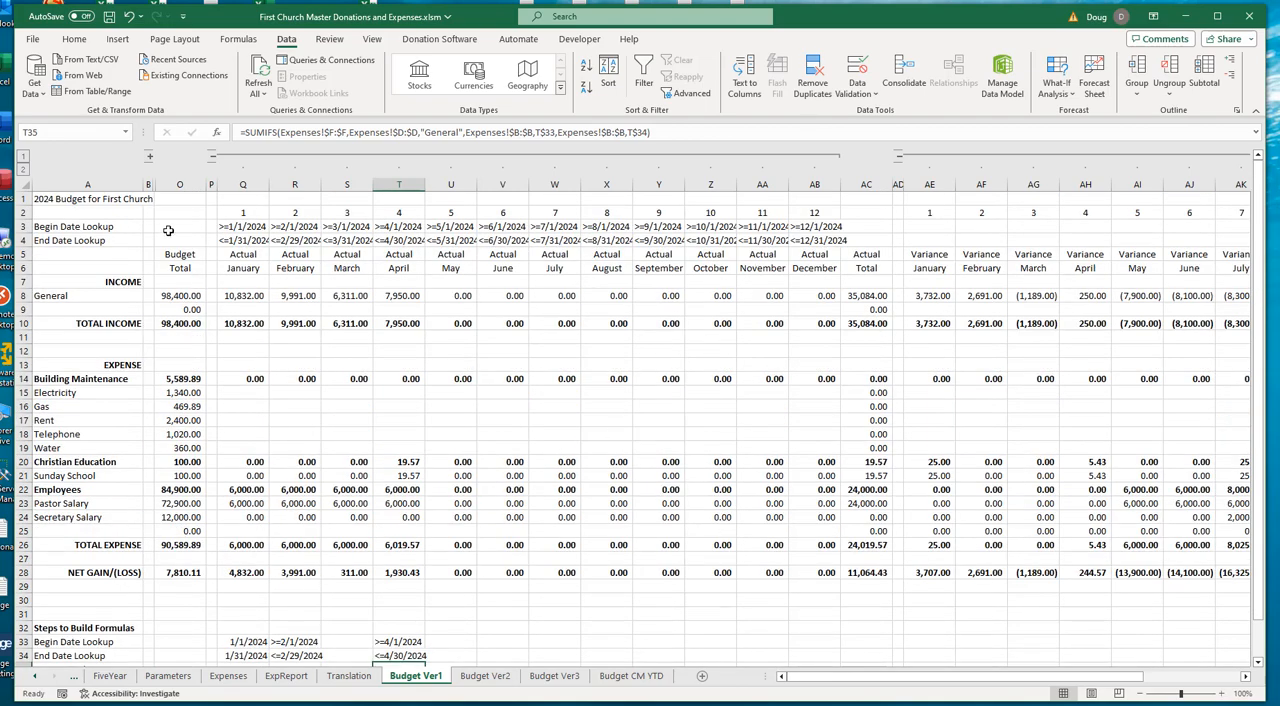
drag(26, 227, 26, 241)
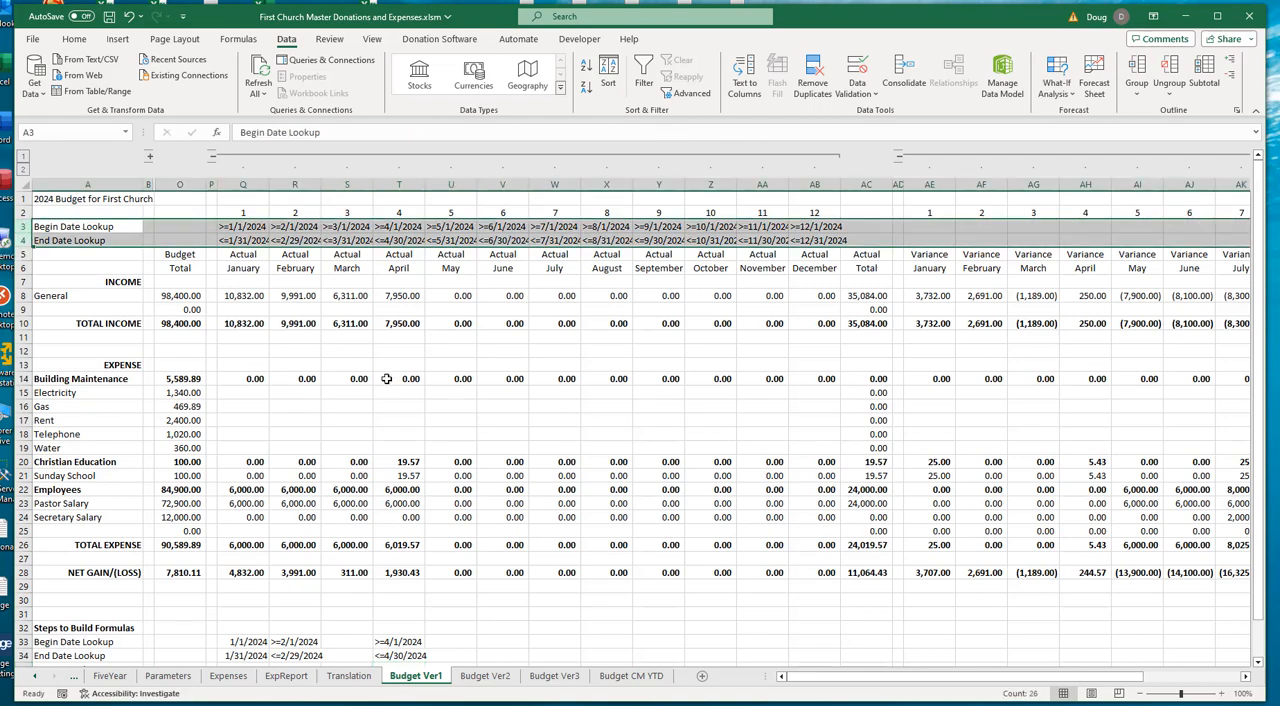
click(242, 228)
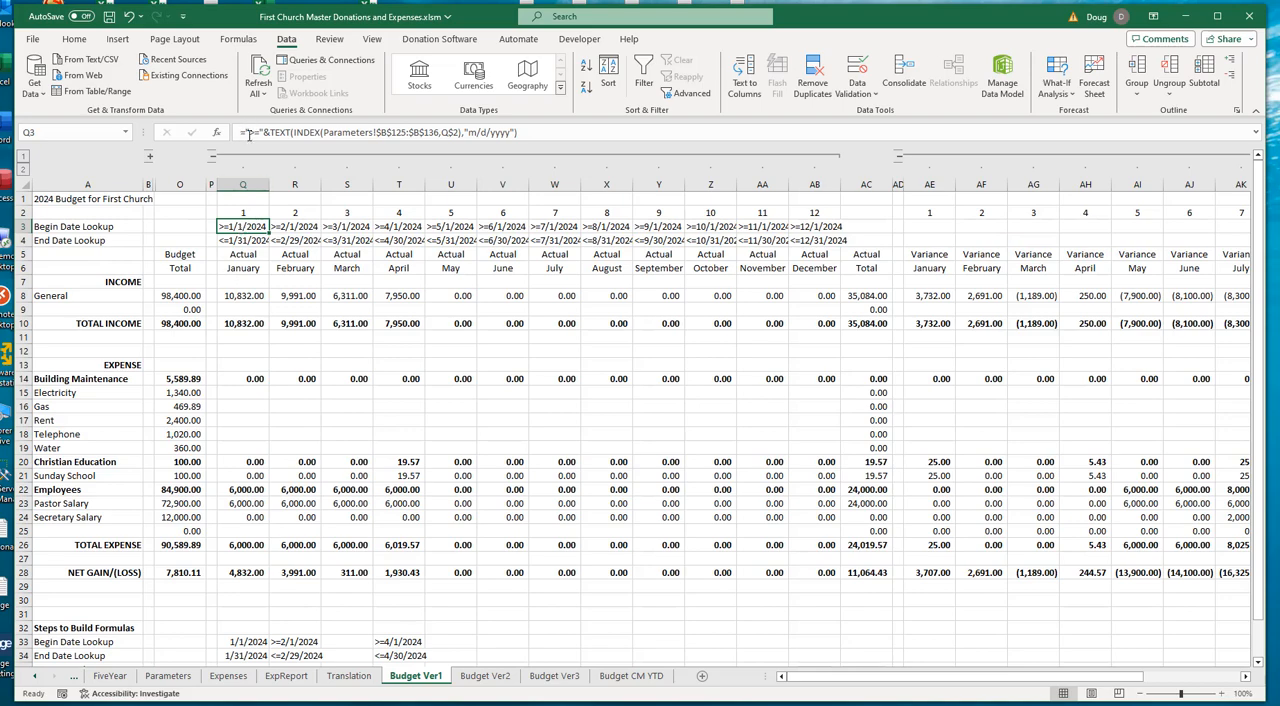
click(242, 240)
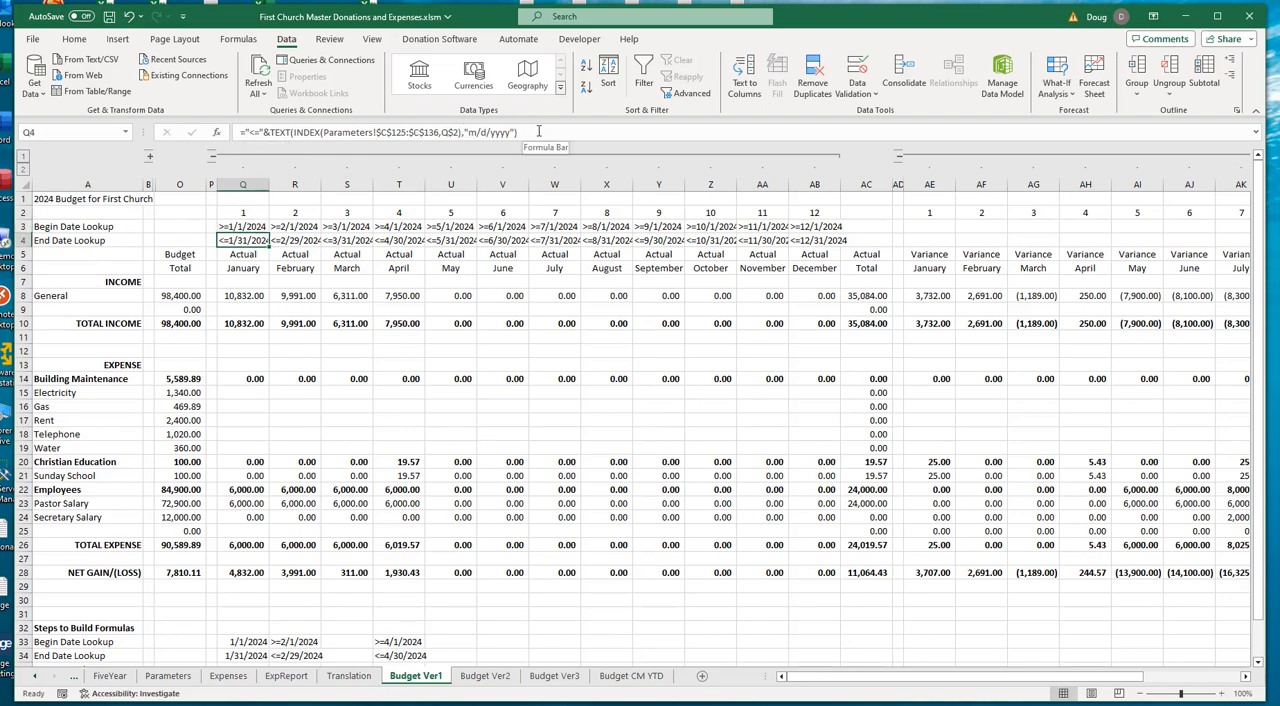
click(295, 228)
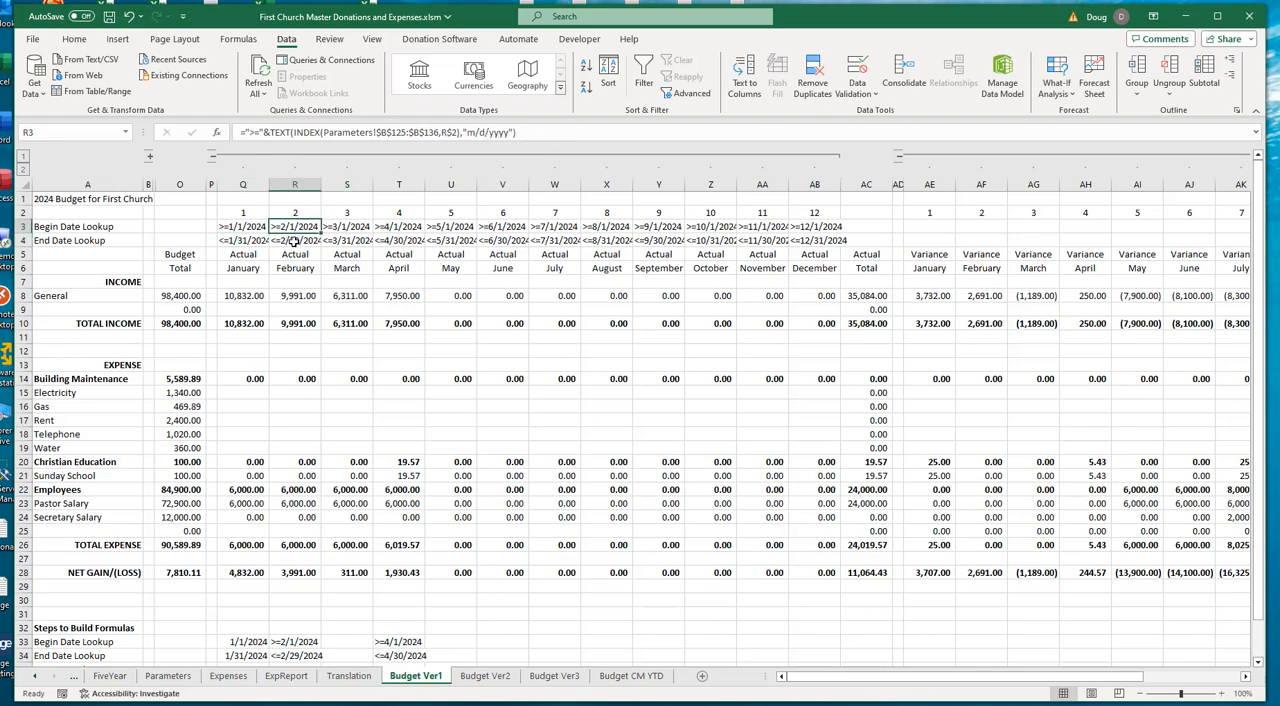
click(292, 239)
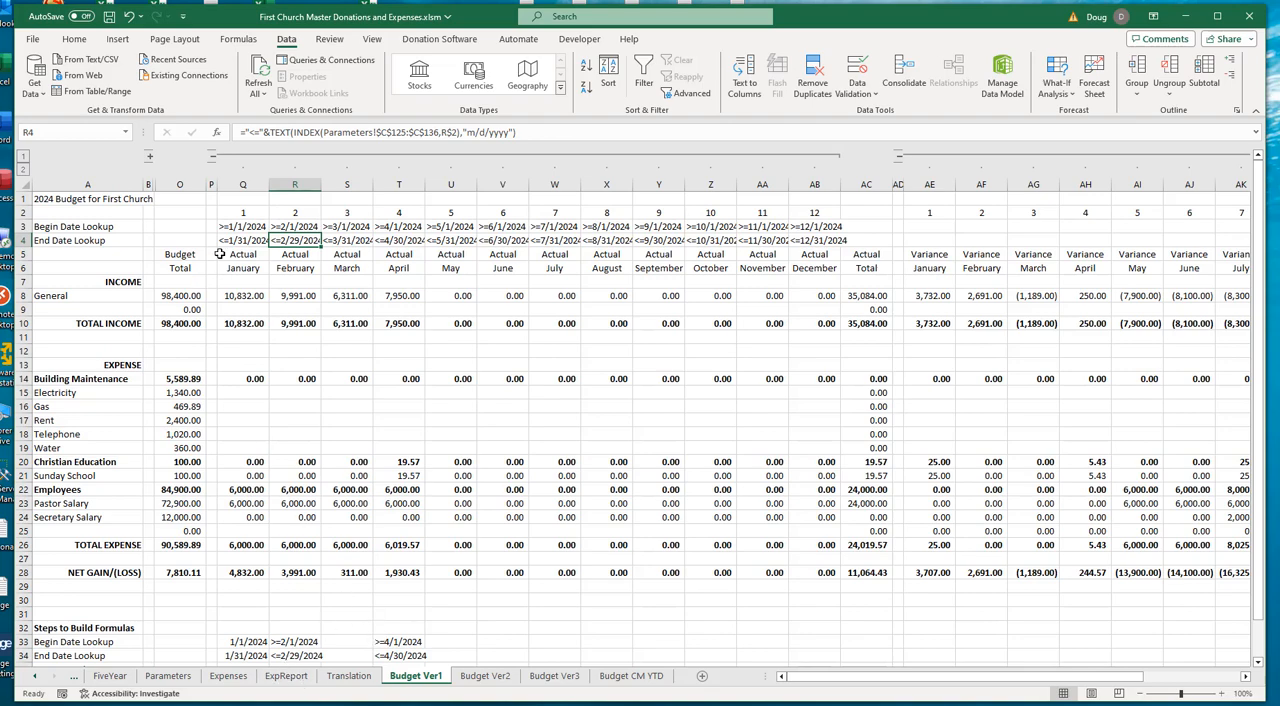
- On the Expenses sheet, examine the March Electricity, Gas and Rent subcategories and the Building Maintenance category they belong to
scroll(410, 609, down, 3)
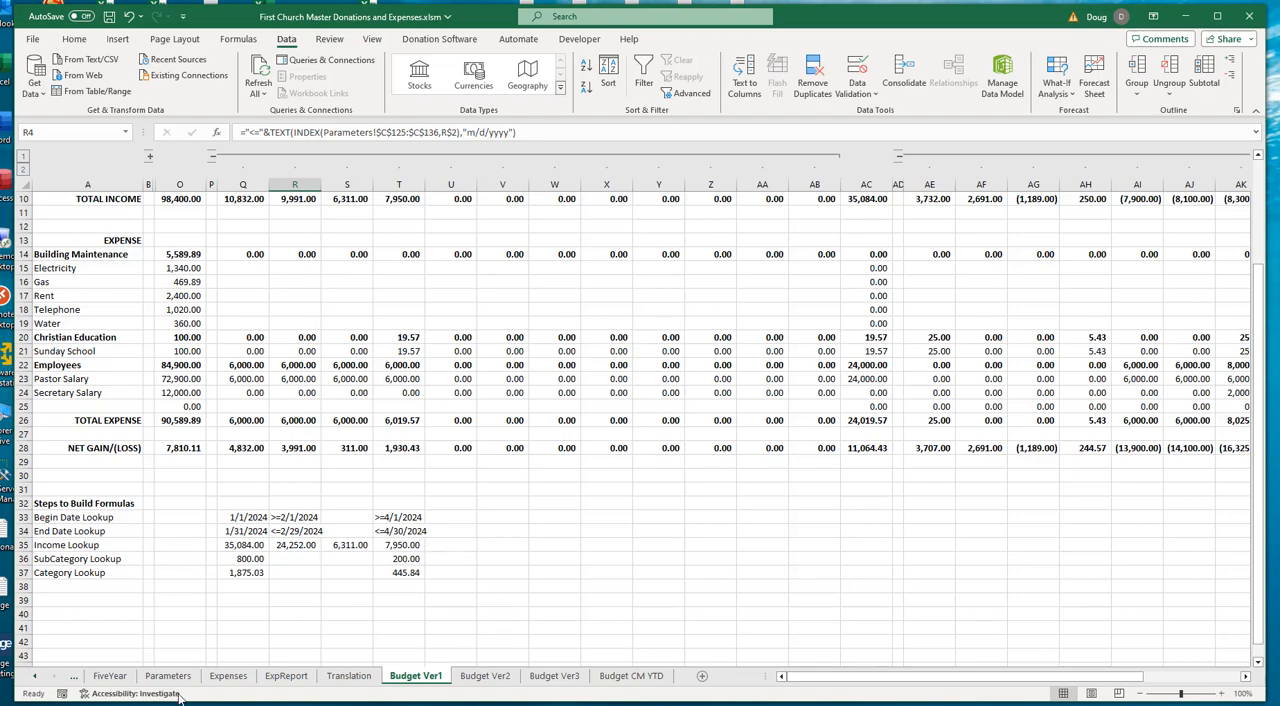
click(232, 677)
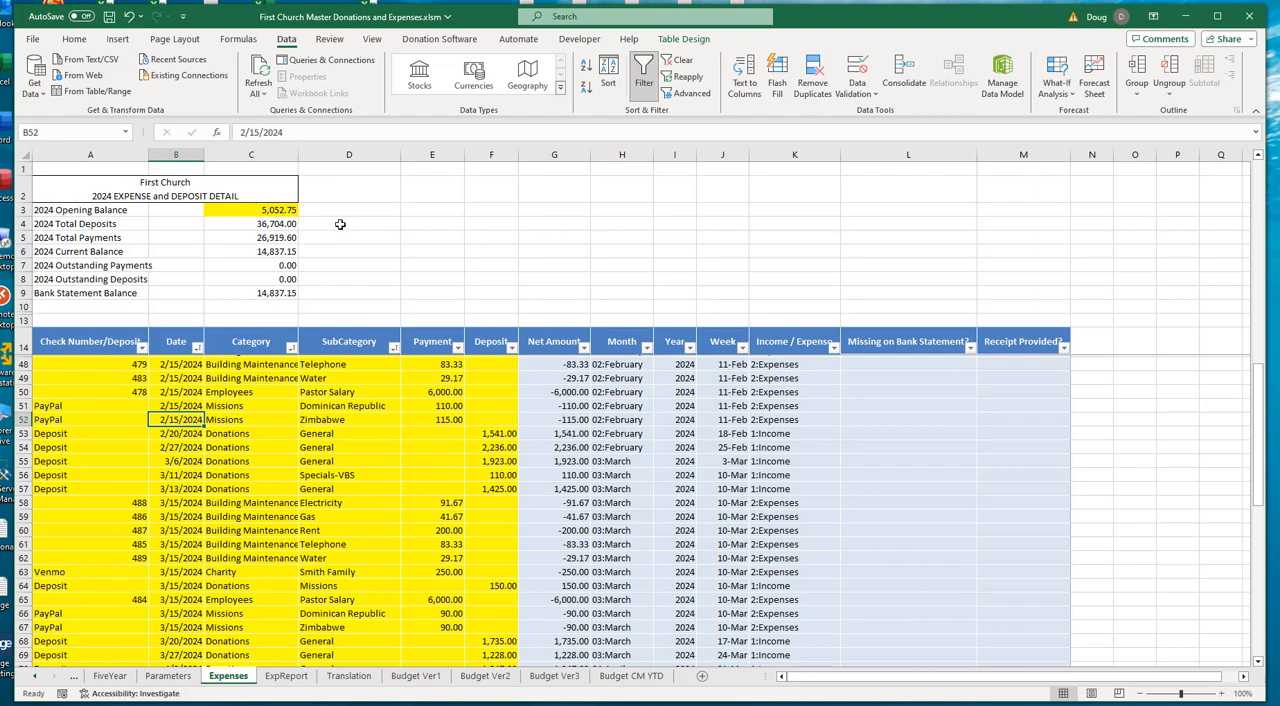
scroll(340, 224, down, 2)
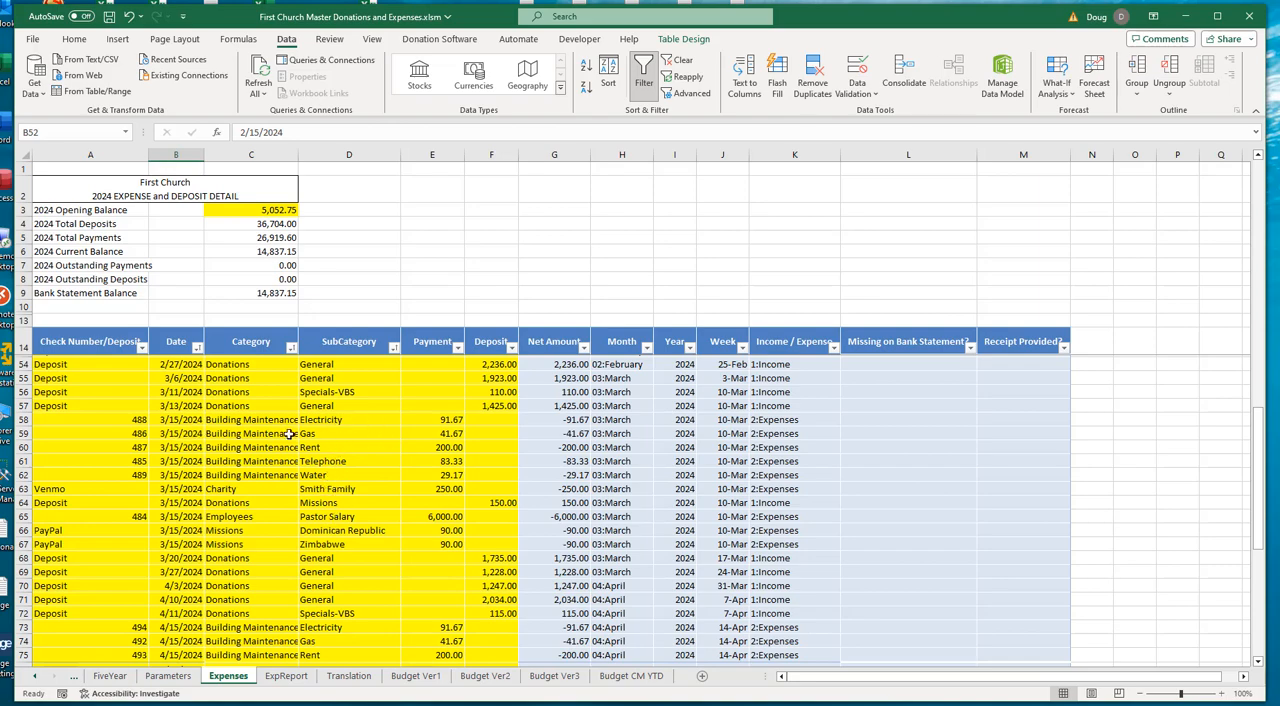
click(327, 421)
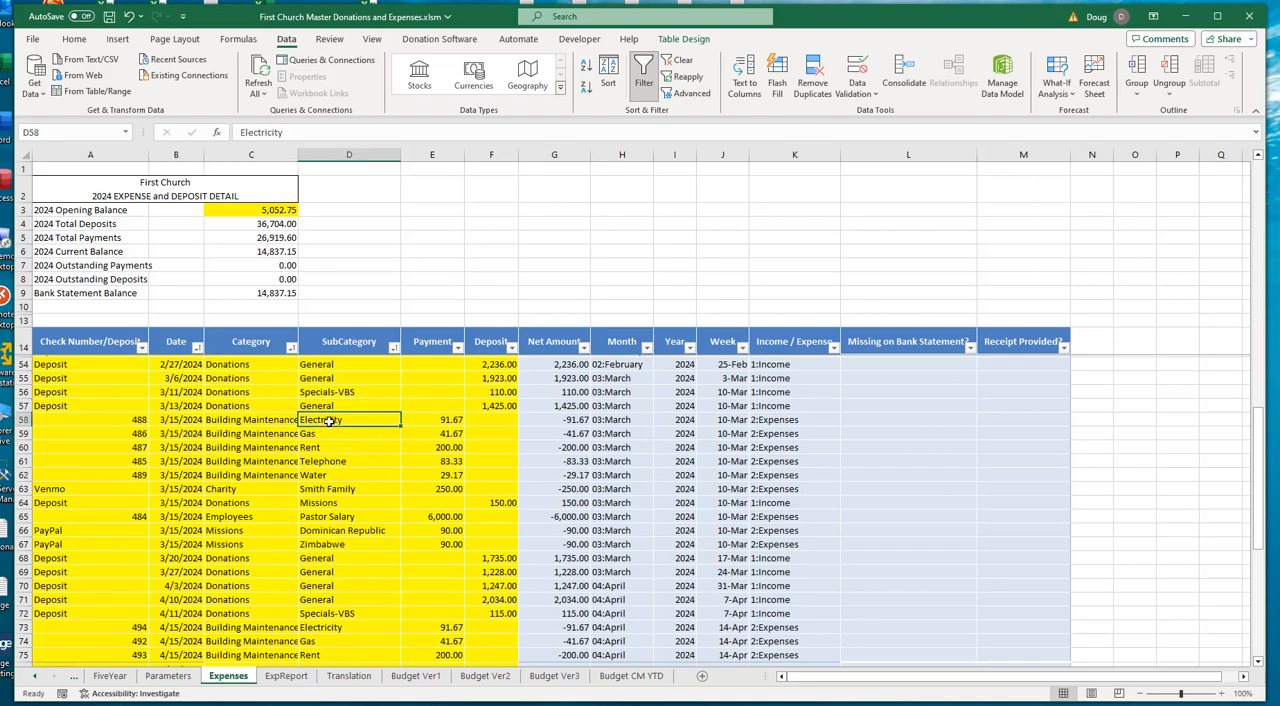
click(327, 437)
click(327, 447)
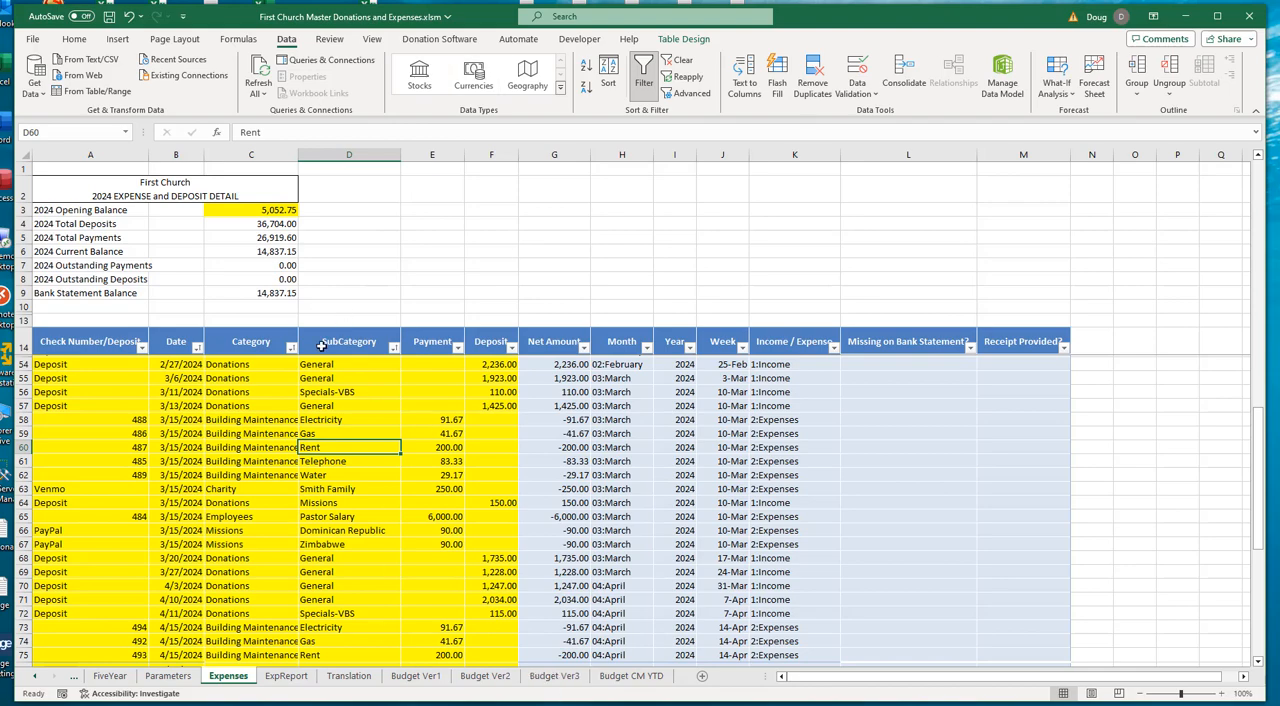
click(220, 421)
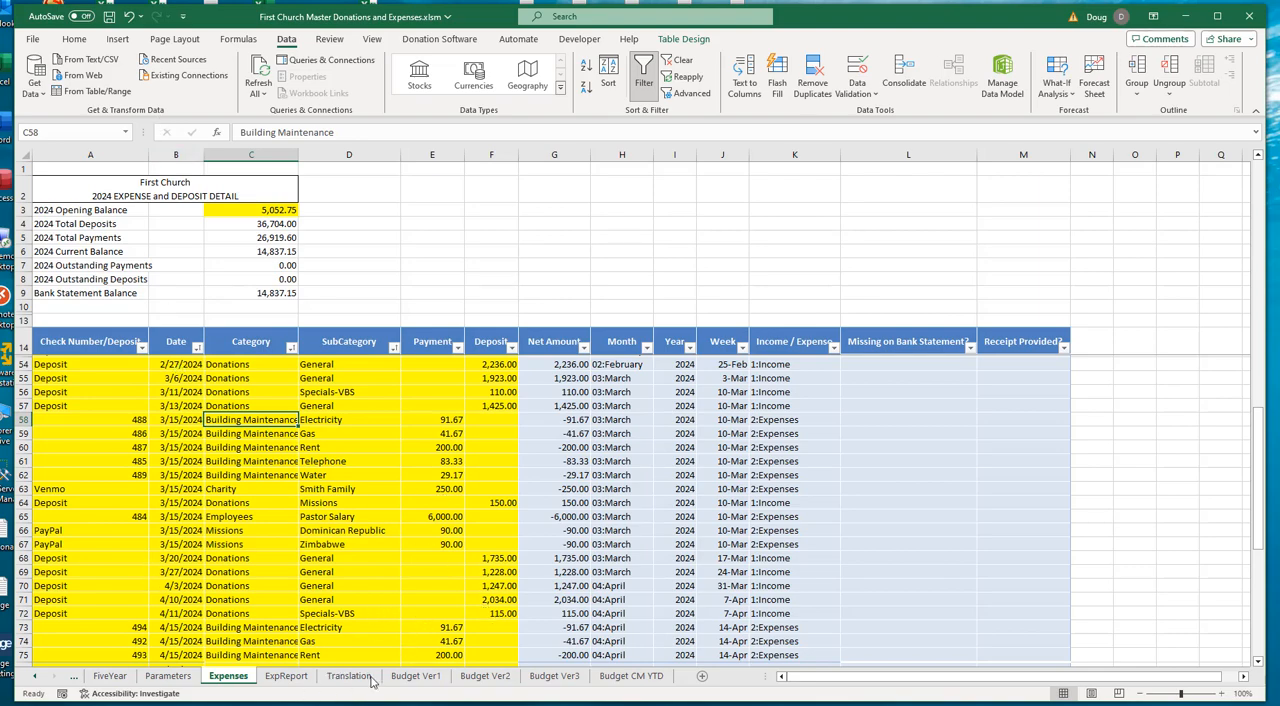
- Back on Budget Ver1, examine April's SubCategory Lookup SUMIFS formula for "Rent" in T36 and its references to T33 and T34
click(415, 676)
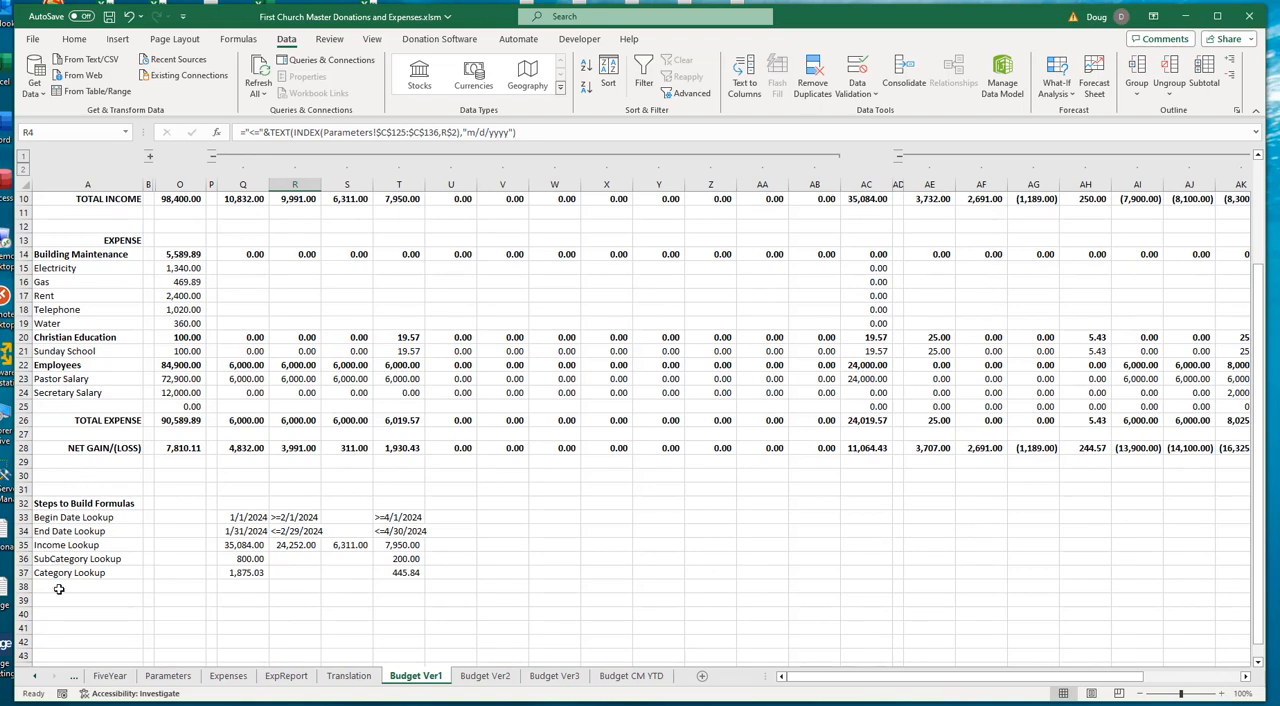
click(405, 559)
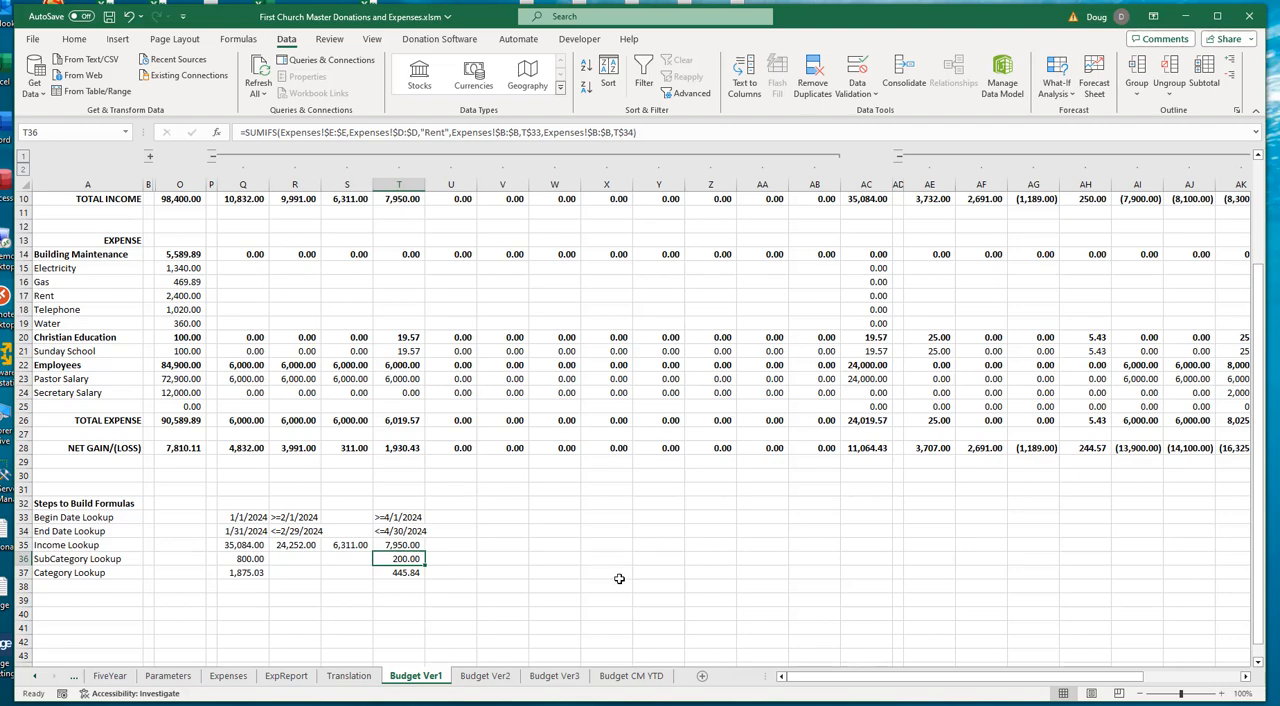
key(F2)
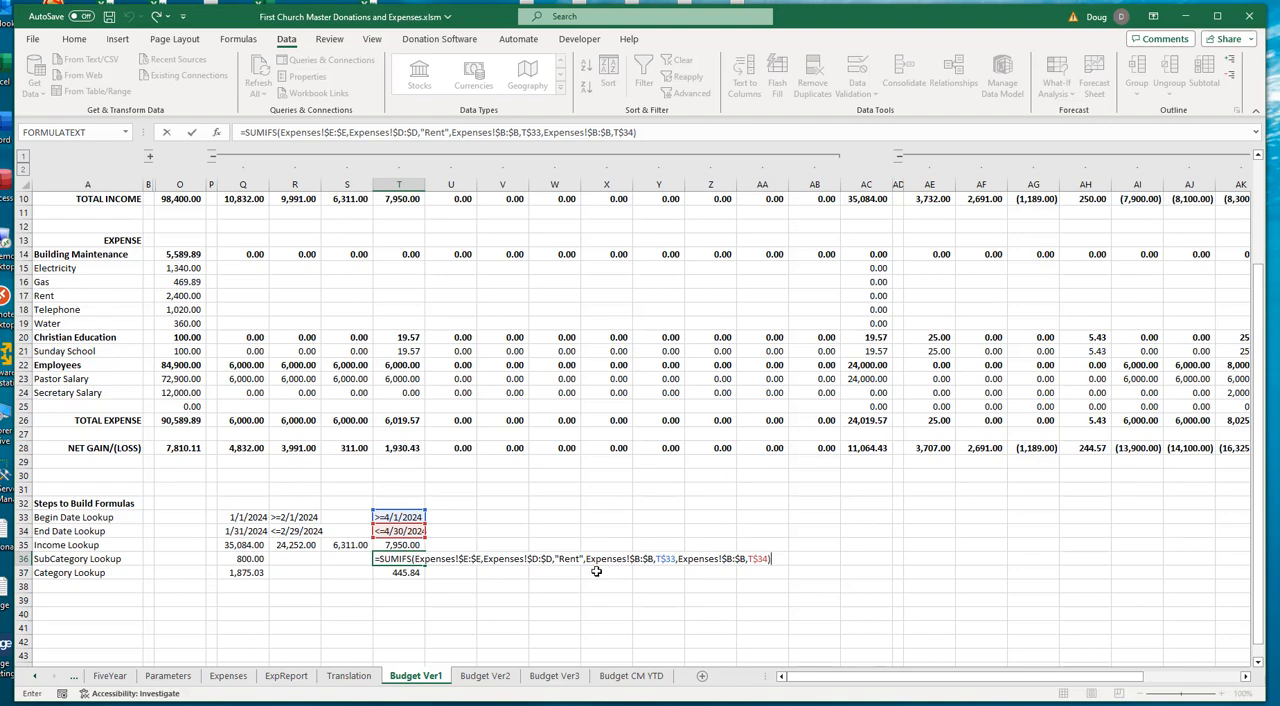
- Examine April's Category Lookup SUMIFS formula for "Building Maintenance" in T37 and January's Begin Date Lookup formula in Q33, without editing
key(F2)
key(ctrl+Return)
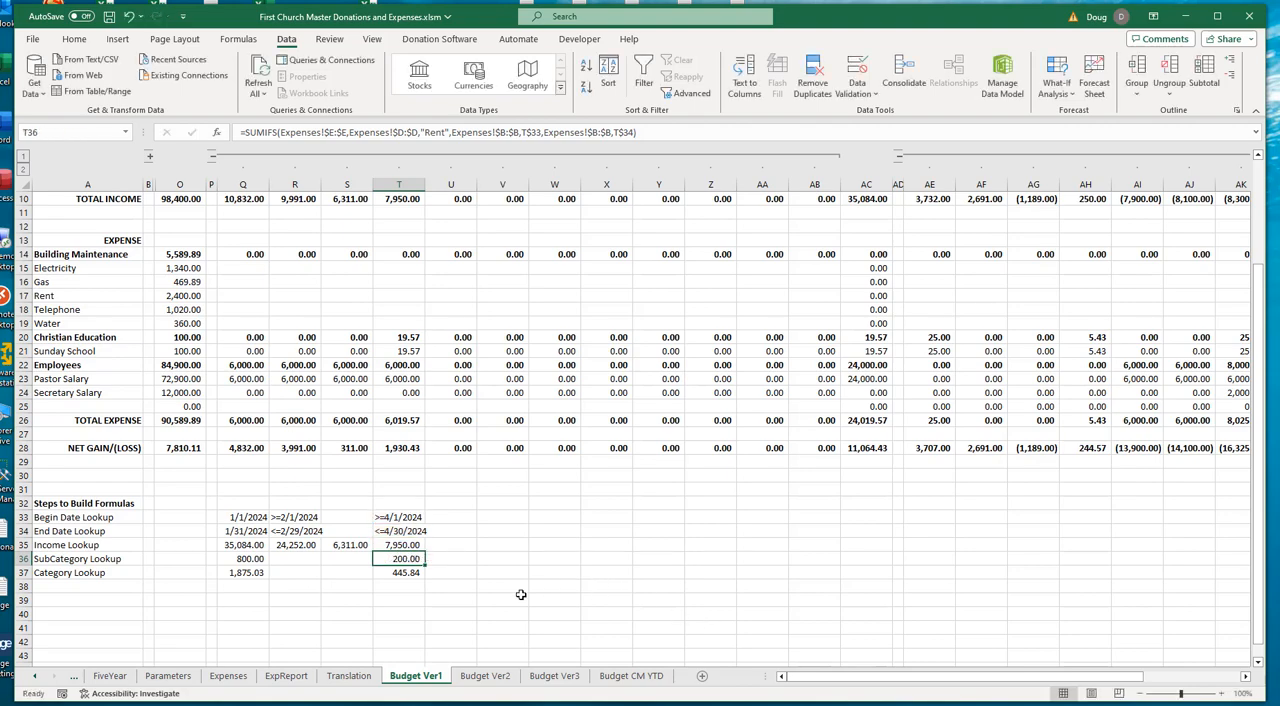
key(Down)
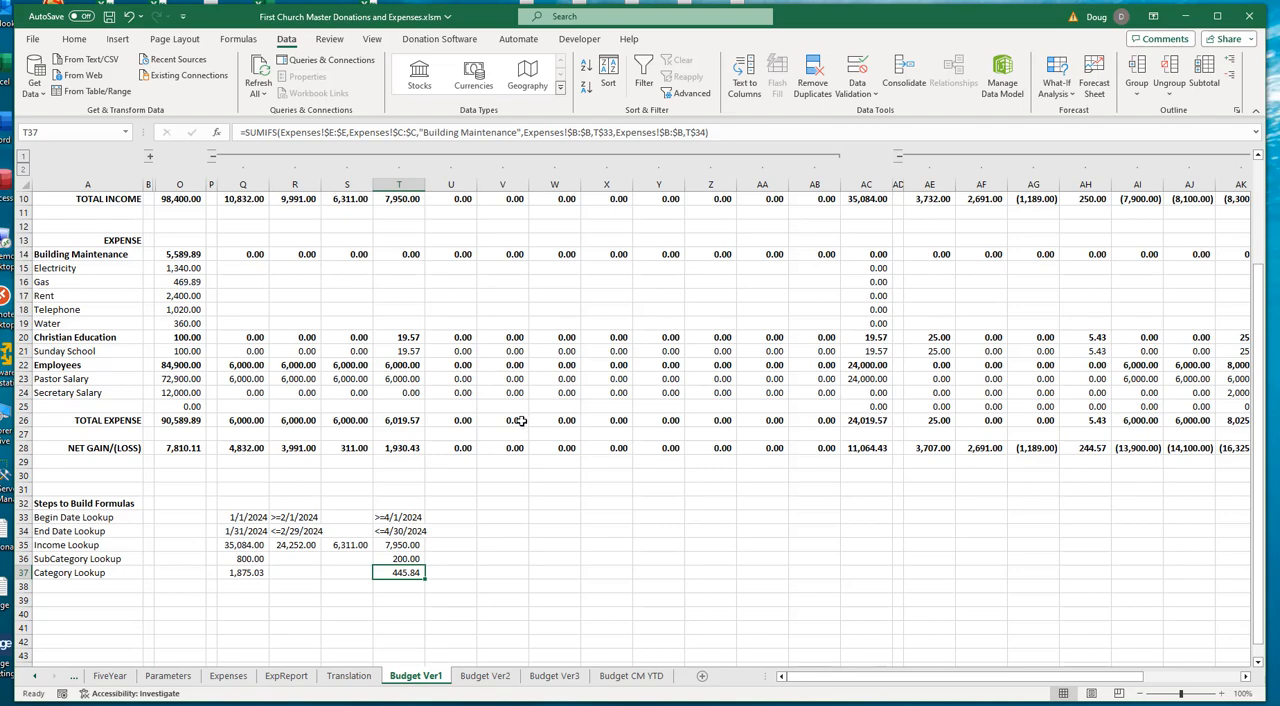
key(F2)
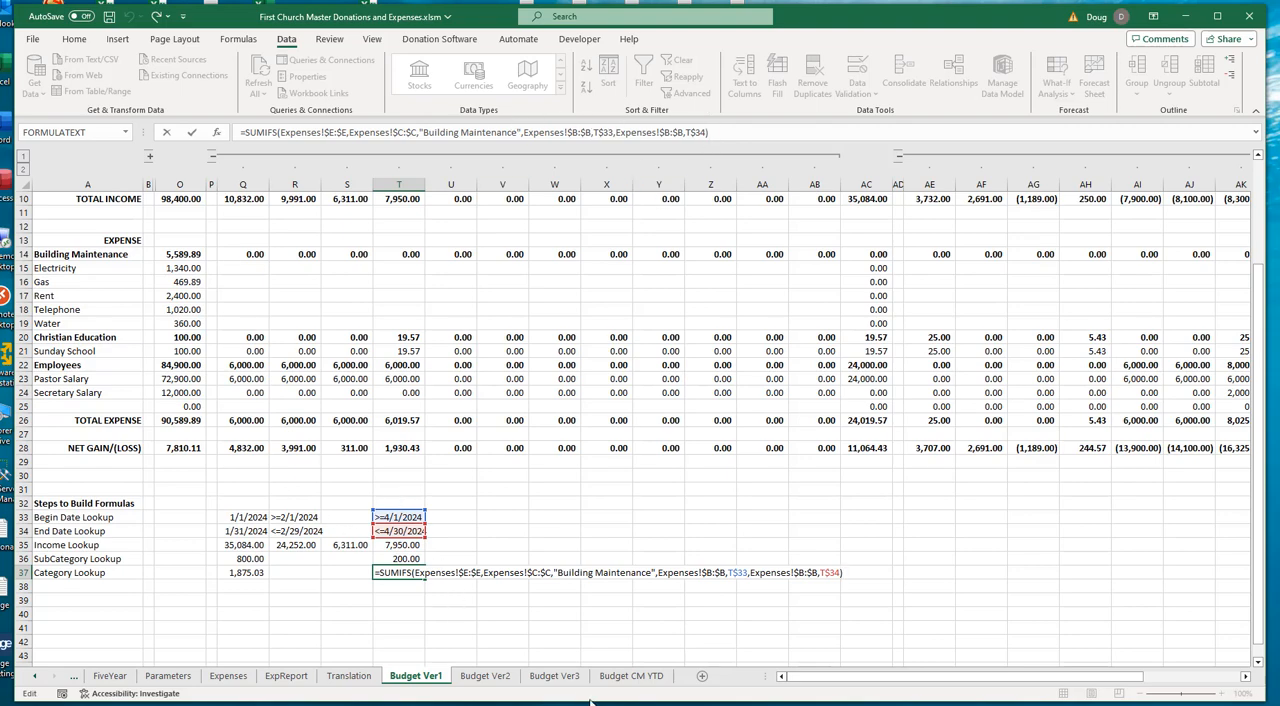
key(ctrl+Return)
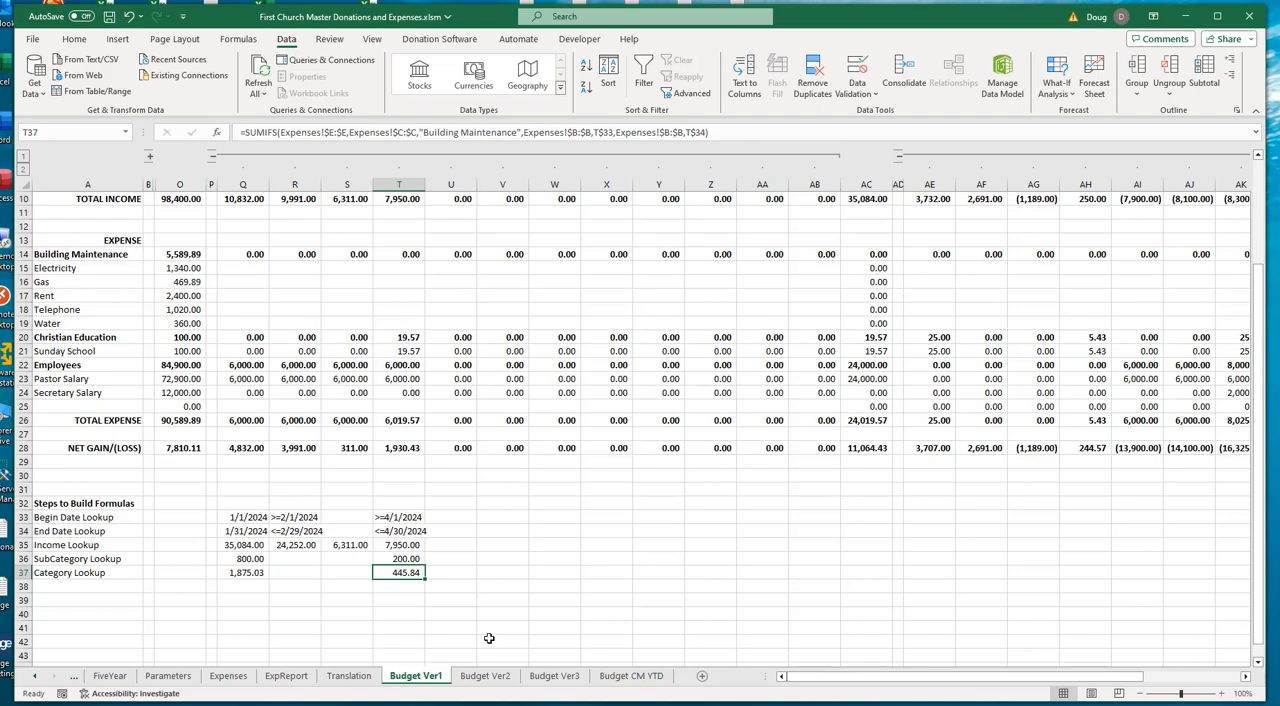
click(248, 519)
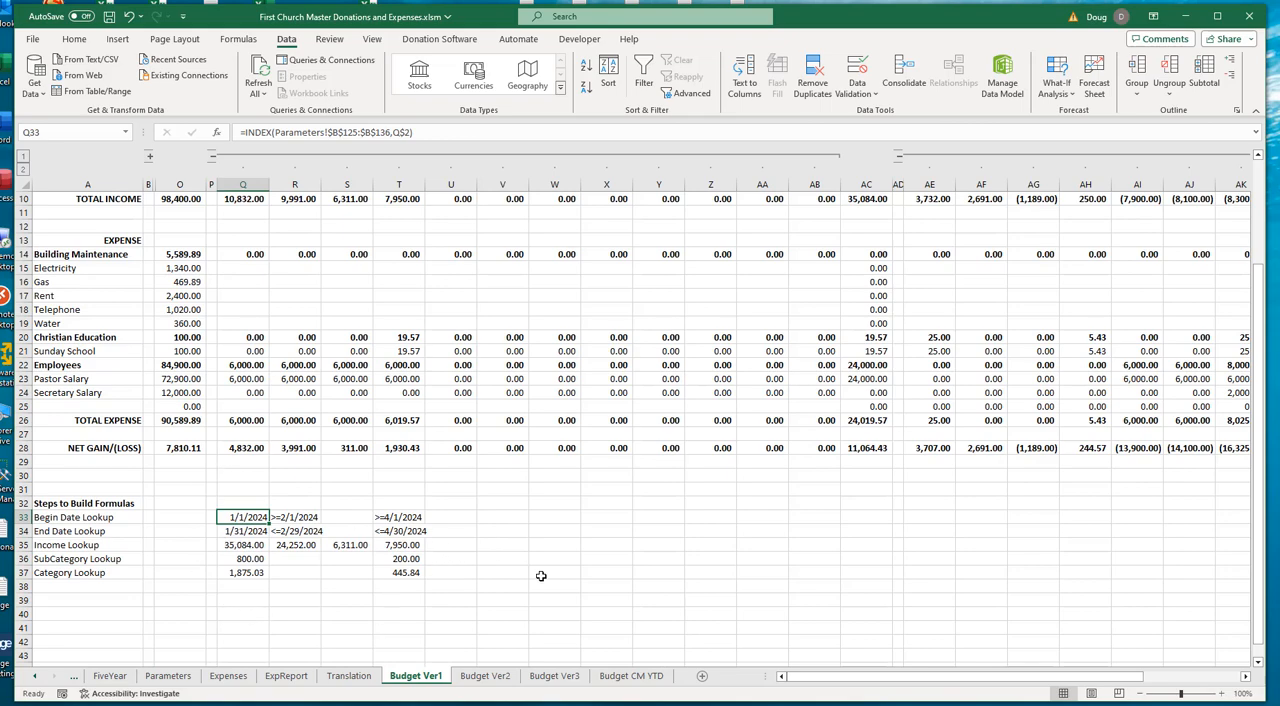
- Fill January's General income formula from Q8 across through December in AB8, dismissing the Apple Software Update without installing it
scroll(512, 592, up, 3)
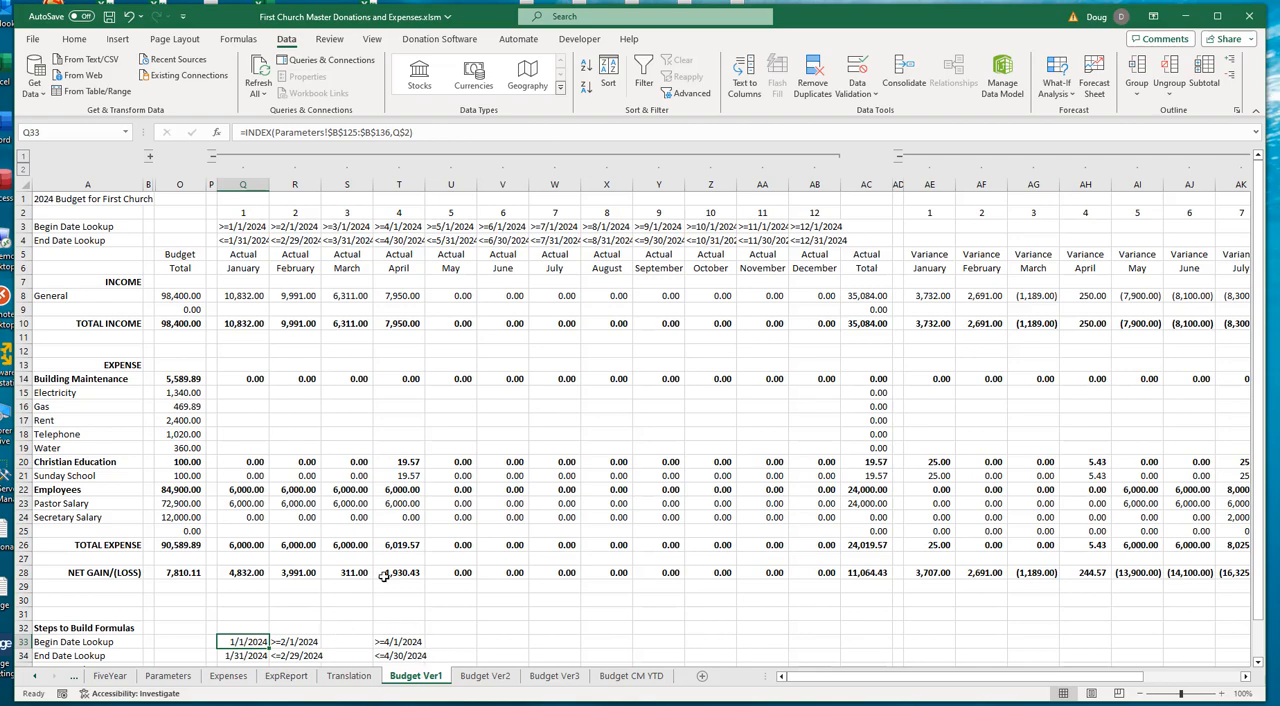
click(232, 295)
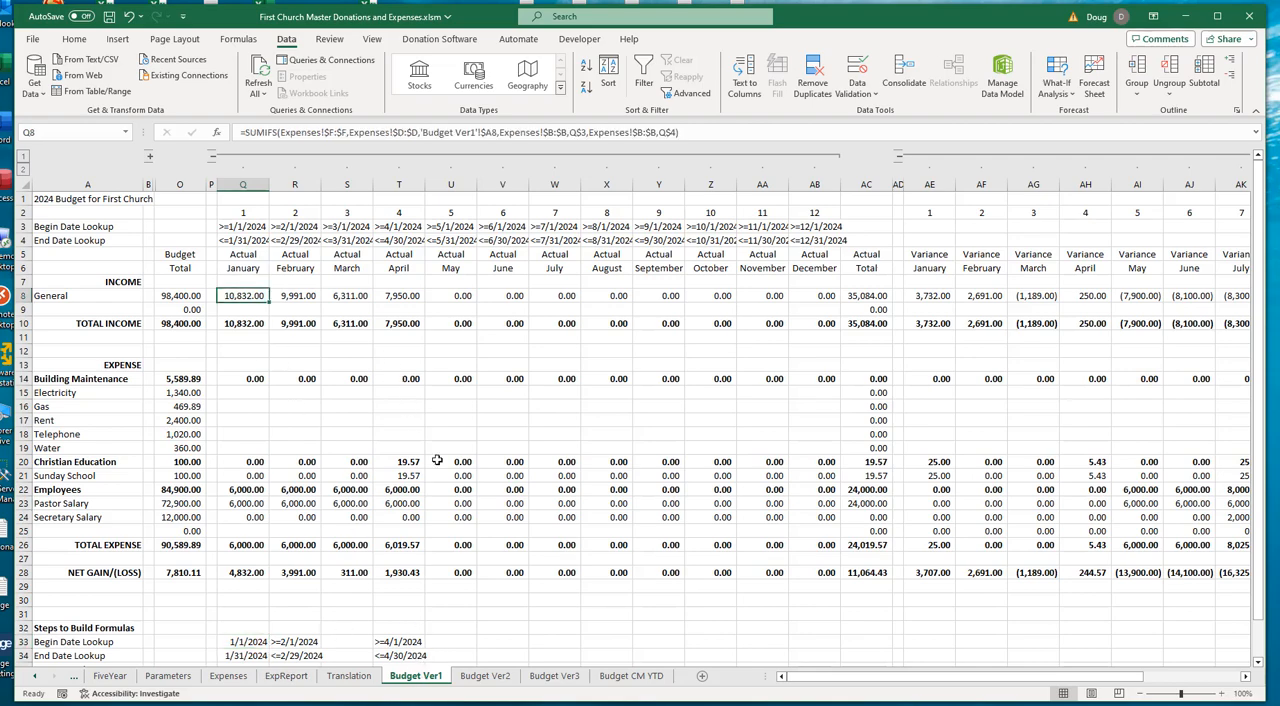
key(F2)
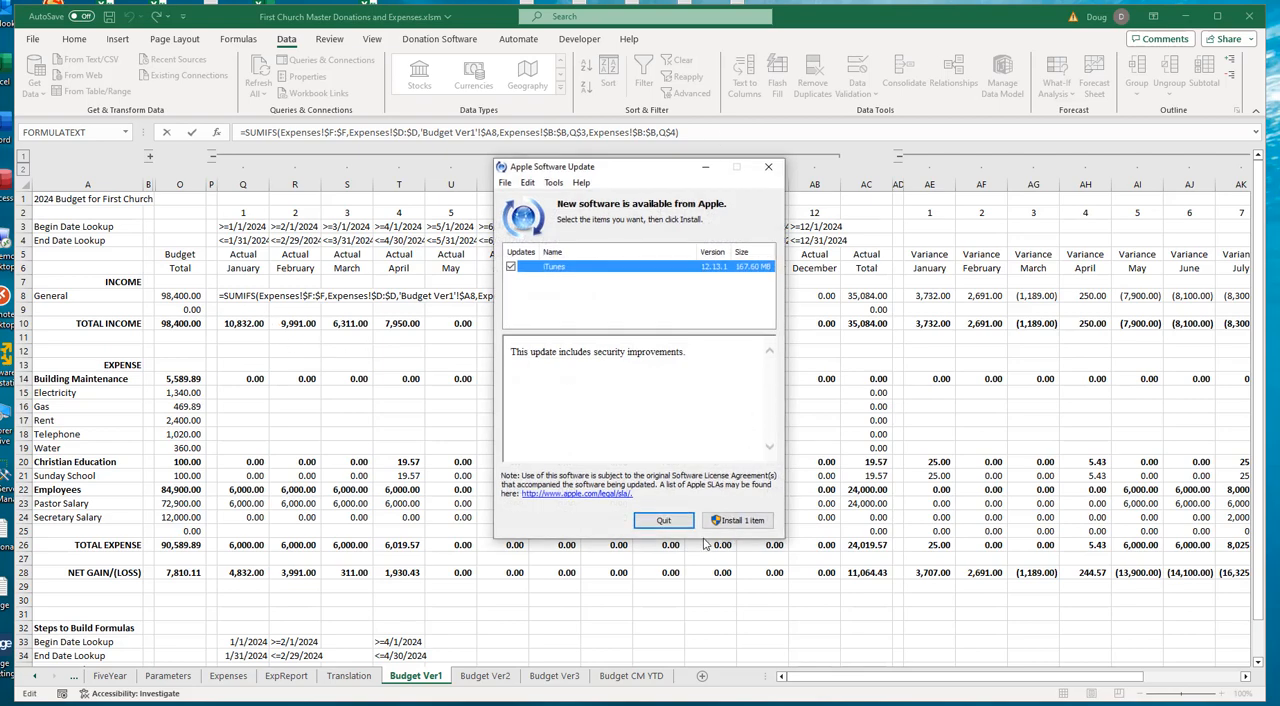
click(663, 520)
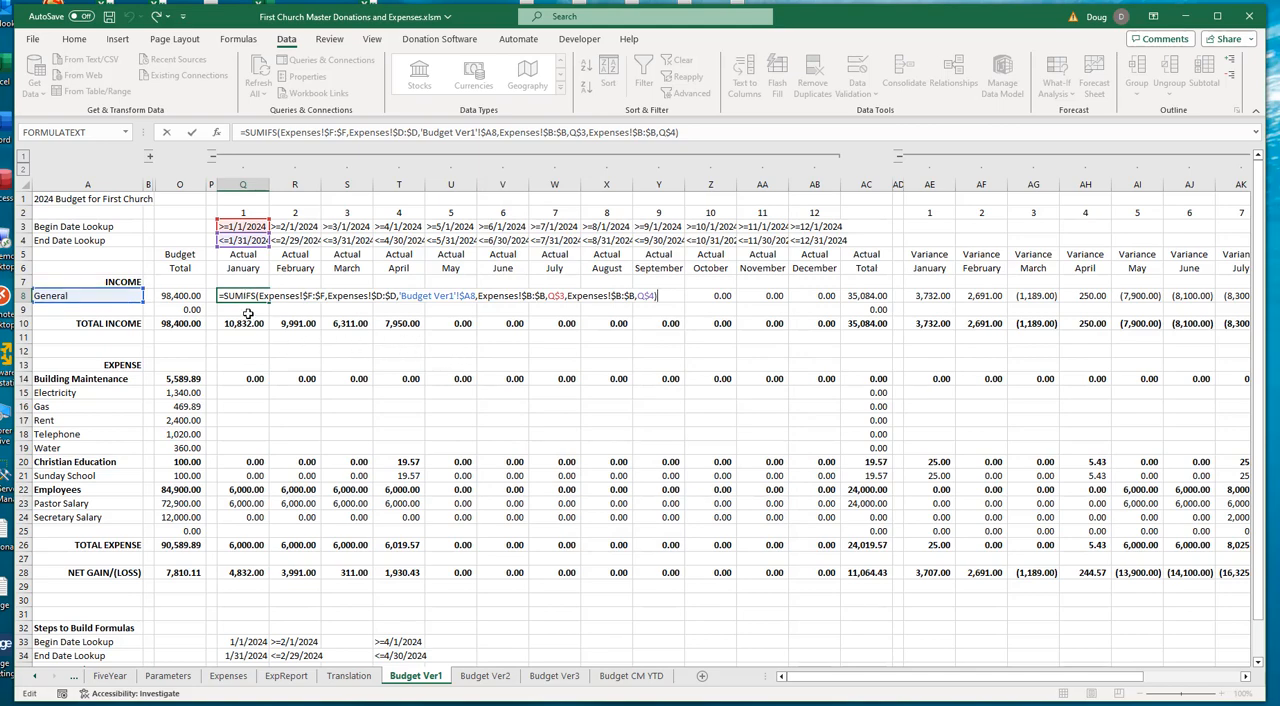
key(Escape)
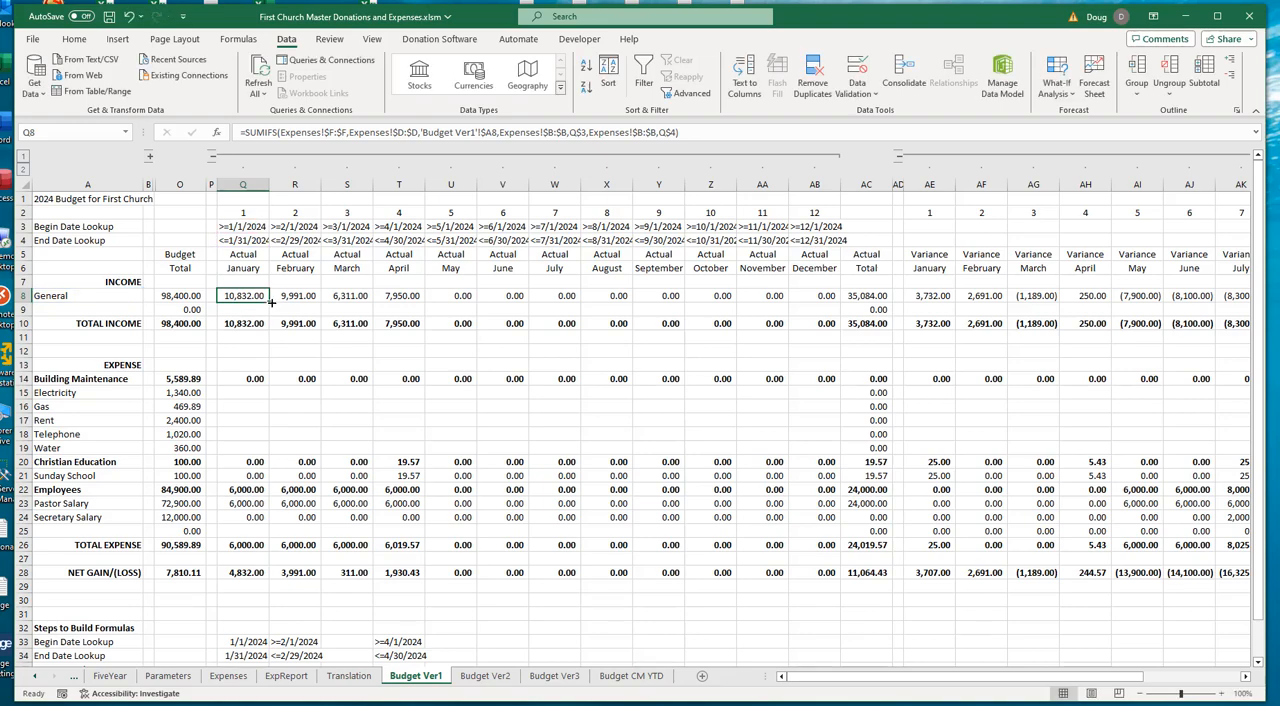
drag(269, 301, 818, 297)
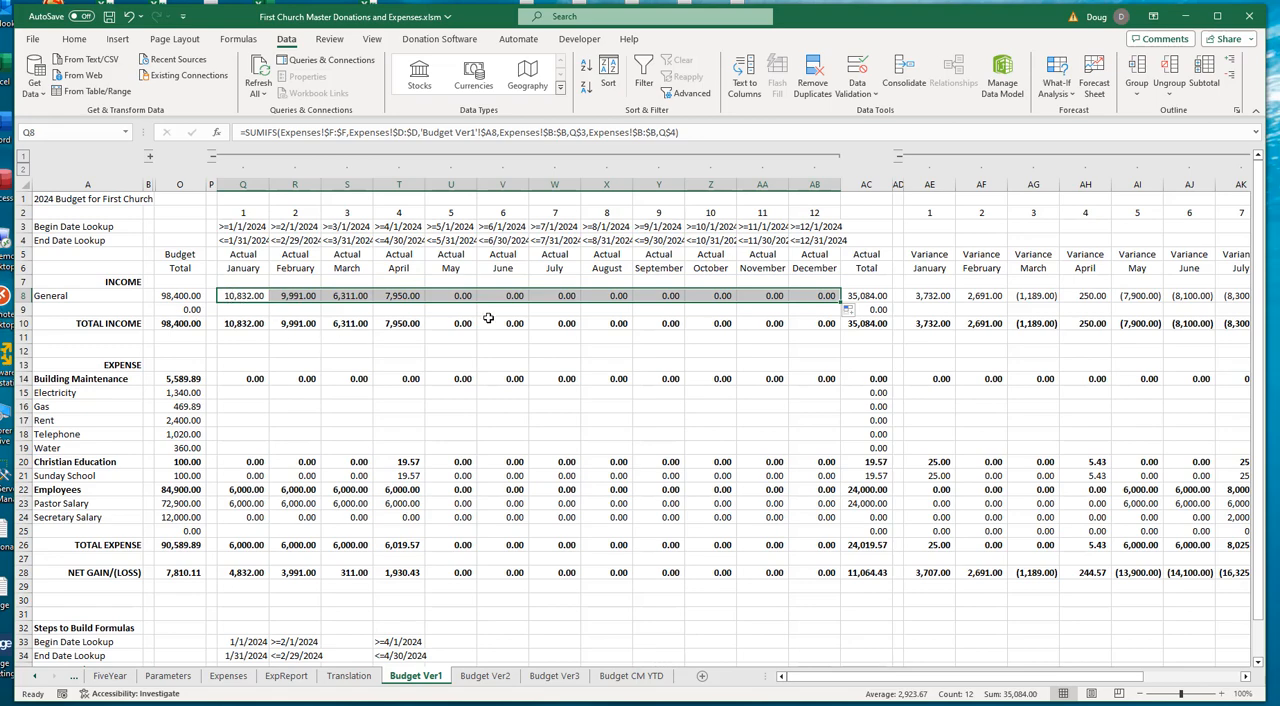
- Inspect the General income SUMIFS formula in Q8, checking its begin-date criterion Q$3, without changing it
double_click(253, 293)
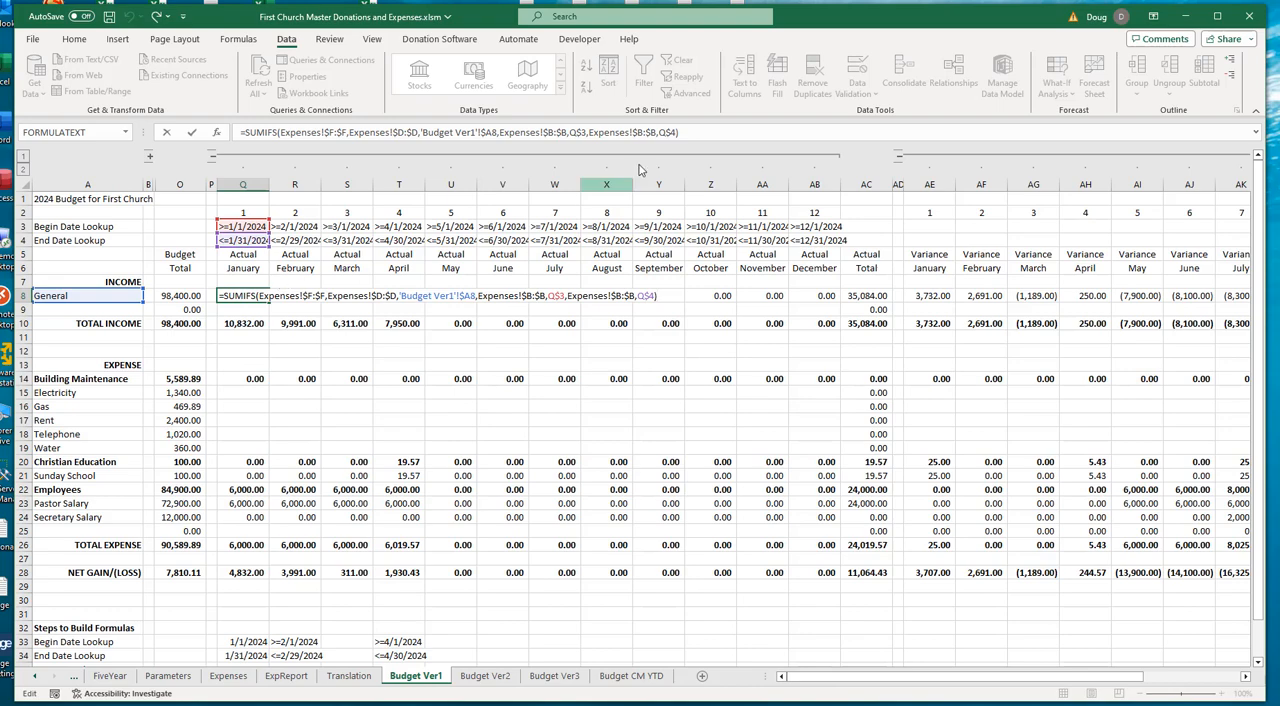
drag(569, 133, 588, 133)
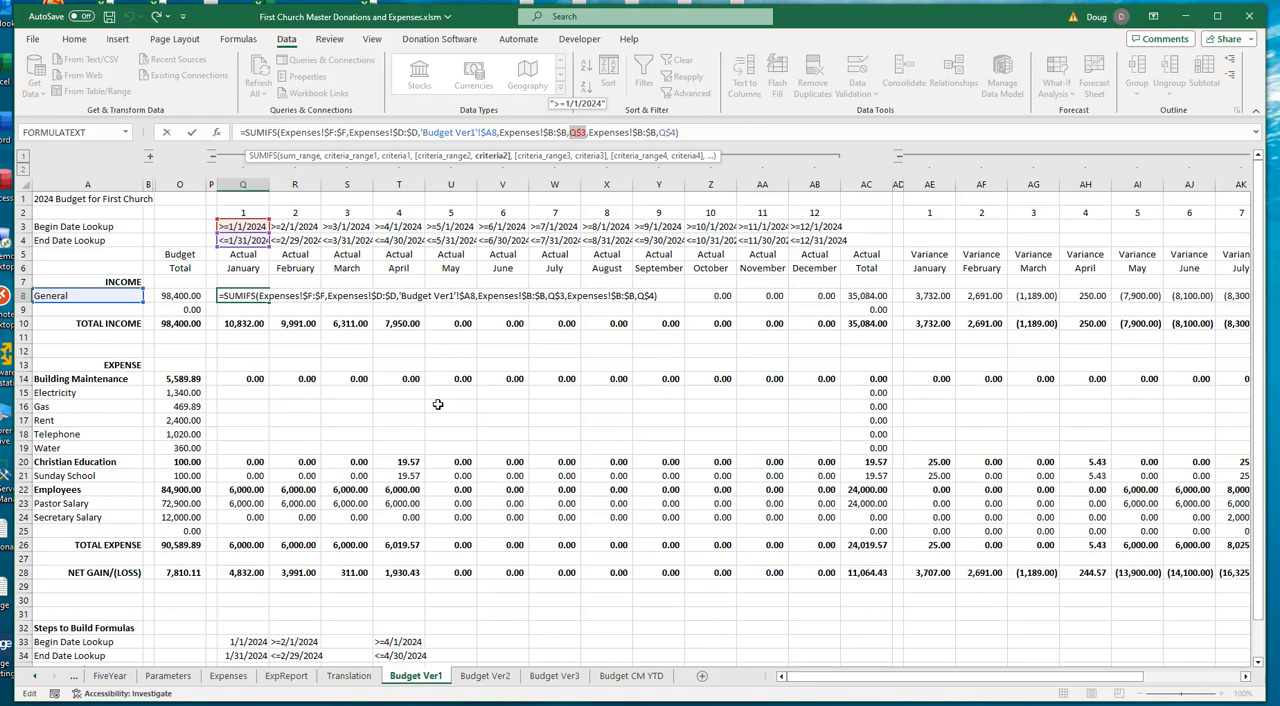
key(ctrl+Return)
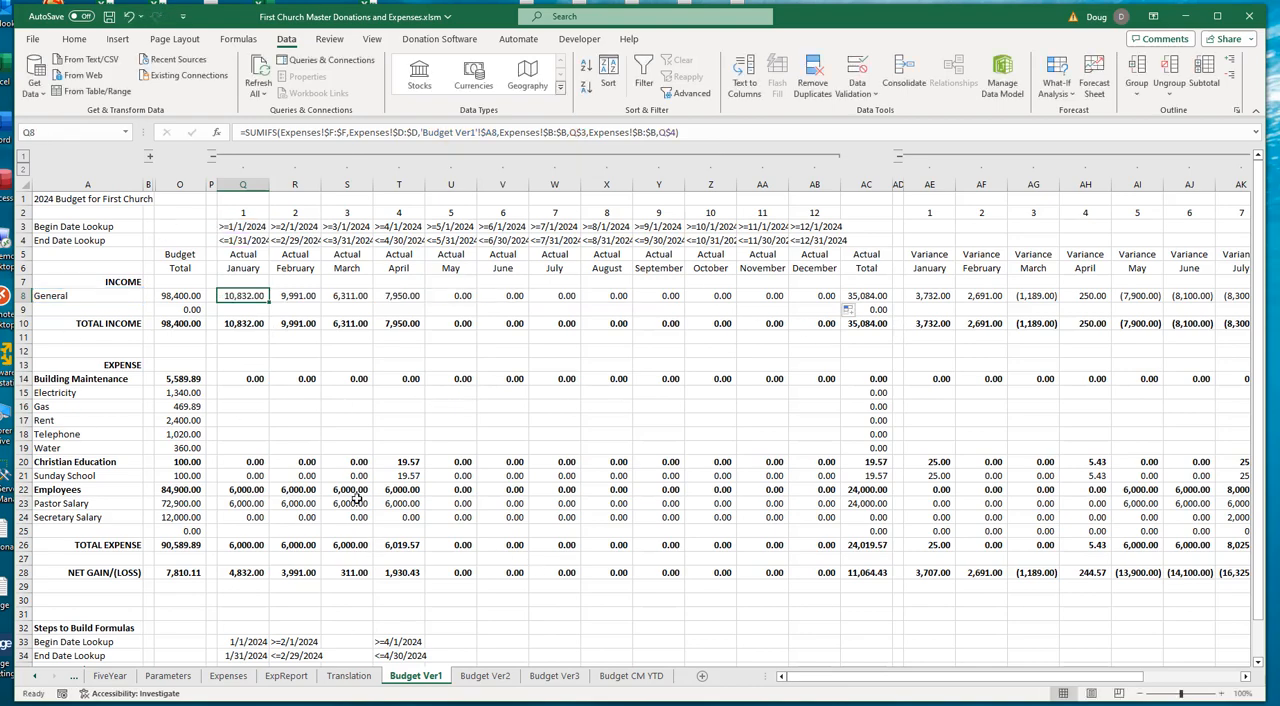
- Copy April's SubCategory Lookup formula from T36 into the April cell of the Rent row, T17
click(255, 393)
scroll(670, 497, down, 1)
scroll(668, 500, down, 2)
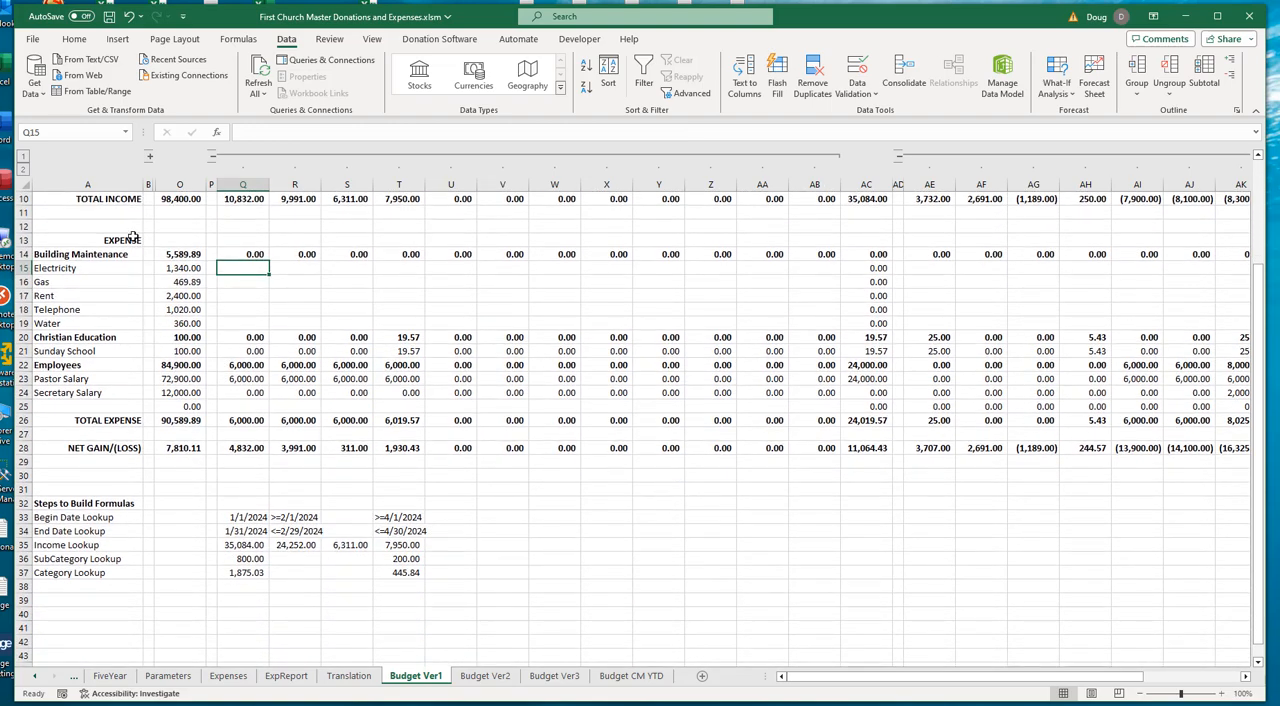
click(395, 558)
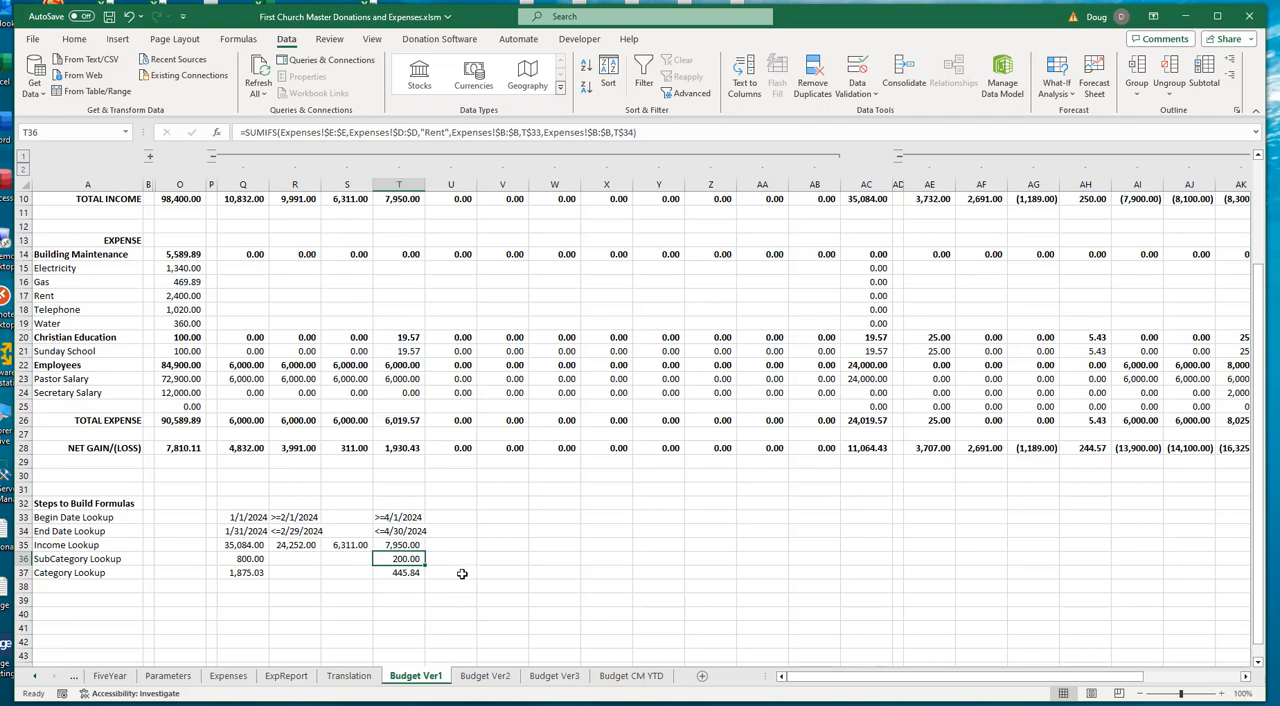
key(ctrl+c)
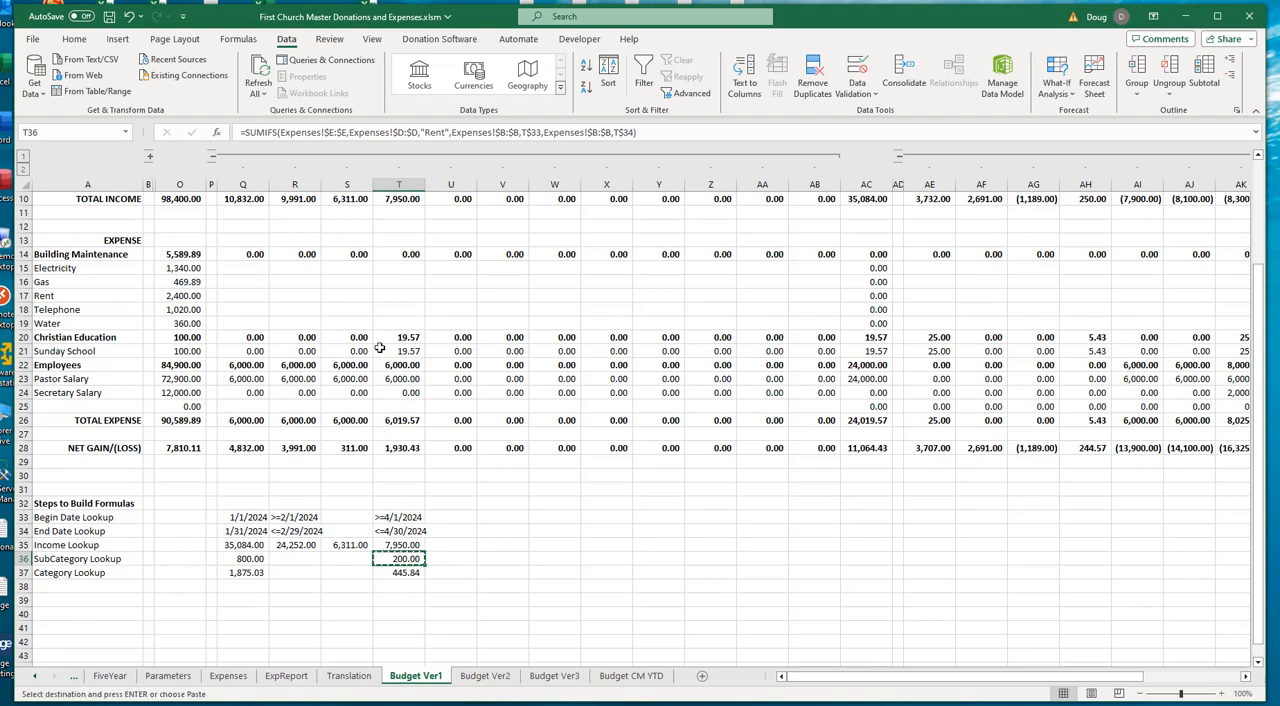
click(405, 293)
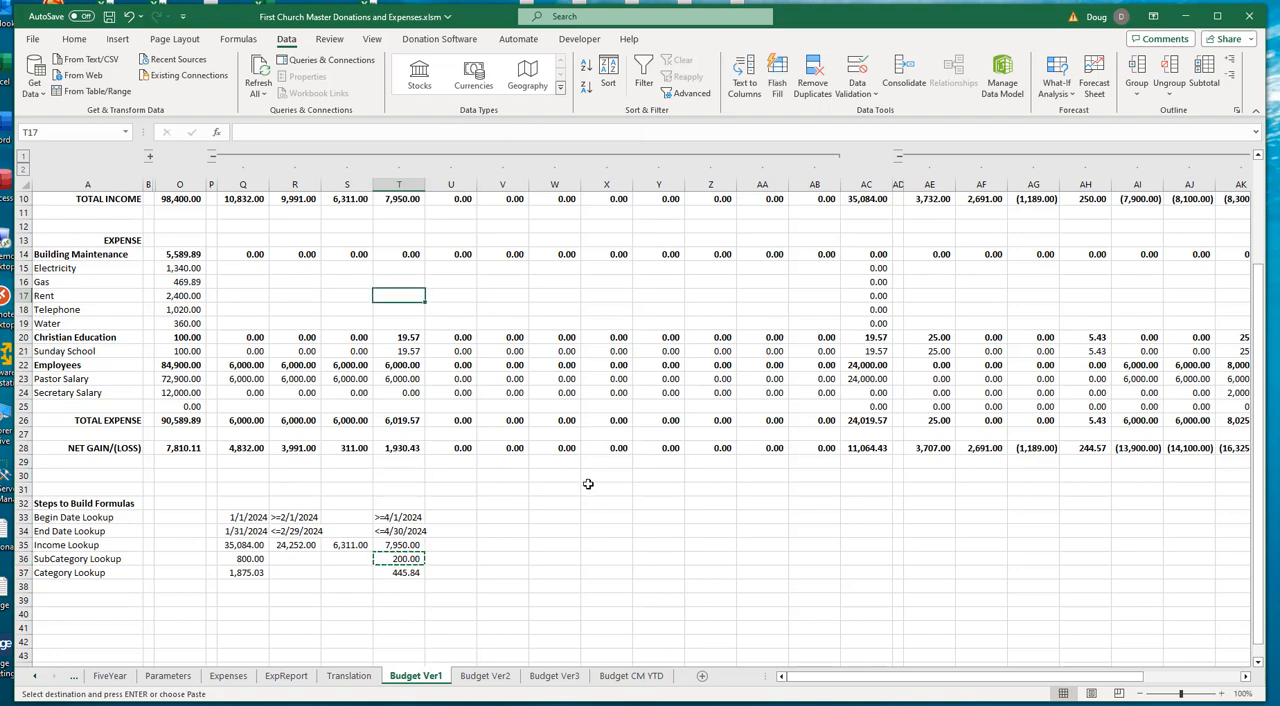
key(ctrl+v)
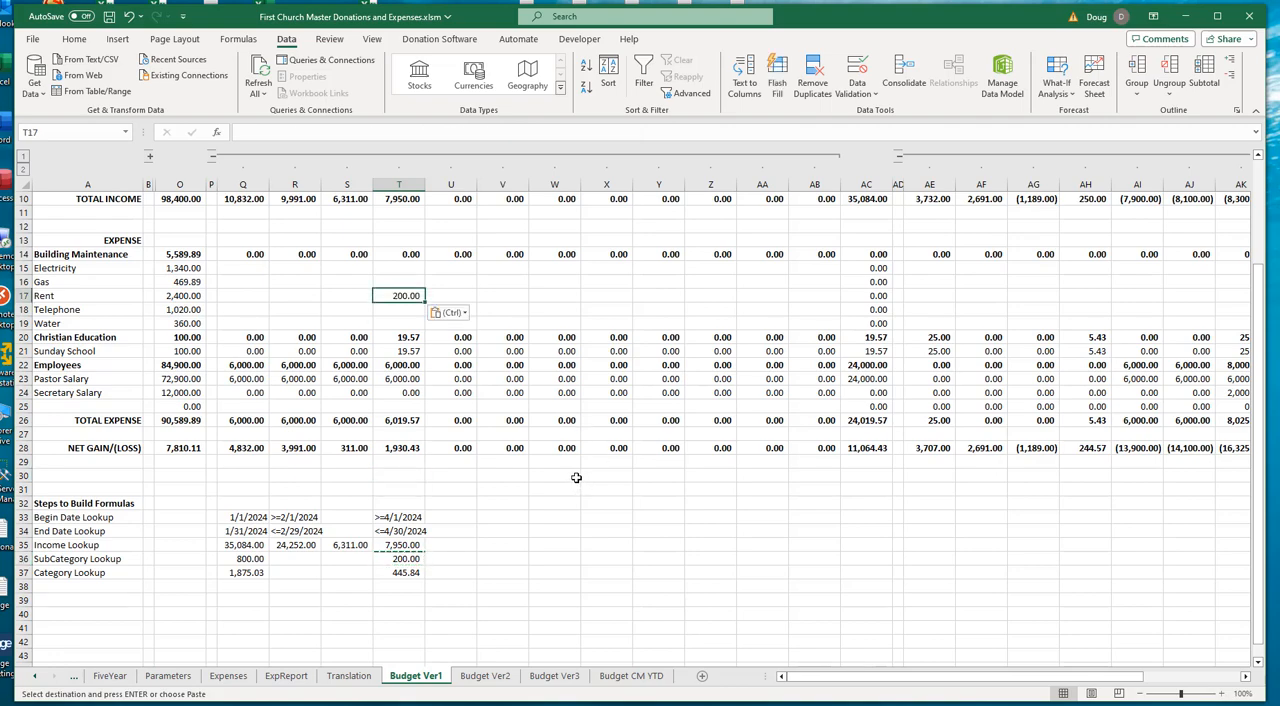
- Repoint the date criteria in T17's Rent formula to the April begin and end dates in T$3 and T$4
scroll(576, 477, up, 2)
key(F2)
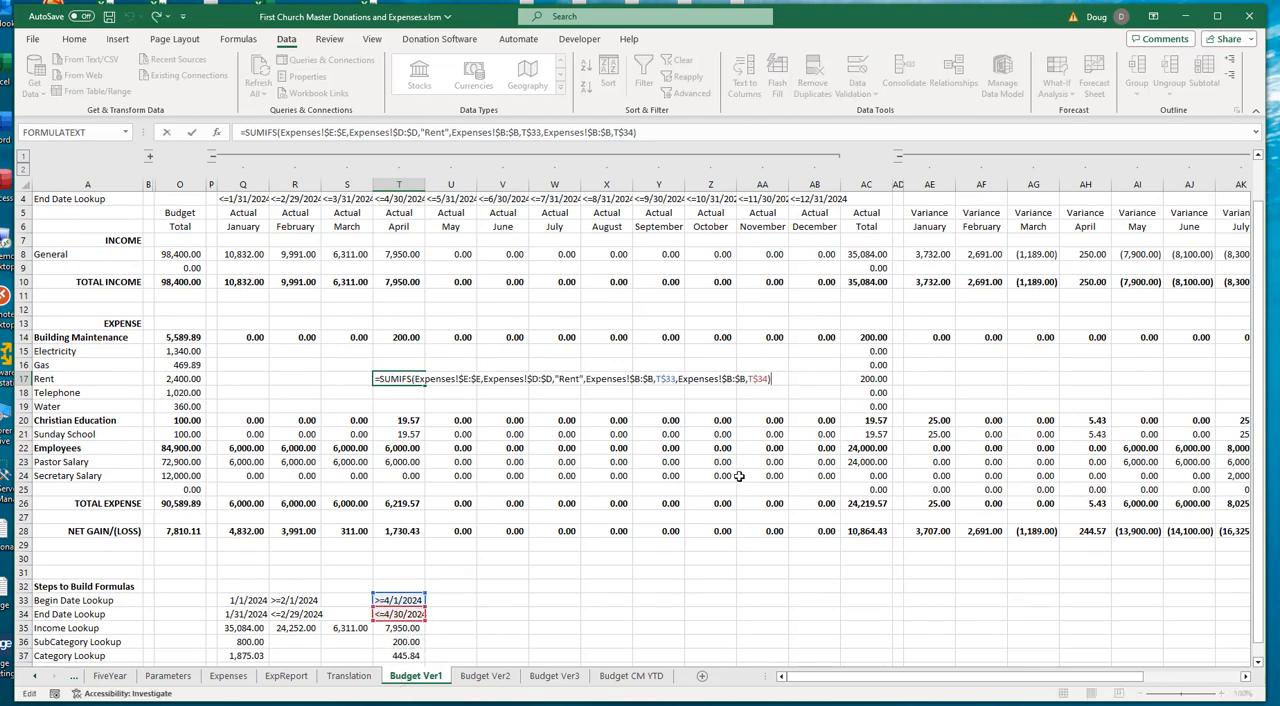
scroll(557, 409, up, 1)
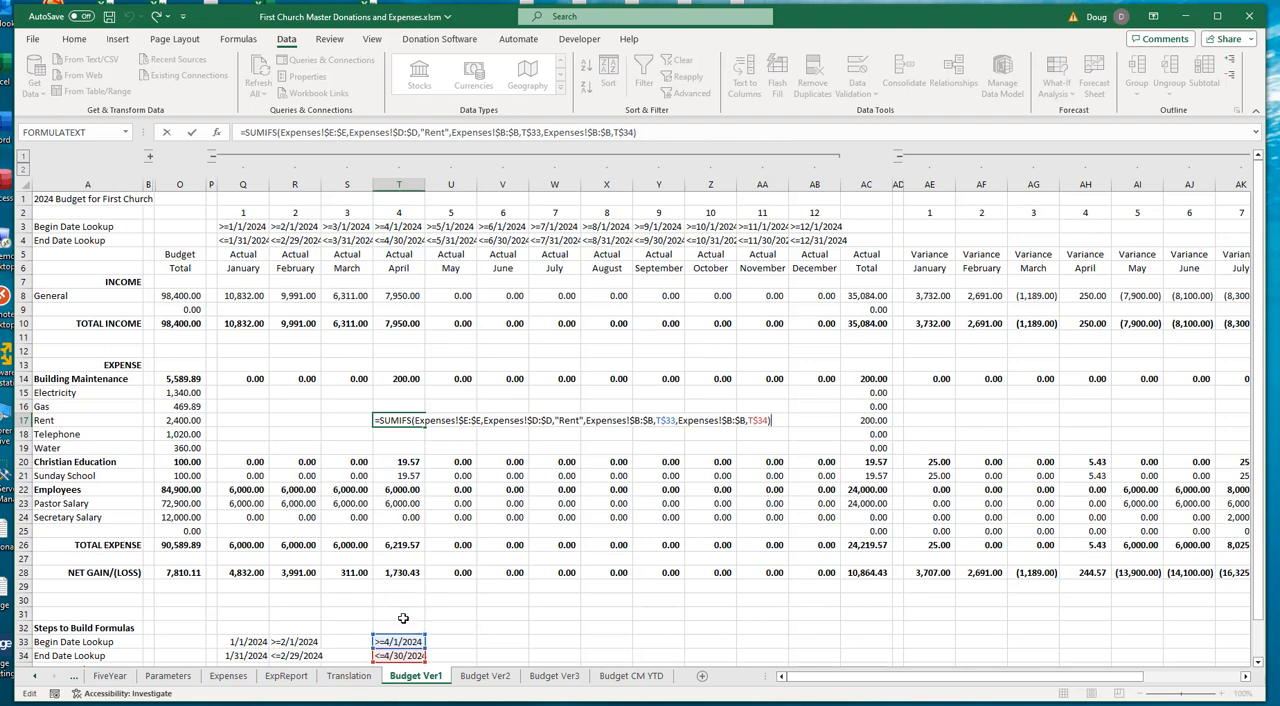
drag(397, 638, 398, 226)
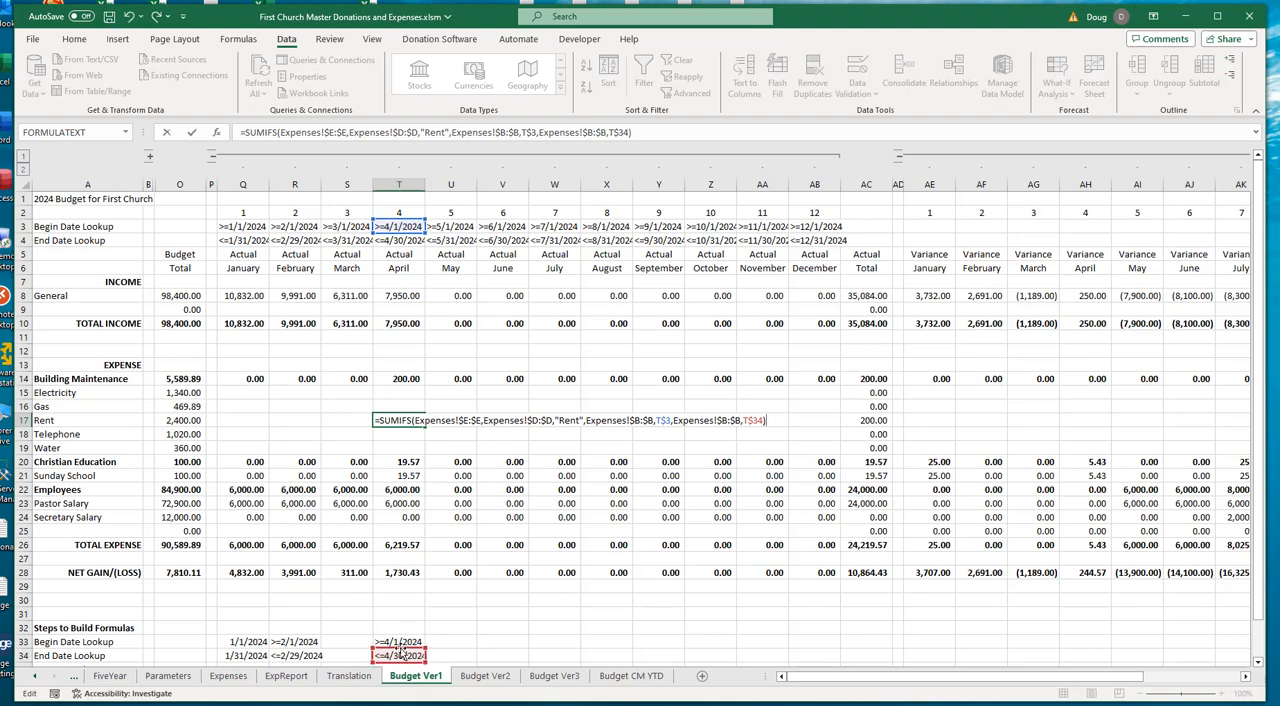
drag(401, 652, 410, 249)
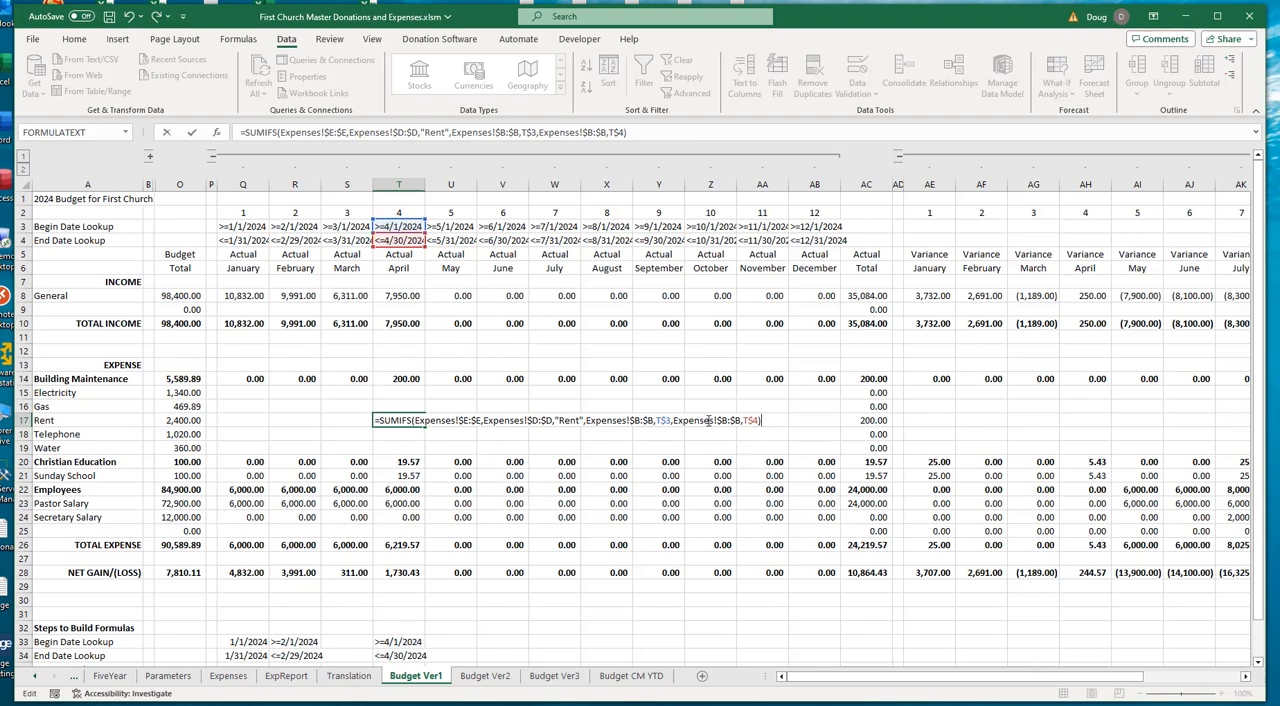
- Replace the hard-coded "Rent" criterion in T17's formula with the column-locked reference $A17
click(583, 419)
key(BackSpace)
key(BackSpace)
key(BackSpace)
key(BackSpace)
key(BackSpace)
key(BackSpace)
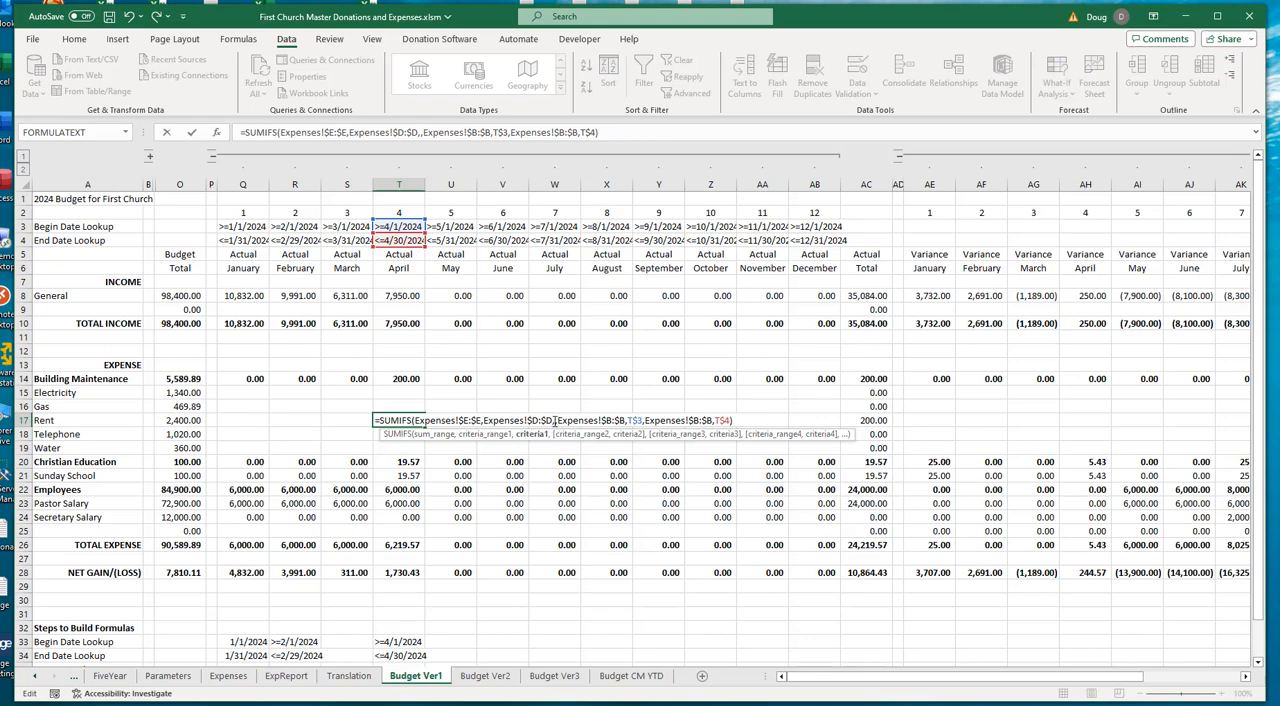
click(48, 420)
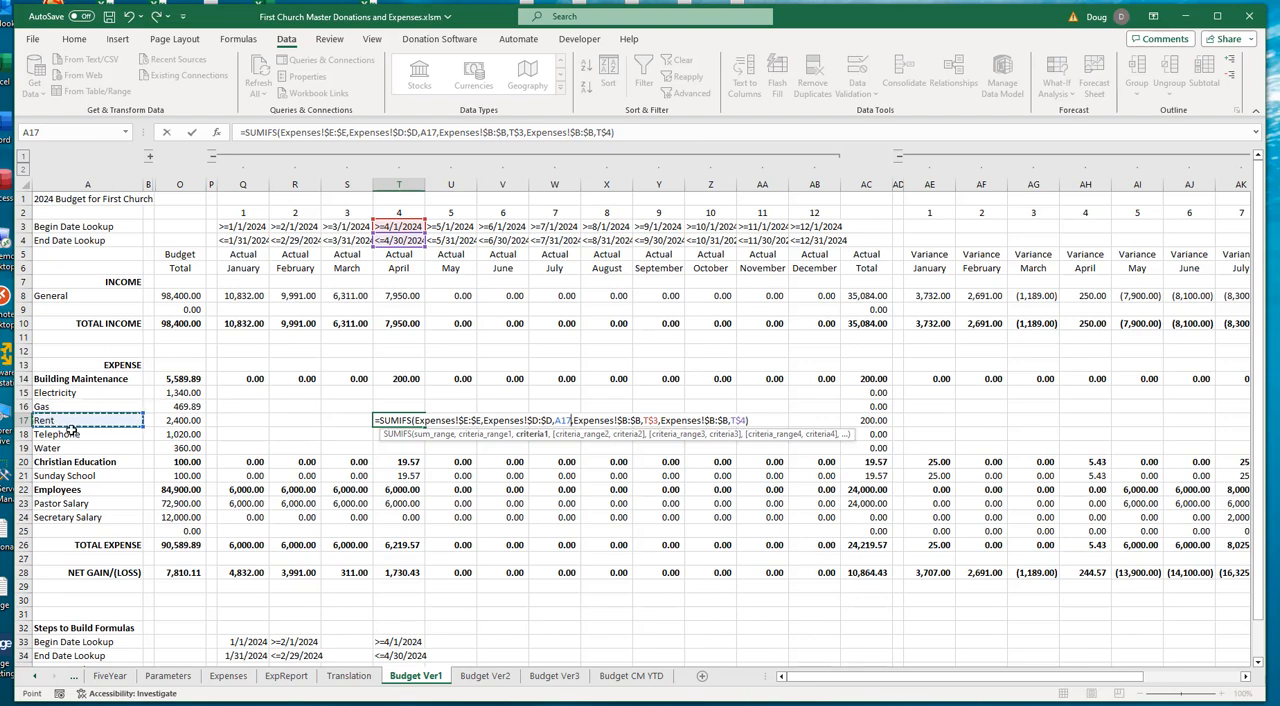
click(560, 421)
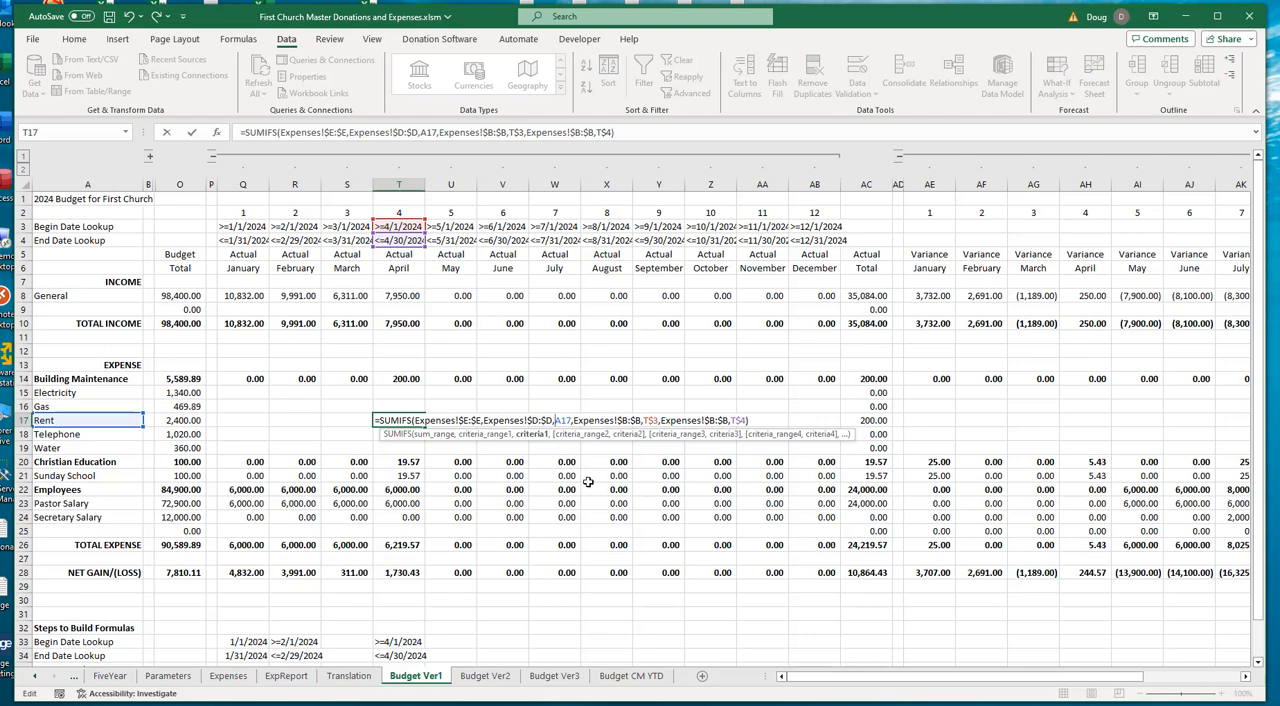
text($)
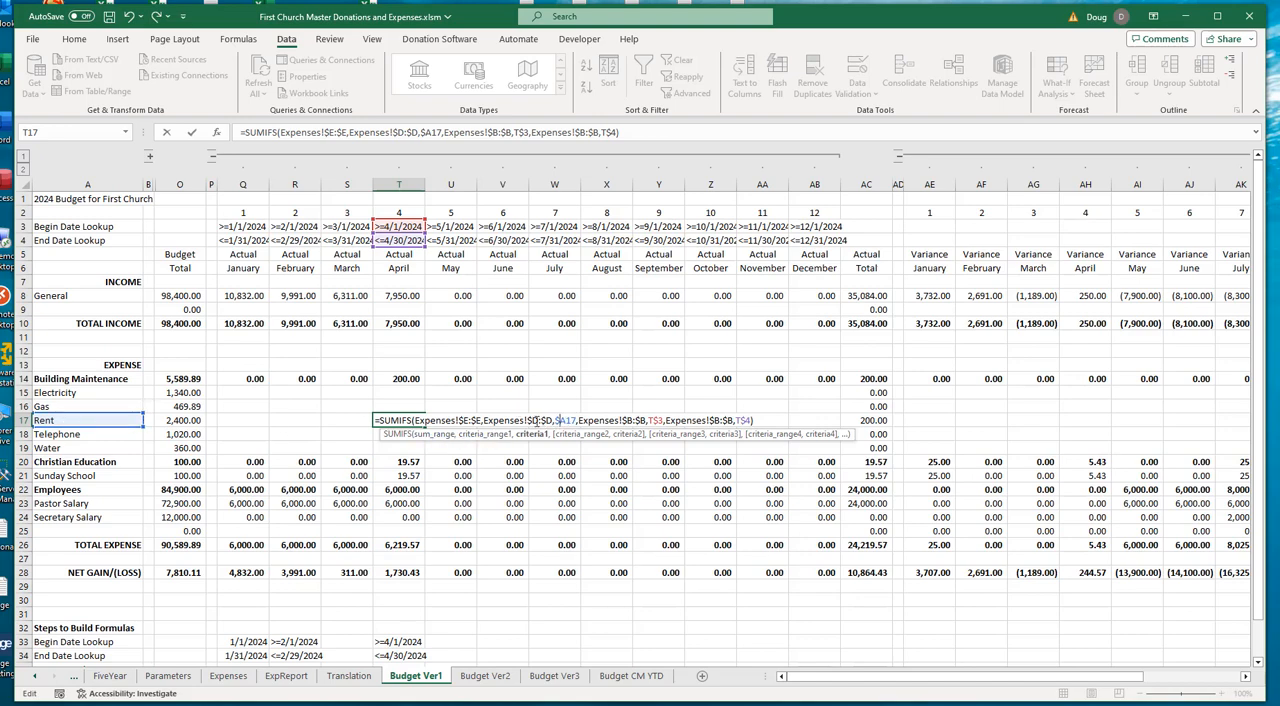
key(Return)
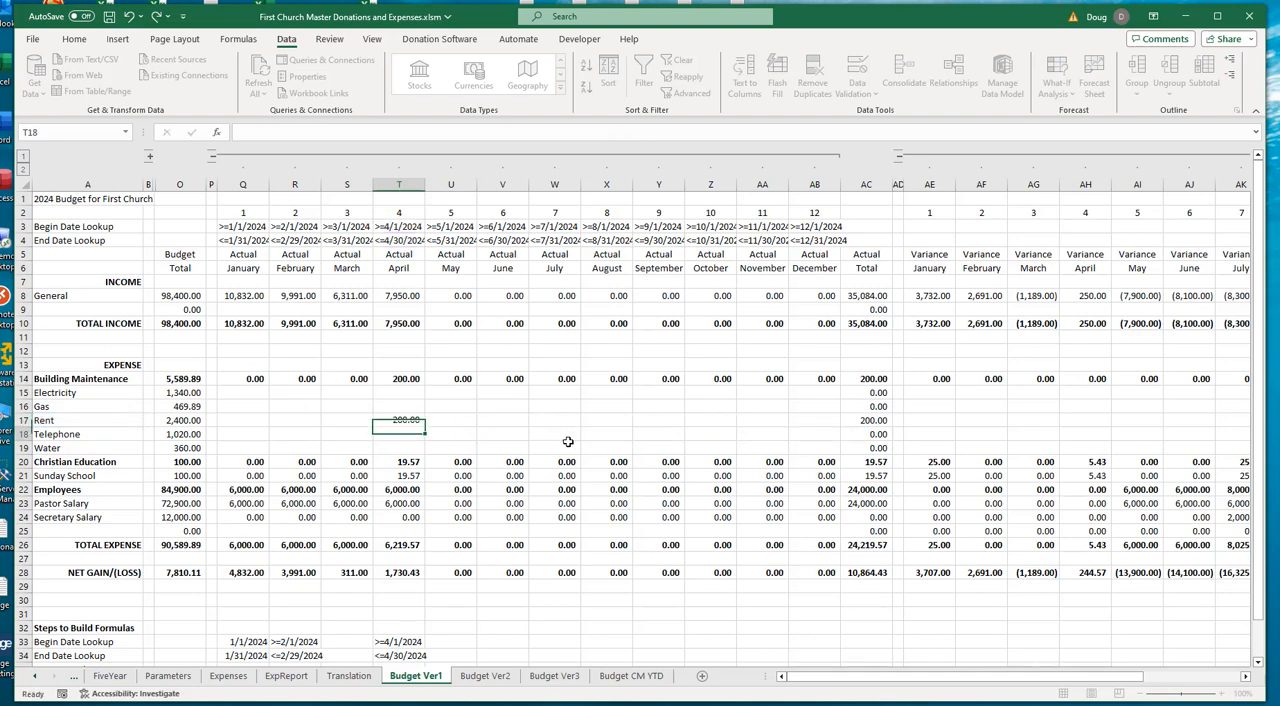
- Copy T17's formula into January's Building Maintenance subcategories Q15:Q19, and fill them across through December in column AB
click(405, 421)
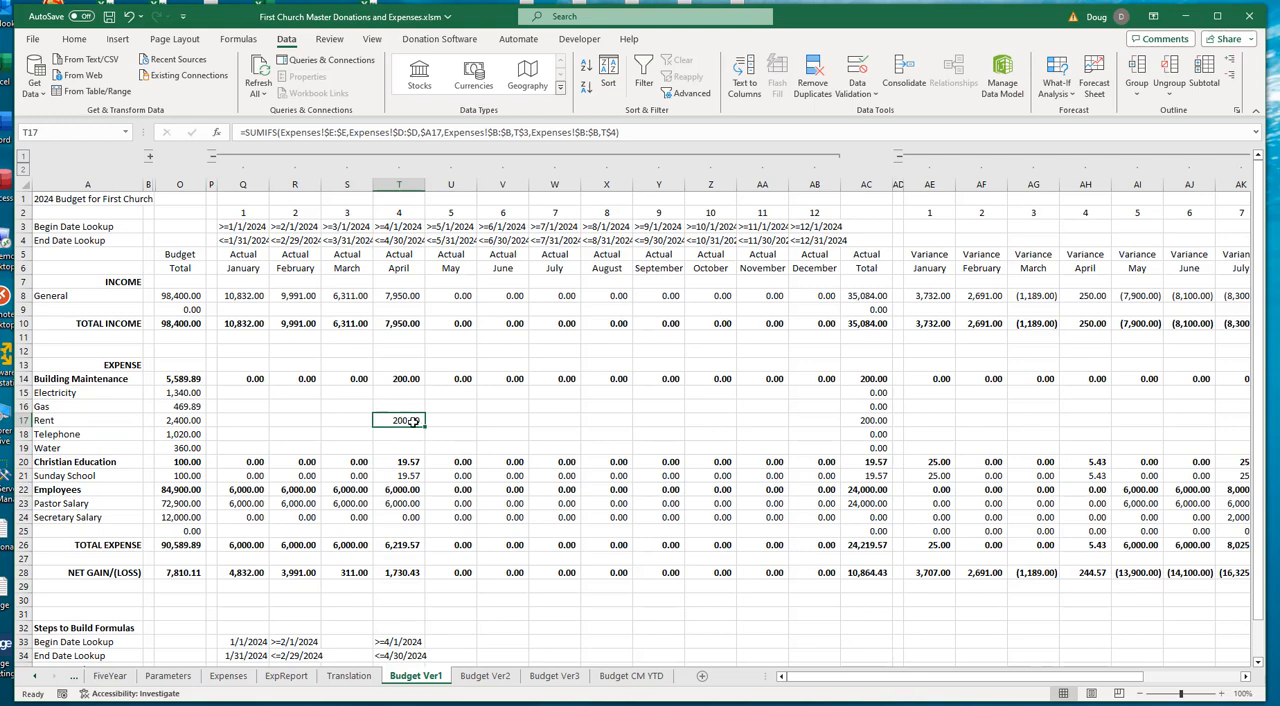
key(ctrl+c)
drag(243, 393, 254, 446)
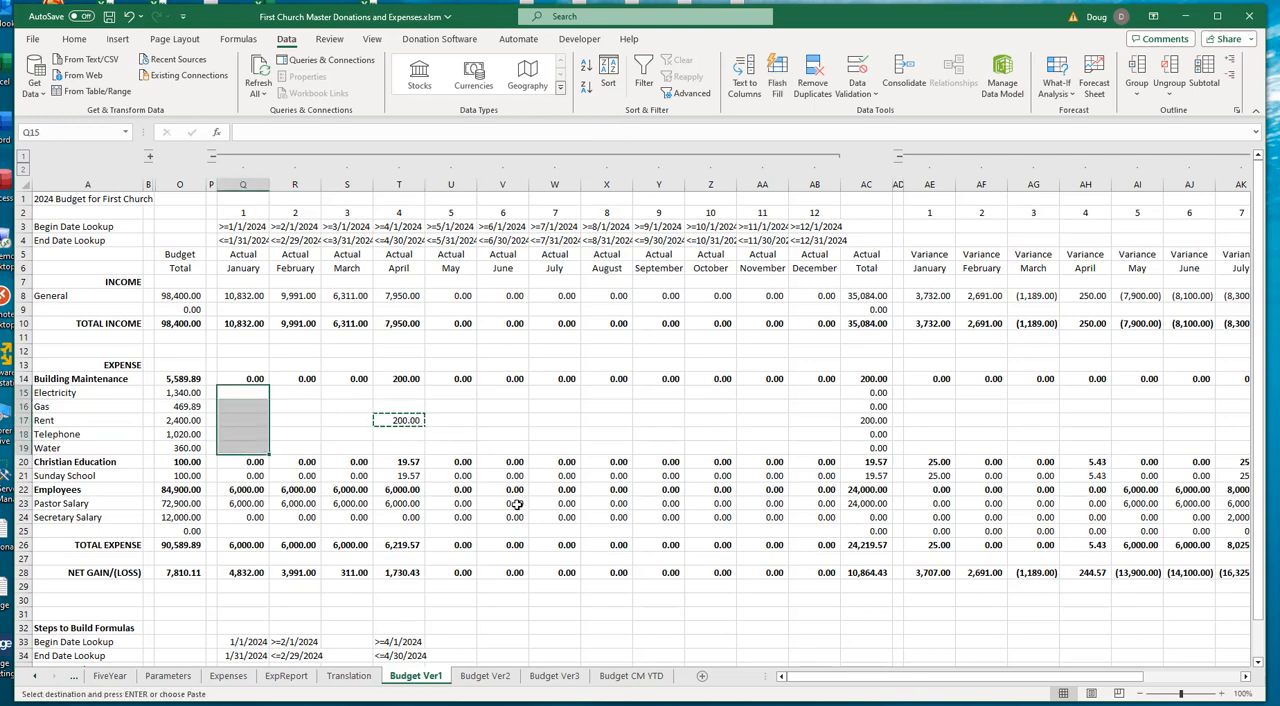
key(ctrl+v)
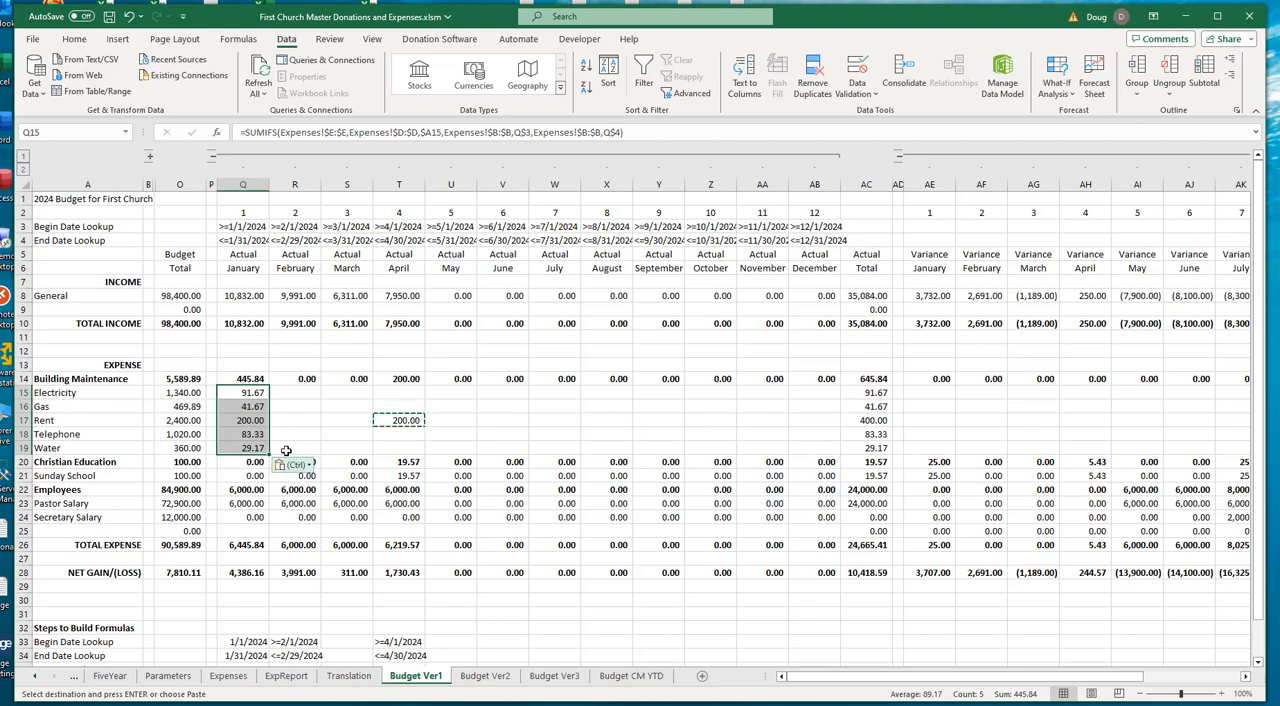
drag(268, 458, 830, 462)
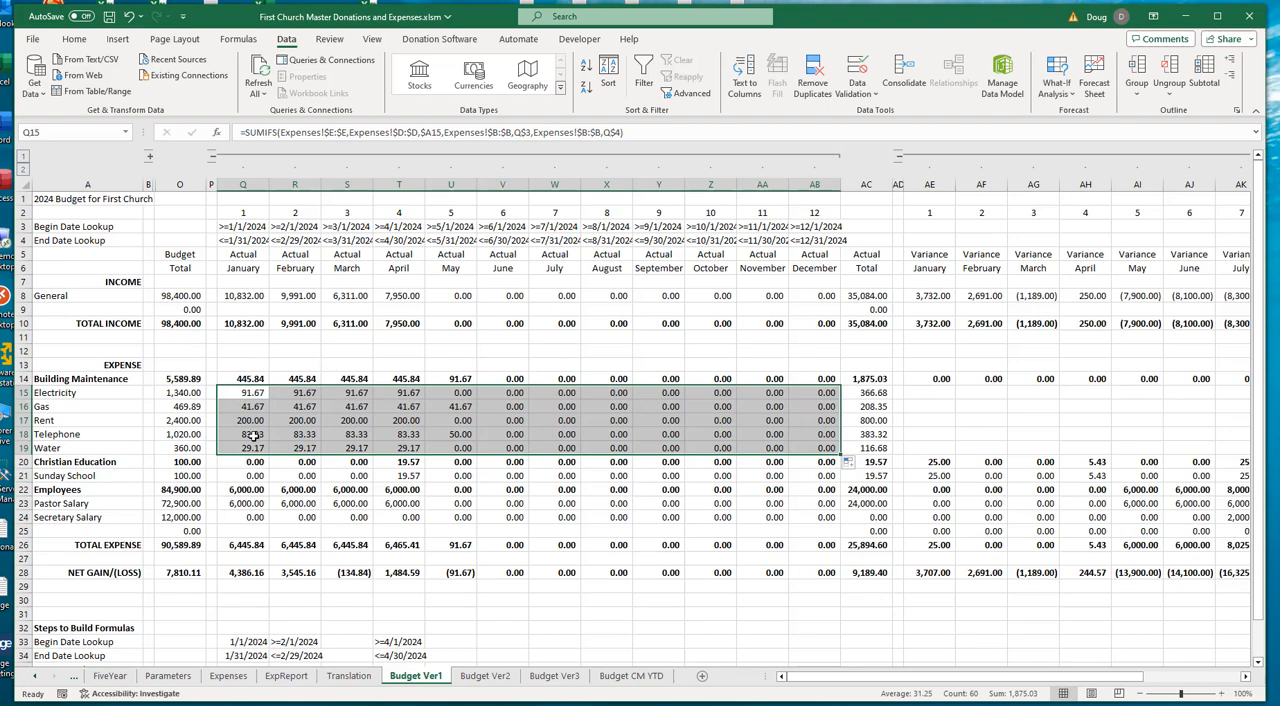
- Check January's Sunday School and Secretary Salary formulas in Q21 and Q24, and the sum of the Building Maintenance subcategories Q15:Q19
click(250, 476)
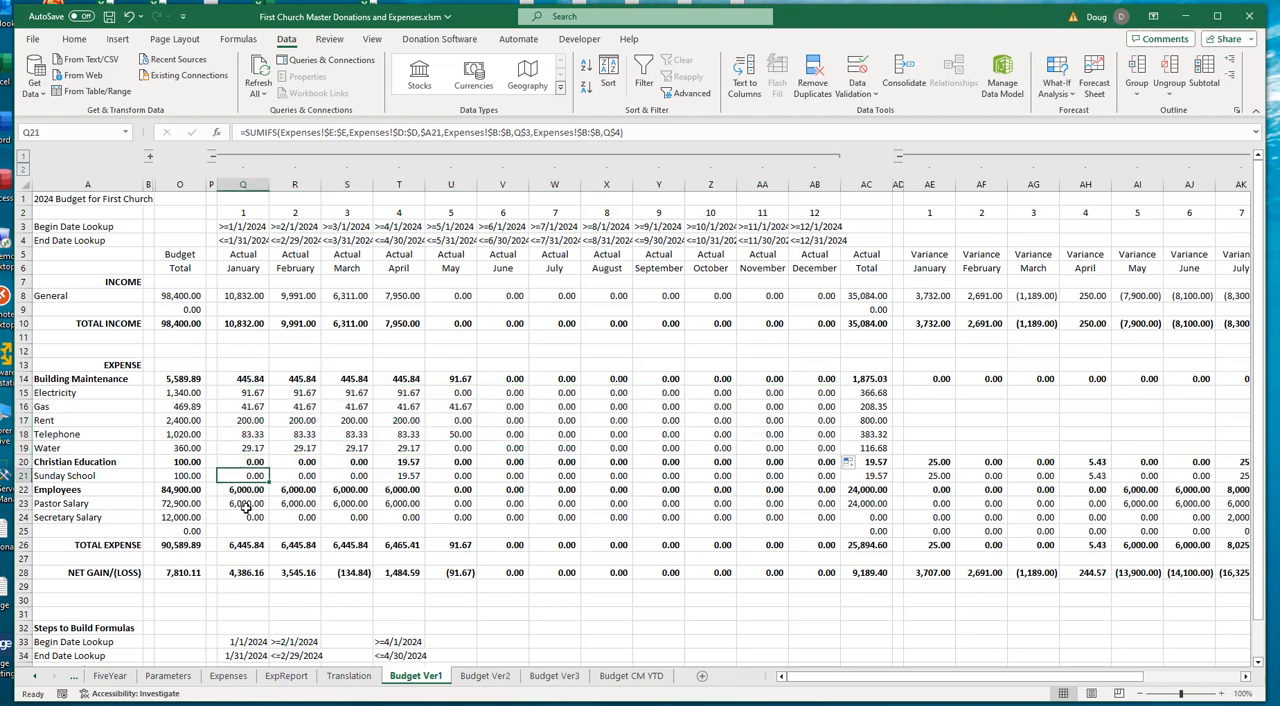
click(256, 518)
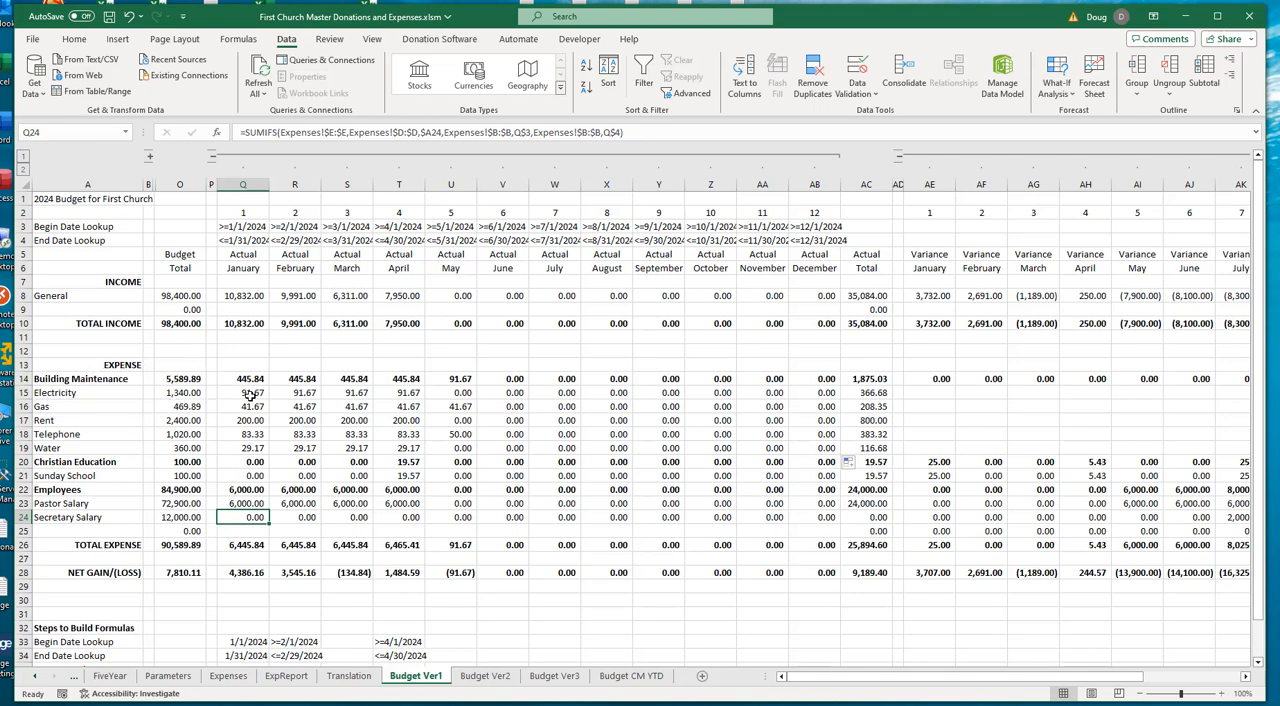
drag(253, 393, 255, 449)
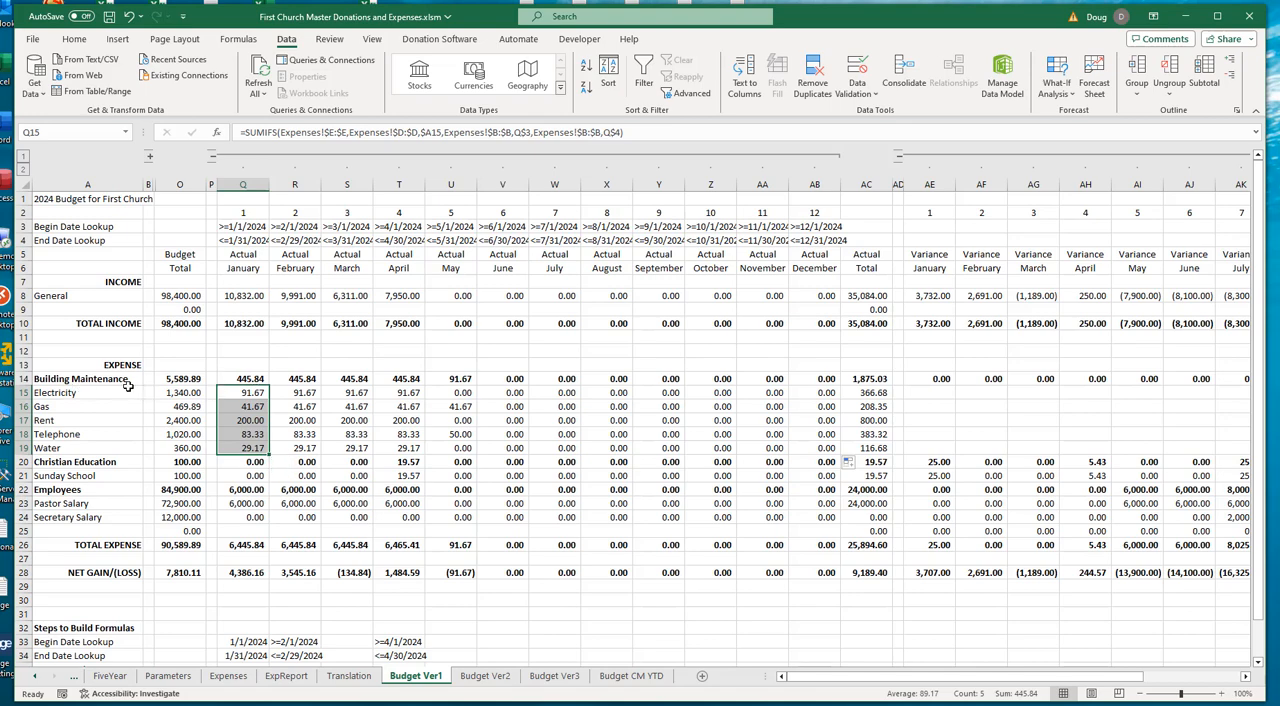
- Examine January's SUBTOTAL formulas for Building Maintenance in Q14, Employees in Q22 and Total Expense in Q26, including the range Q26 covers
click(246, 378)
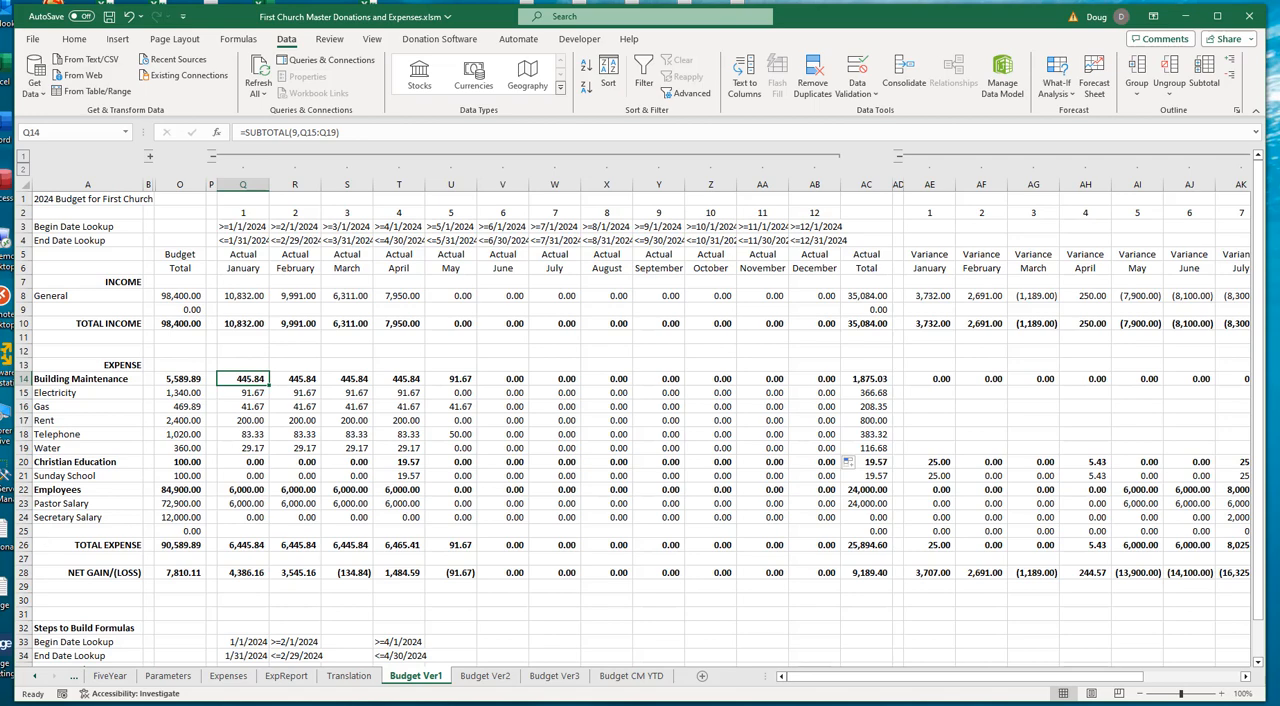
click(236, 546)
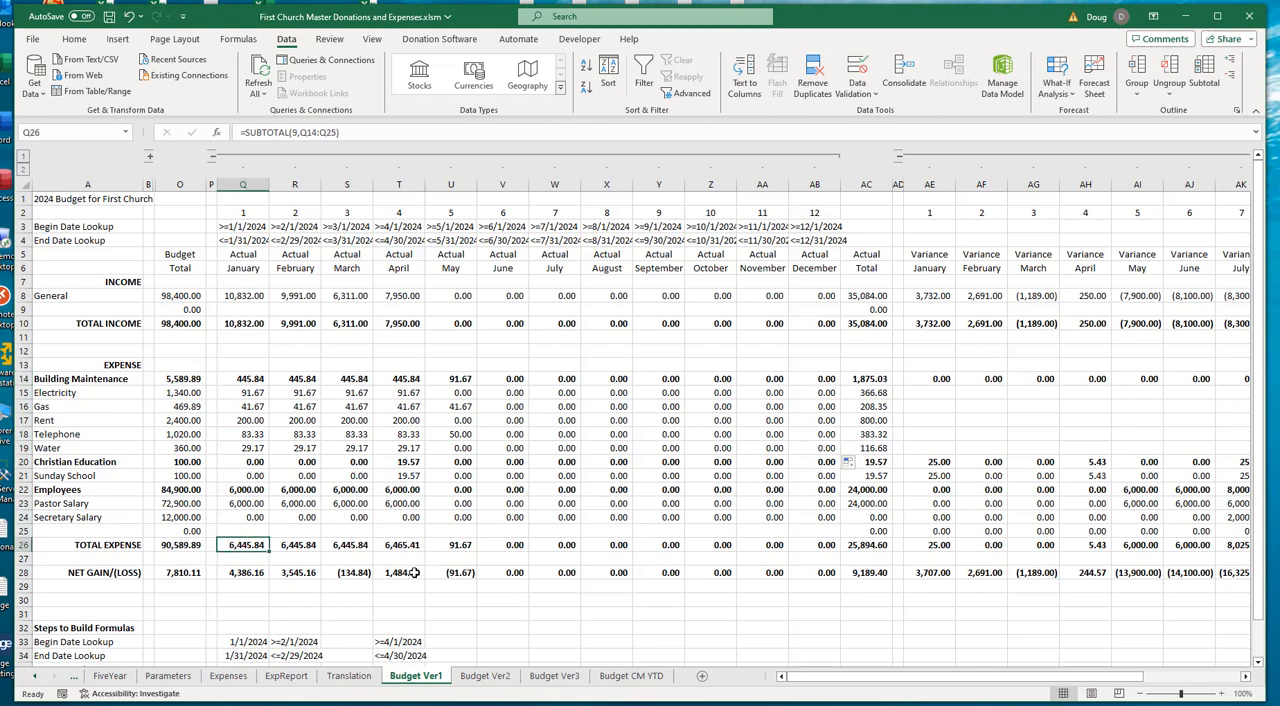
key(F2)
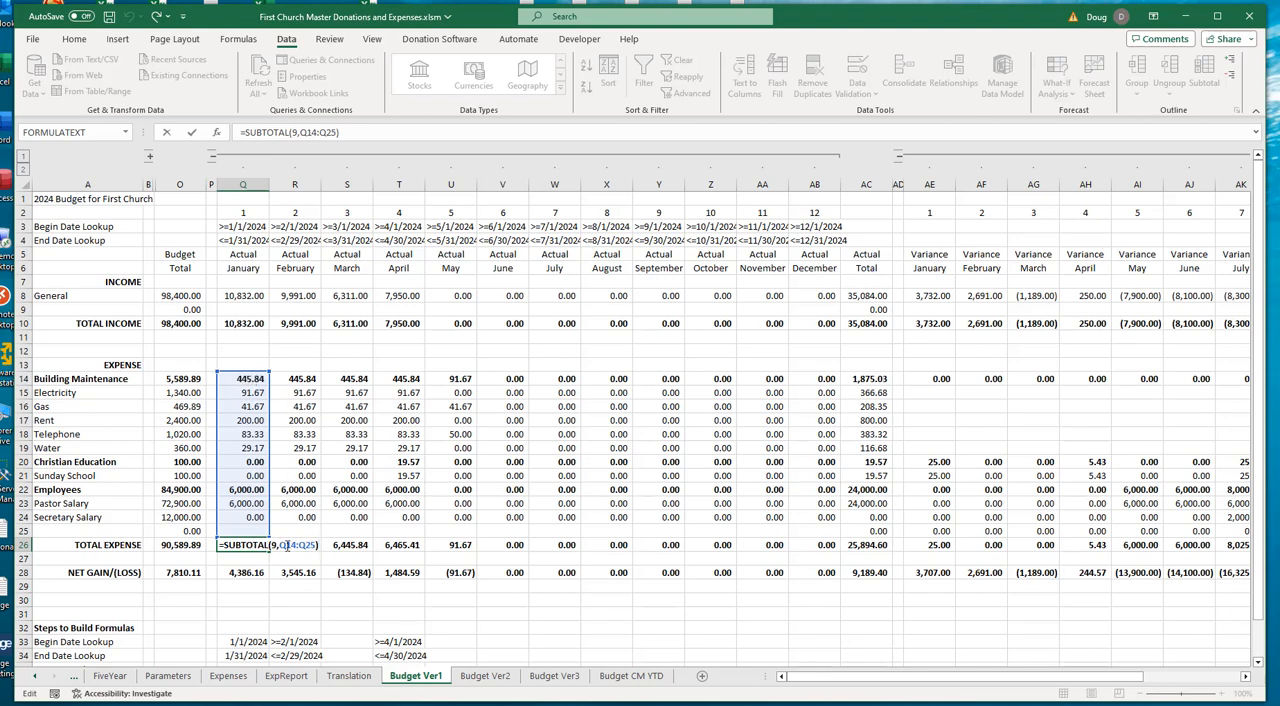
click(233, 603)
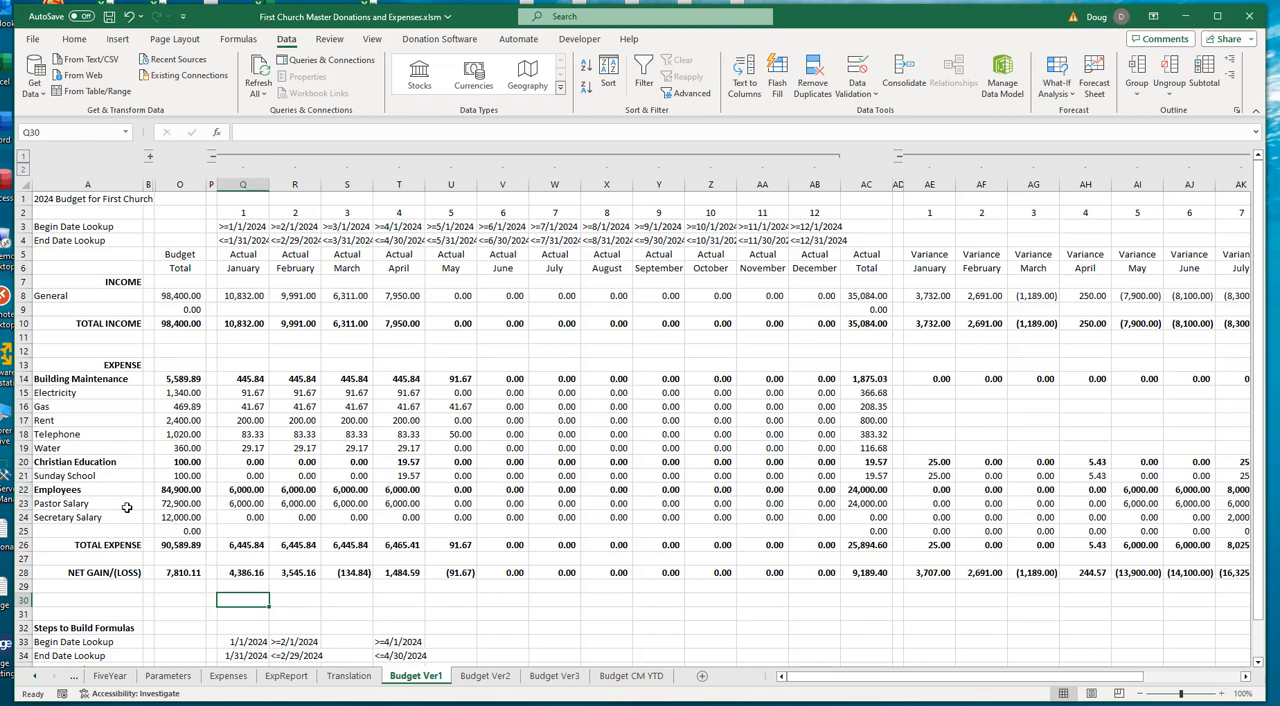
click(241, 492)
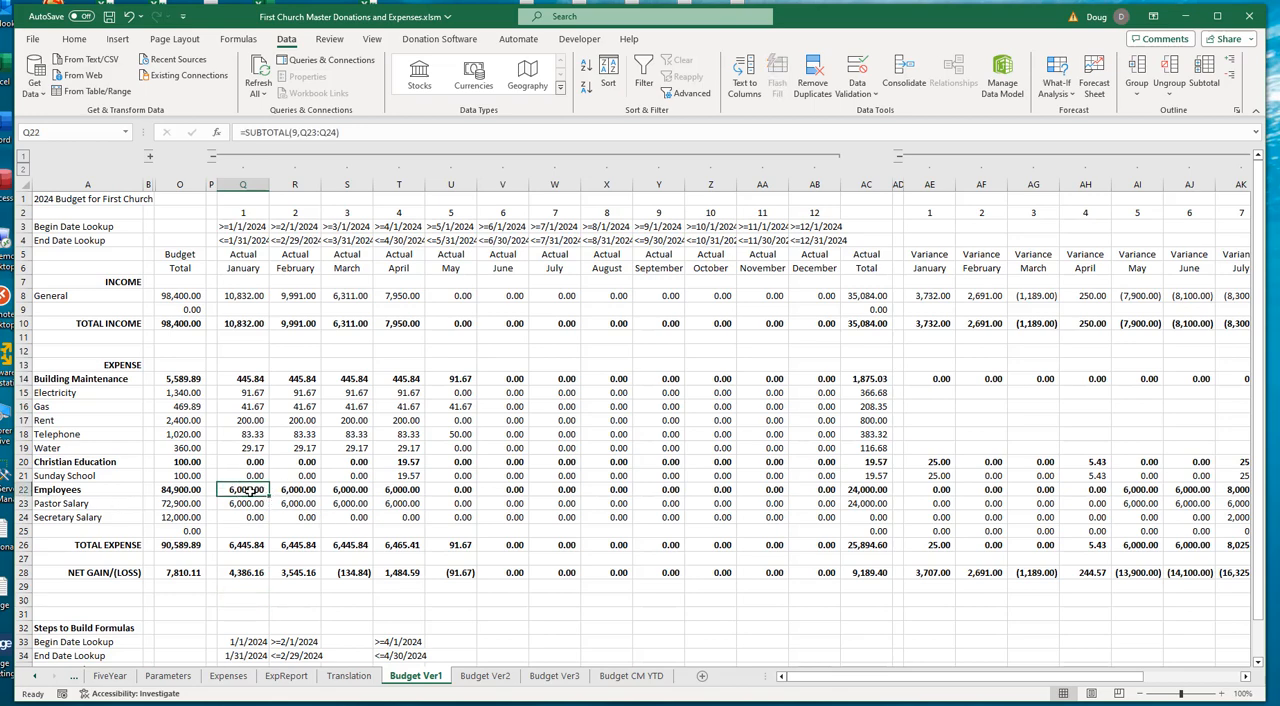
click(243, 545)
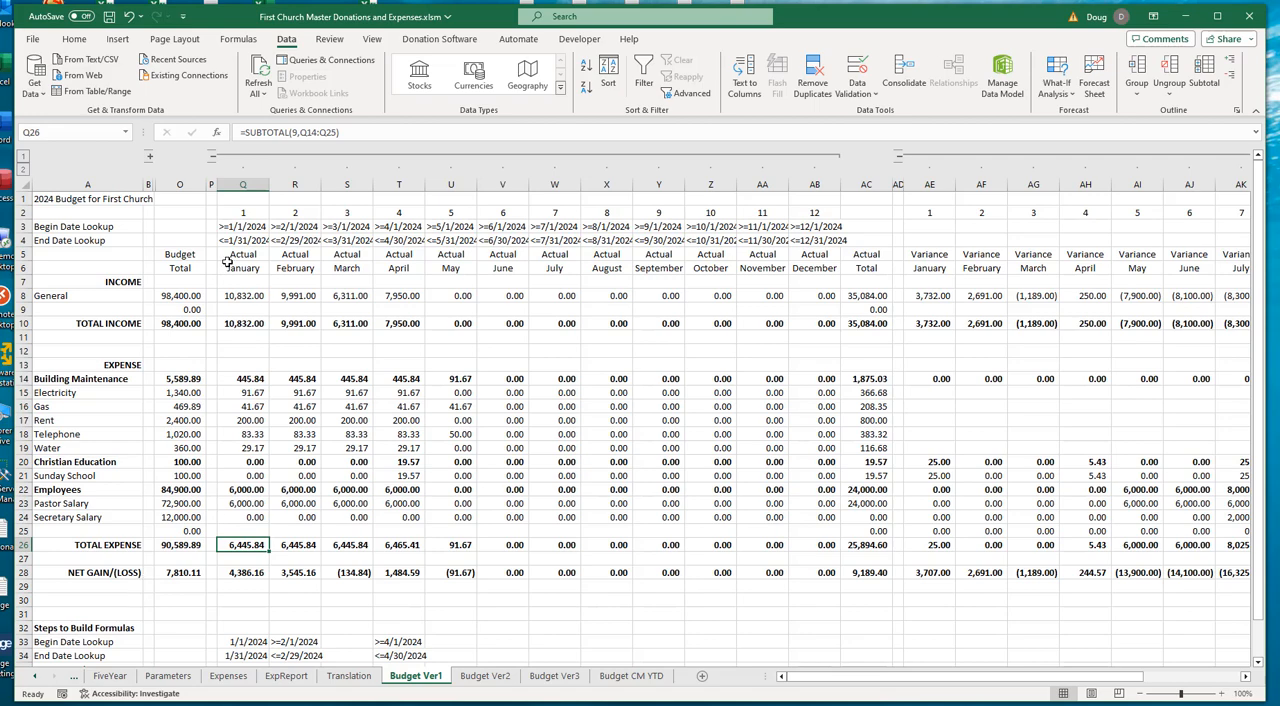
- Check January's Net Gain/(Loss) formula in Q28 and May's Total Expense and Net Gain/(Loss) in column U
click(252, 573)
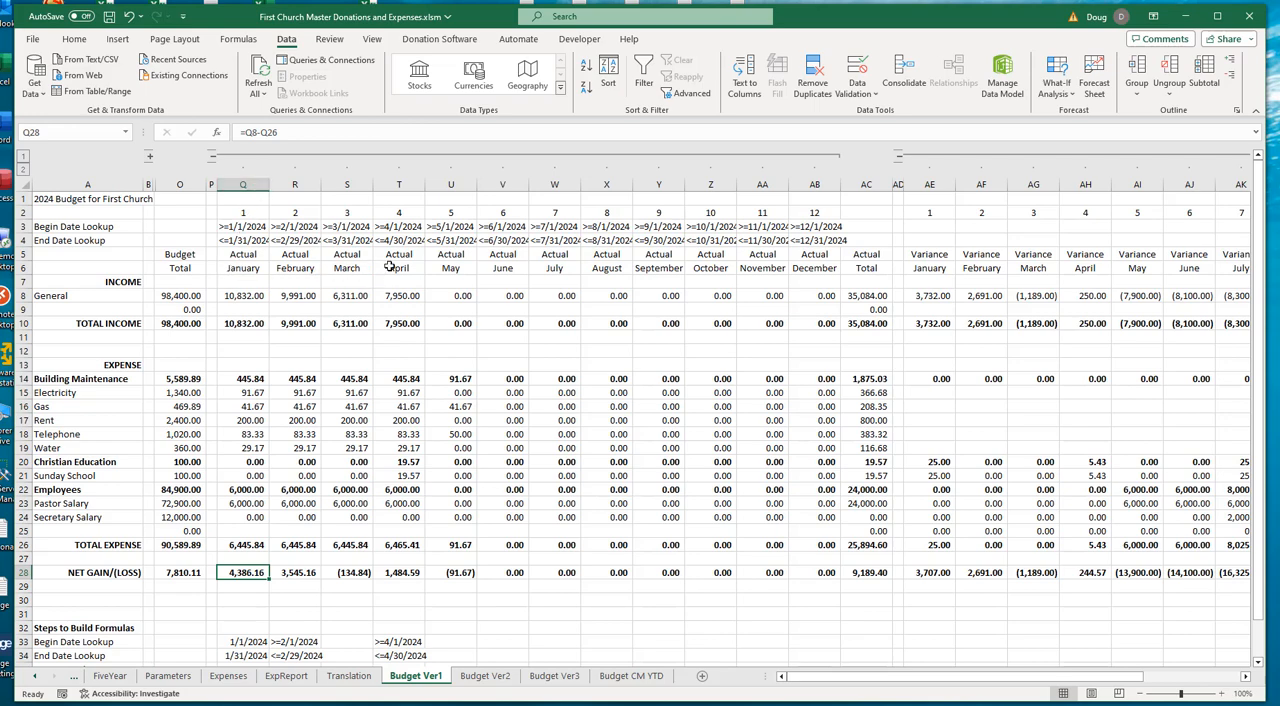
drag(450, 545, 452, 588)
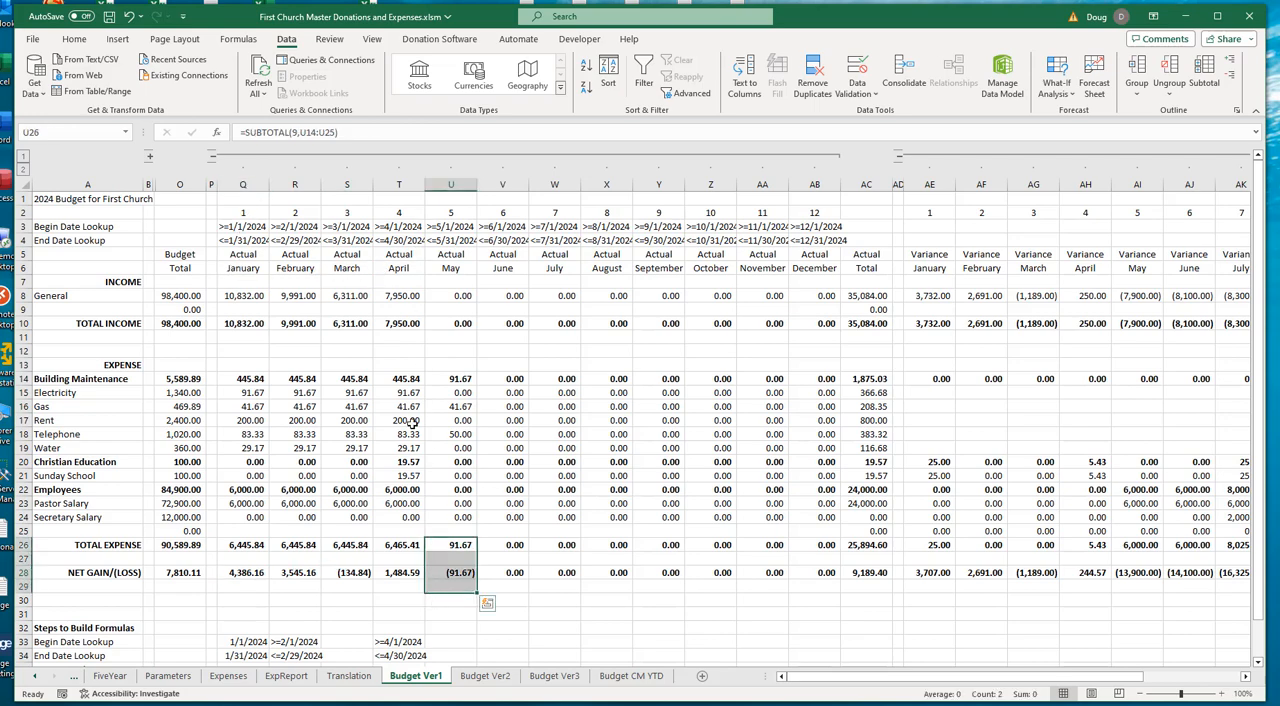
click(402, 350)
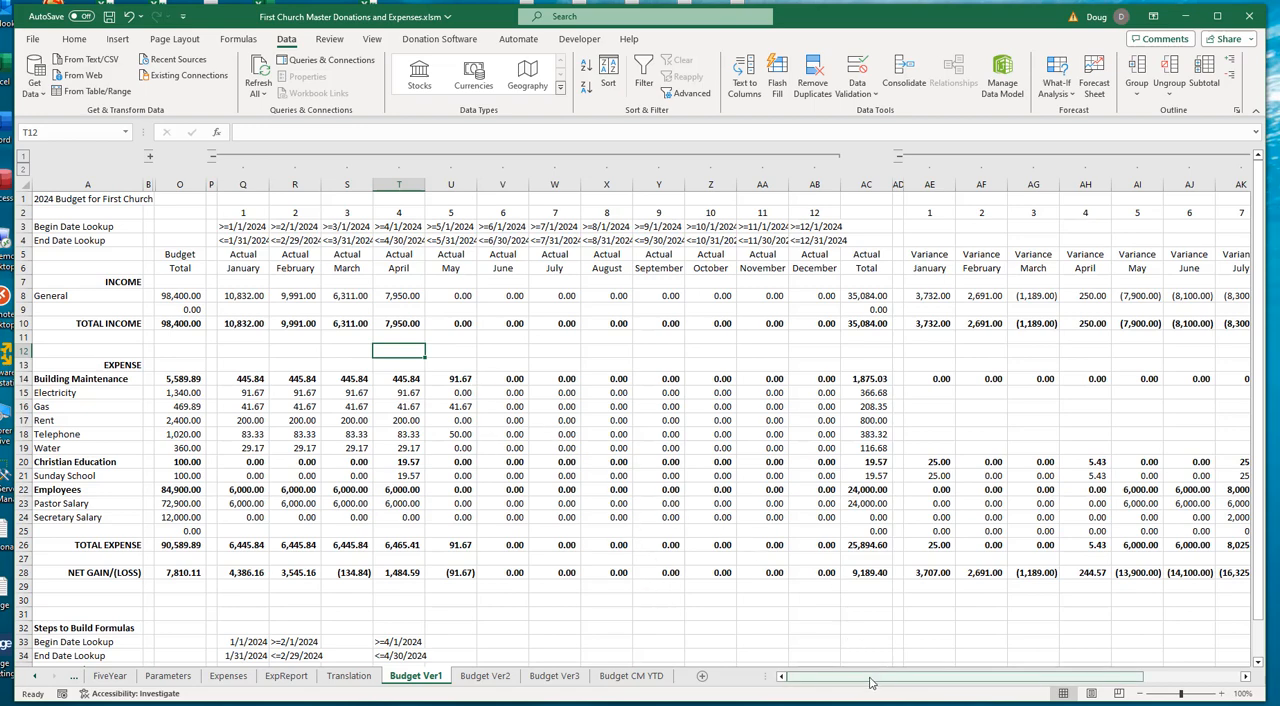
- Expand the monthly budget columns and compare January's General income variance formula in AE8 with its budget in C8 and actual in Q8
drag(871, 677, 1070, 682)
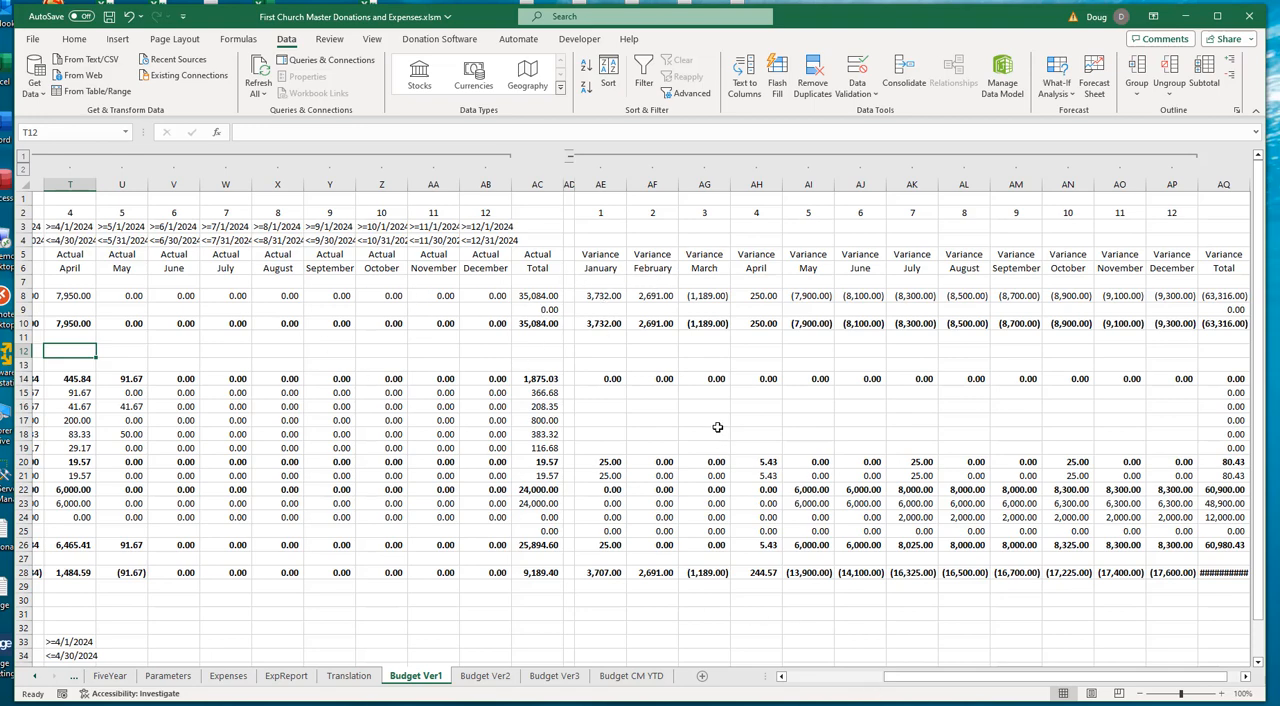
click(602, 296)
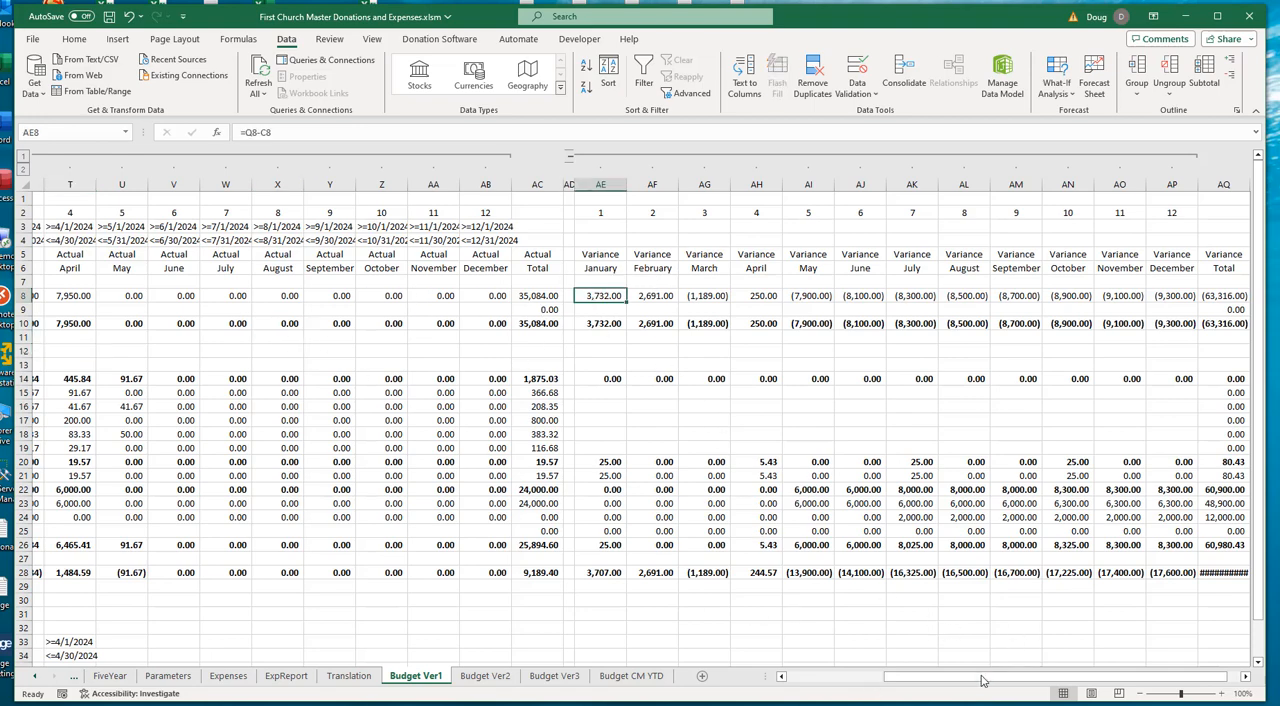
drag(975, 683, 880, 683)
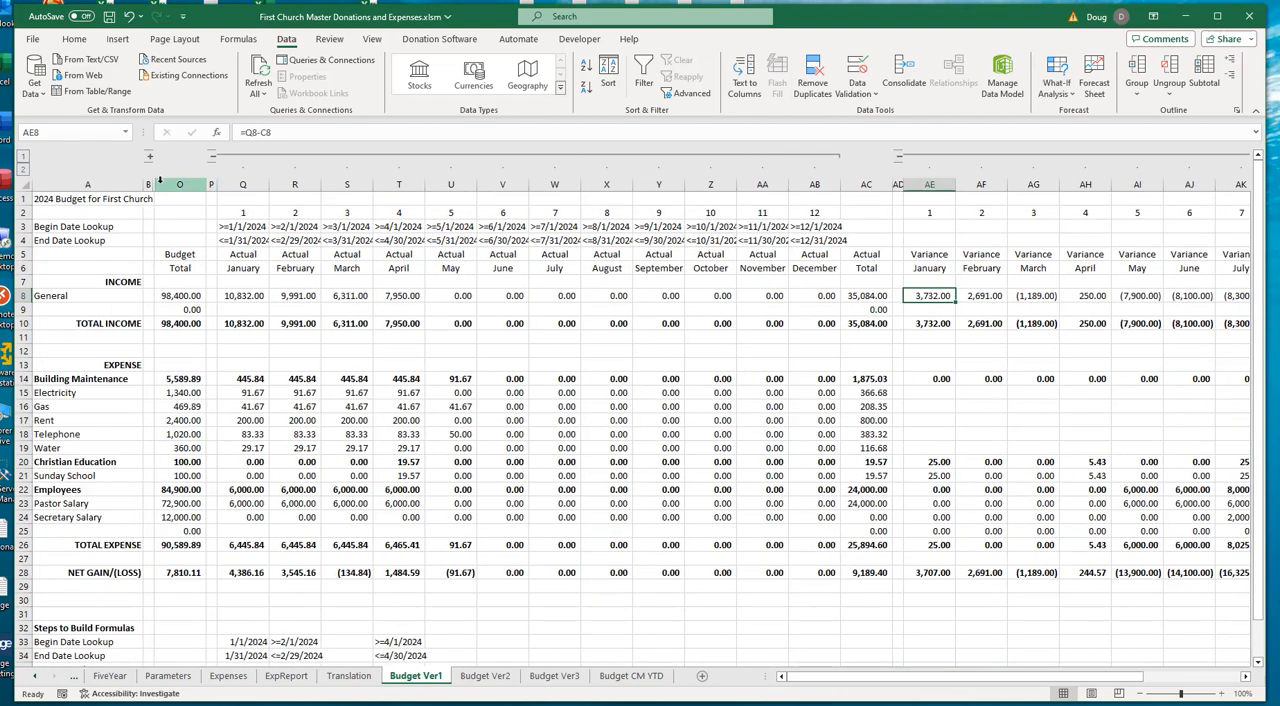
click(149, 156)
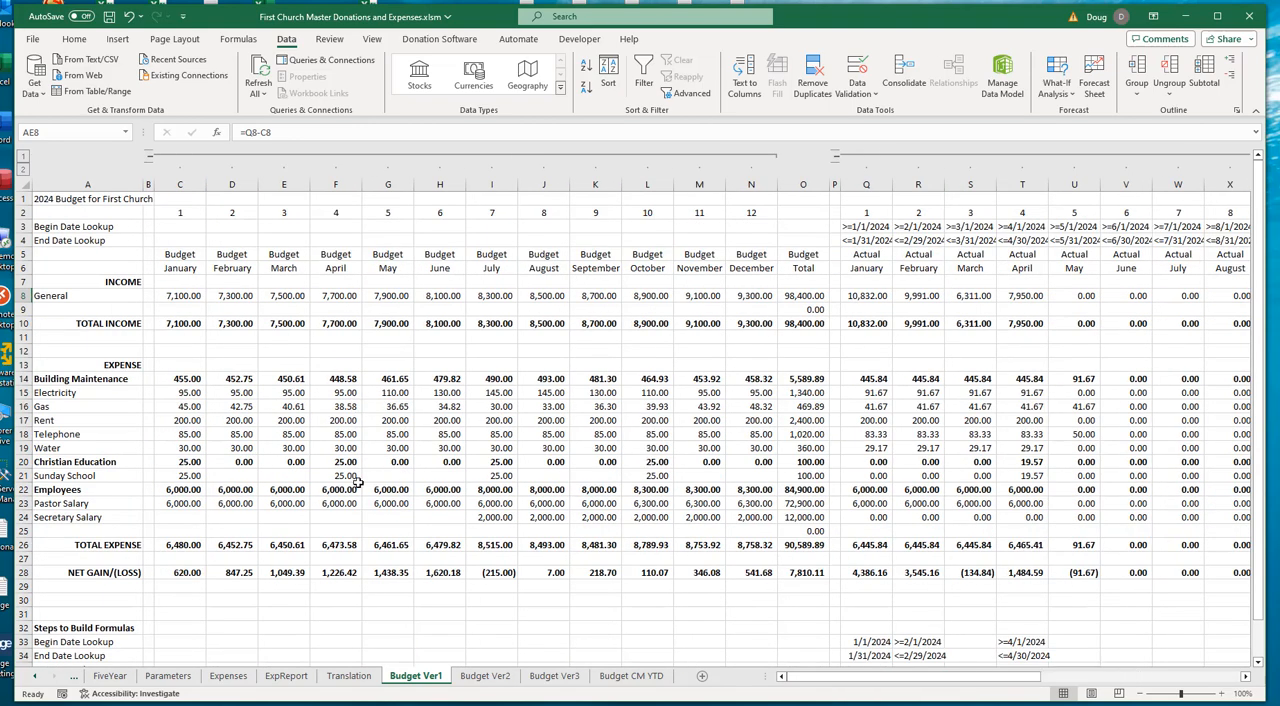
click(184, 297)
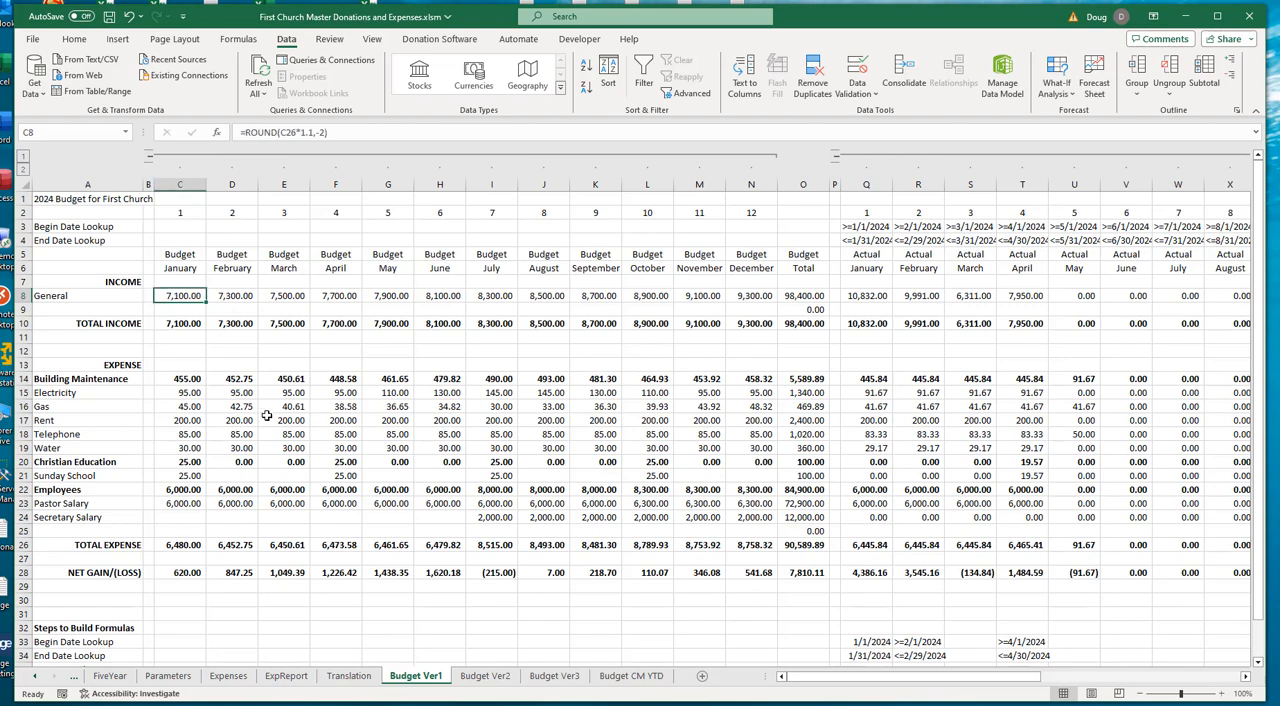
click(869, 297)
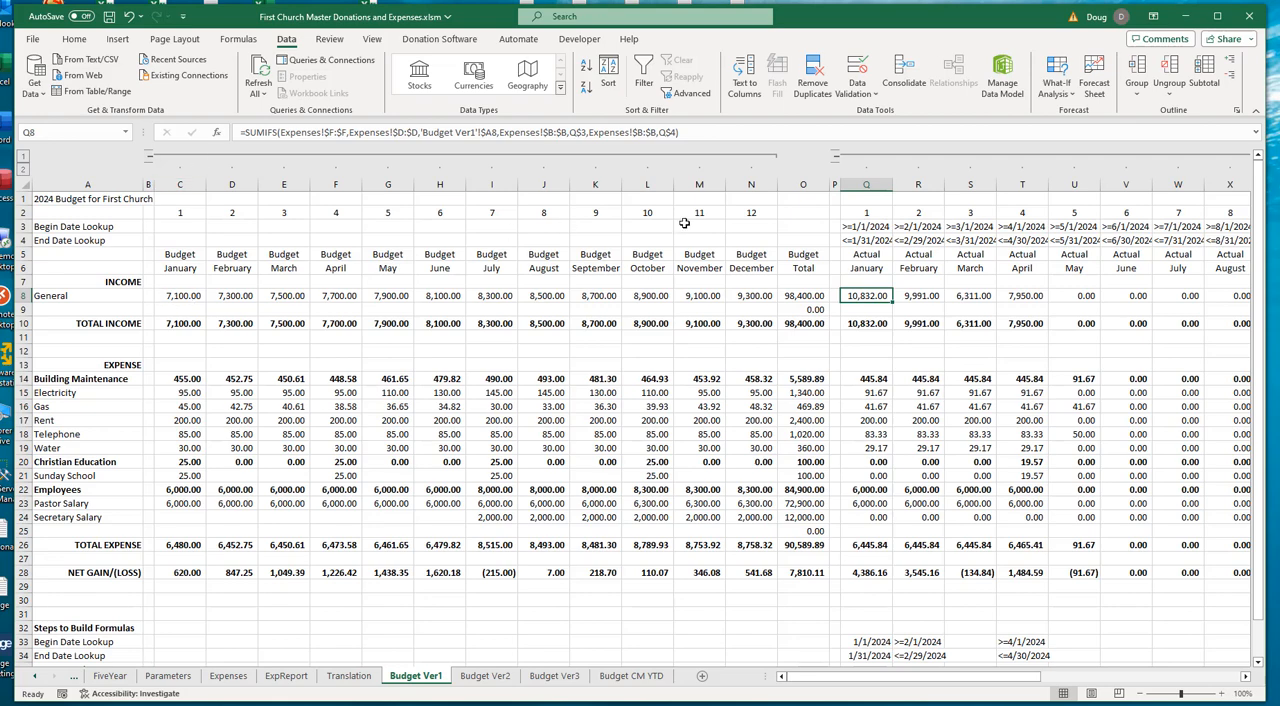
drag(900, 683, 1105, 684)
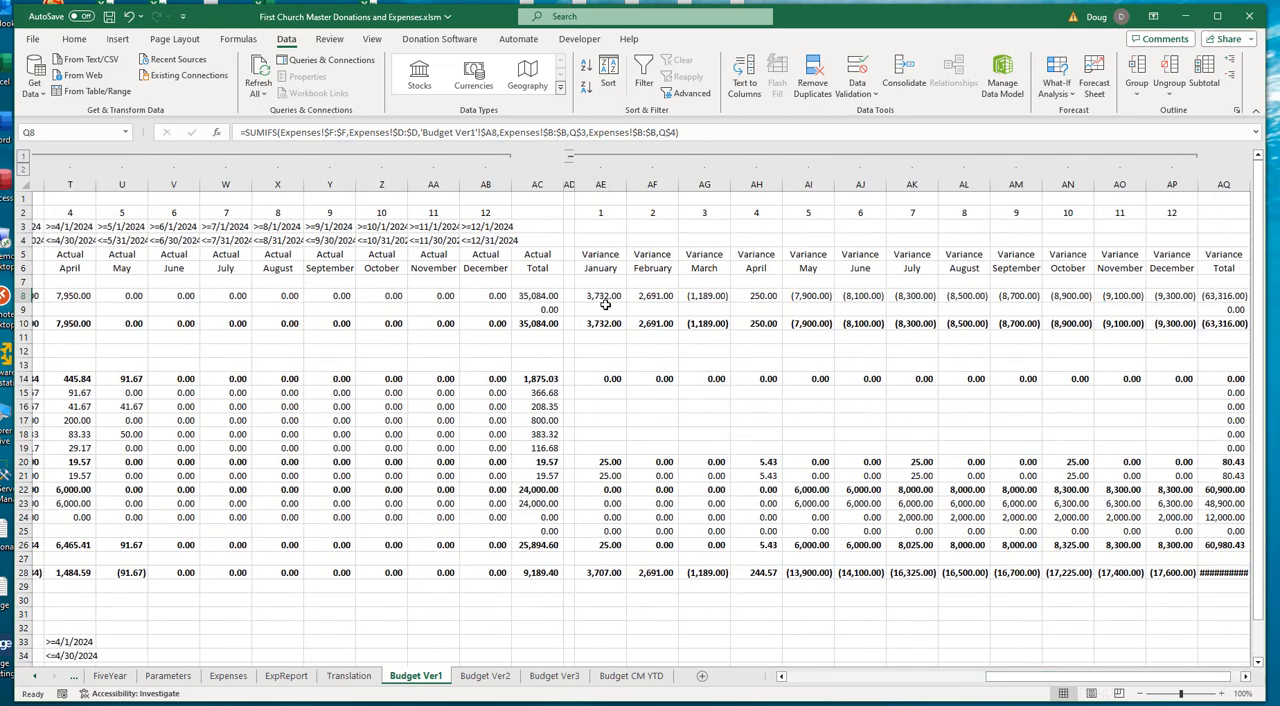
click(604, 297)
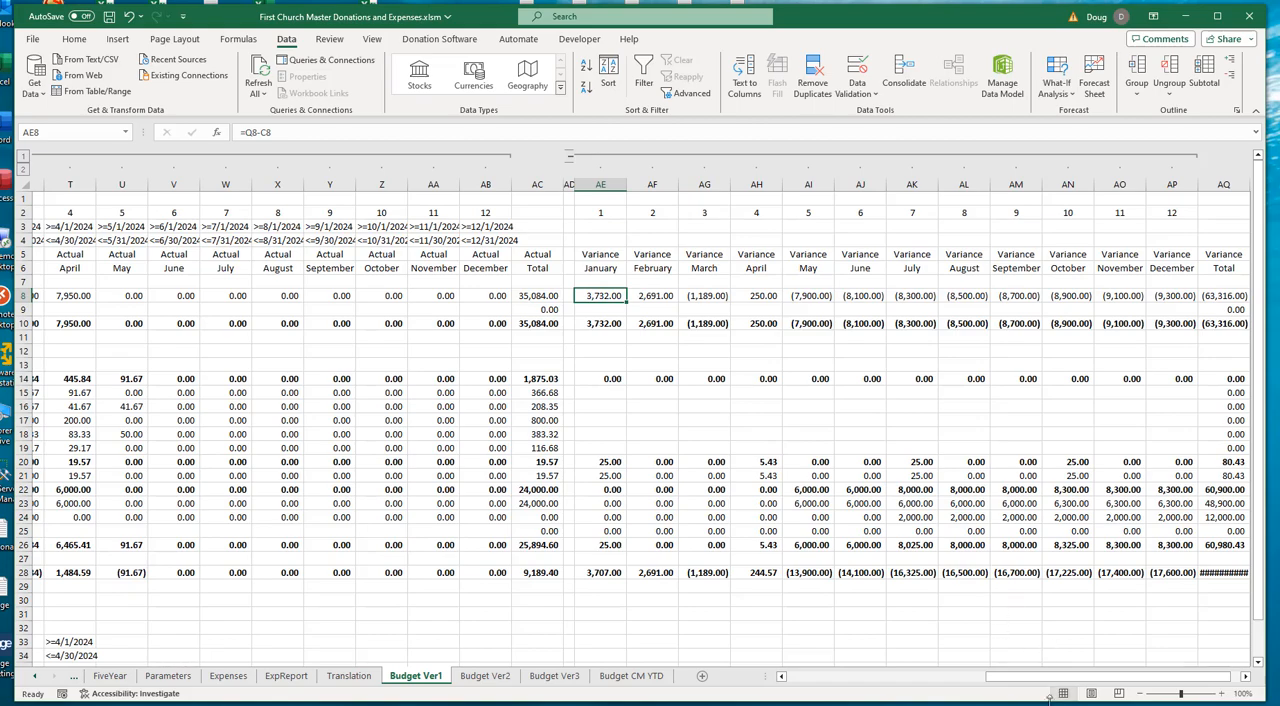
- Compare March's General income variance formula in AG8 with its budget in E8 and actual in S8
drag(1056, 677, 870, 678)
click(193, 298)
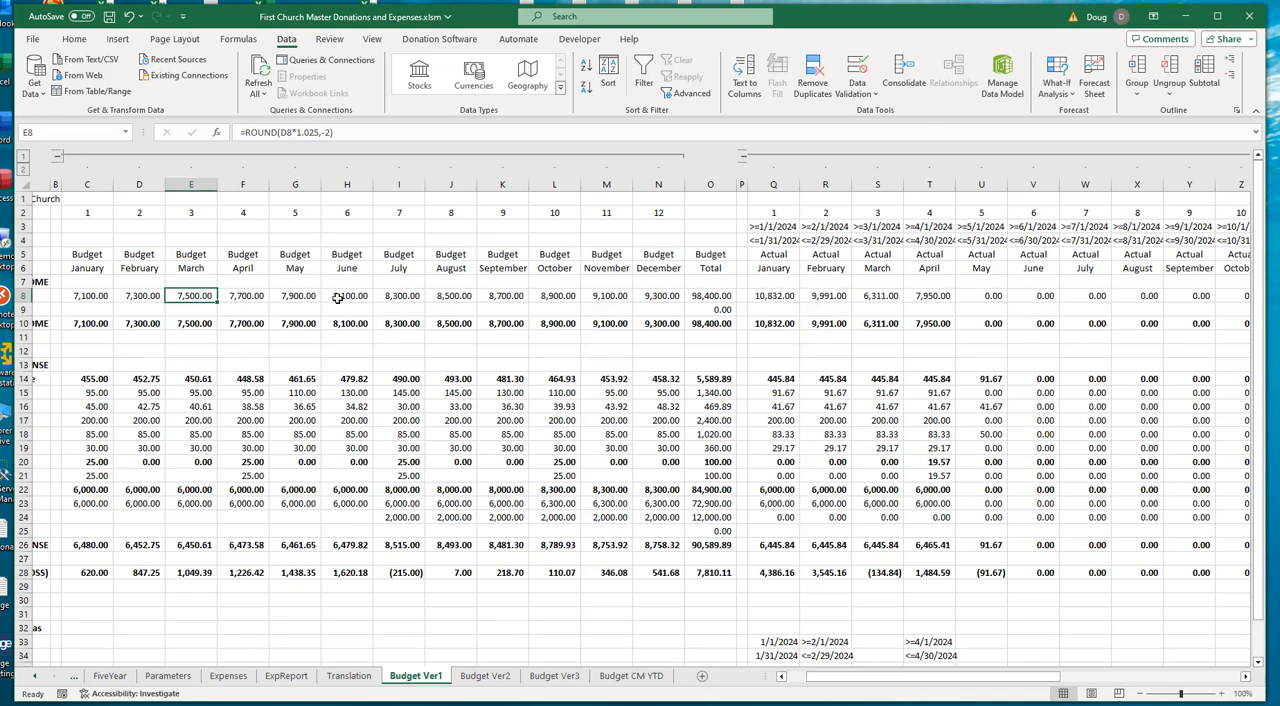
click(880, 297)
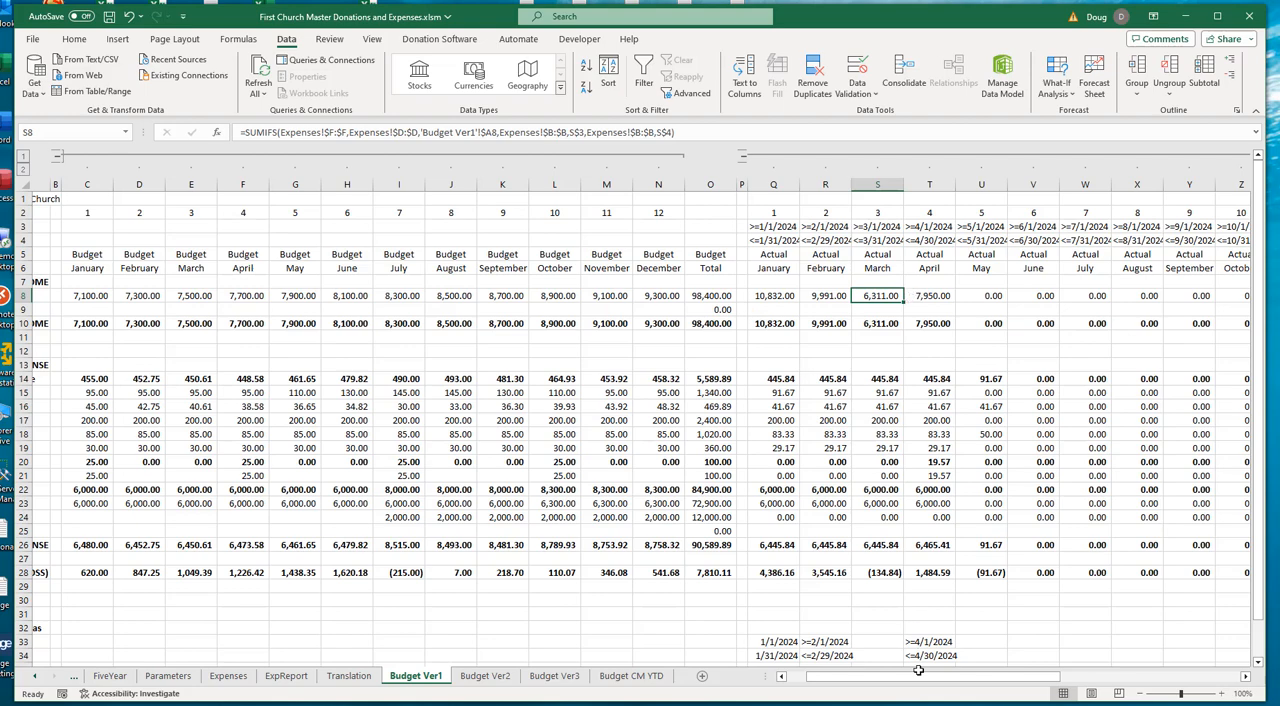
scroll(912, 686, right, 6)
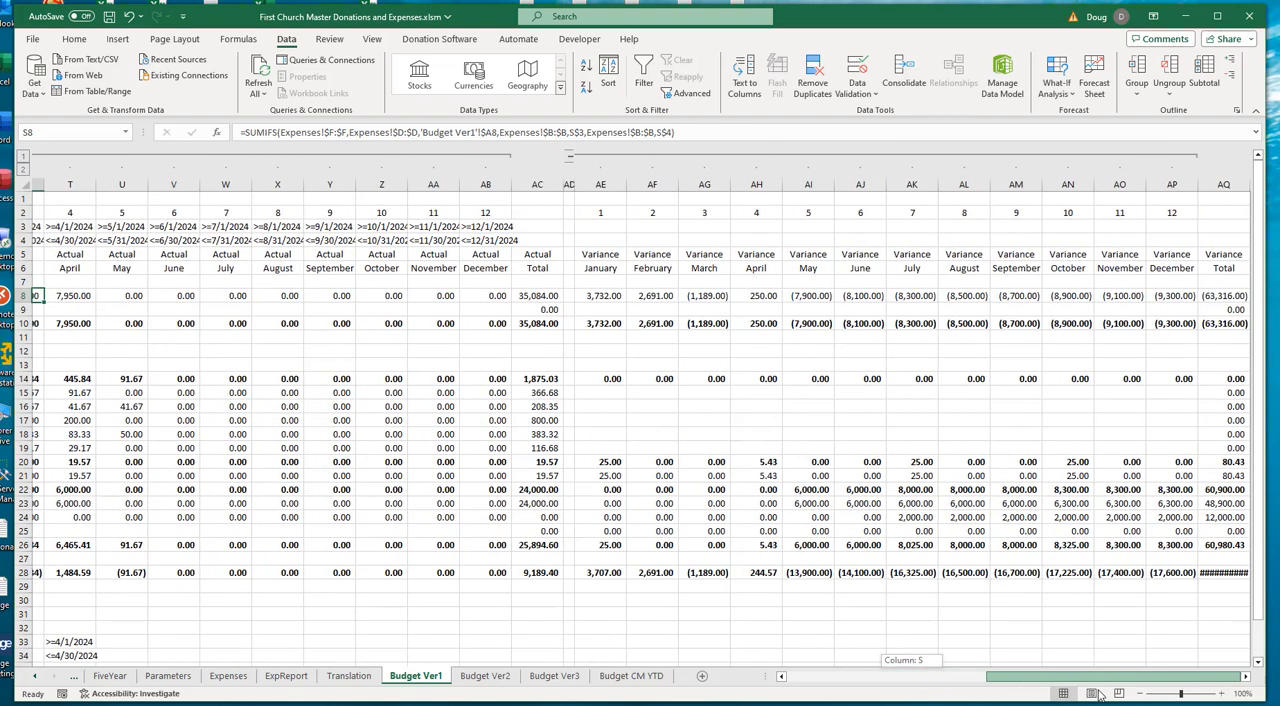
click(712, 296)
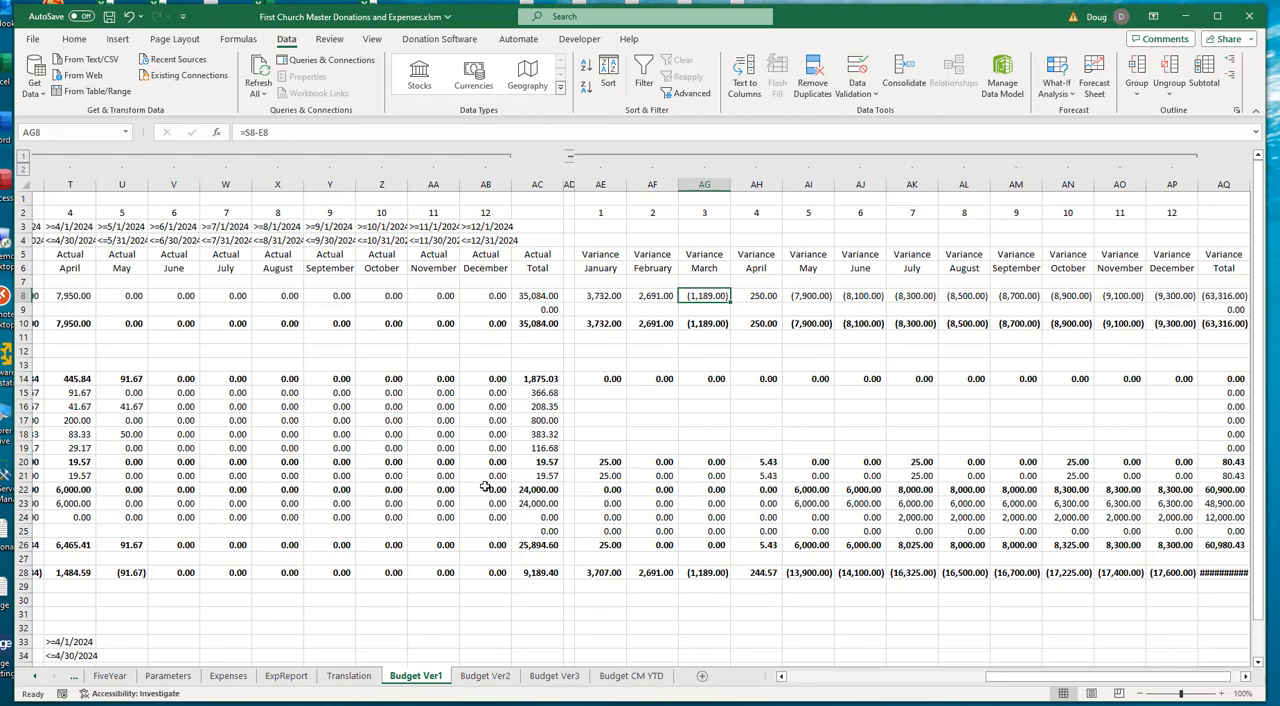
- Examine January's Sunday School variance formula in AE21 against its budget in C21 and actual in Q21
click(602, 389)
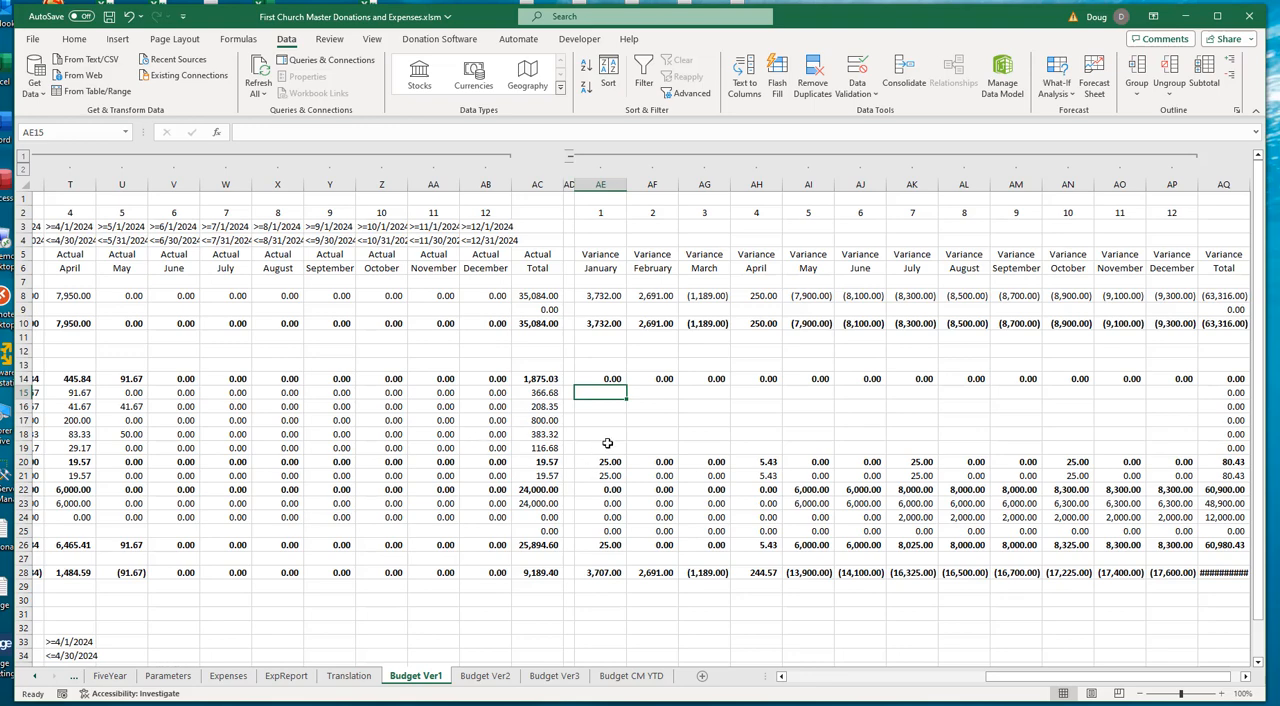
click(612, 476)
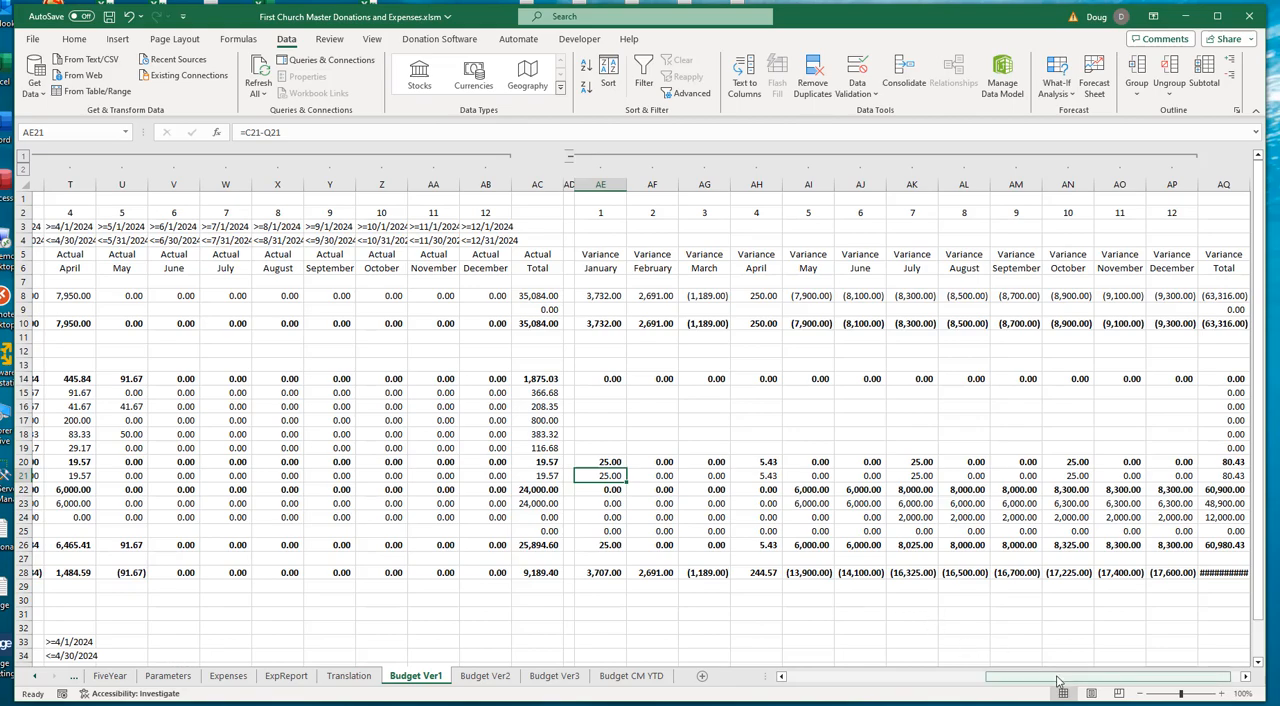
drag(1058, 681, 826, 676)
click(198, 477)
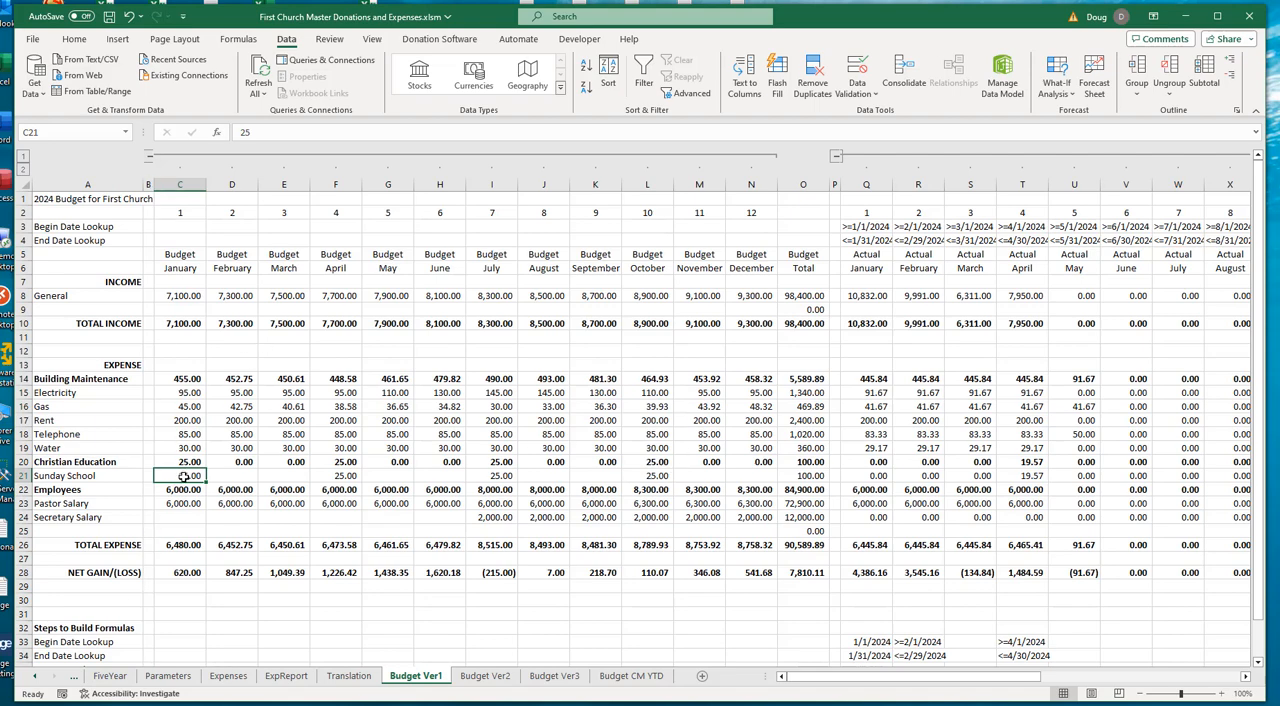
click(877, 476)
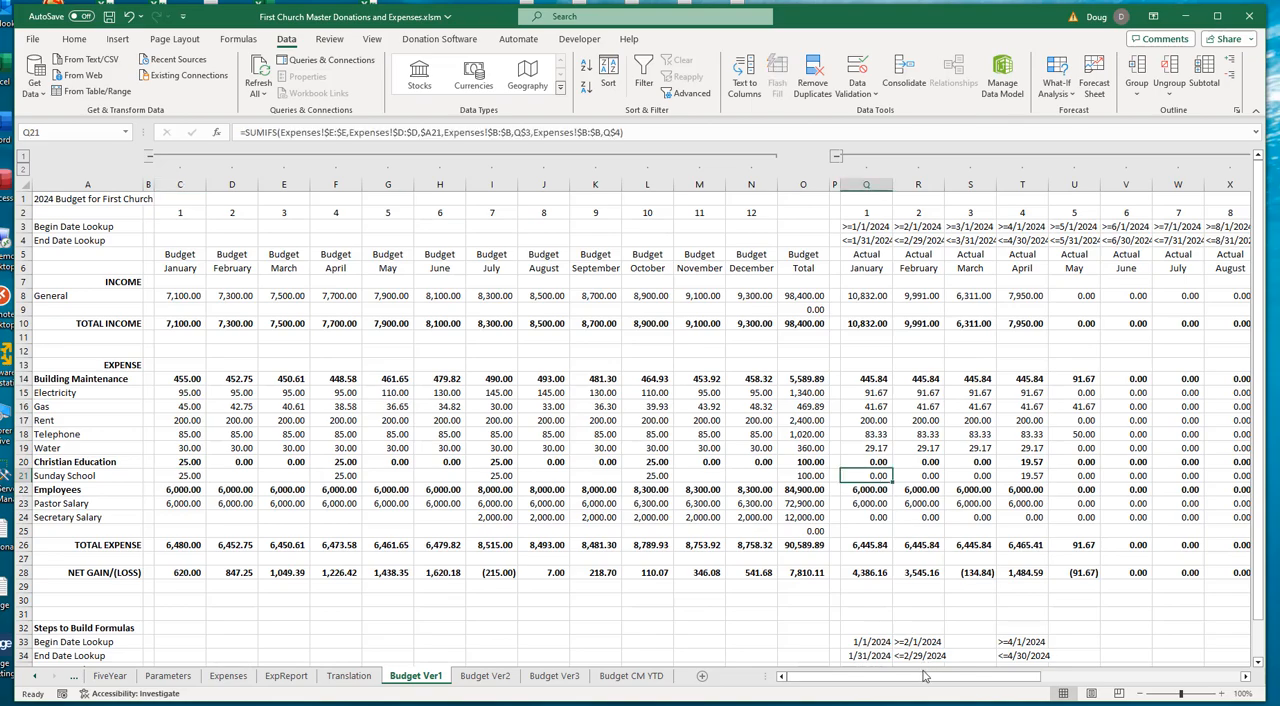
- Copy the variance formula from AE21 into January's Building Maintenance subcategories AE15:AE19, and fill them across through December in column AP
drag(868, 678, 1063, 680)
click(640, 476)
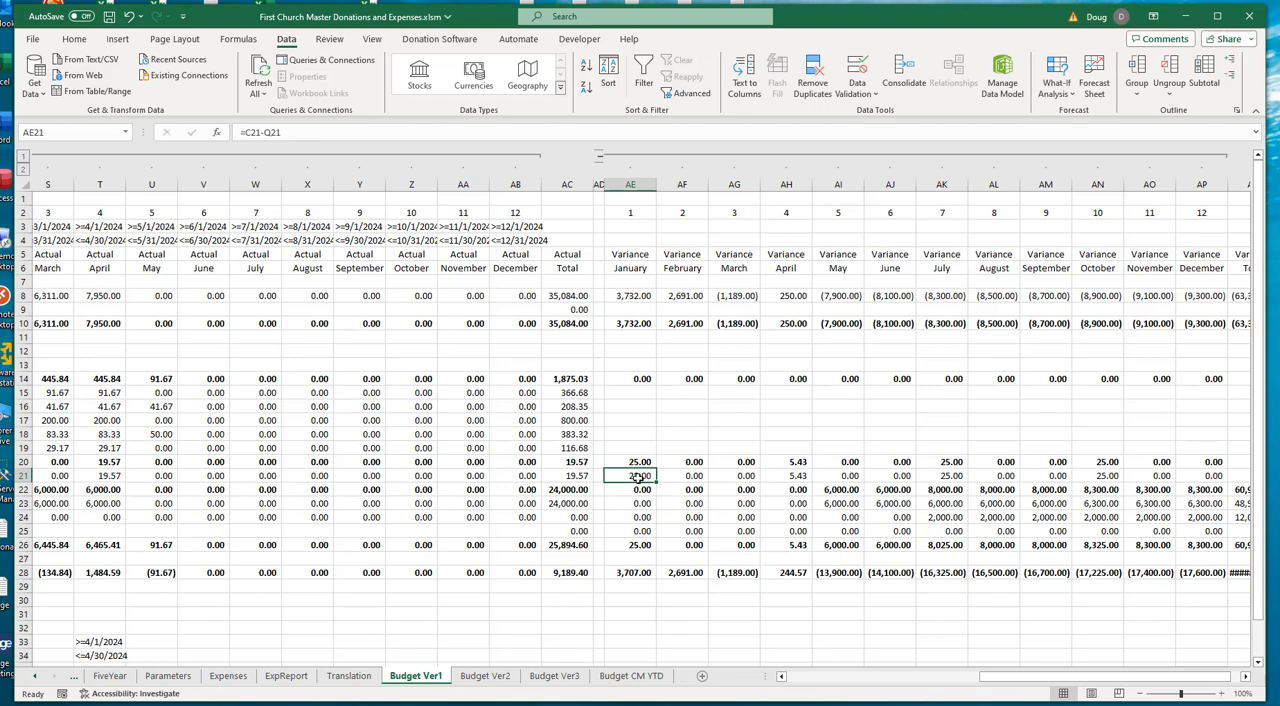
key(ctrl+c)
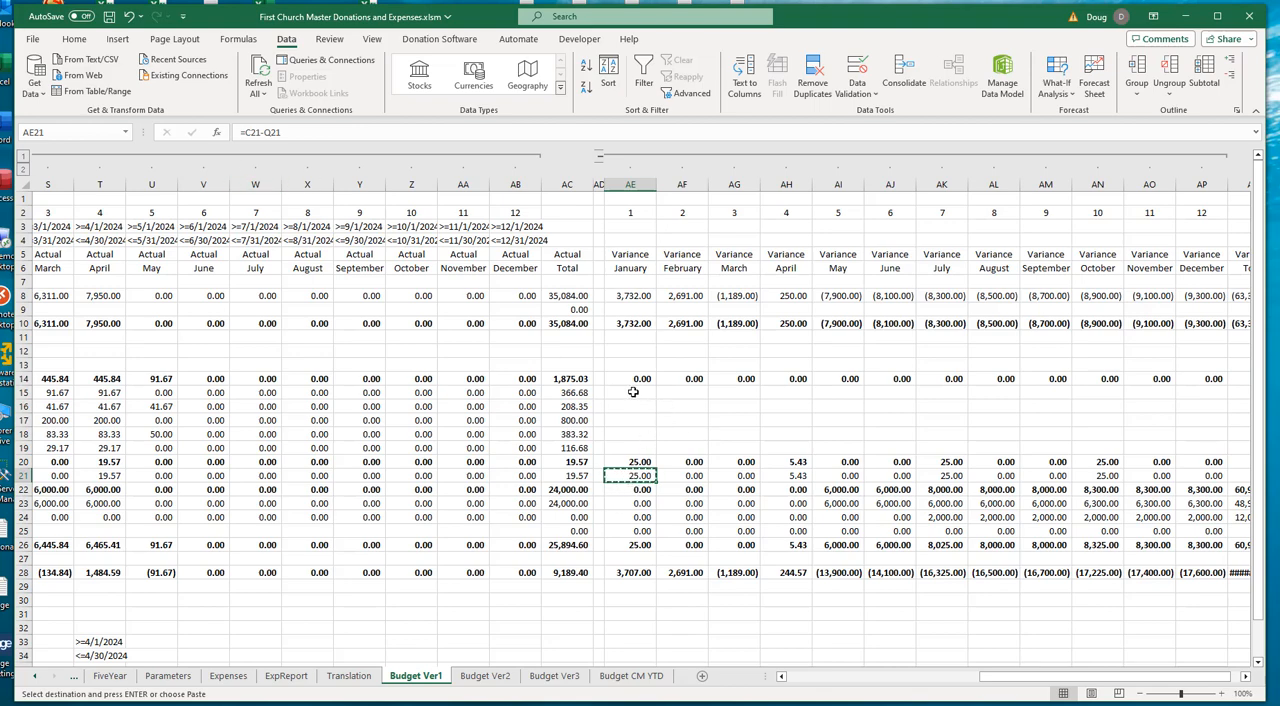
drag(634, 392, 638, 452)
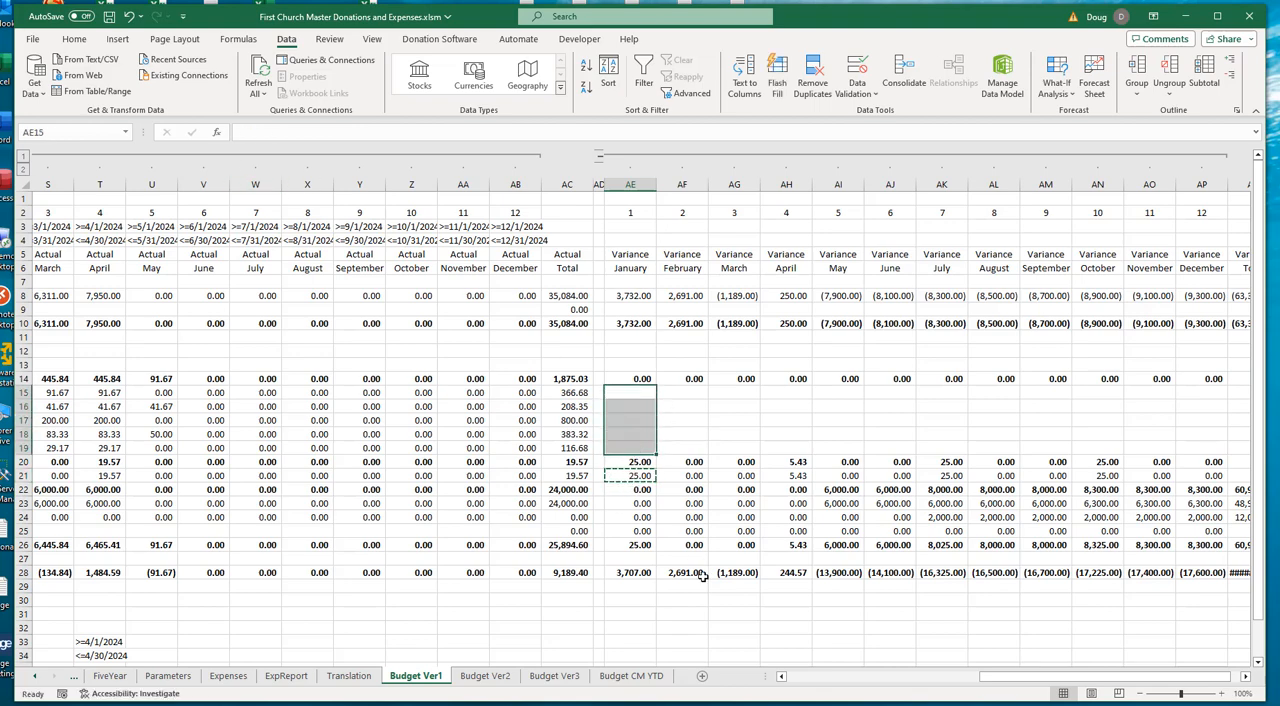
key(ctrl+v)
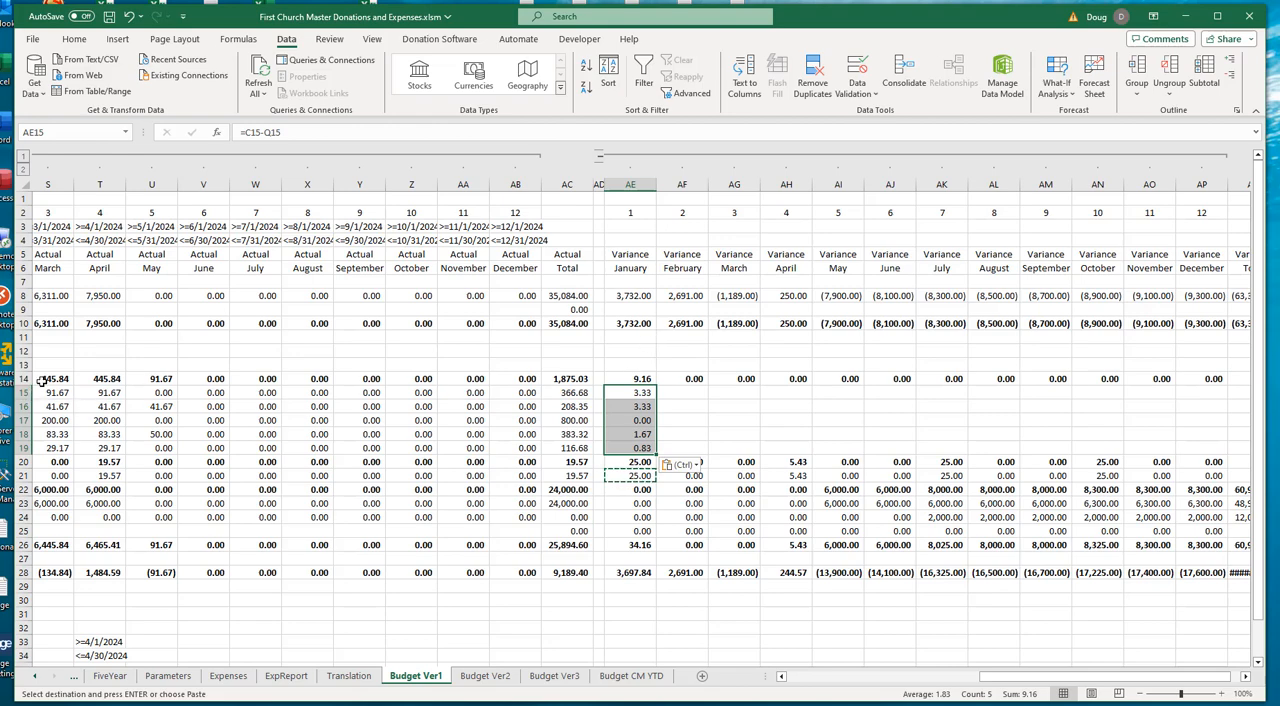
drag(658, 455, 1216, 466)
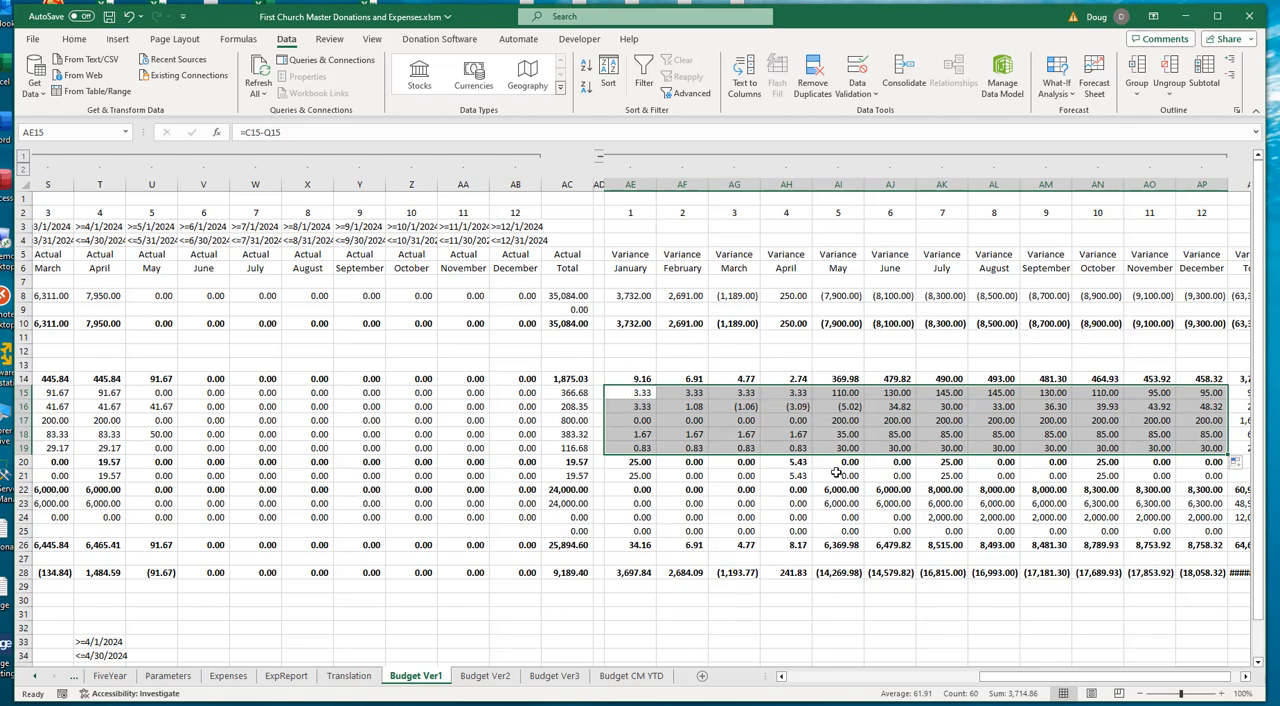
- Open the Budget Ver2 sheet and set the Actuals Through month in B2 to March
click(484, 676)
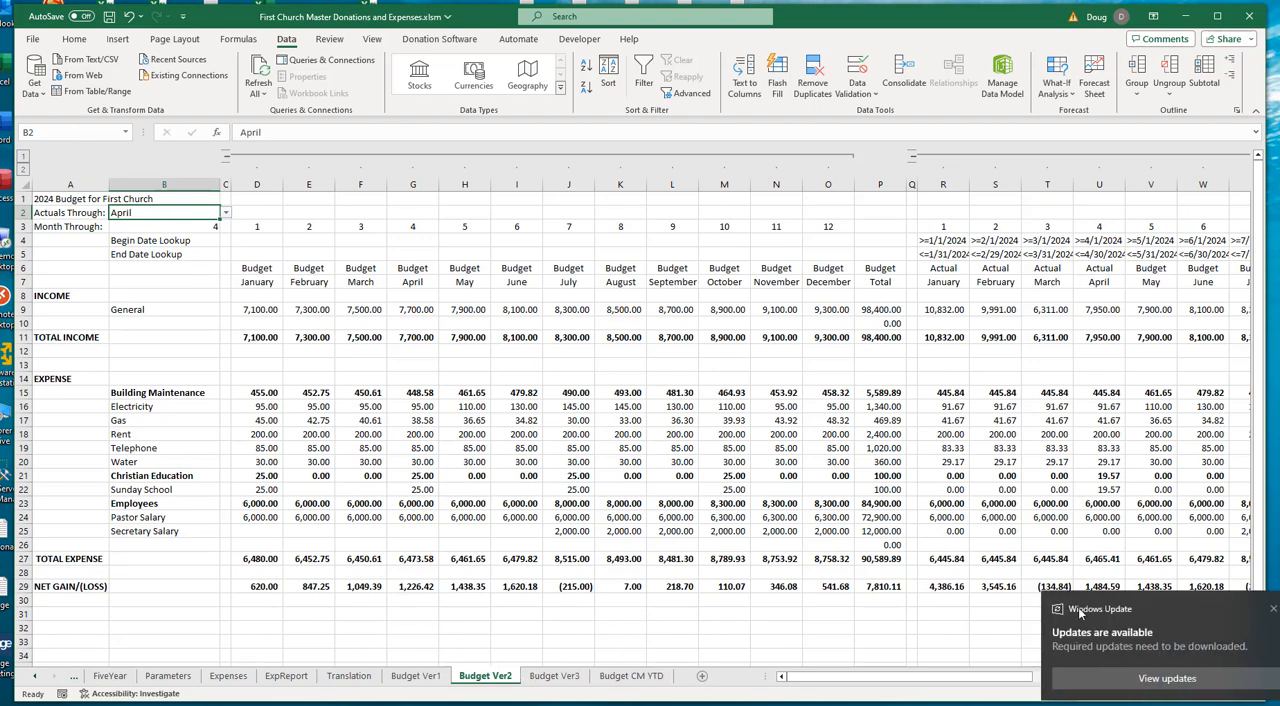
click(1271, 612)
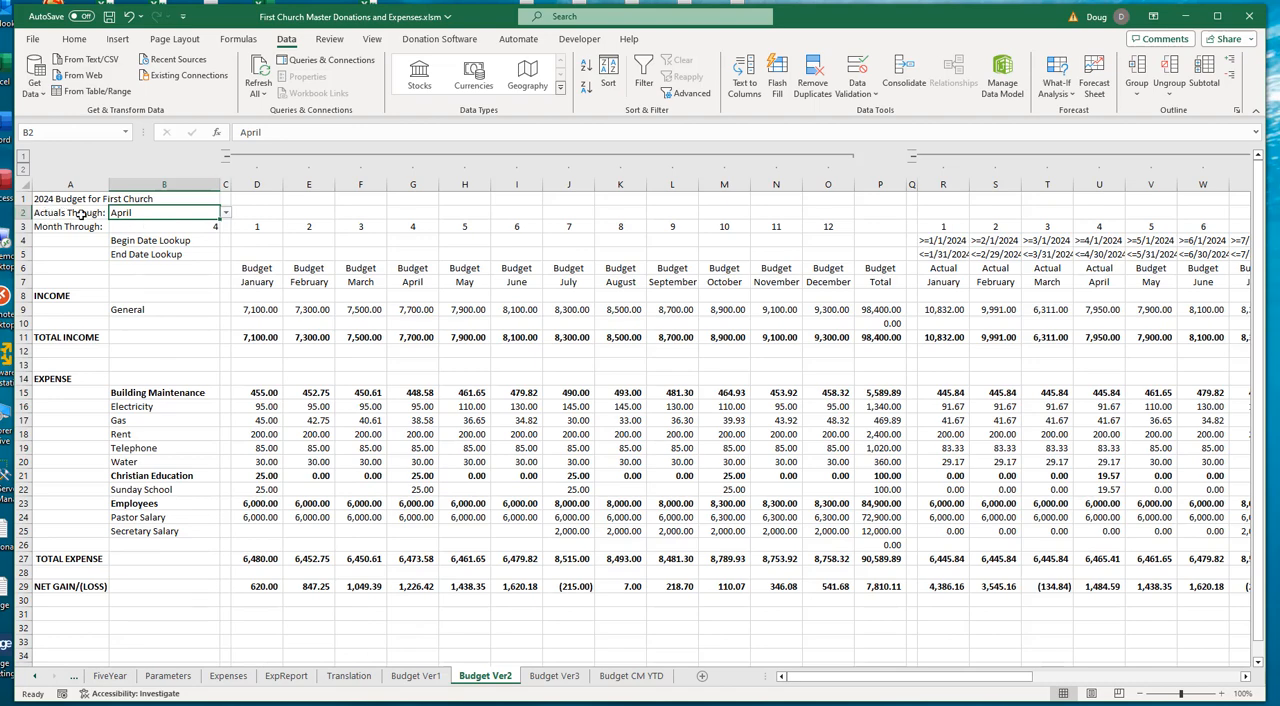
click(226, 213)
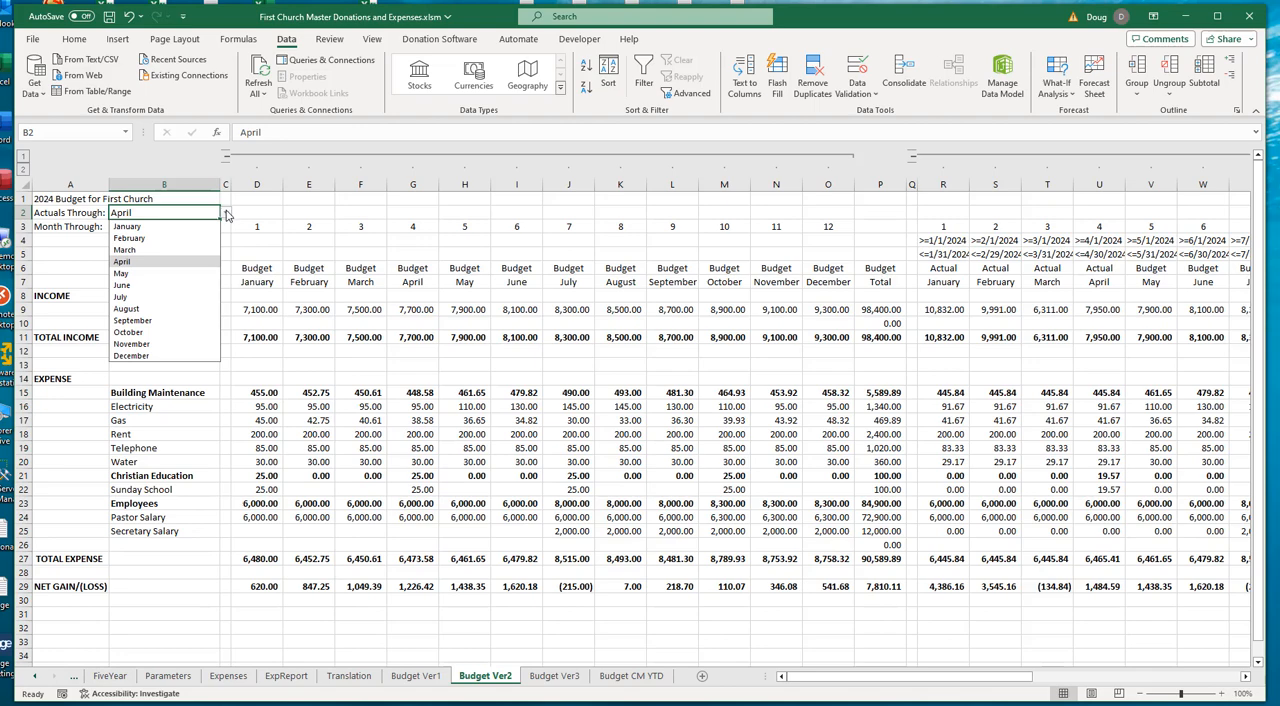
click(224, 214)
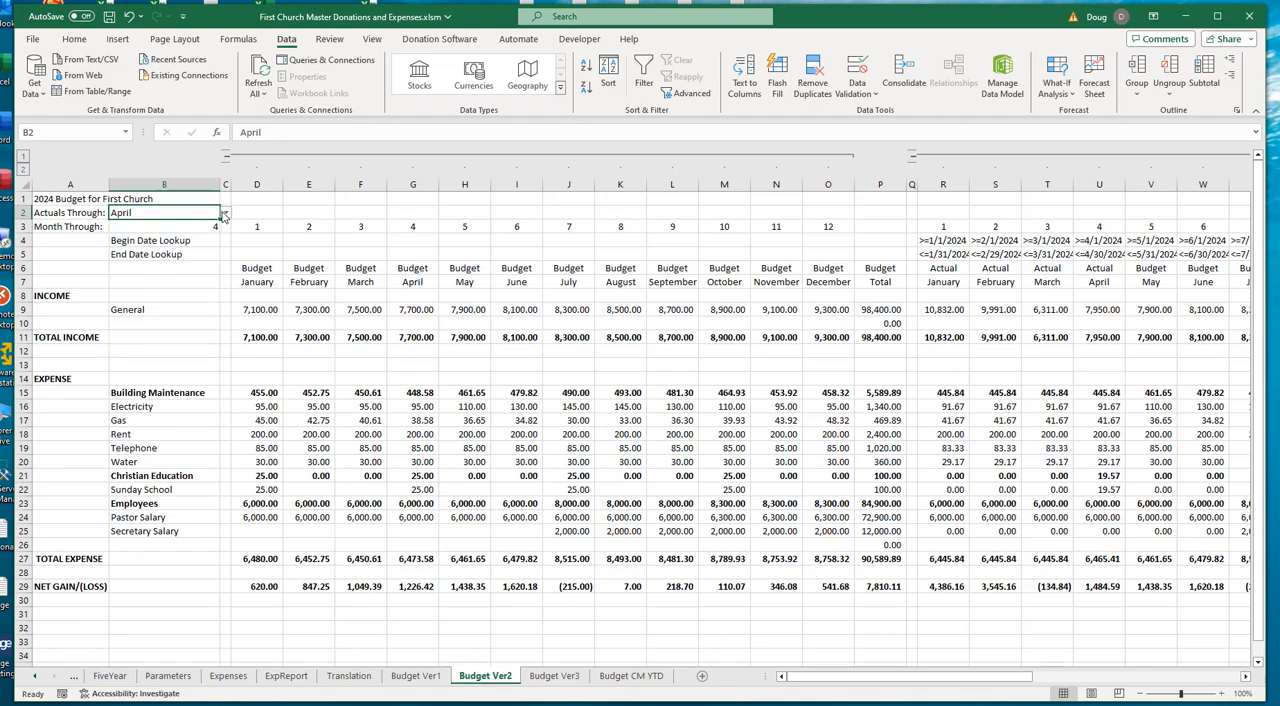
click(227, 214)
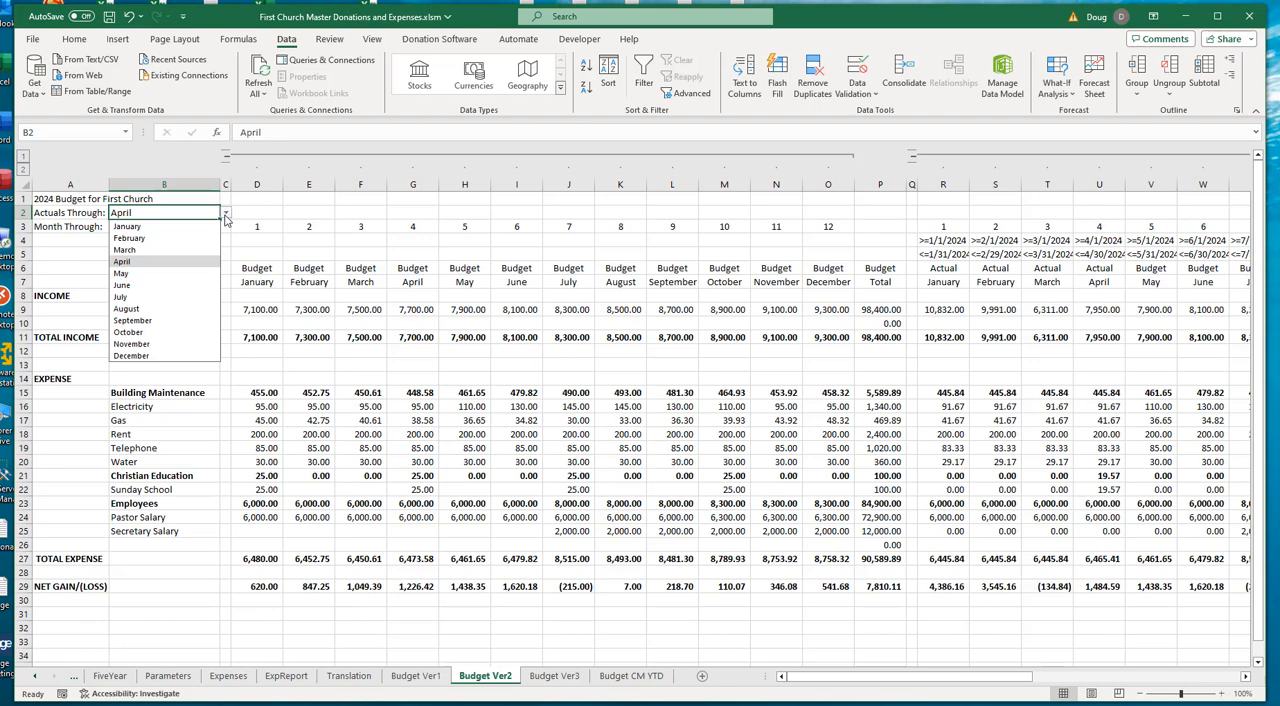
click(142, 250)
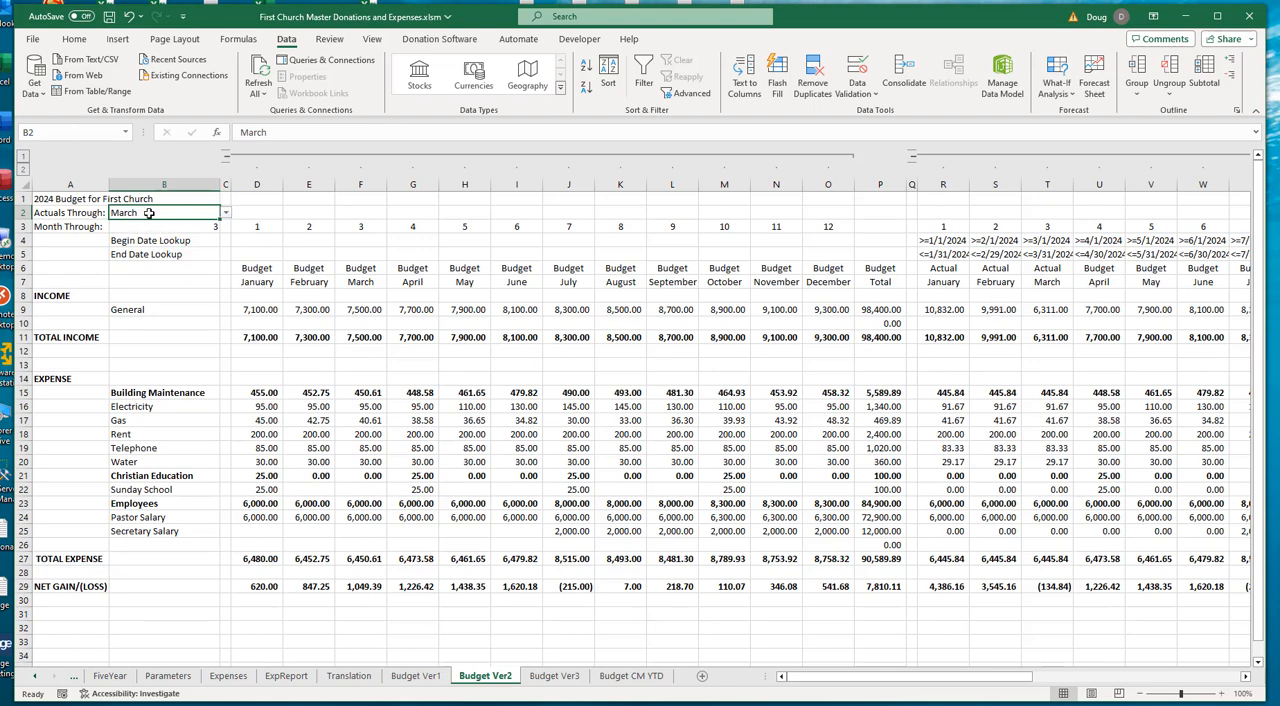
- Examine the General income formulas for January through May in R9:V9, the Estimated Total in AD9, and the monthly variance columns
drag(836, 684, 923, 686)
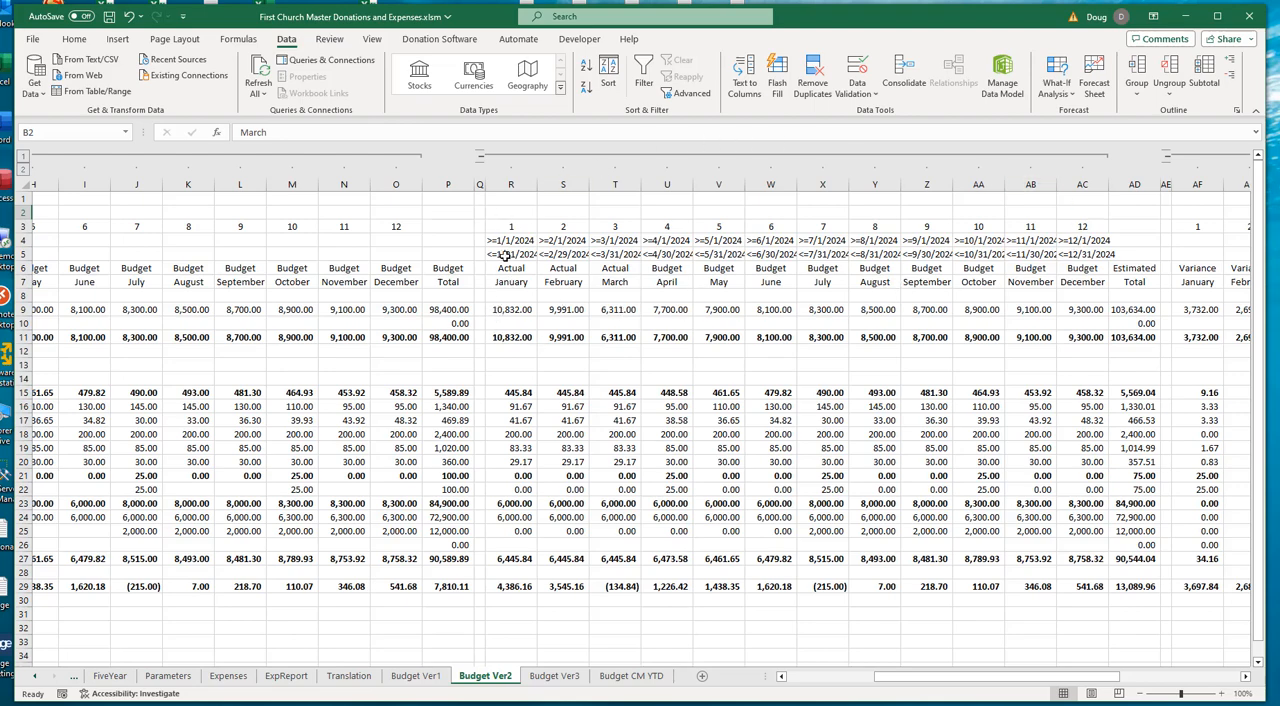
click(507, 315)
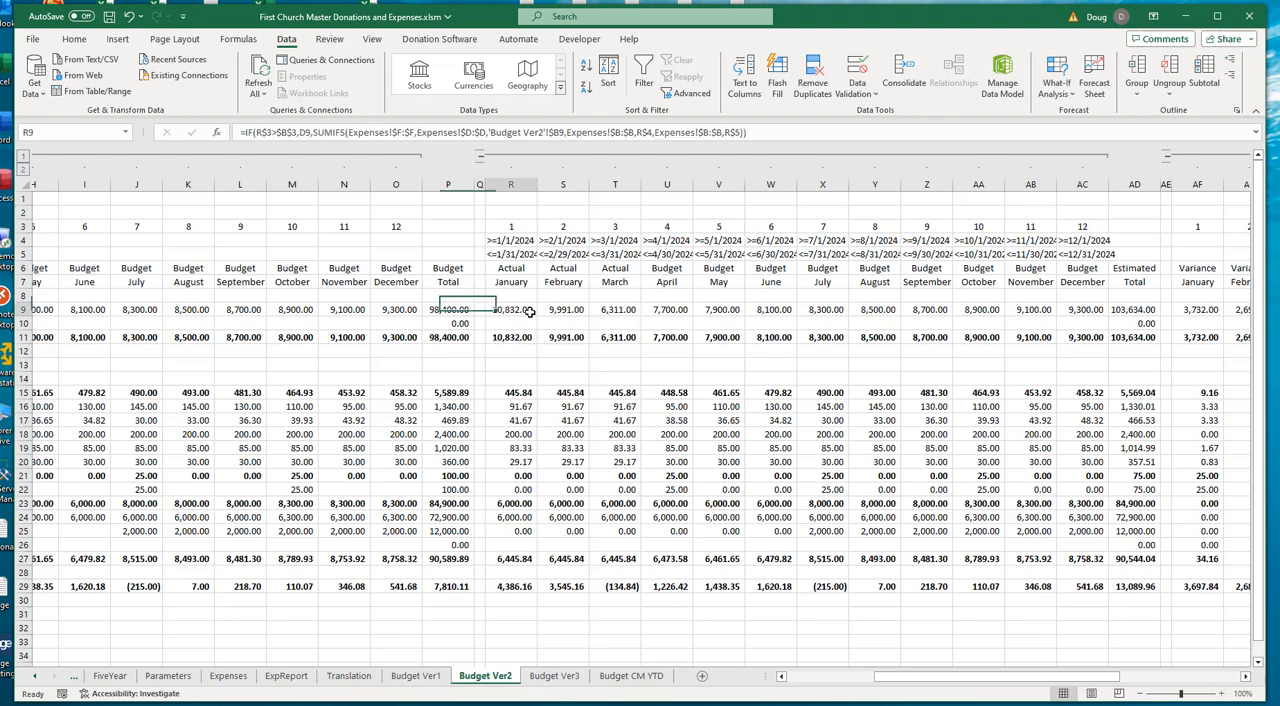
click(560, 310)
click(598, 311)
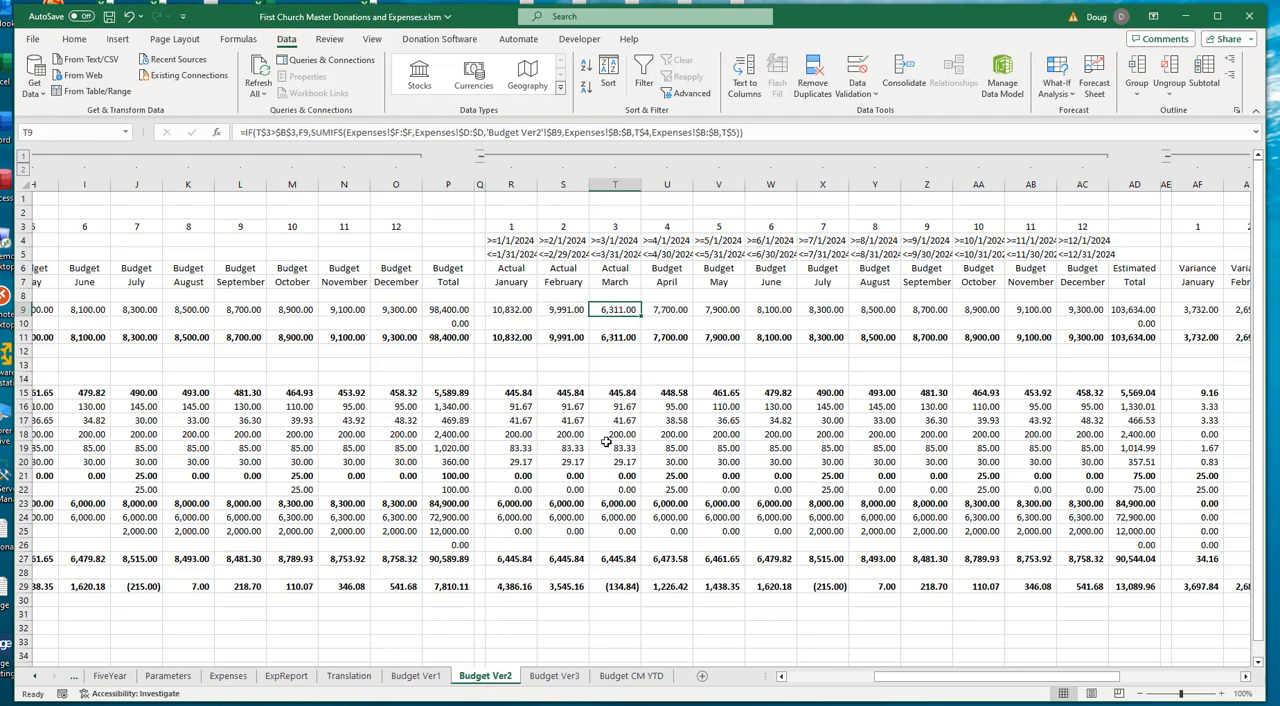
click(675, 310)
click(736, 312)
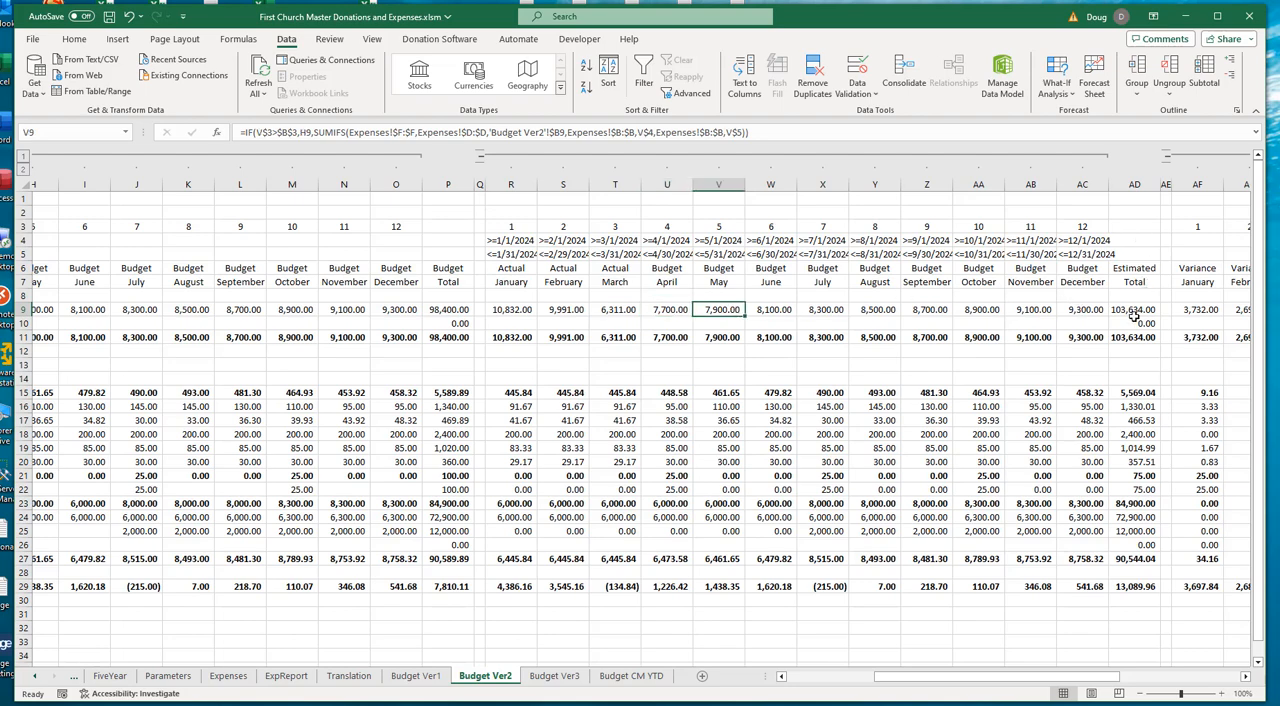
click(1136, 310)
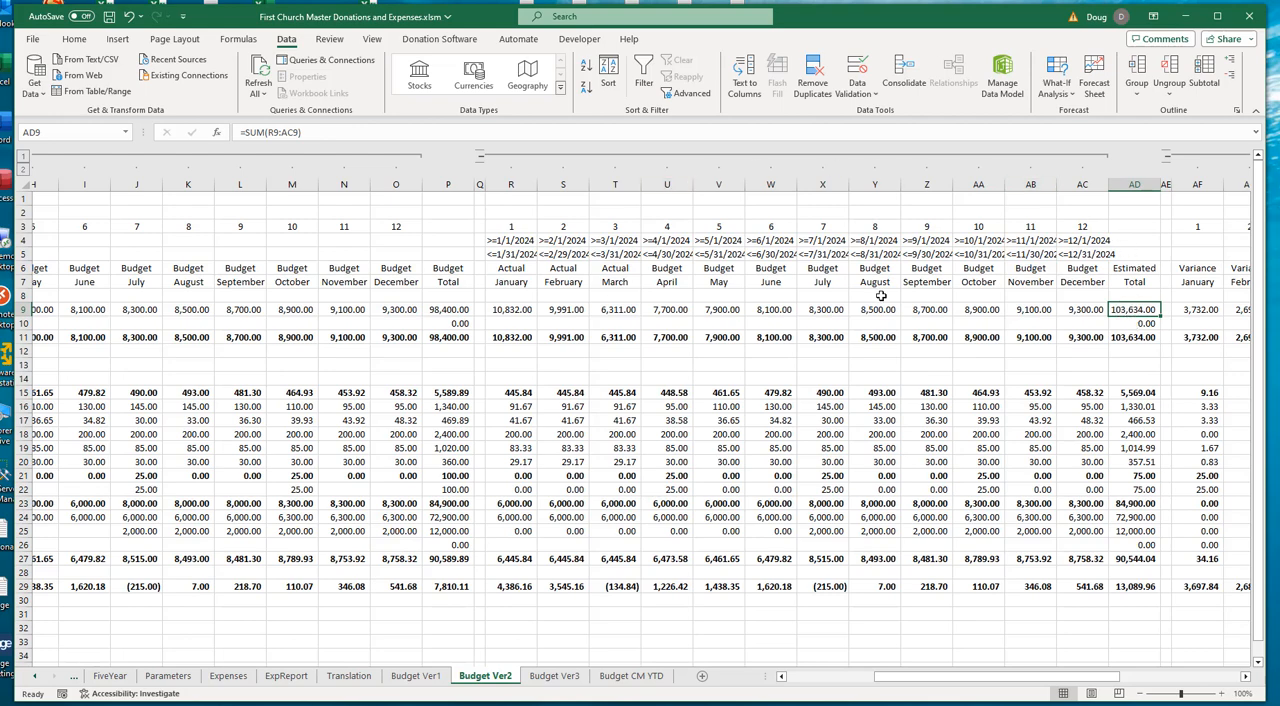
drag(920, 676, 1108, 700)
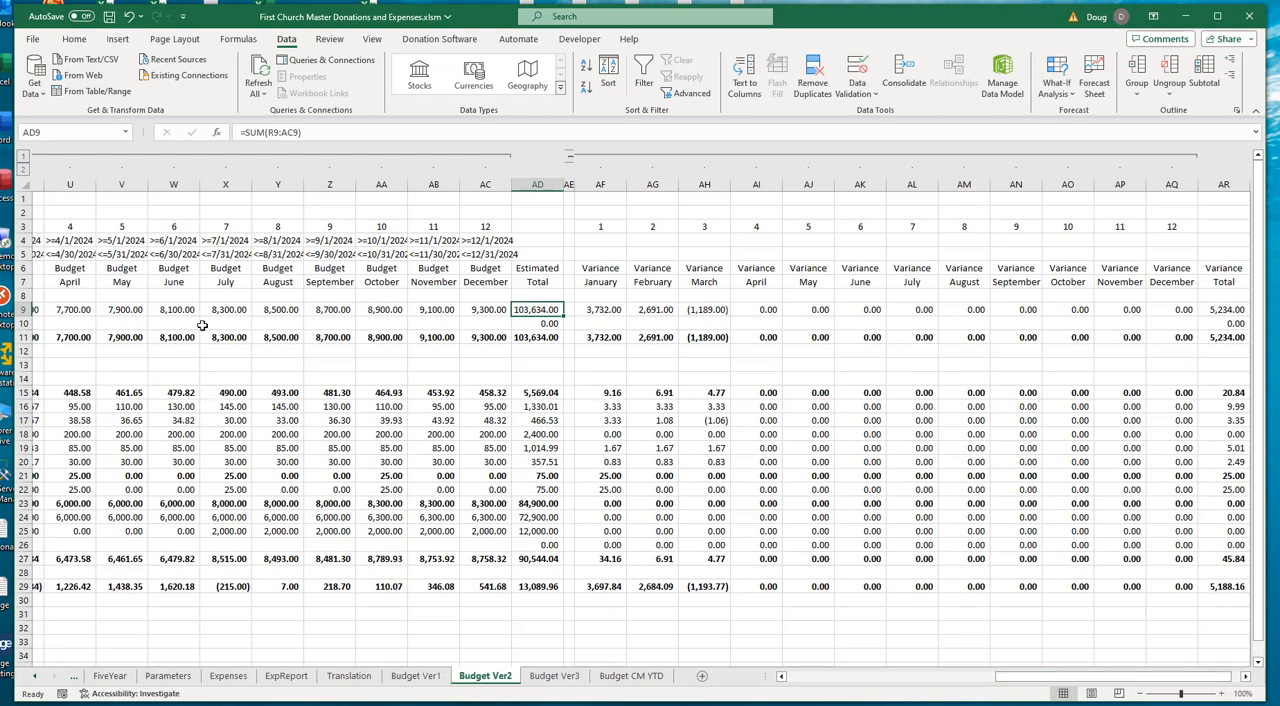
click(985, 676)
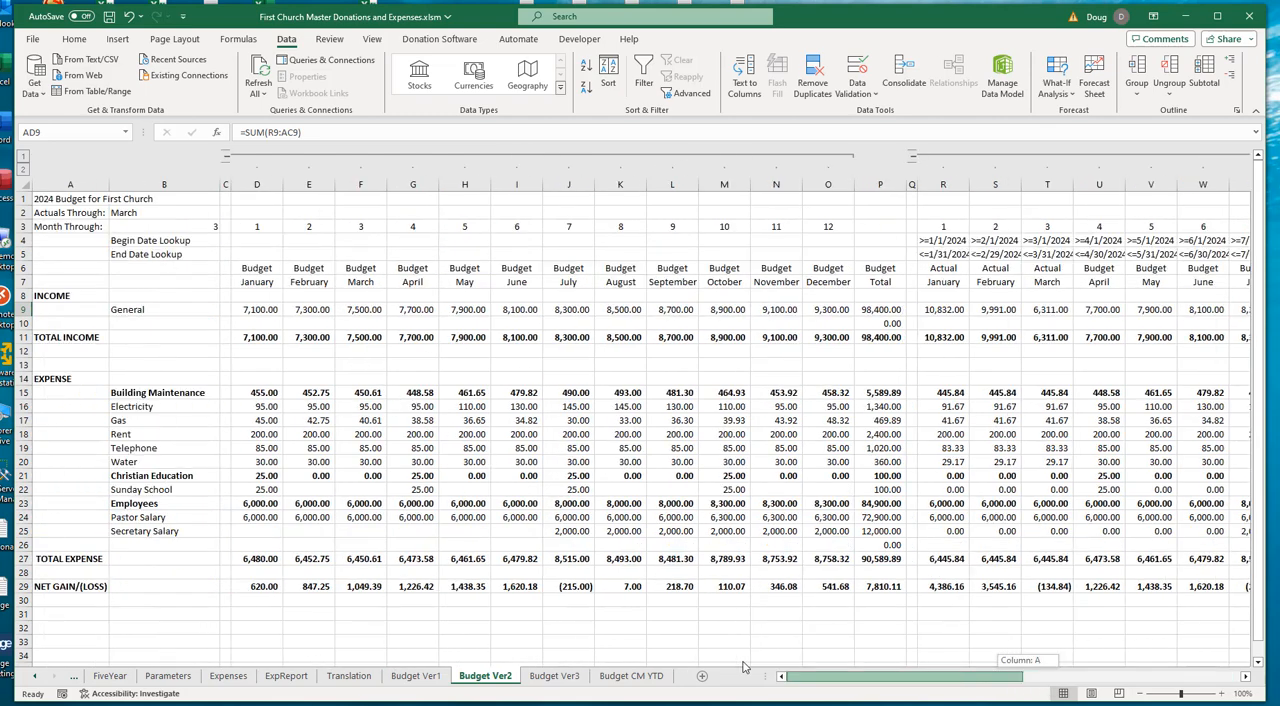
- Inspect the data validation settings behind the Actuals Through month list in B2, leaving them unmodified
click(146, 222)
click(135, 213)
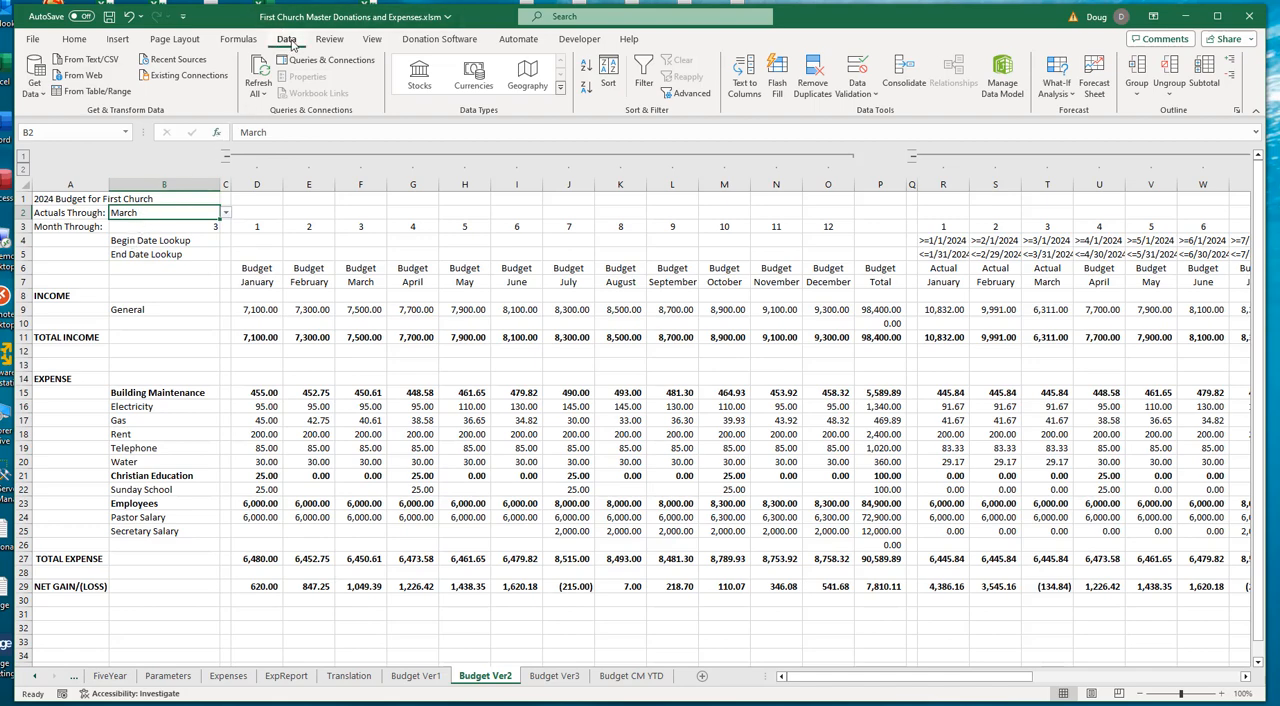
click(876, 94)
click(885, 112)
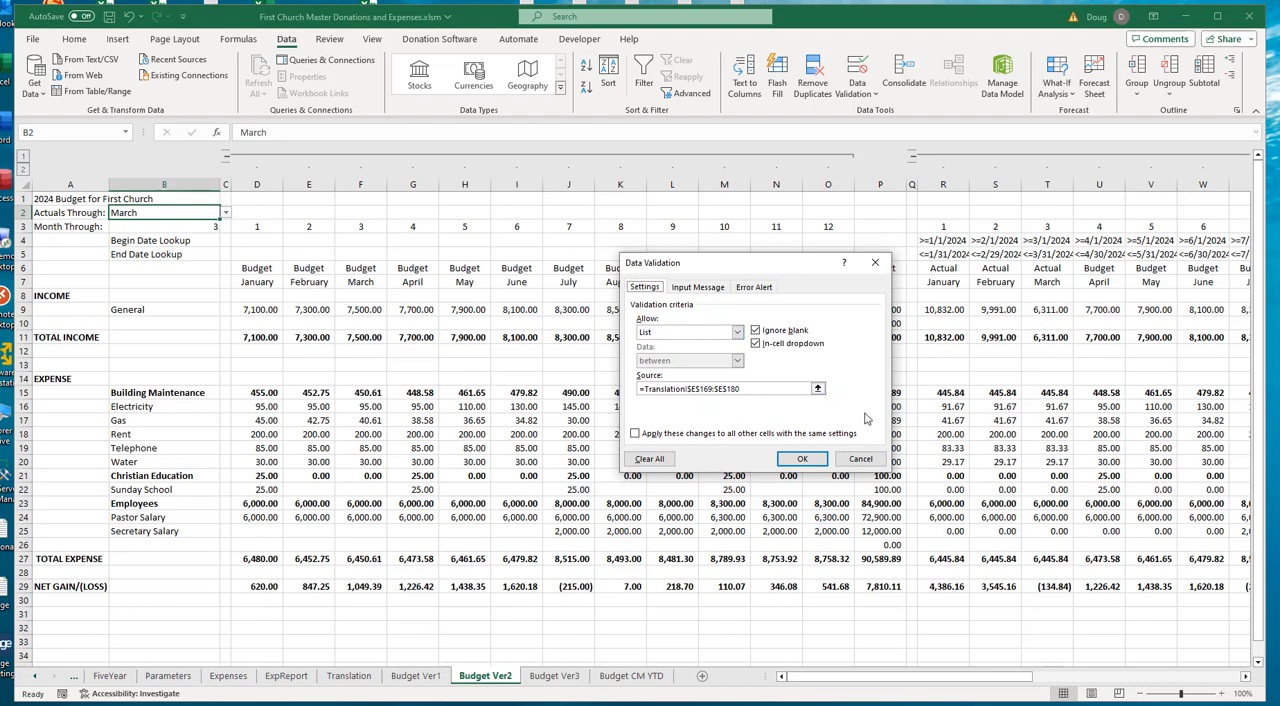
click(862, 460)
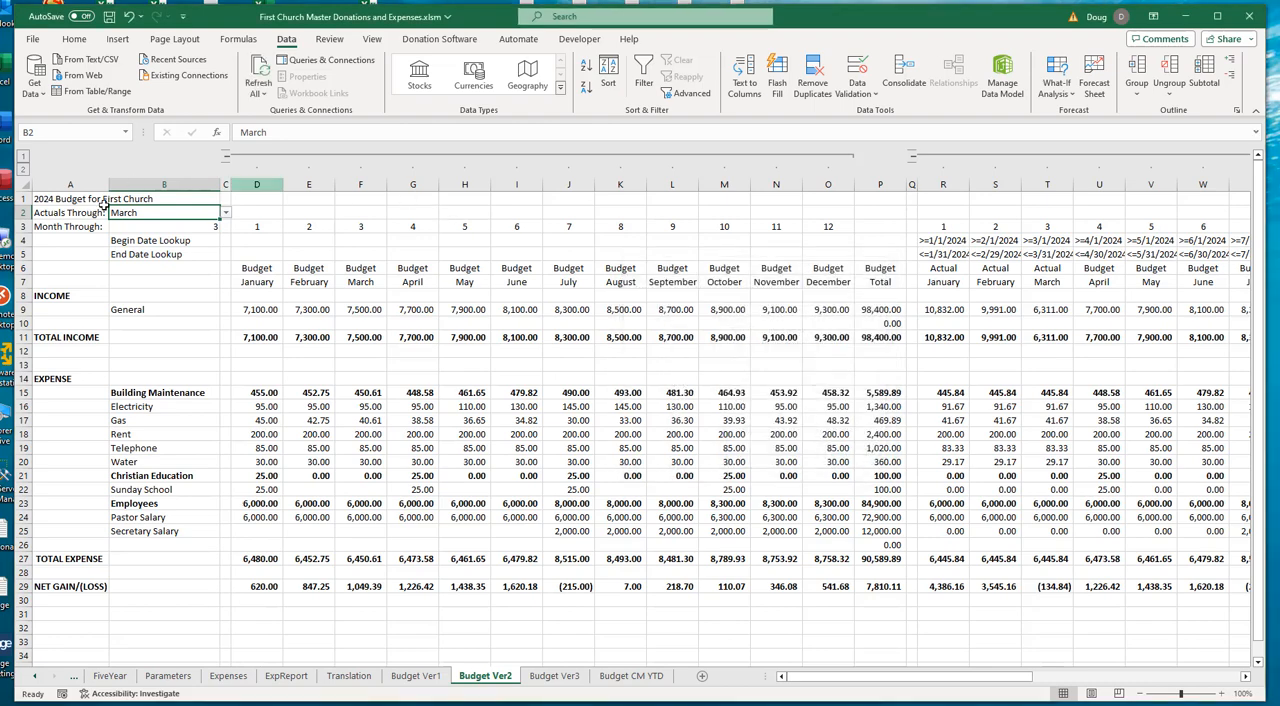
- Examine the English month names in E169:E180 of the Translation sheet and the language-dependent month formulas in B169:B180
click(348, 676)
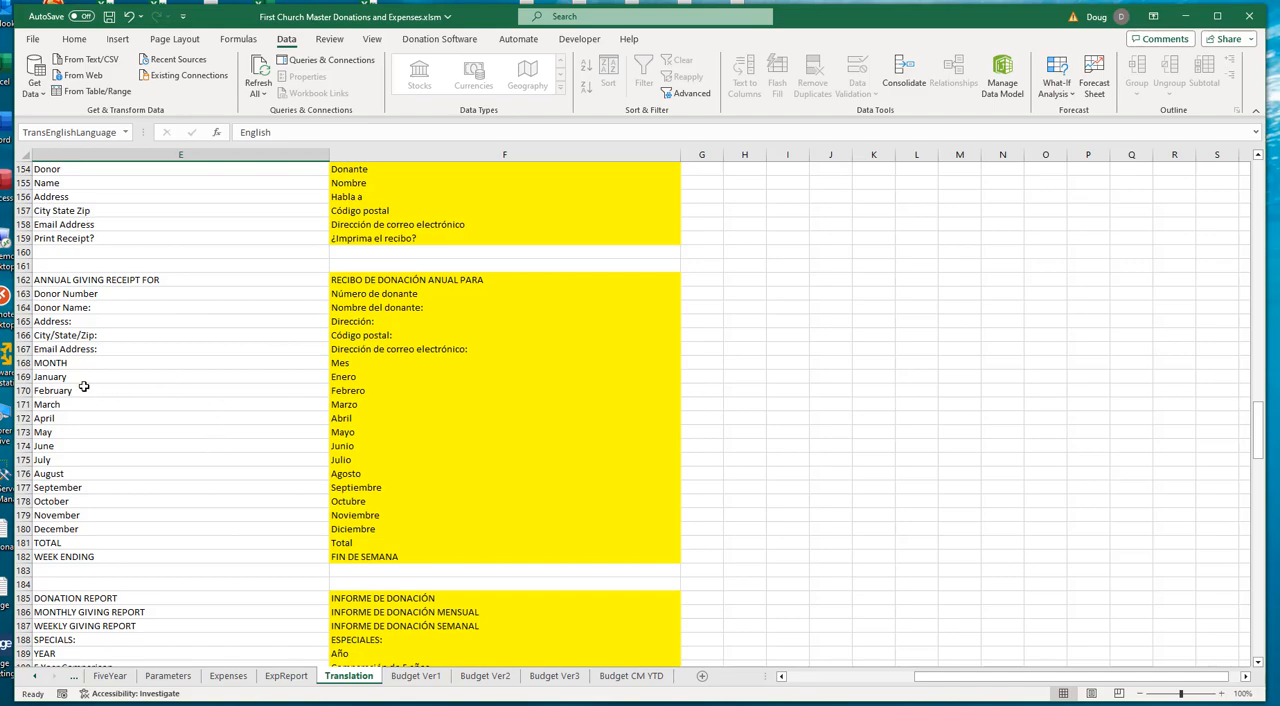
drag(77, 376, 67, 528)
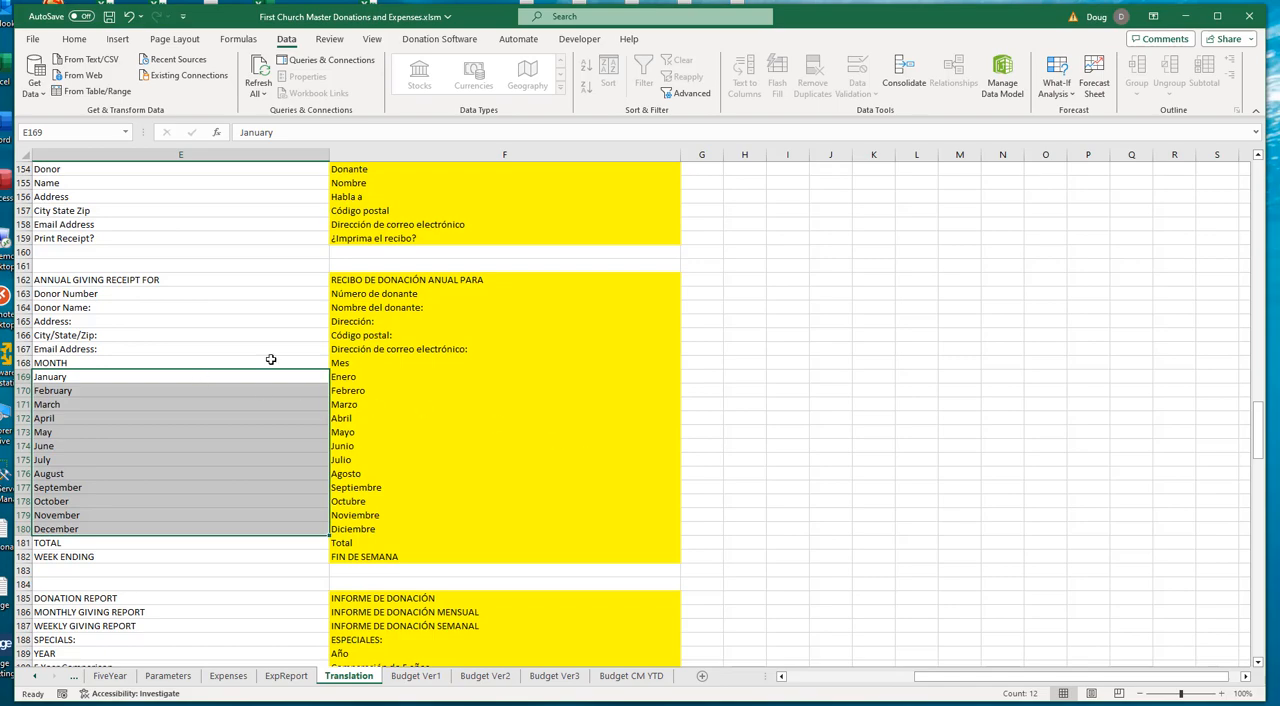
click(782, 677)
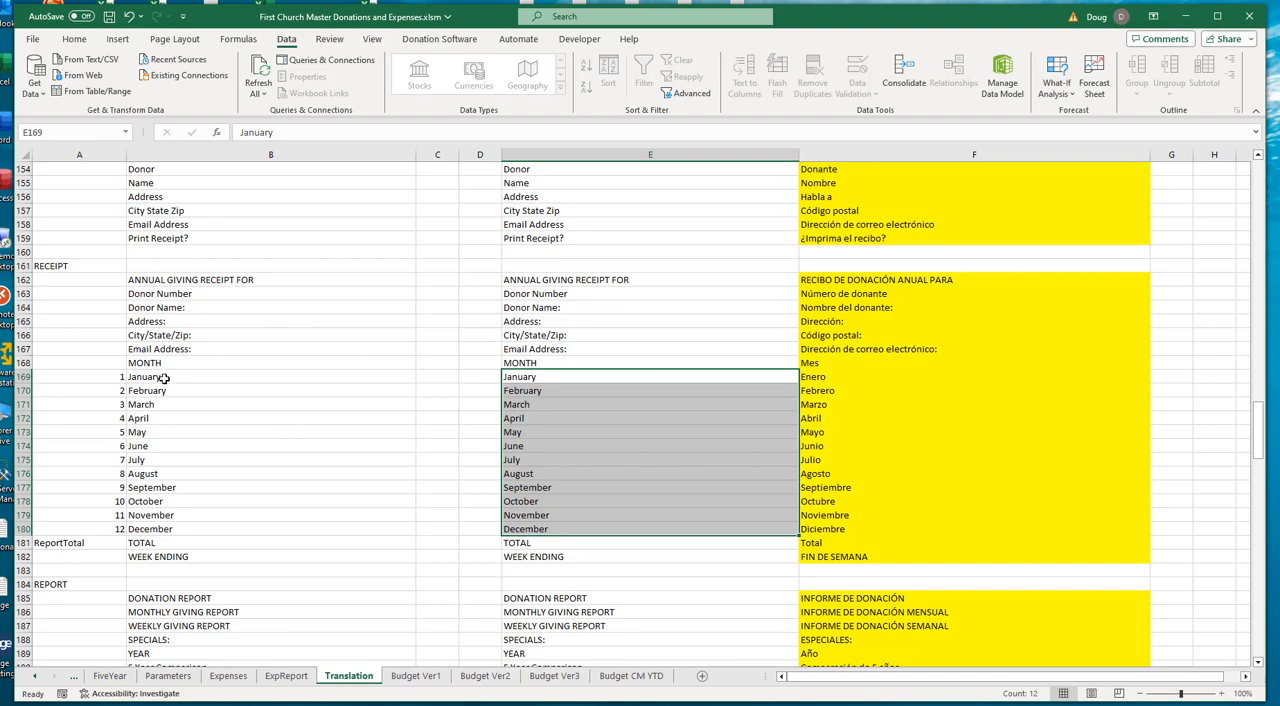
drag(163, 378, 162, 530)
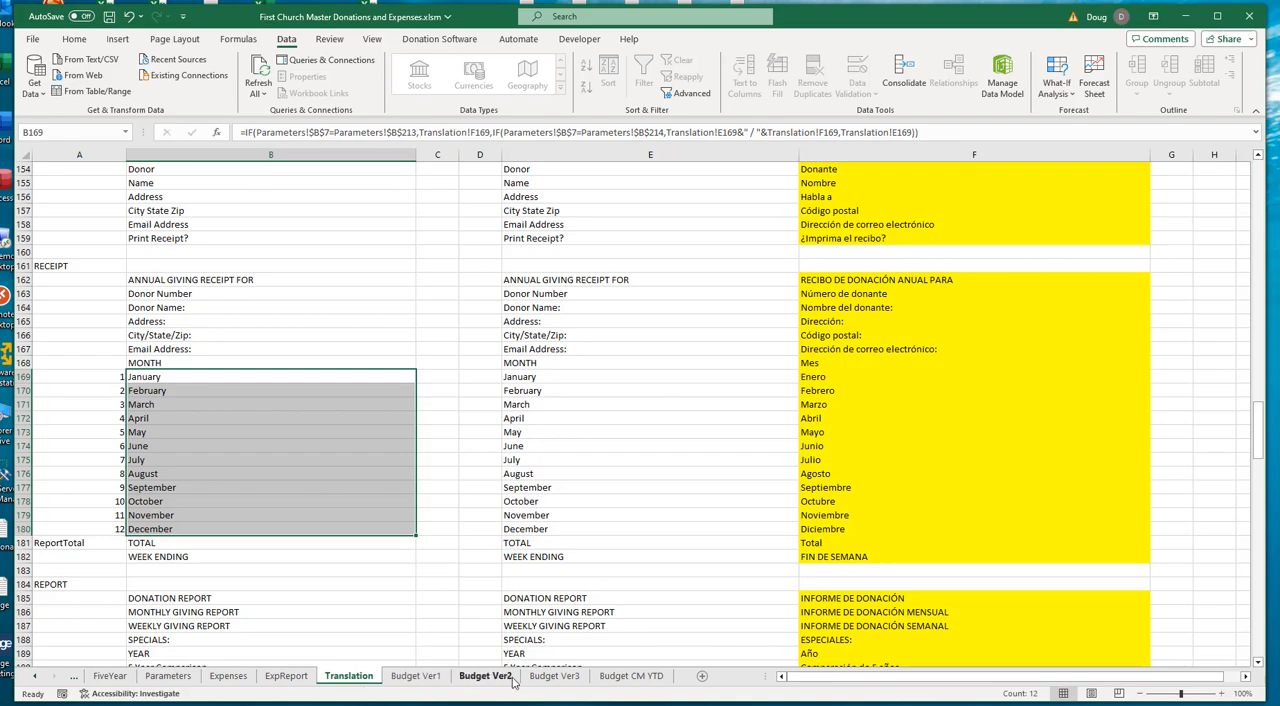
- Change the validation list source for B2 on Budget Ver2 to =Translation!$B$169:$B$180, and choose April as the Actuals Through month
click(470, 677)
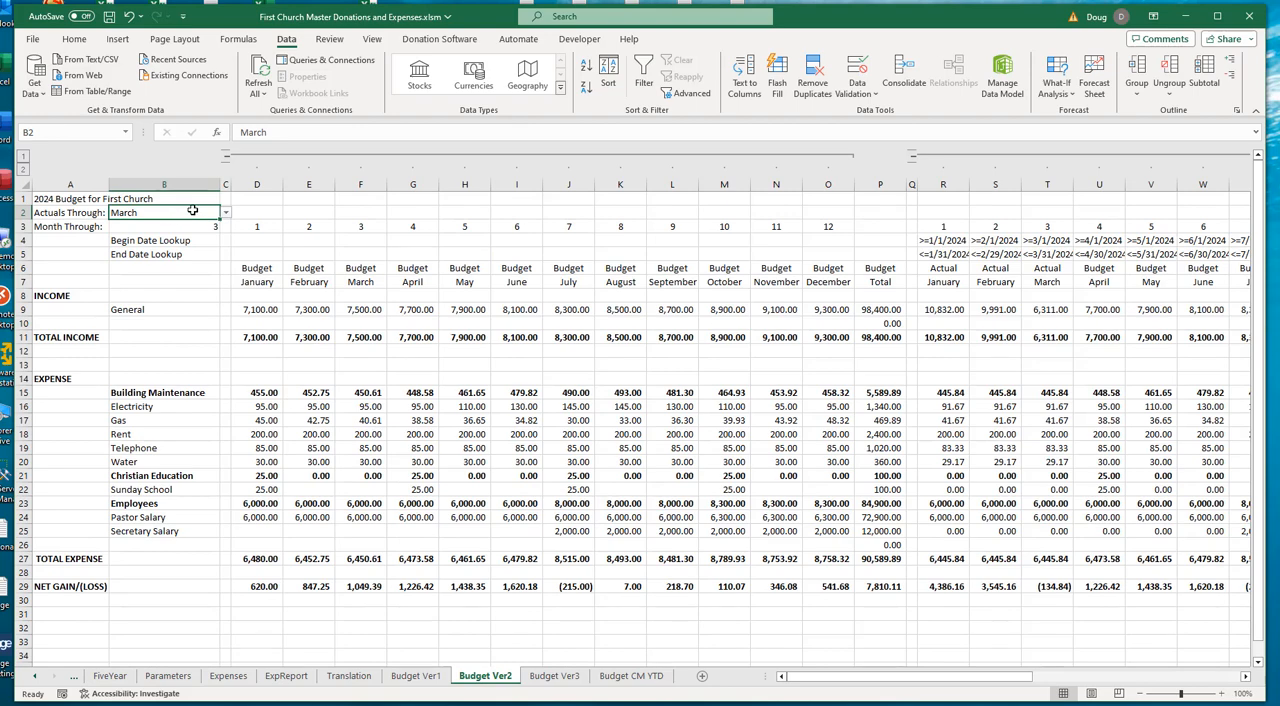
click(877, 95)
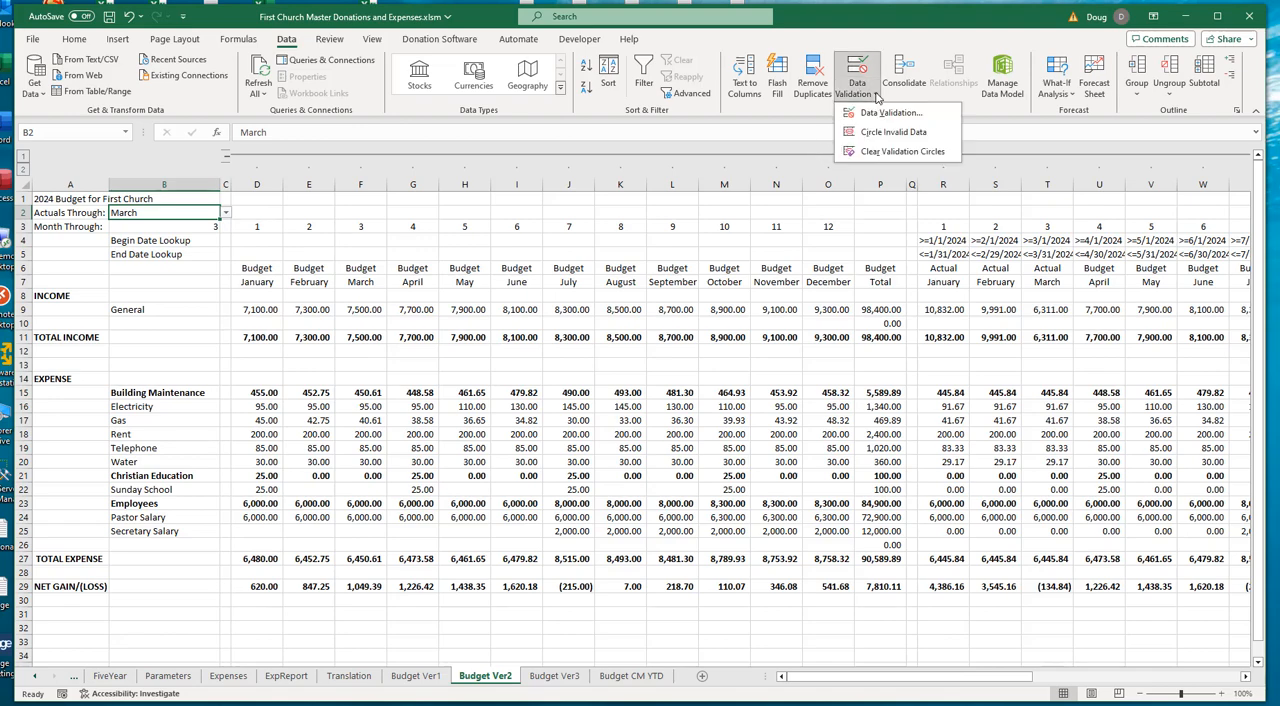
click(884, 113)
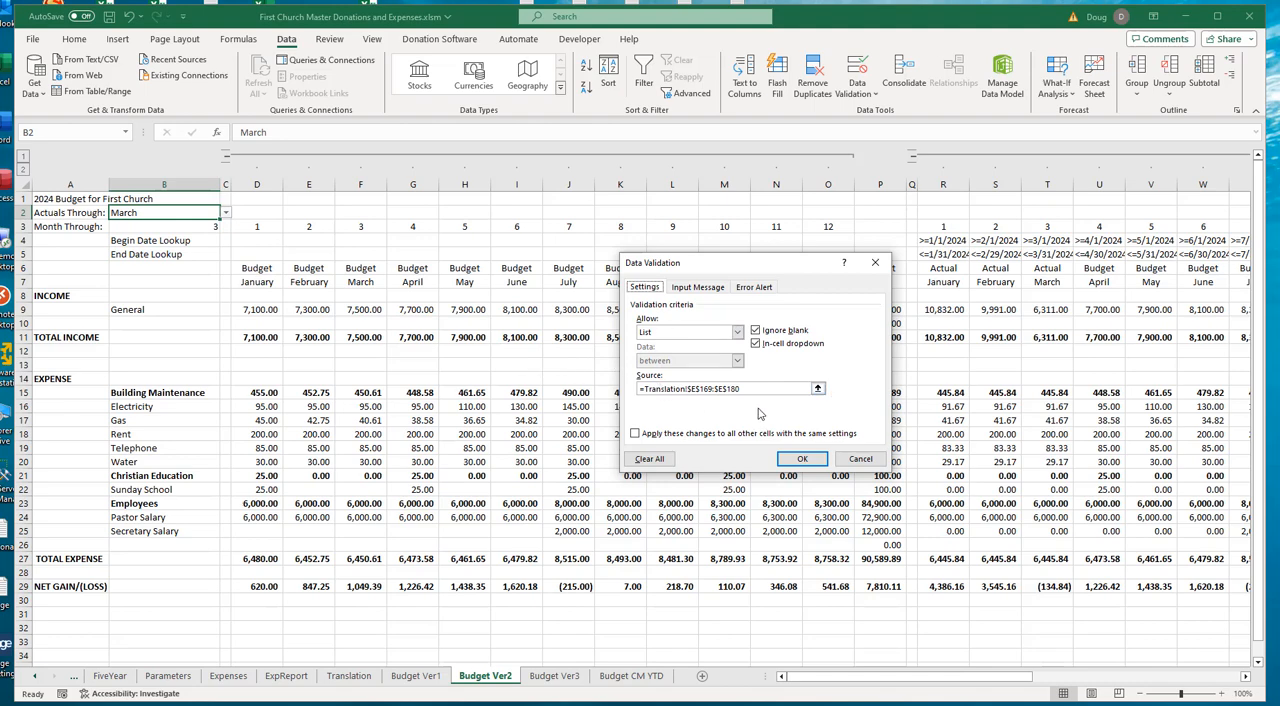
click(818, 389)
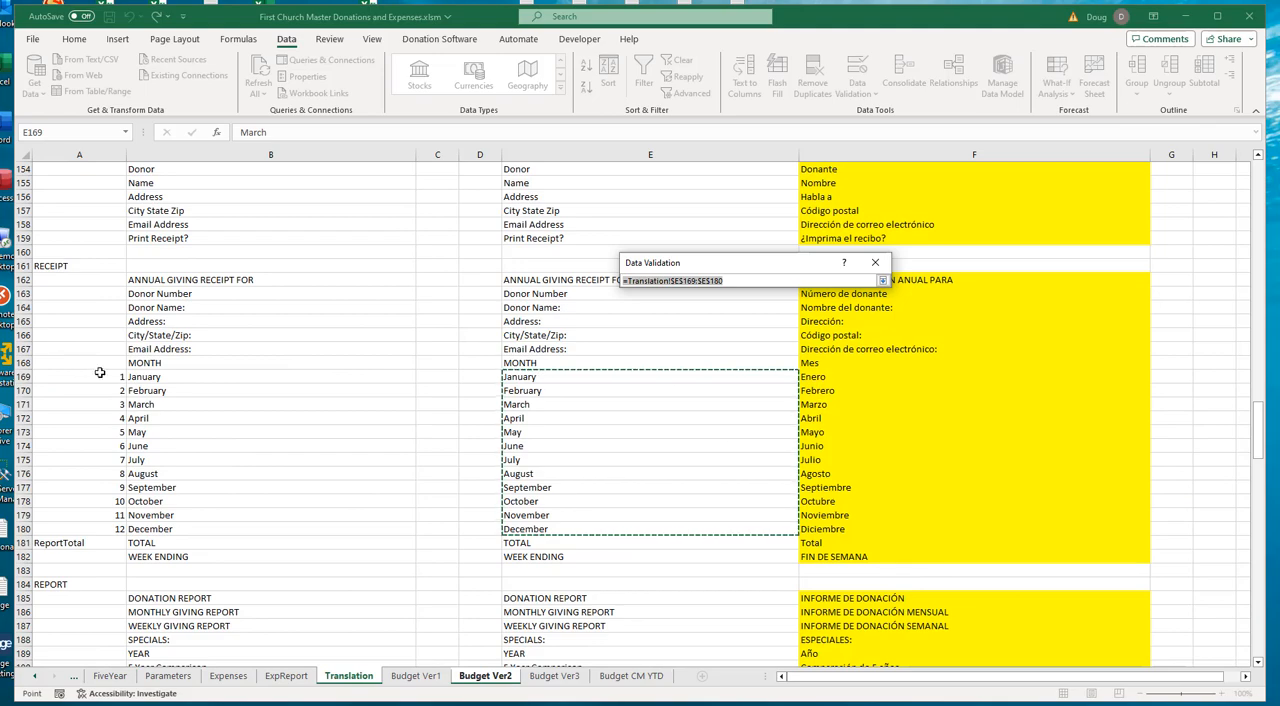
click(141, 376)
drag(148, 397, 152, 526)
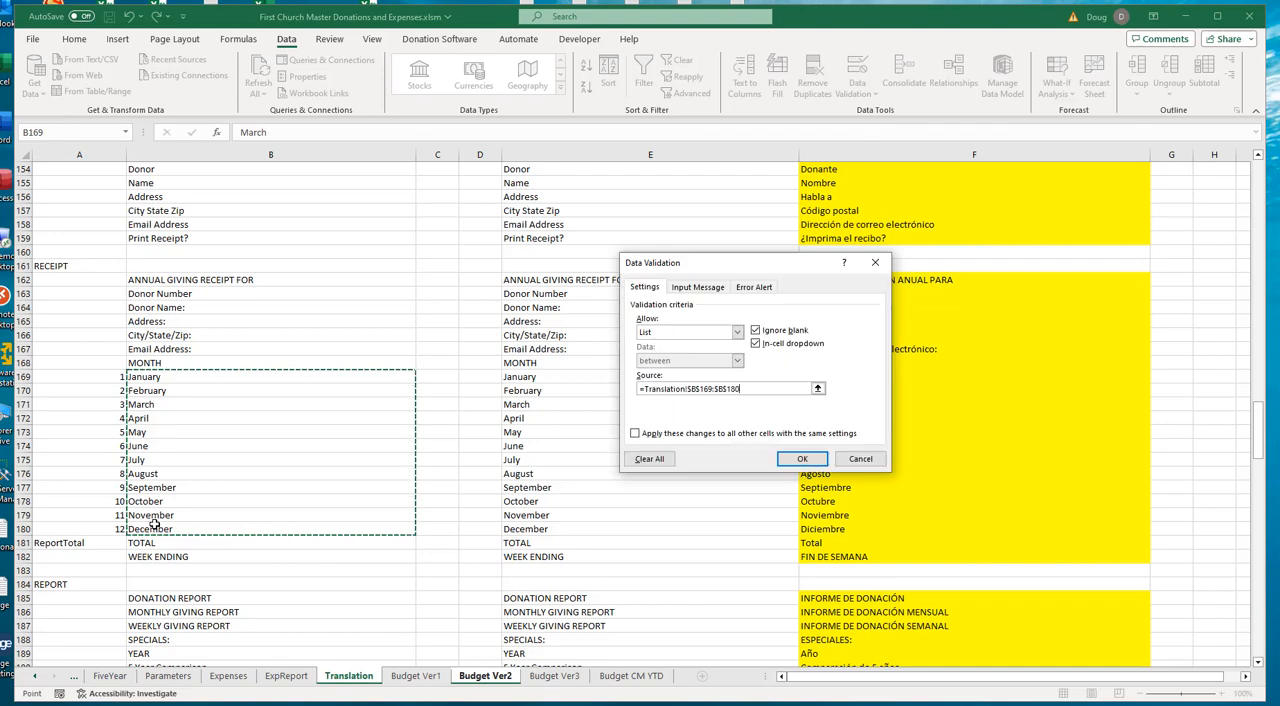
click(803, 459)
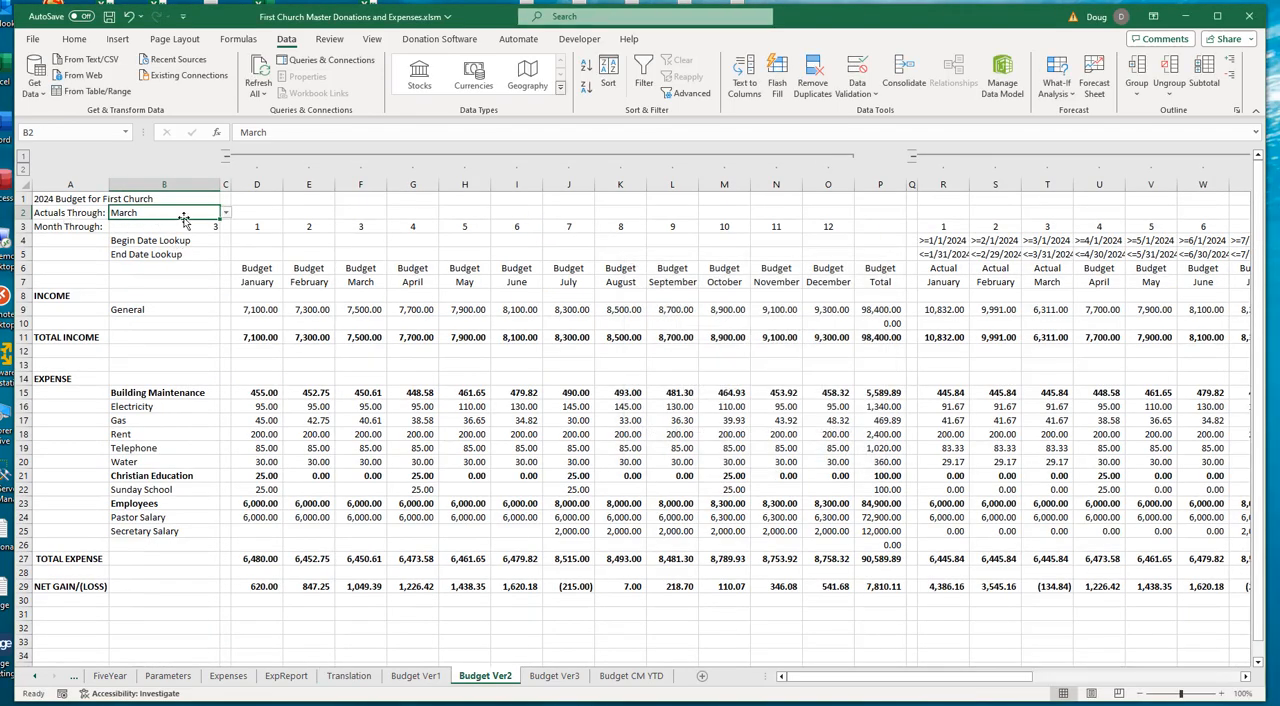
click(226, 213)
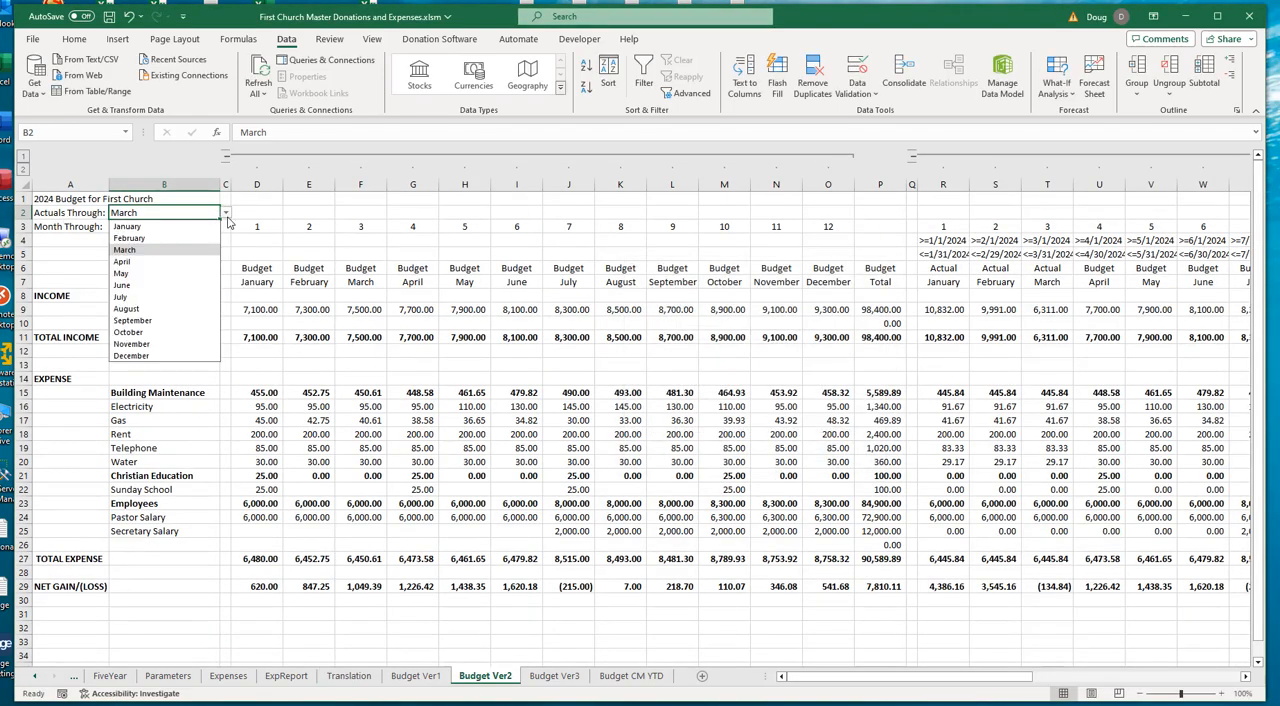
click(168, 262)
- Set the language parameter in B7 of the Parameters sheet to Español
click(167, 678)
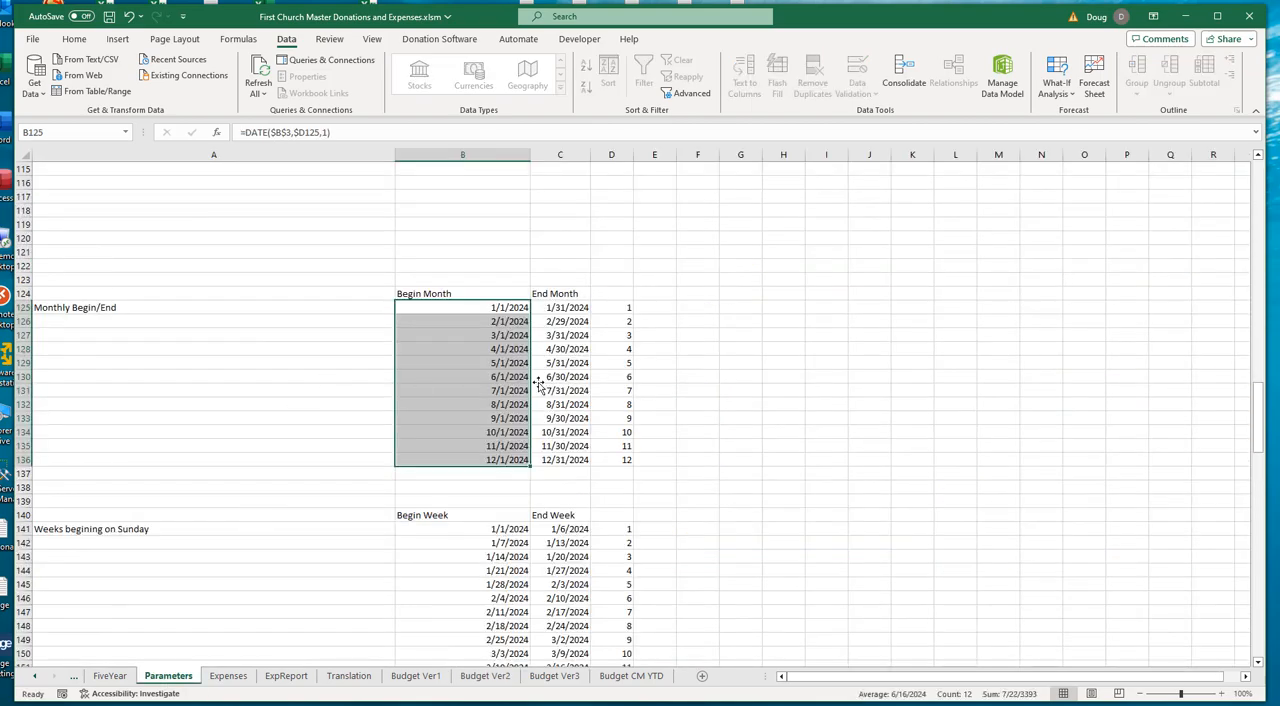
scroll(440, 270, up, 10)
scroll(450, 274, up, 20)
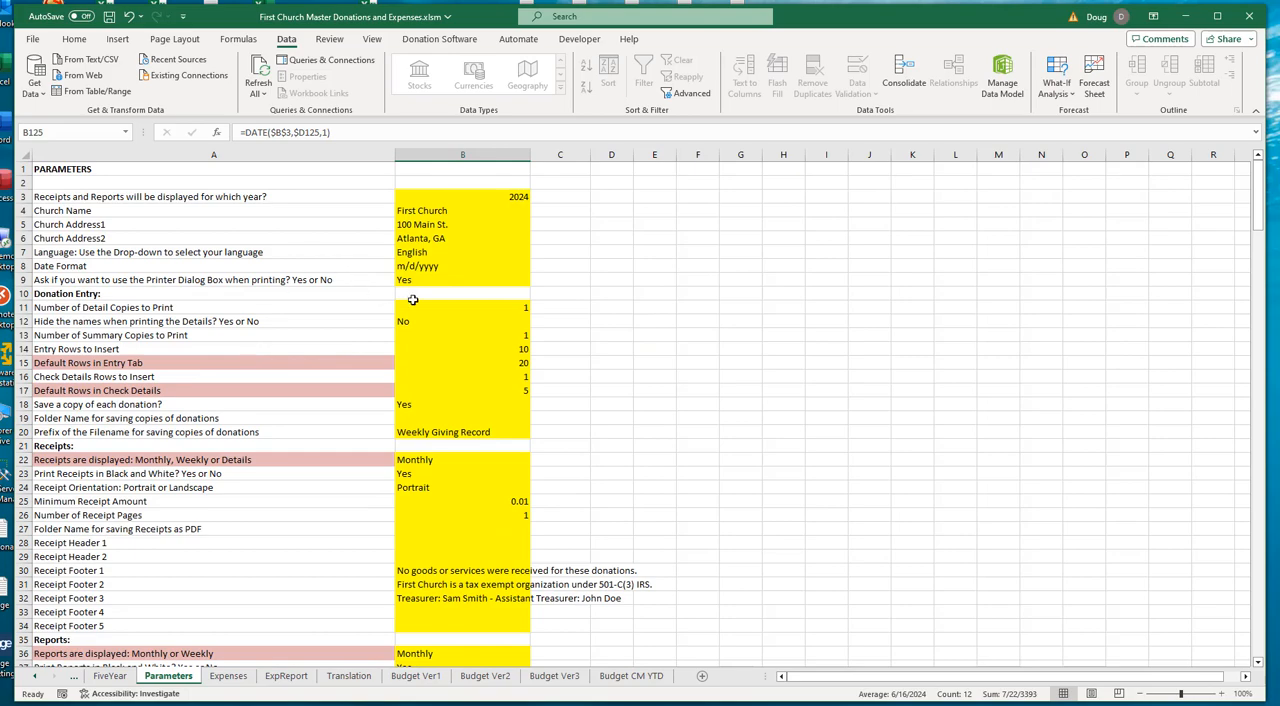
click(505, 256)
click(536, 252)
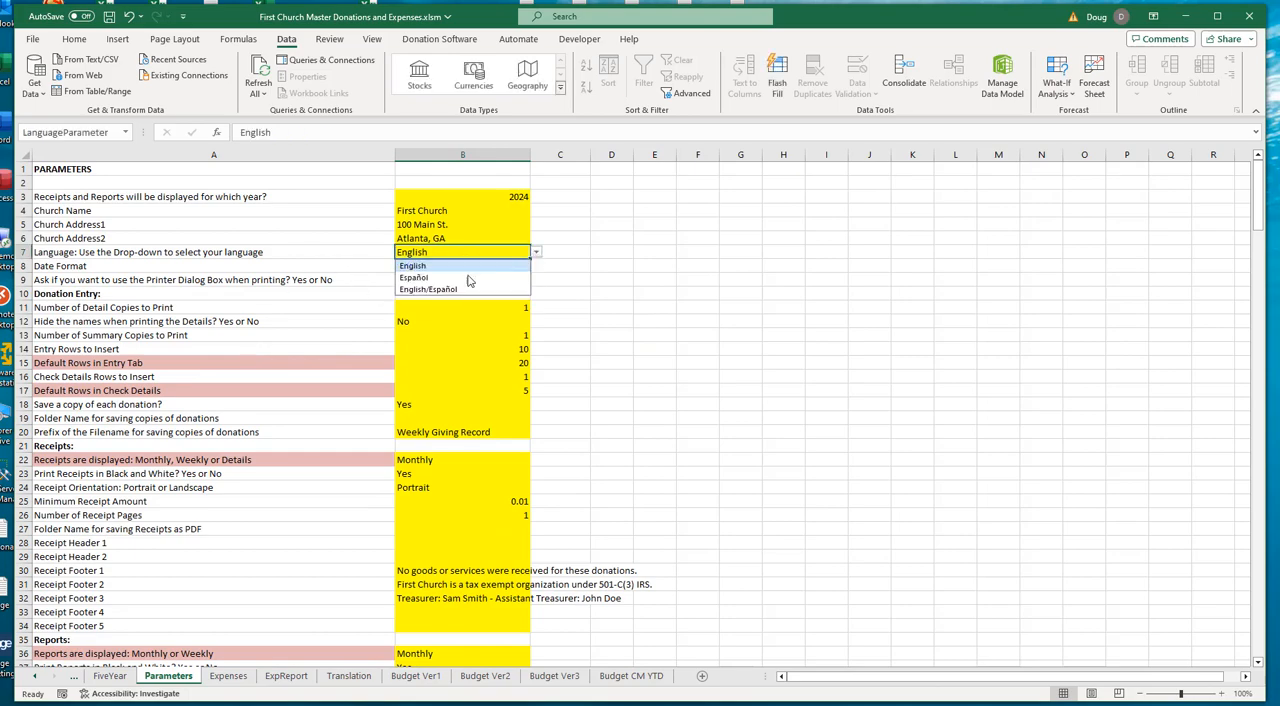
click(430, 277)
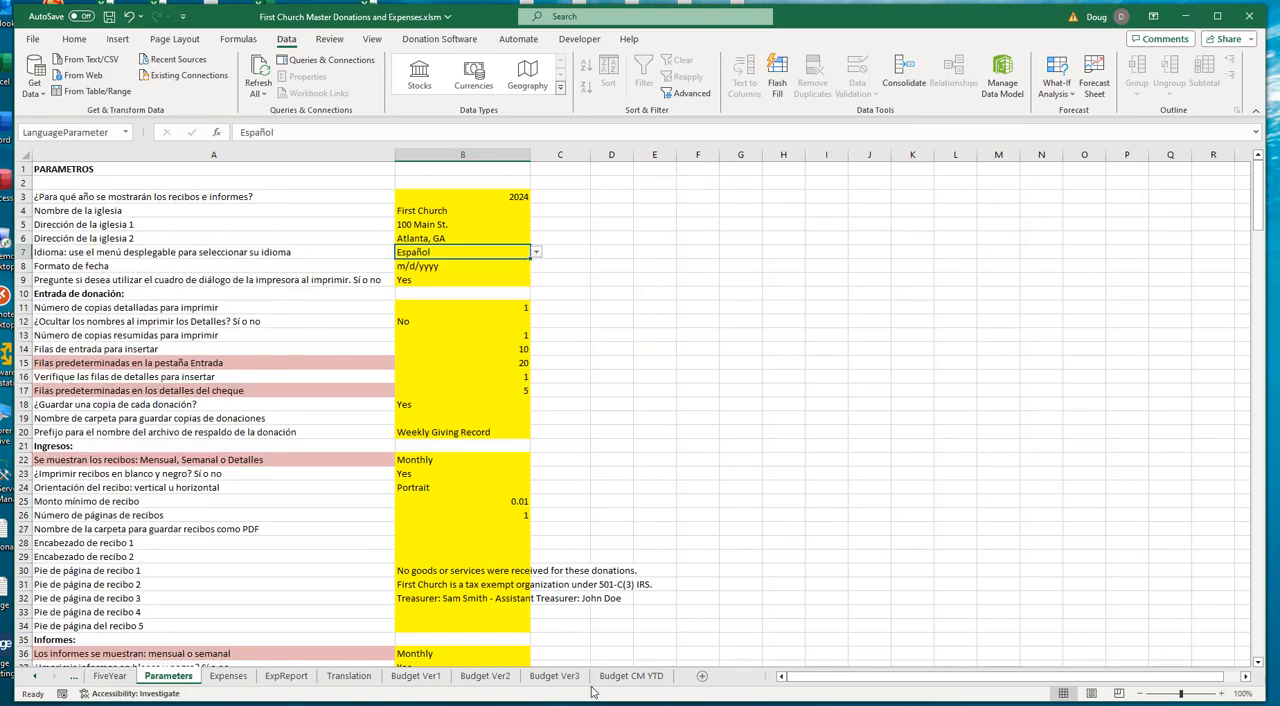
- Set the Actuals Through month in B2 of Budget Ver2 to Abril from the translated month list
click(415, 676)
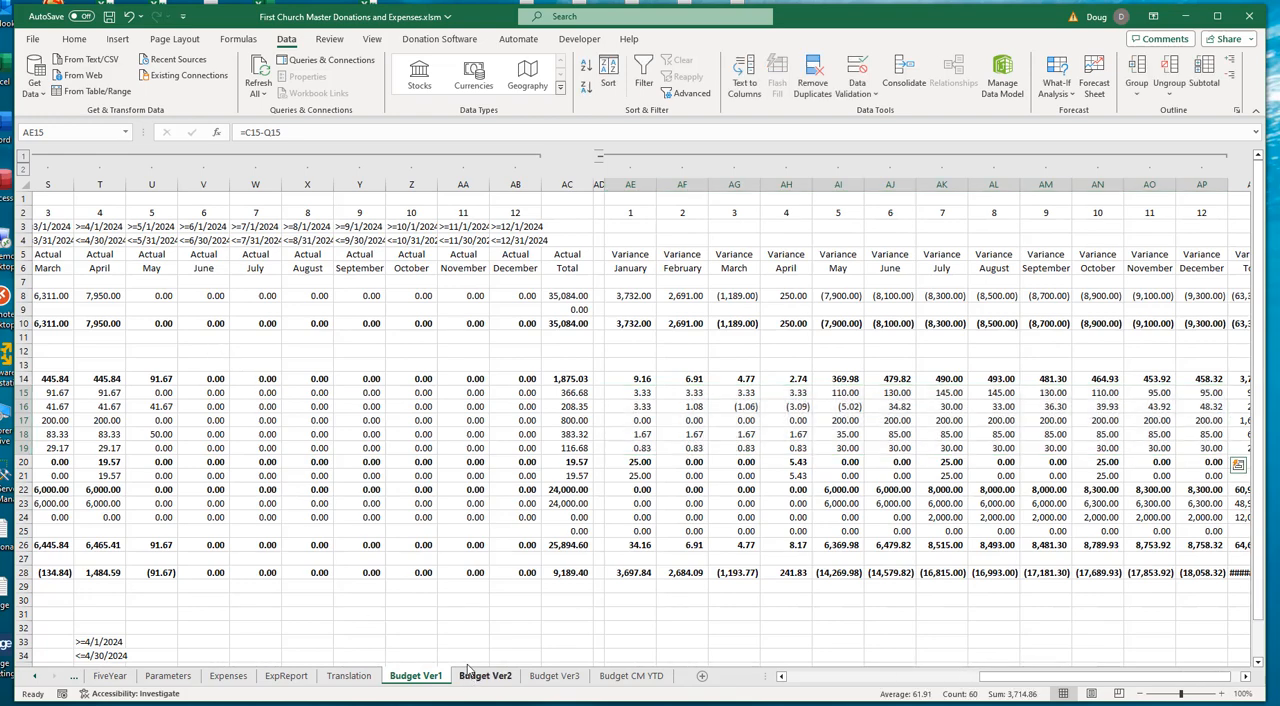
click(485, 676)
click(226, 214)
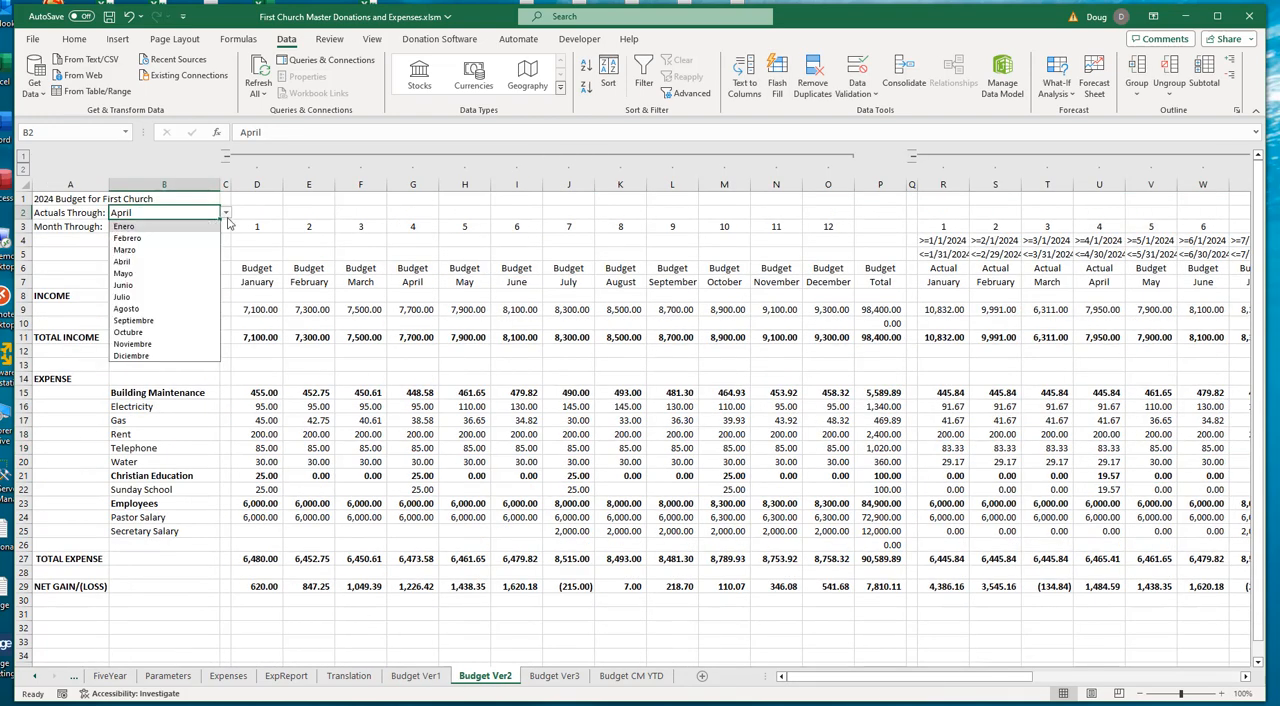
click(138, 261)
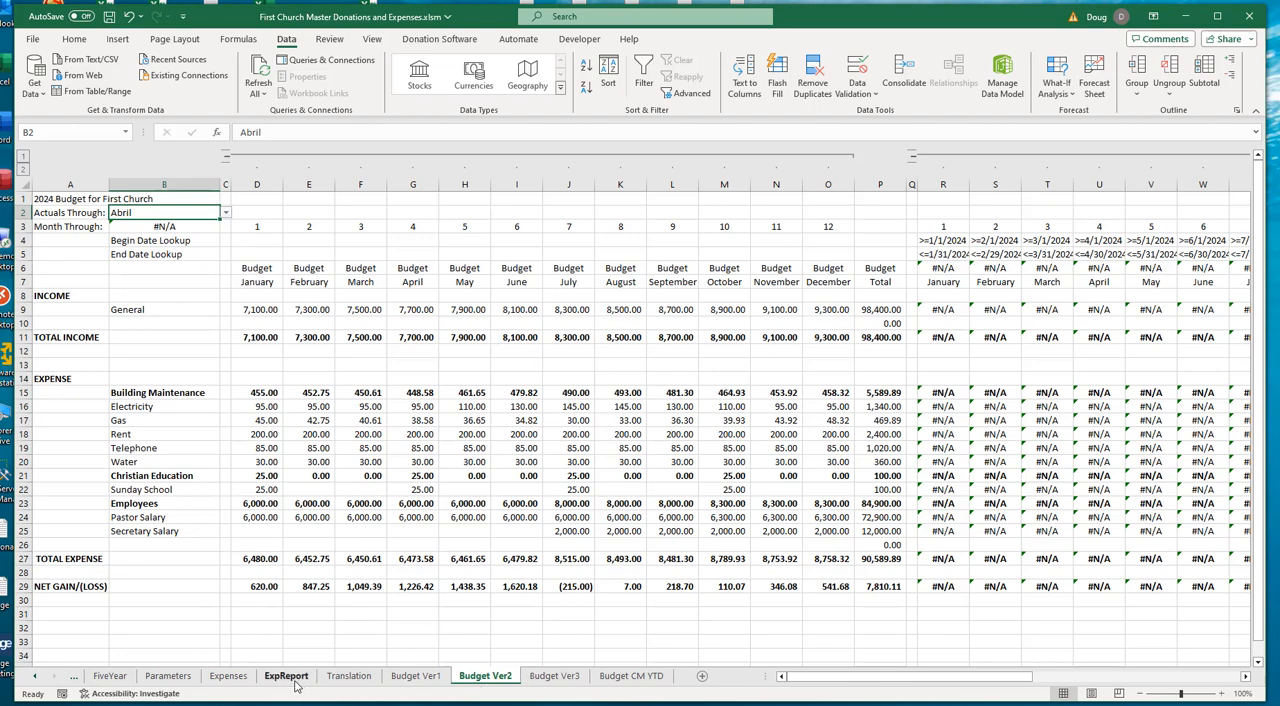
- Set the language parameter in B7 of the Parameters sheet to English
click(168, 676)
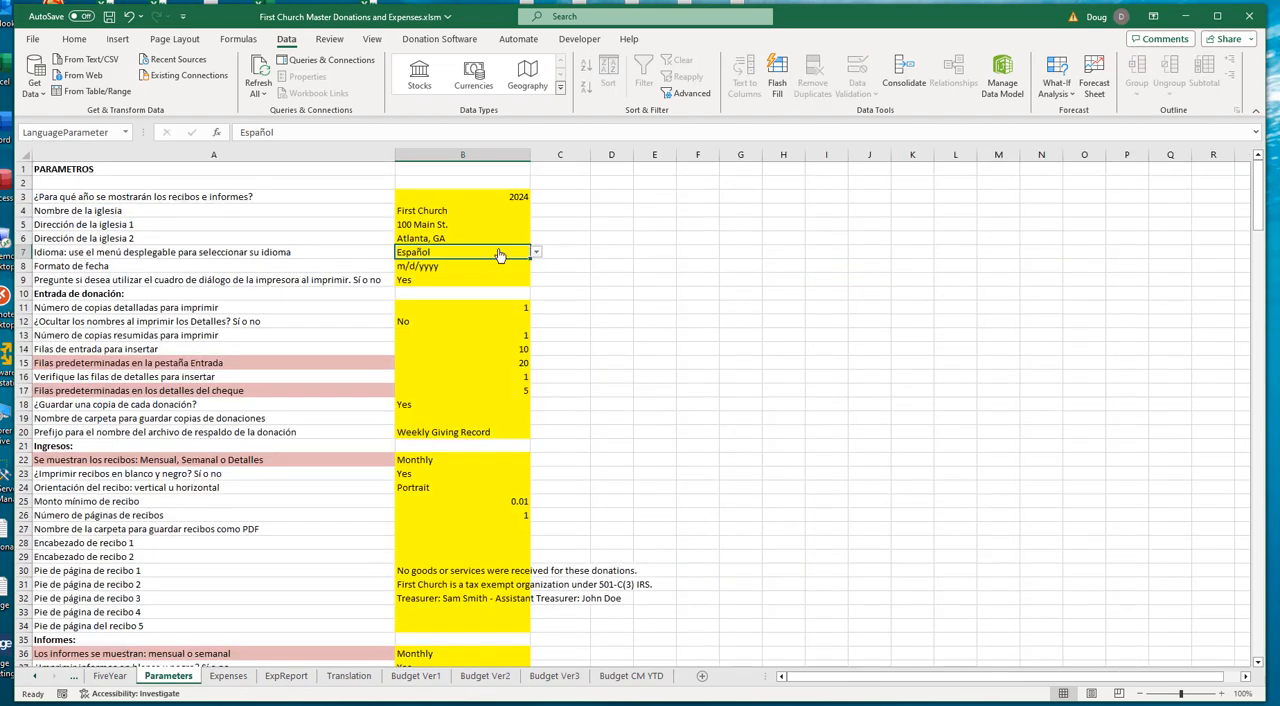
click(537, 257)
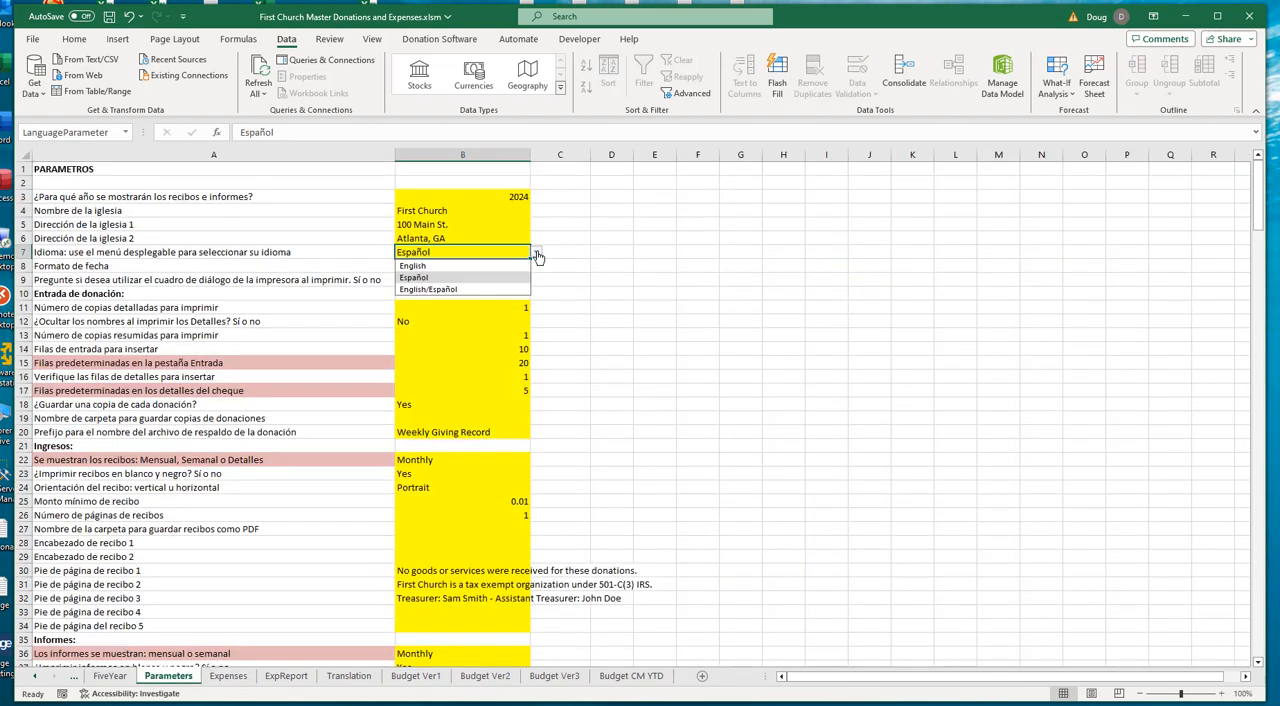
click(468, 268)
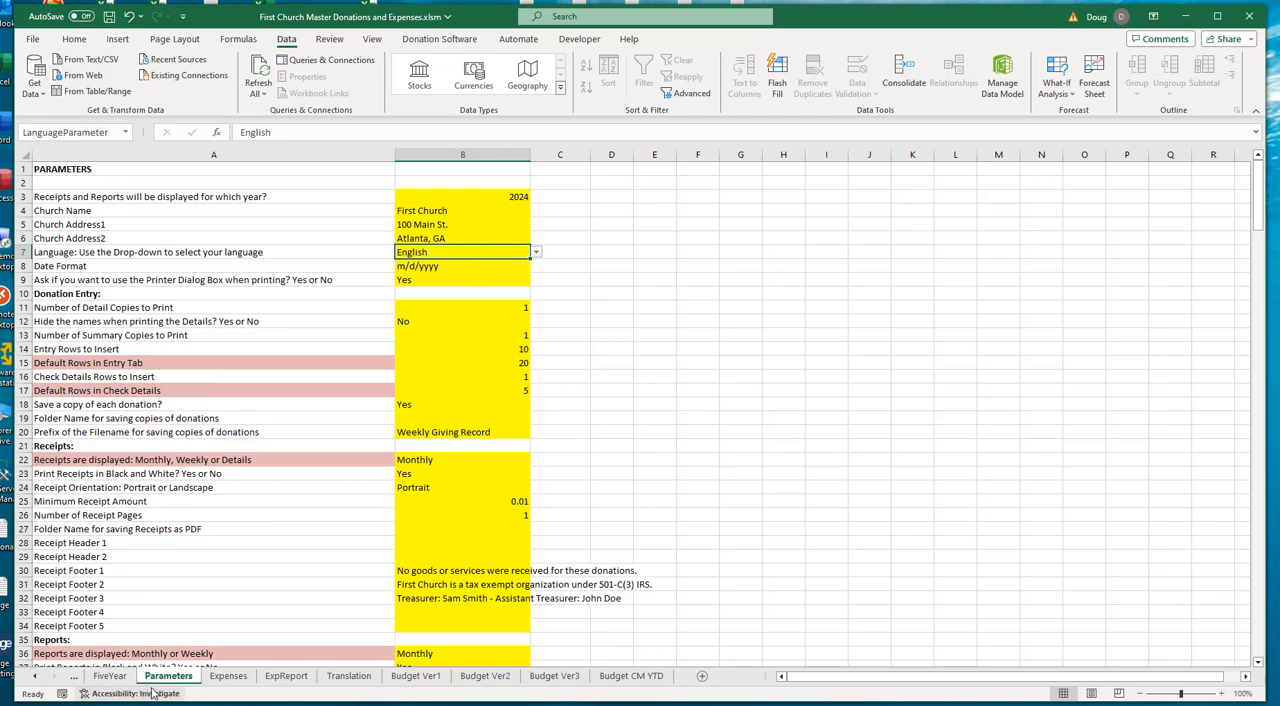
- Set the Actuals Through month in B2 of Budget Ver2 to April from the English month list
click(468, 677)
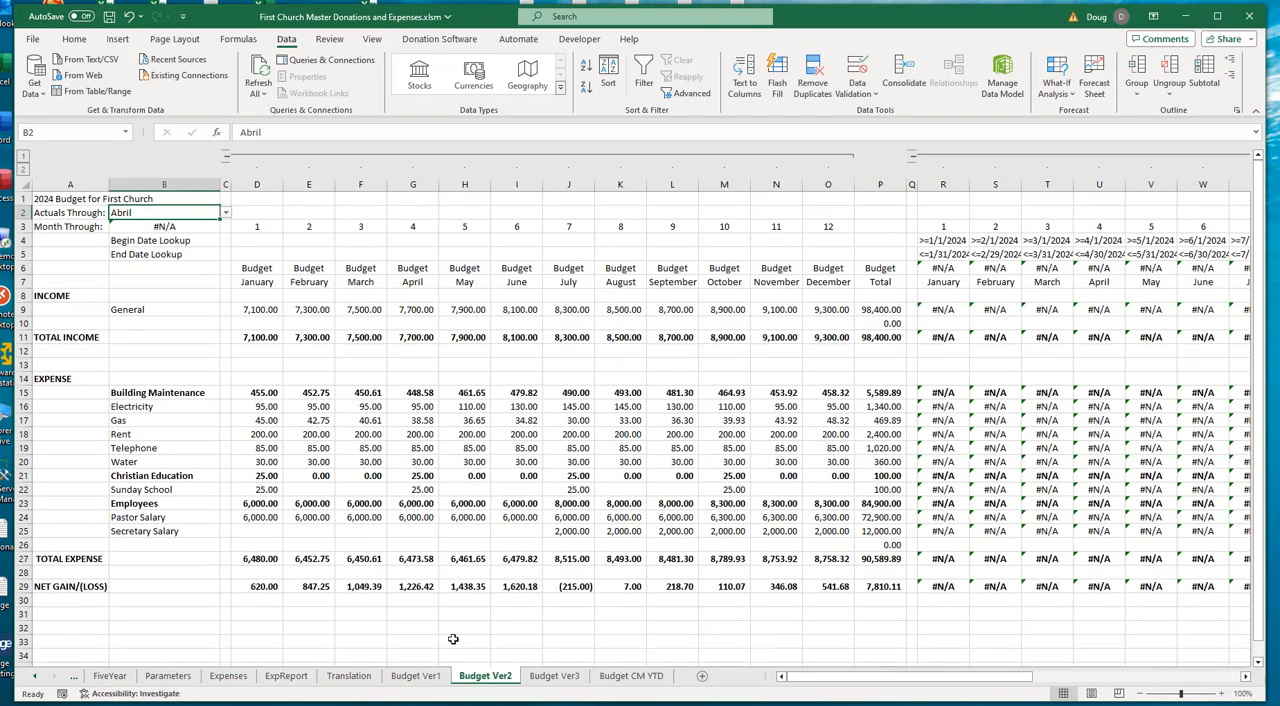
click(226, 213)
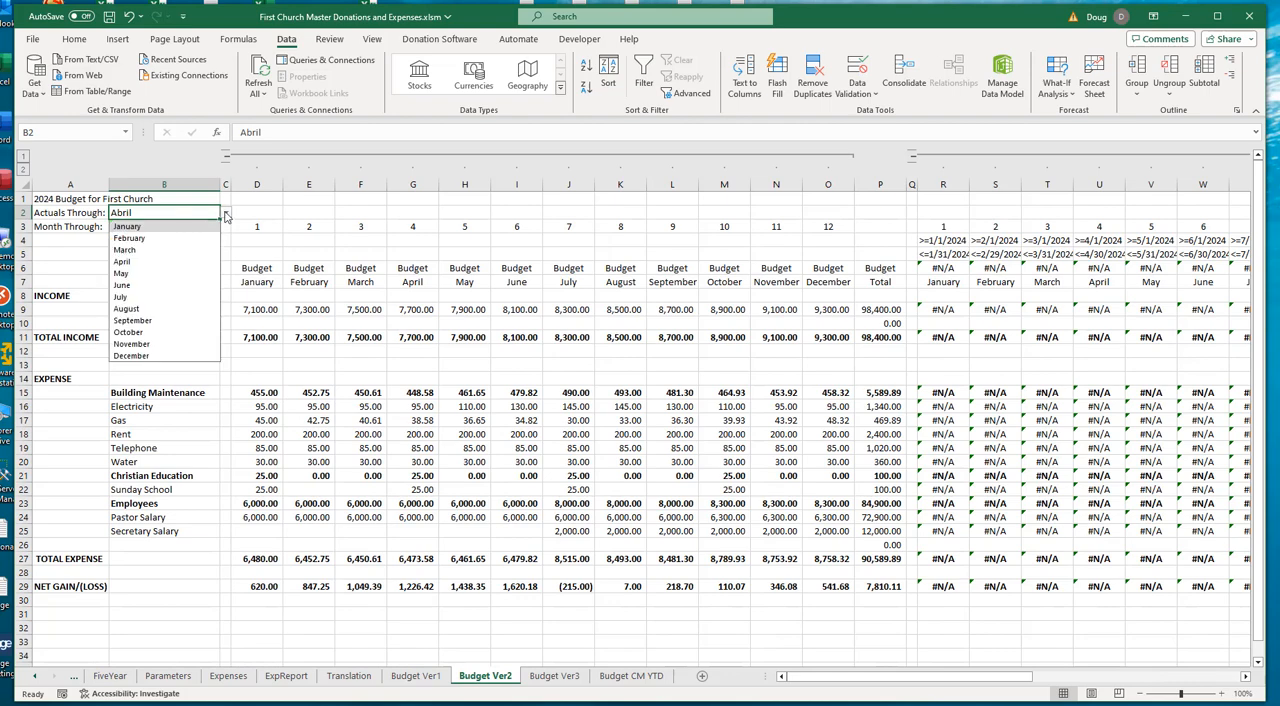
click(153, 262)
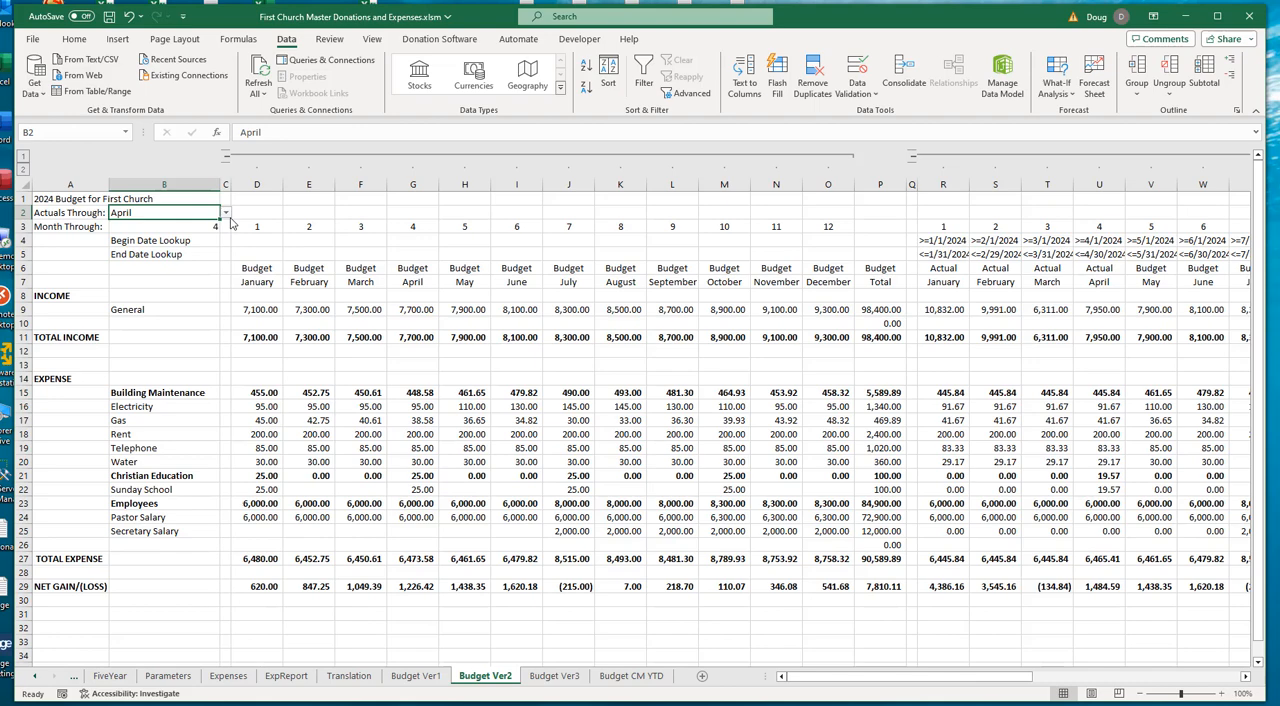
- Clear the arguments of the MATCH formula in Month Through cell B3, and enter B2 as the lookup value
click(133, 227)
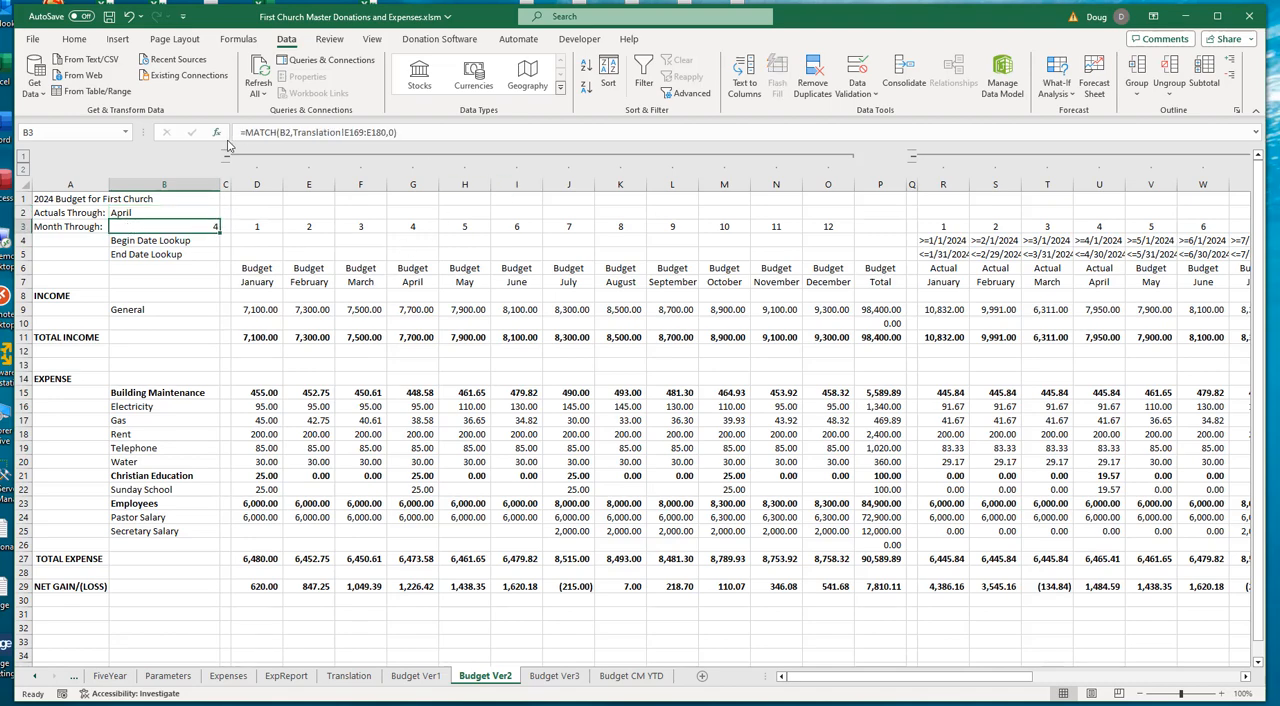
click(447, 131)
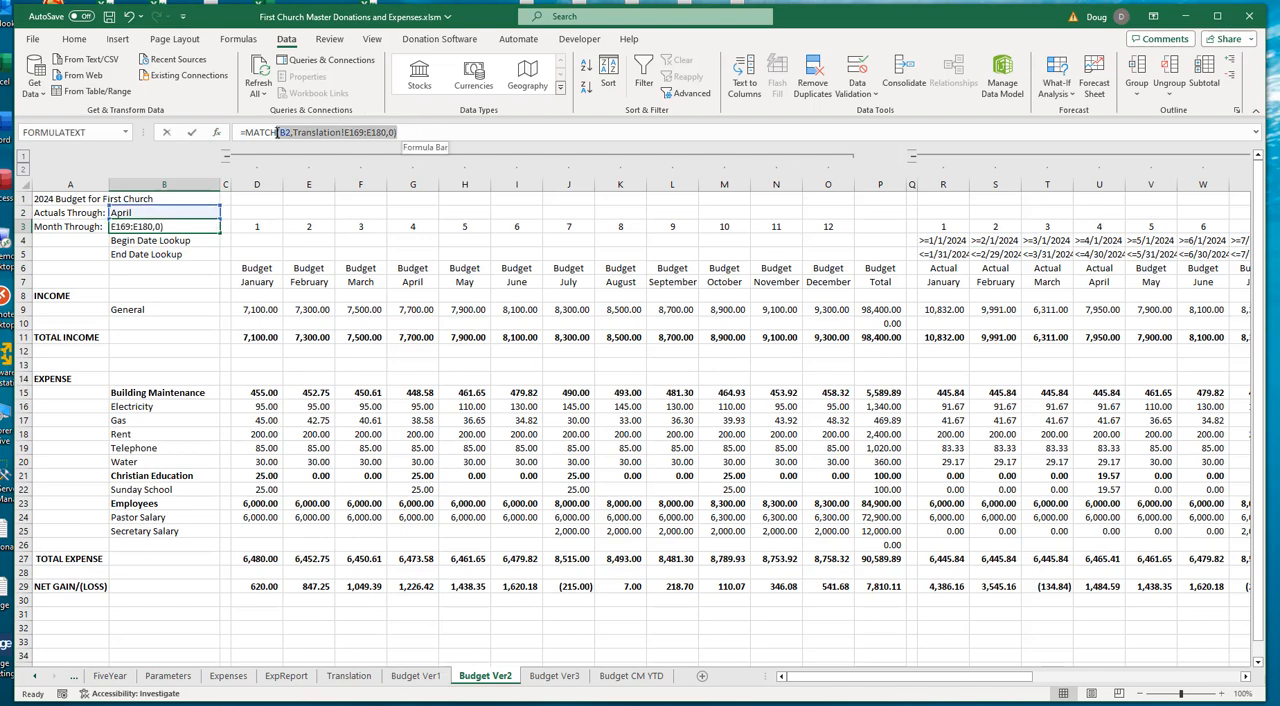
key(shift+End)
key(Delete)
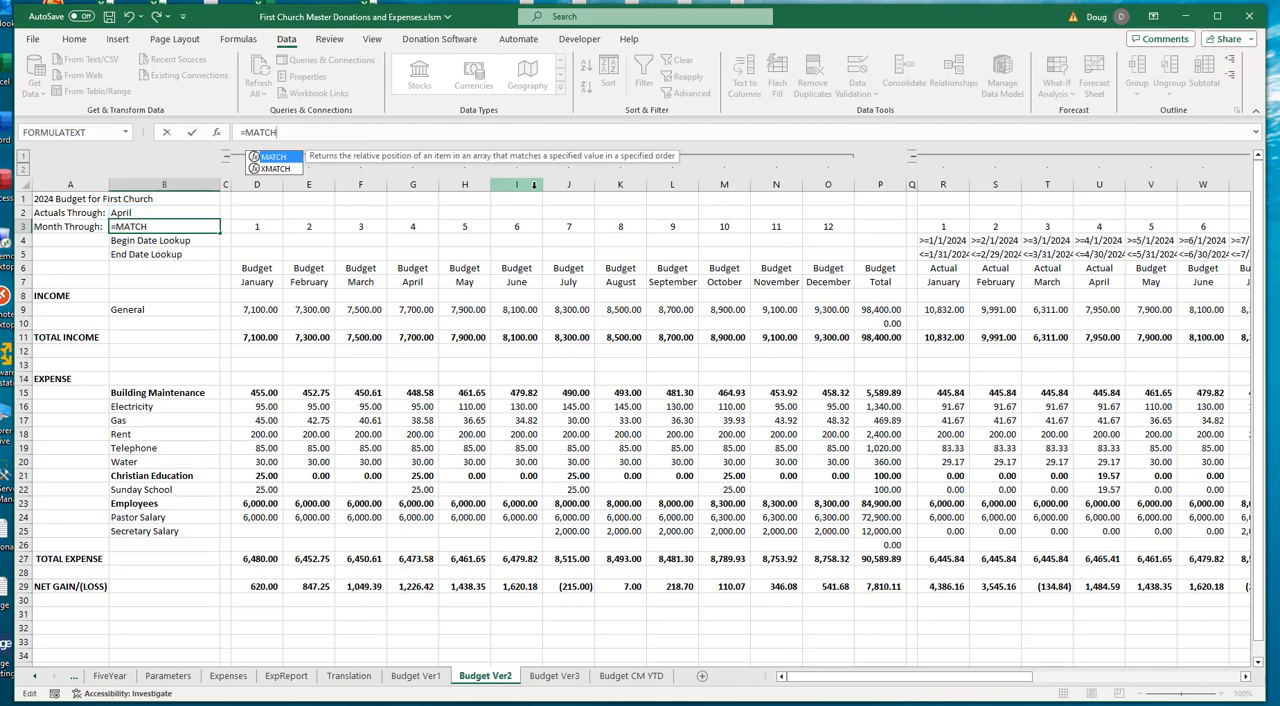
text(()
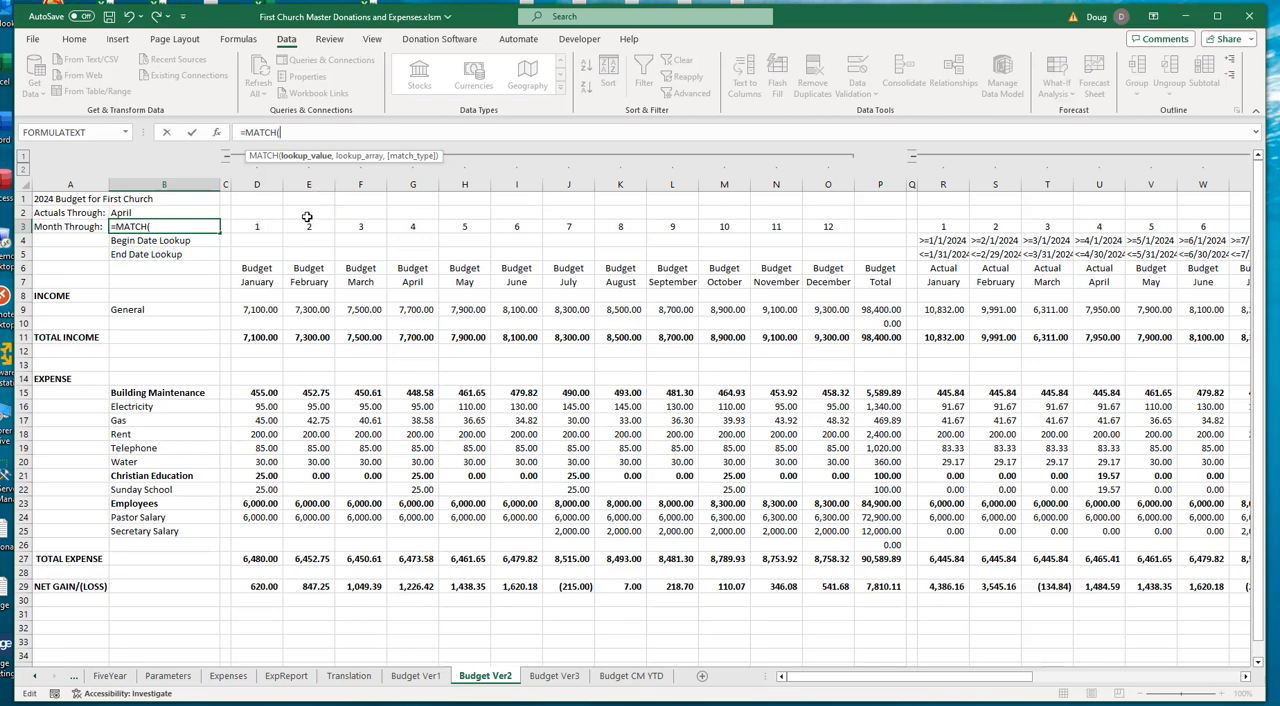
click(134, 213)
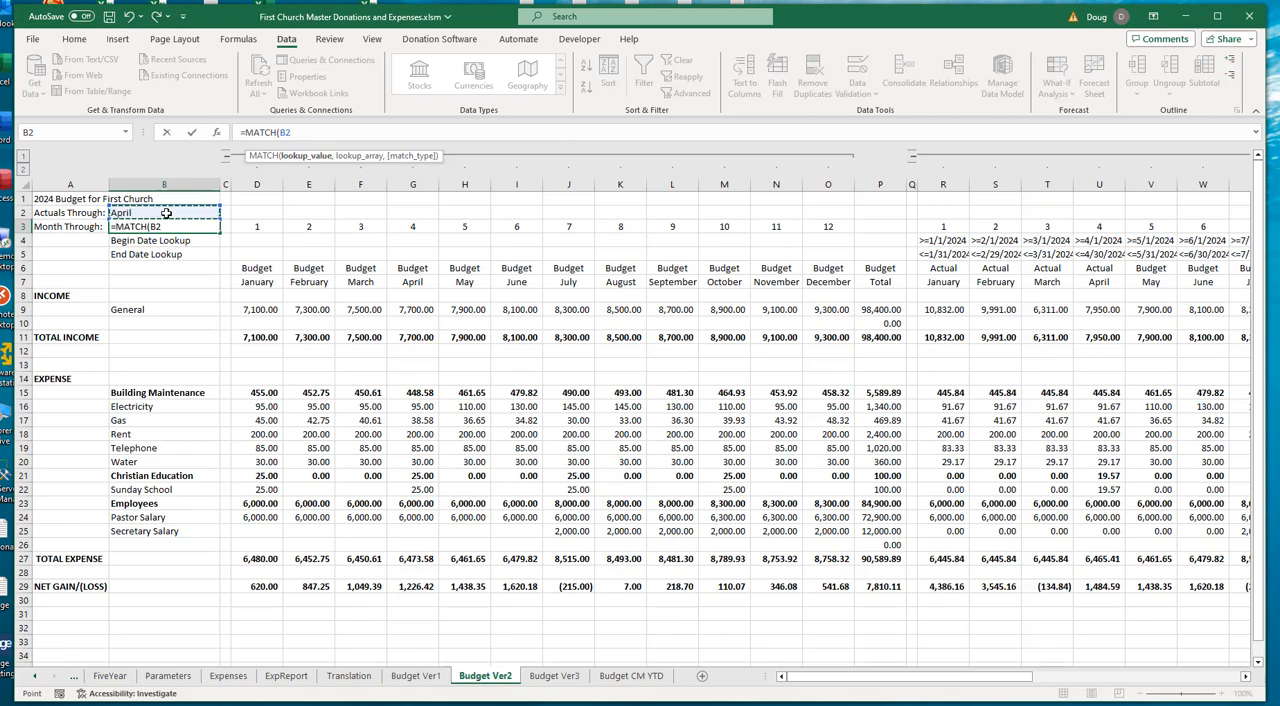
text(,)
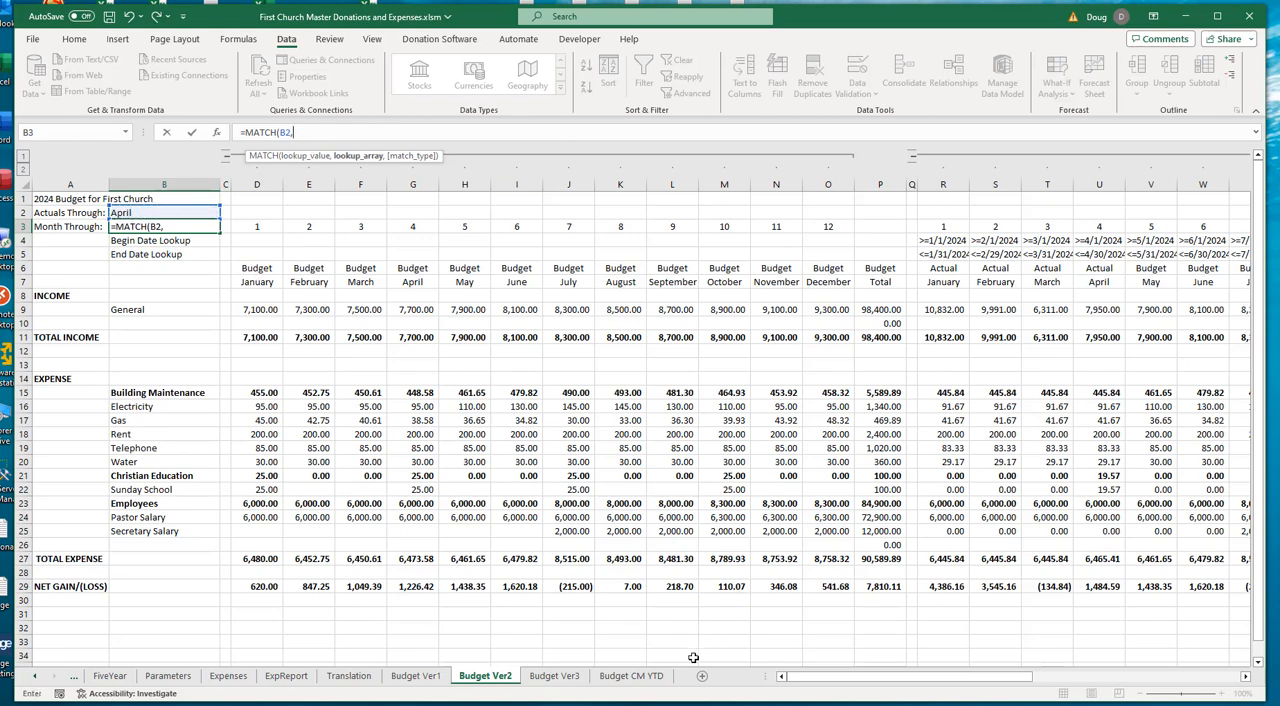
- Complete the formula in B3 as =MATCH(B2,Translation!$B$169:$B$180,0), using the language-dependent month list and an exact match
click(348, 676)
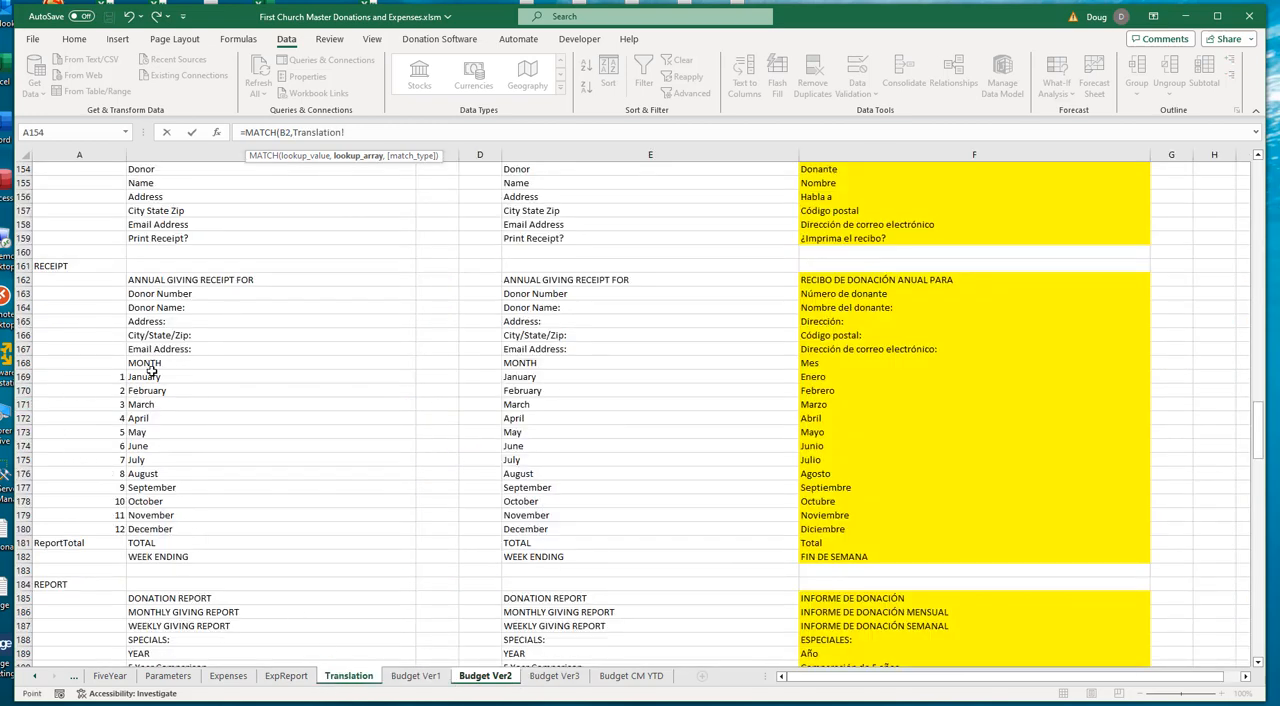
drag(148, 377, 147, 513)
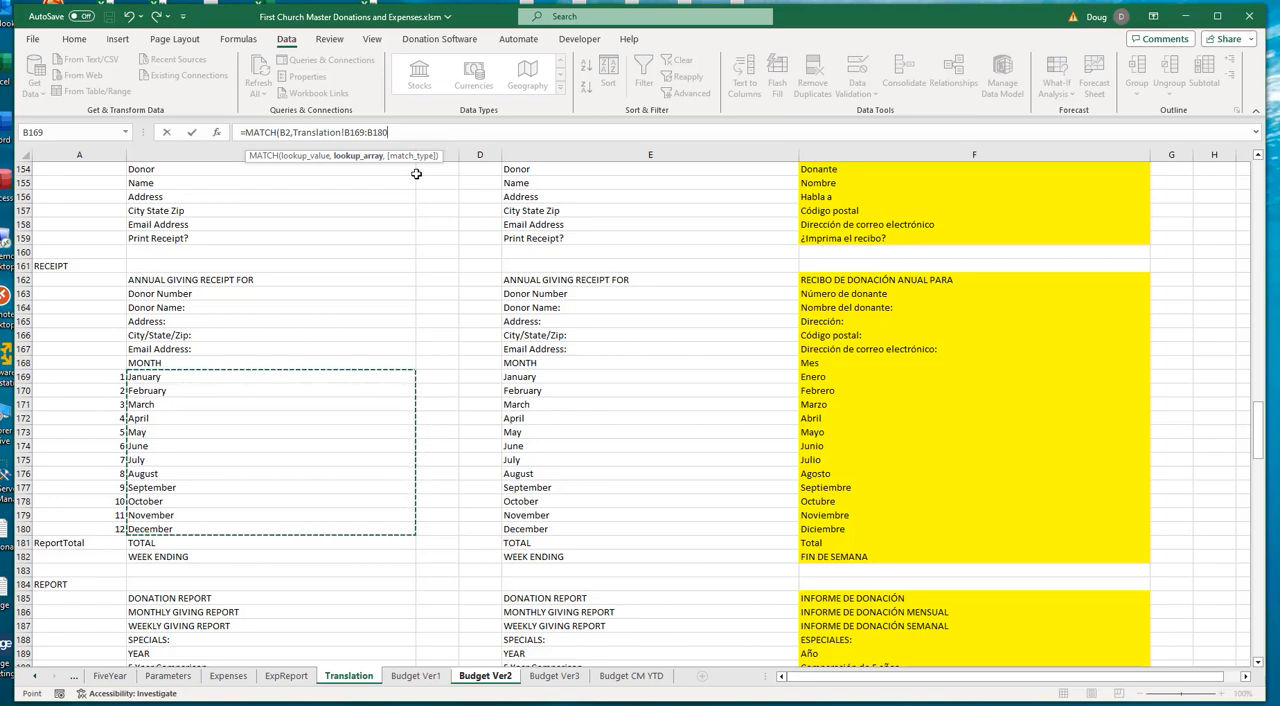
key(F4)
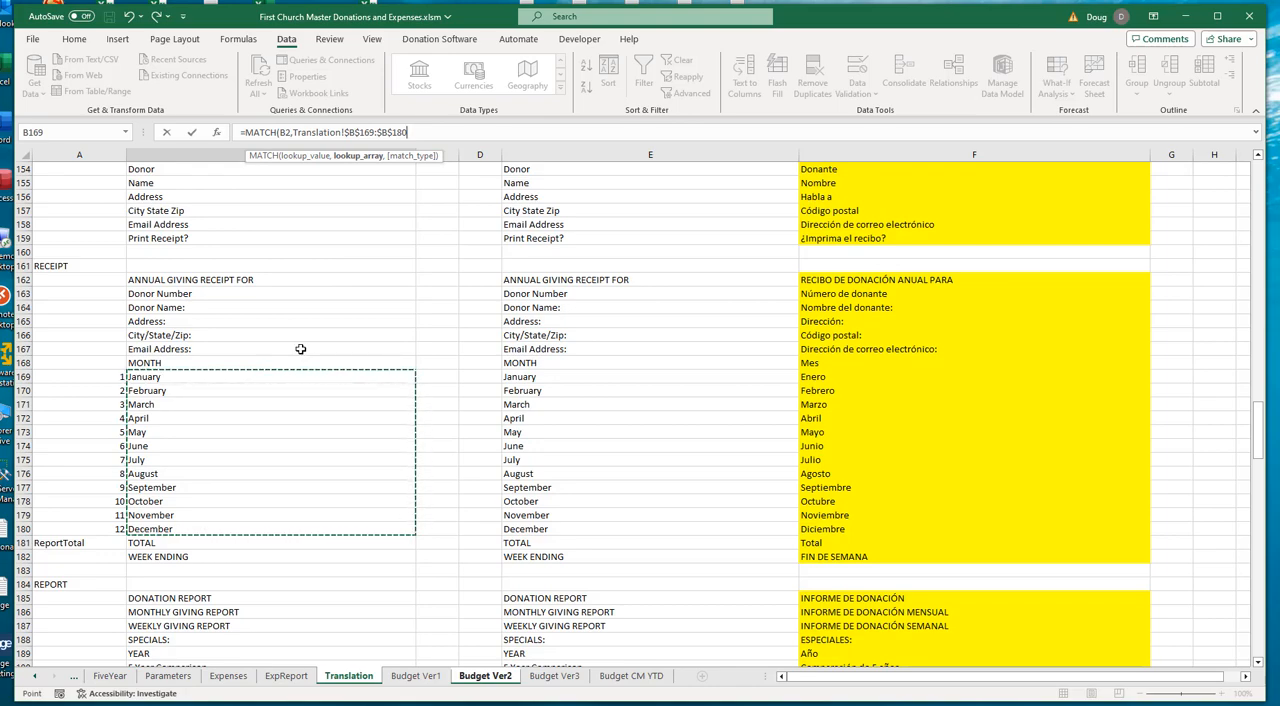
text(,)
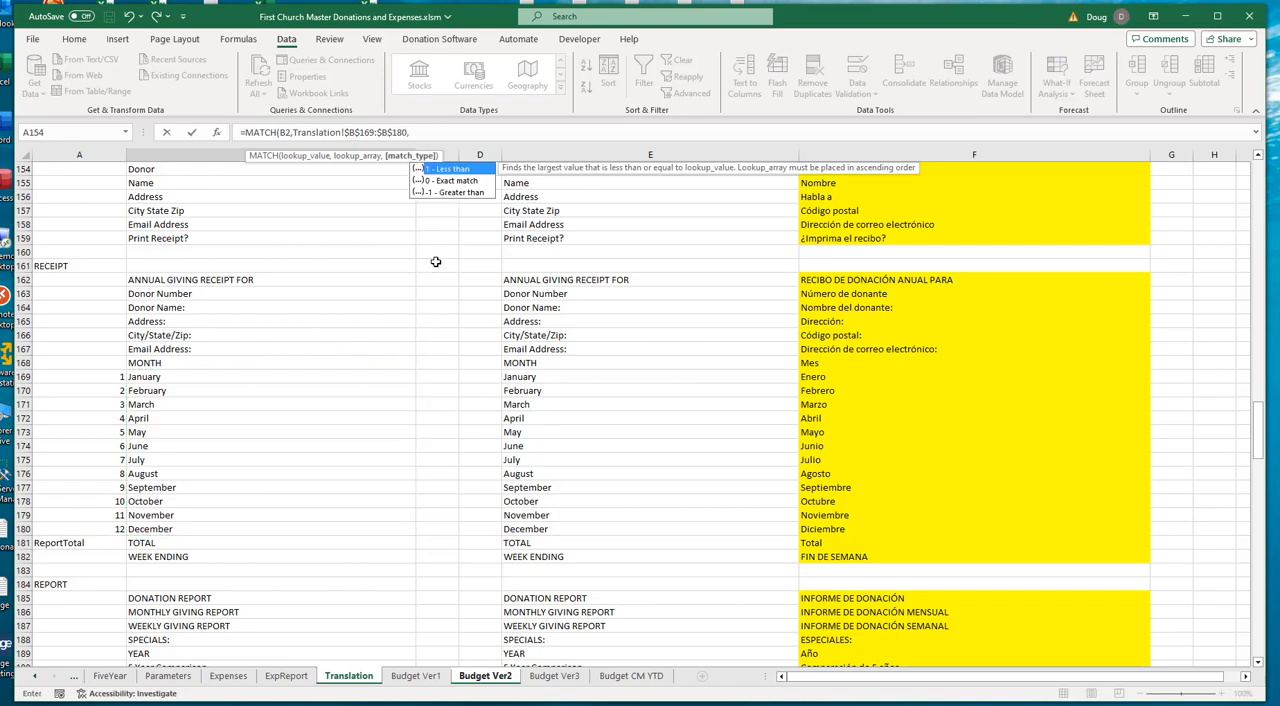
click(456, 185)
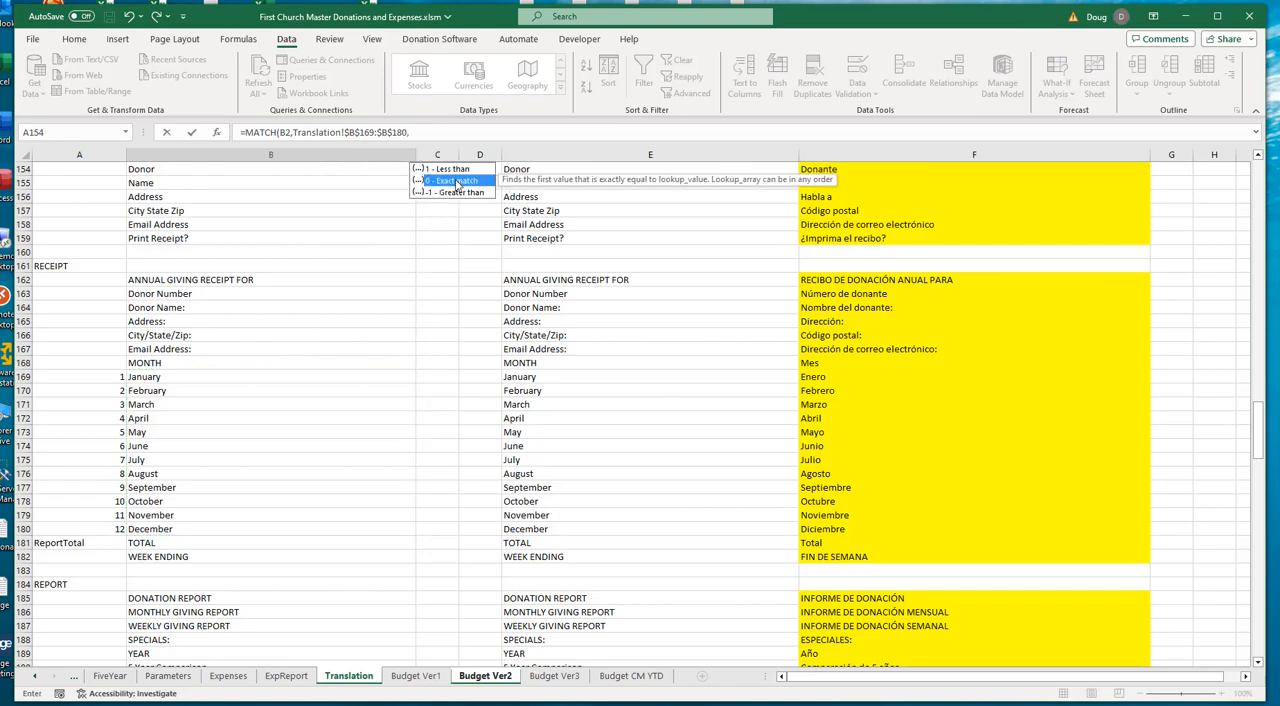
double_click(456, 185)
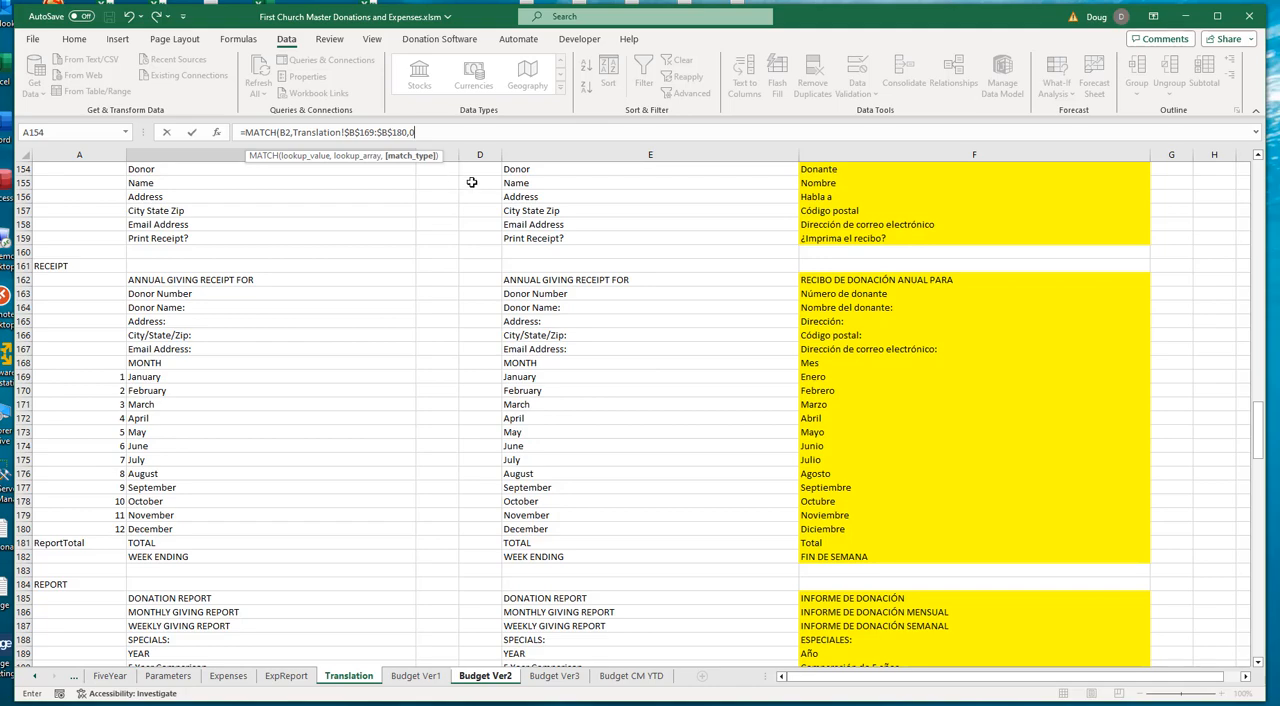
text())
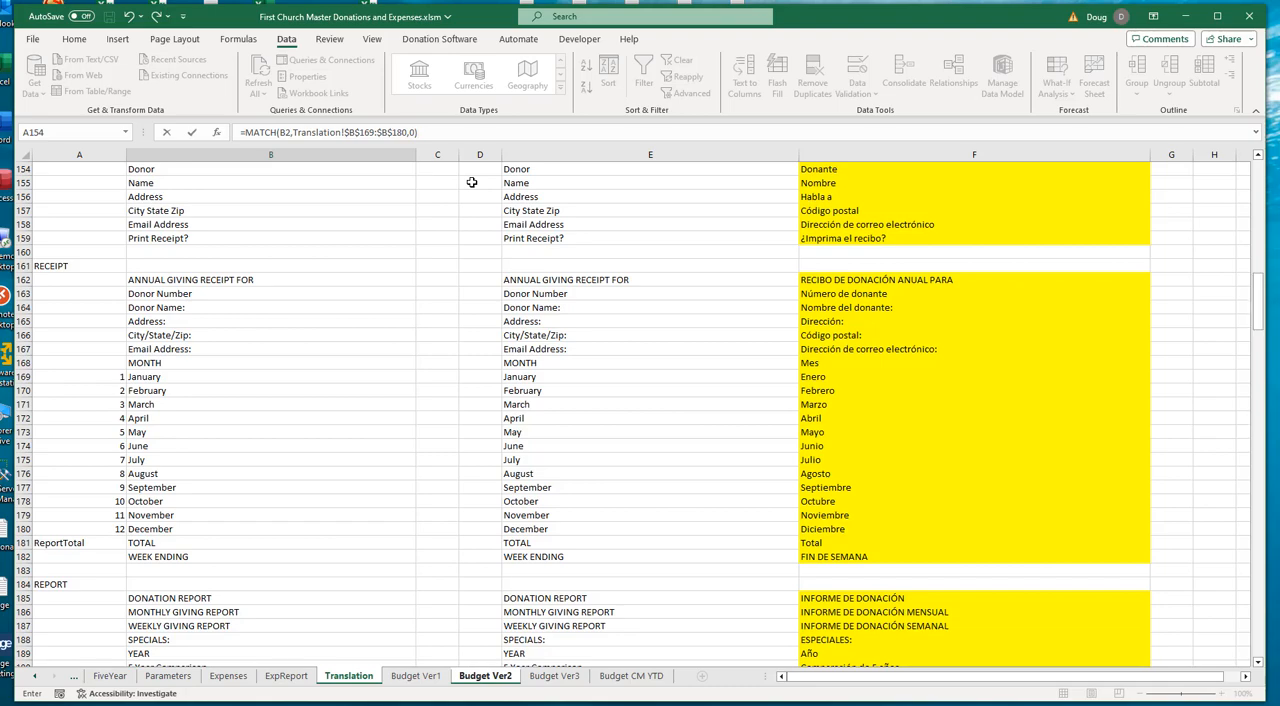
key(Return)
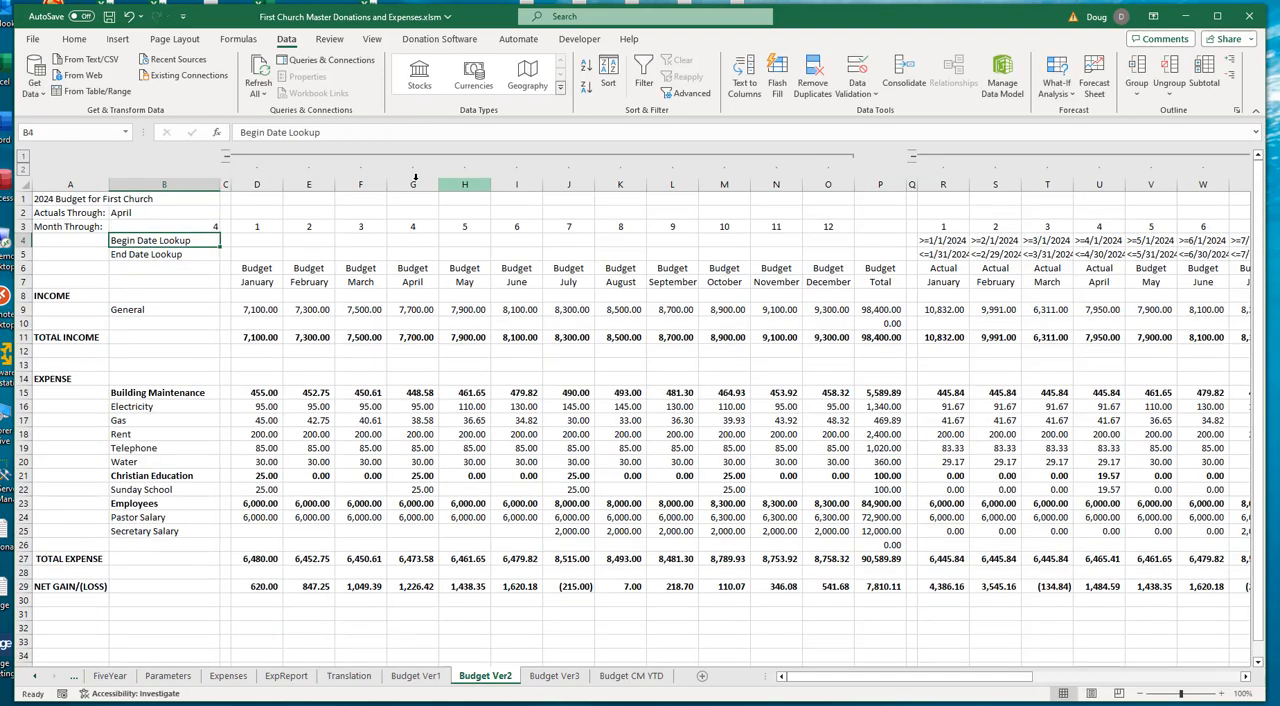
click(163, 226)
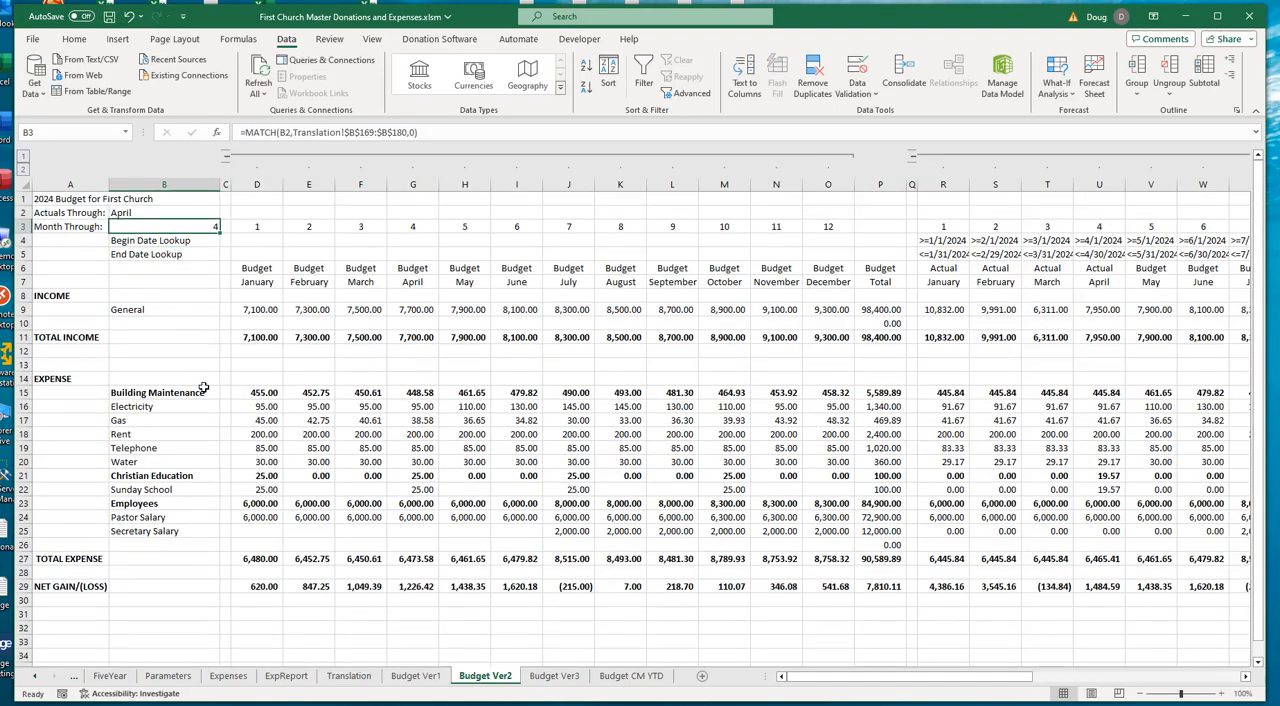
- Test the Actuals Through selector in B2 with October, and set it back to April
click(190, 212)
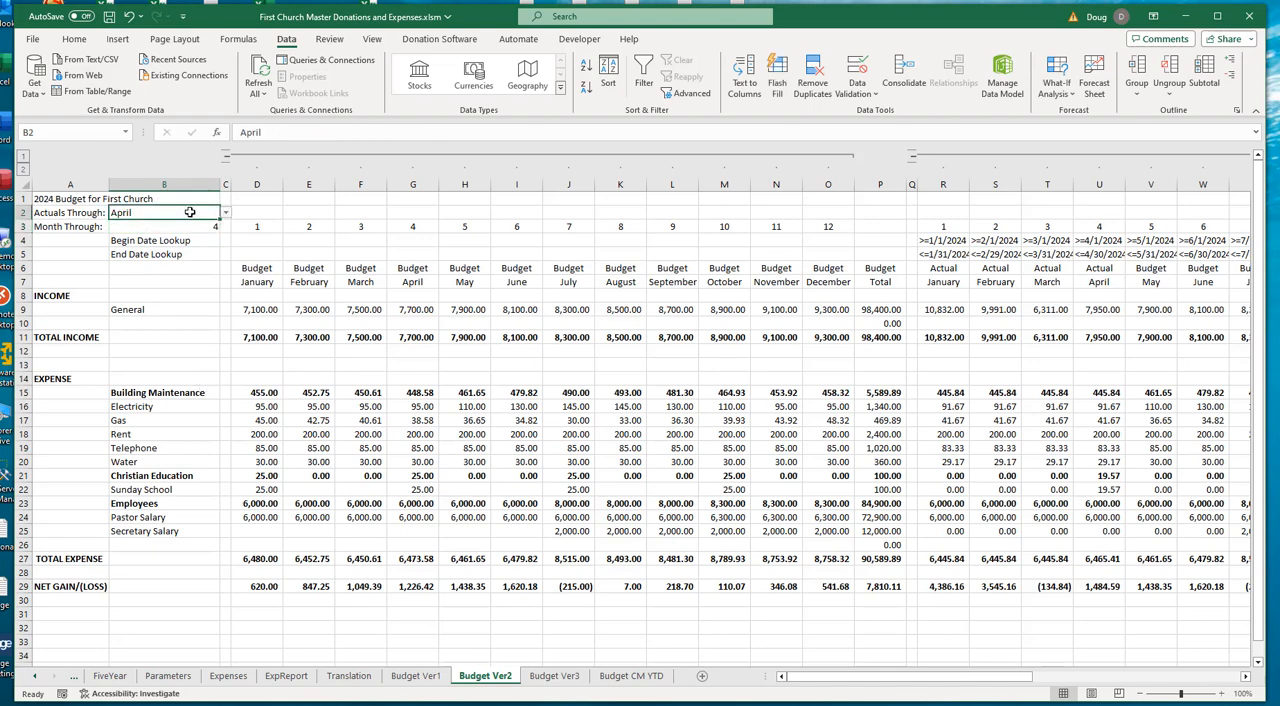
click(226, 213)
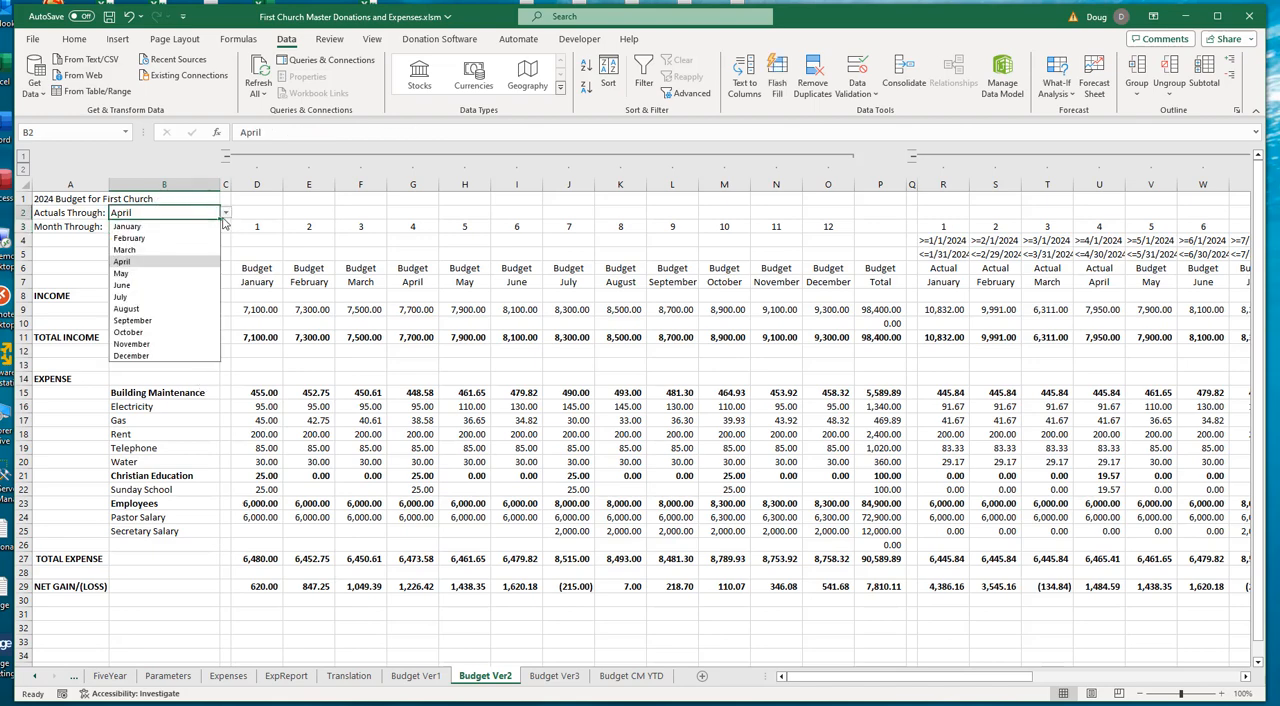
click(132, 334)
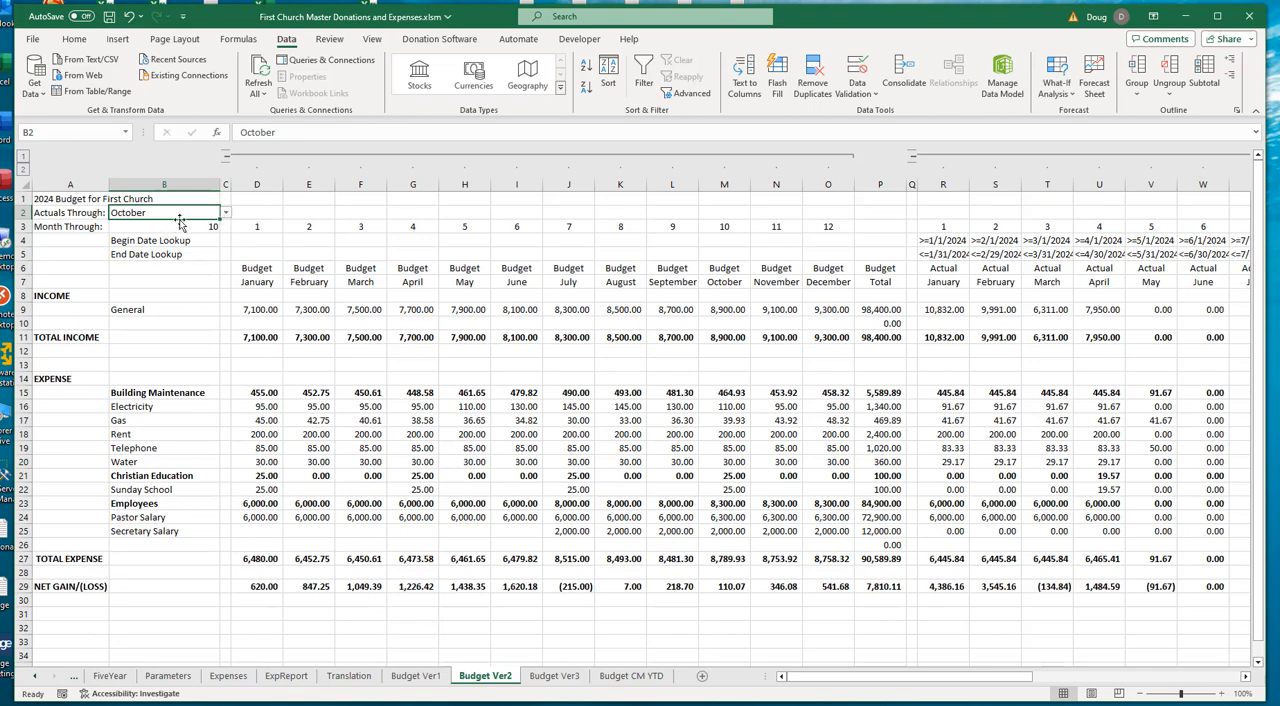
click(226, 214)
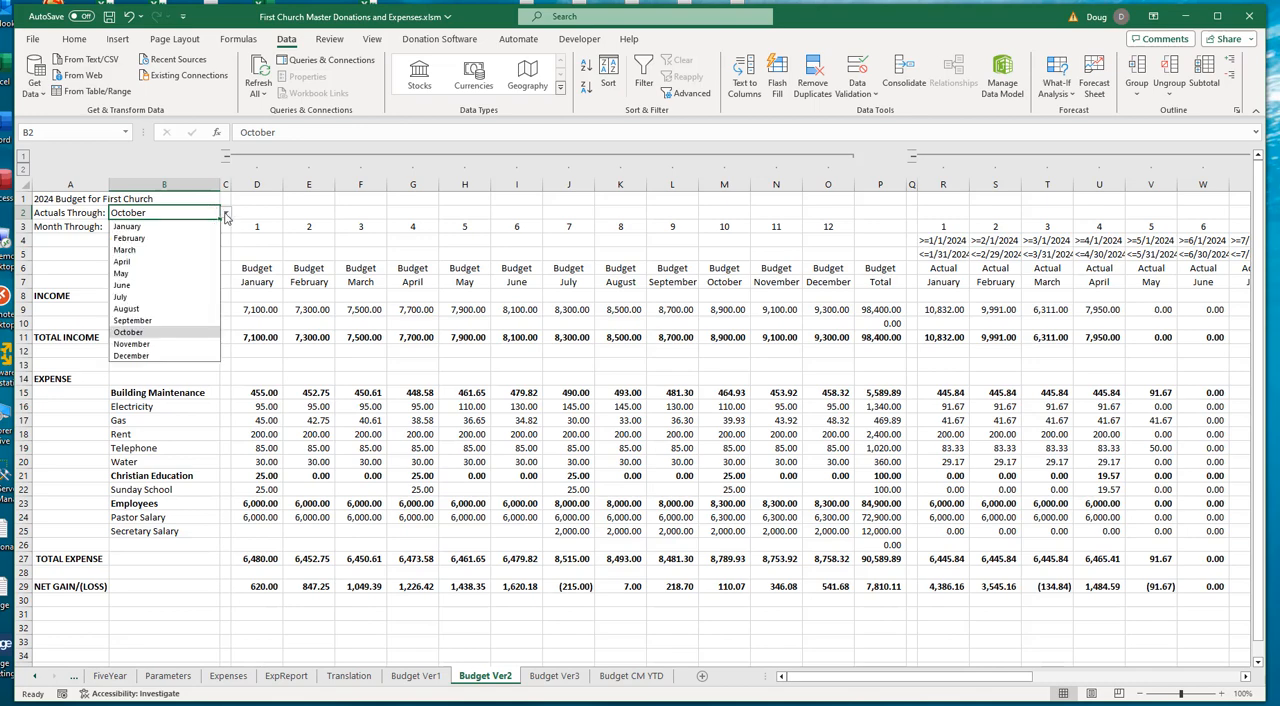
click(141, 264)
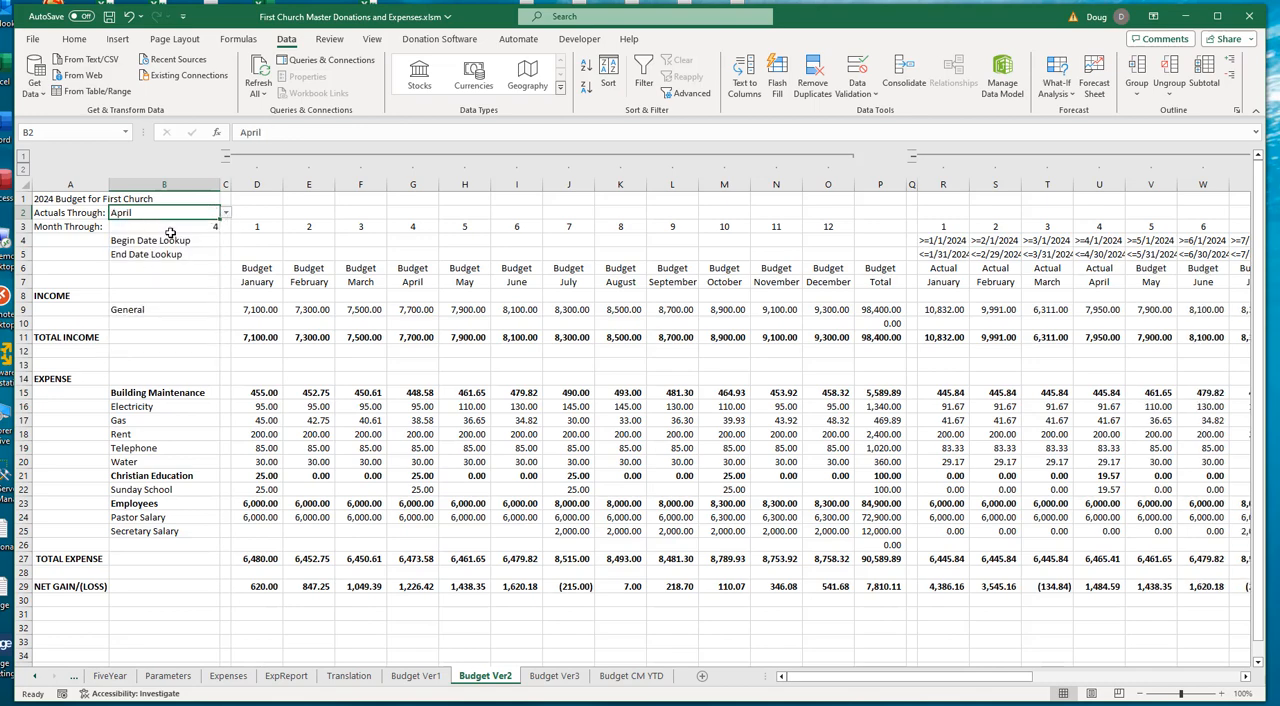
- Examine the month-number formula in B3 and the General income formulas for January in R9 and May in V9, including their referenced cells
click(172, 226)
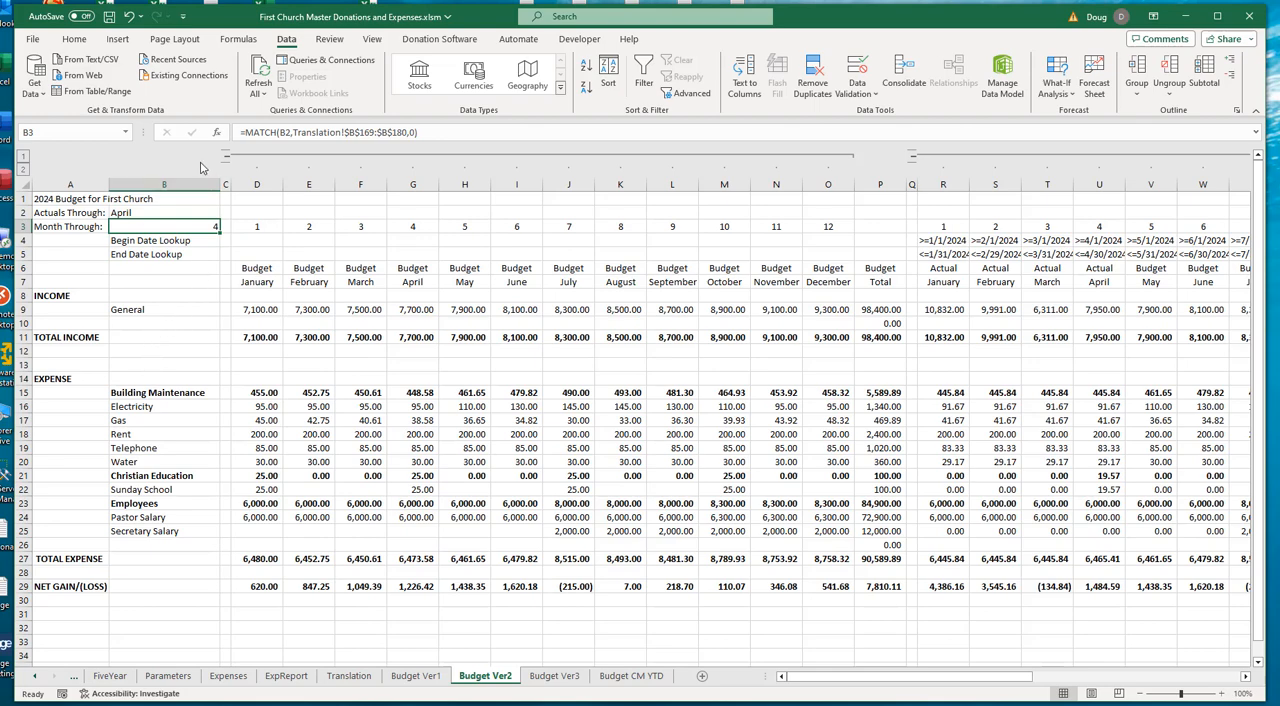
drag(834, 683, 912, 683)
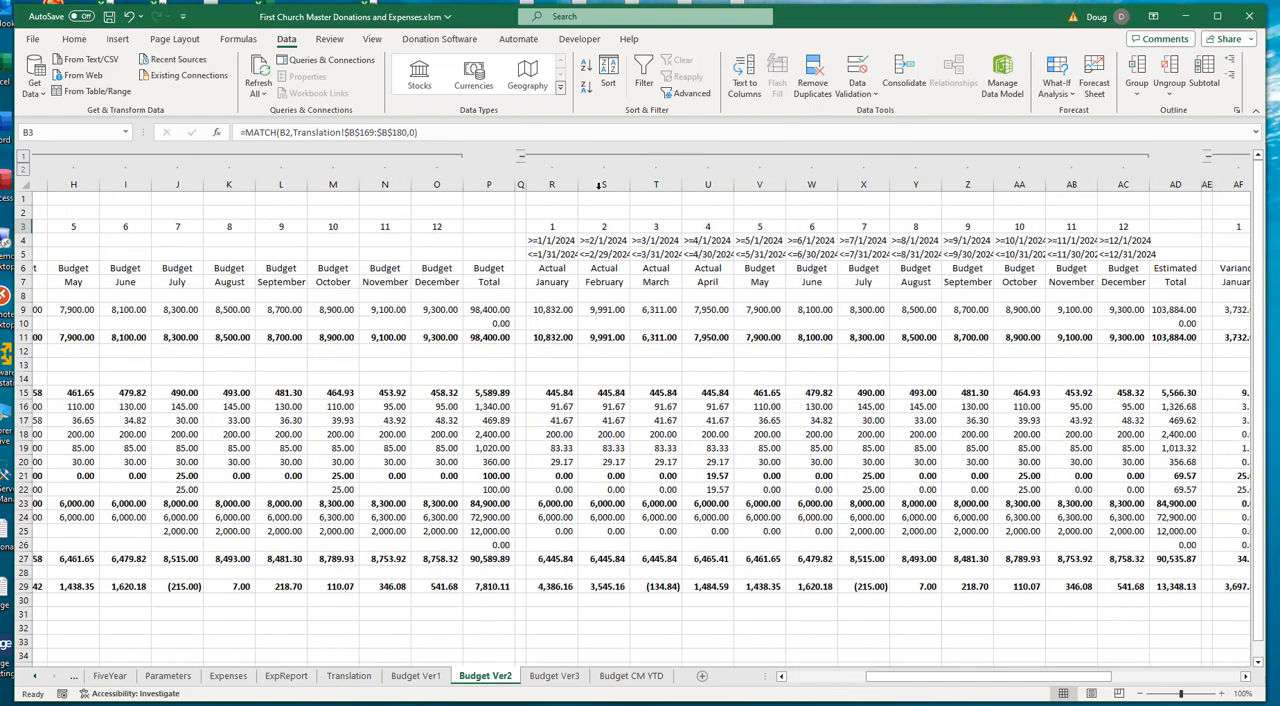
click(557, 310)
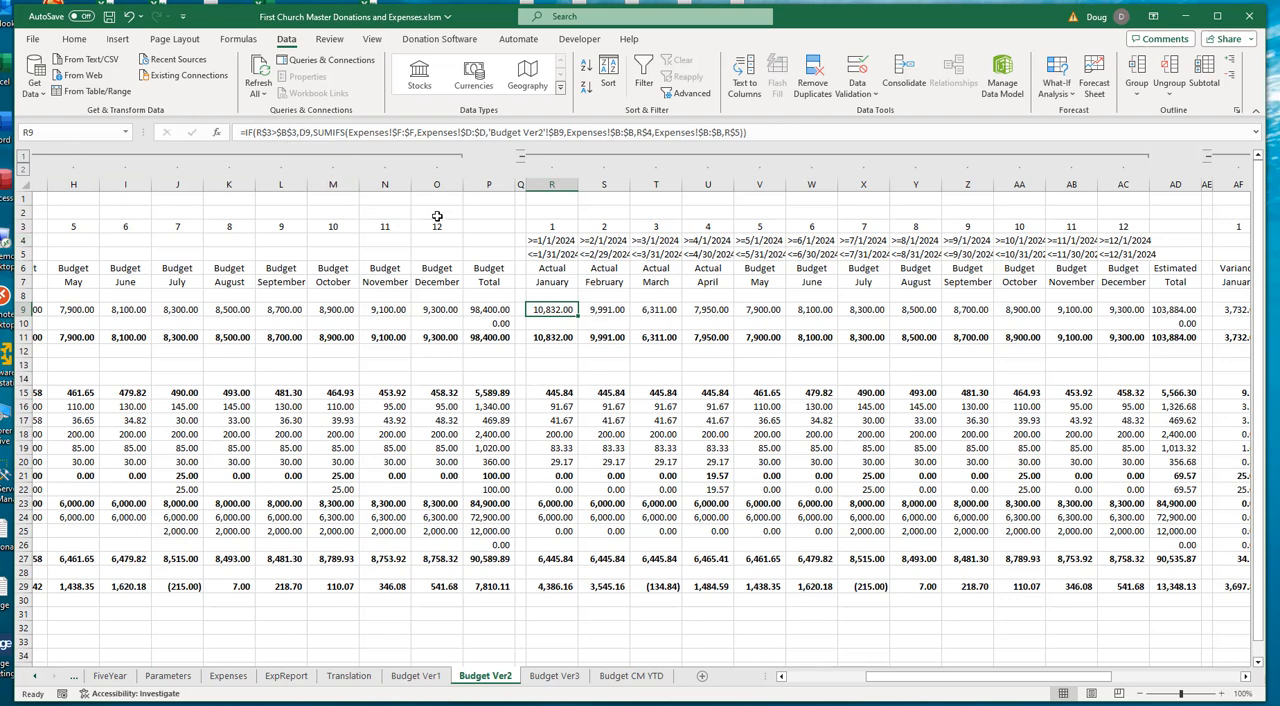
key(F2)
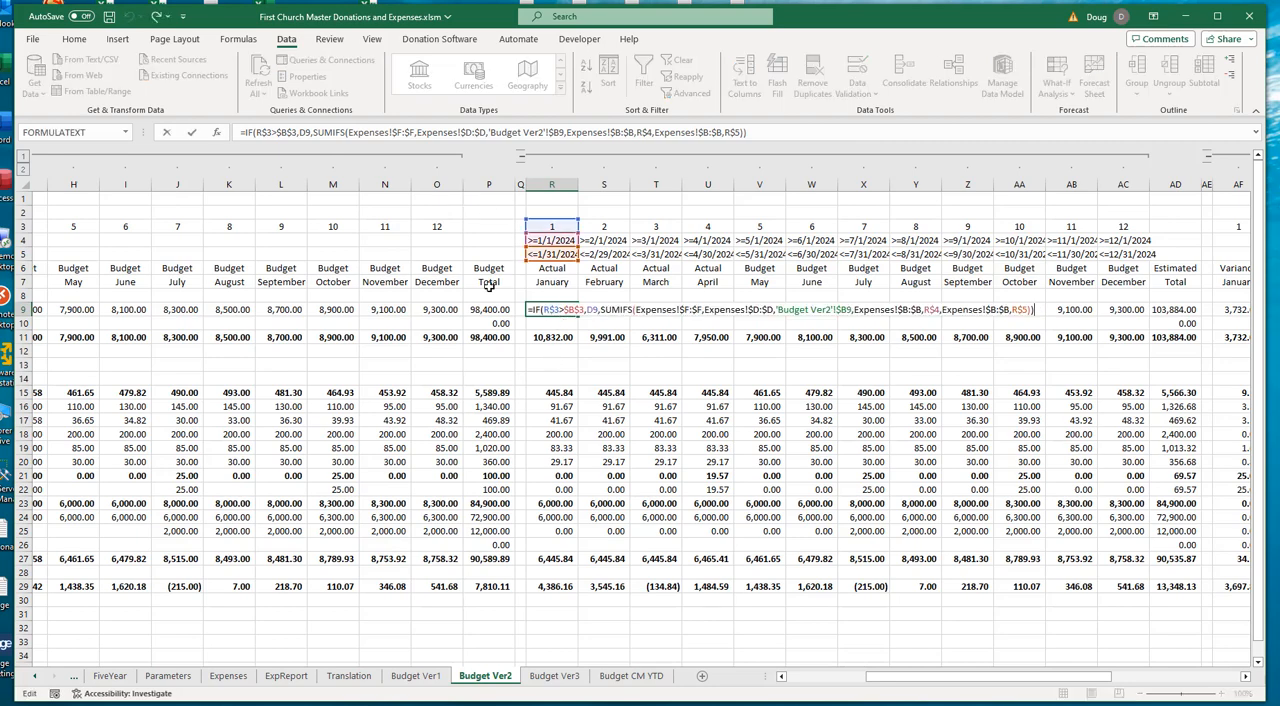
drag(874, 677, 808, 677)
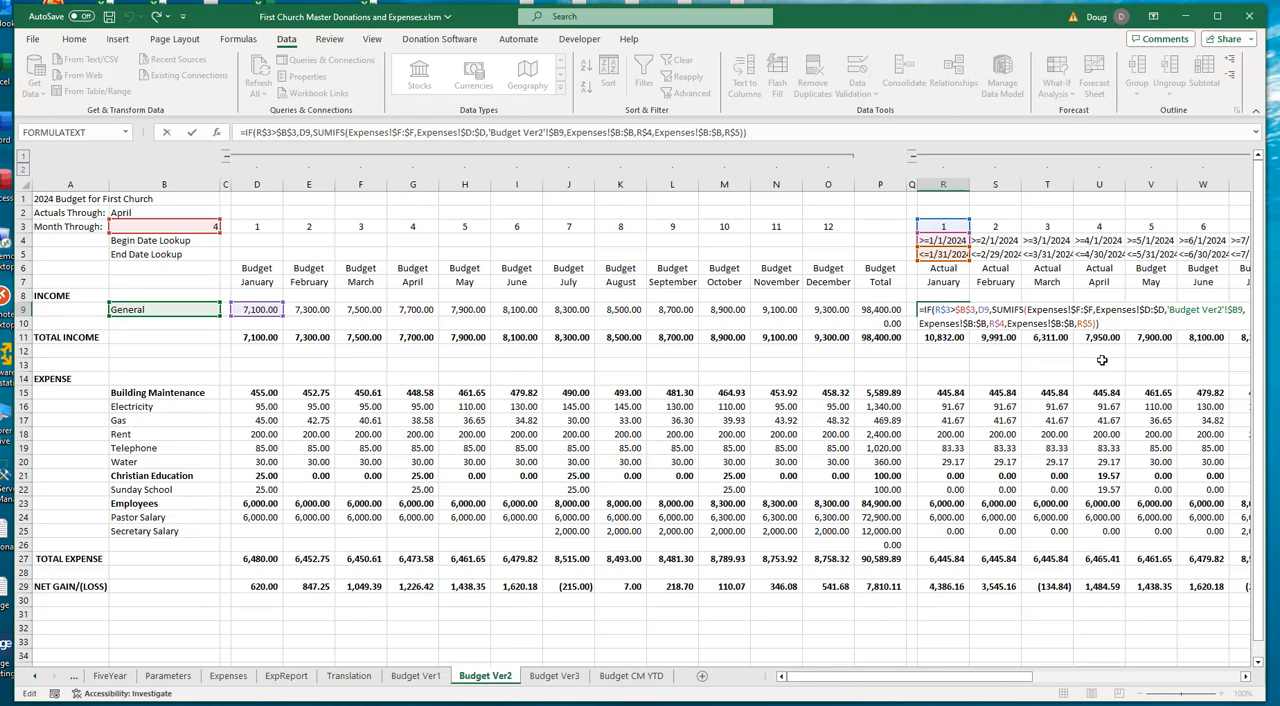
key(Escape)
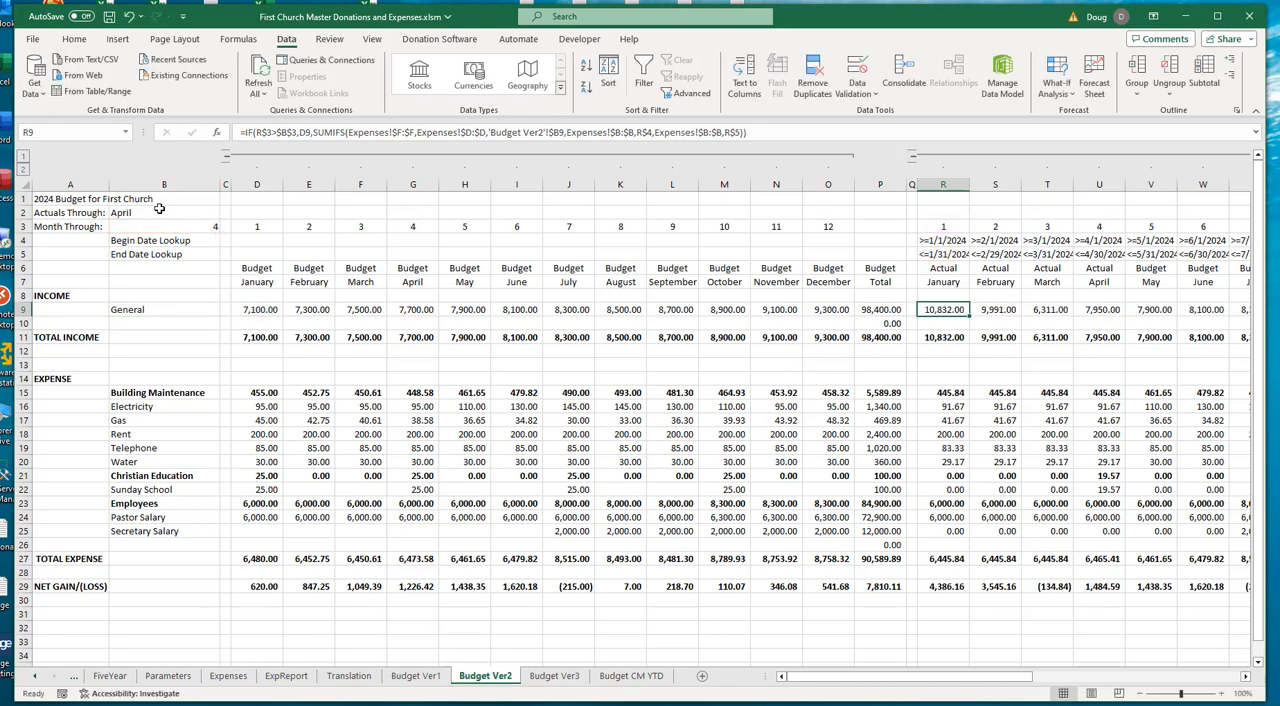
click(1155, 313)
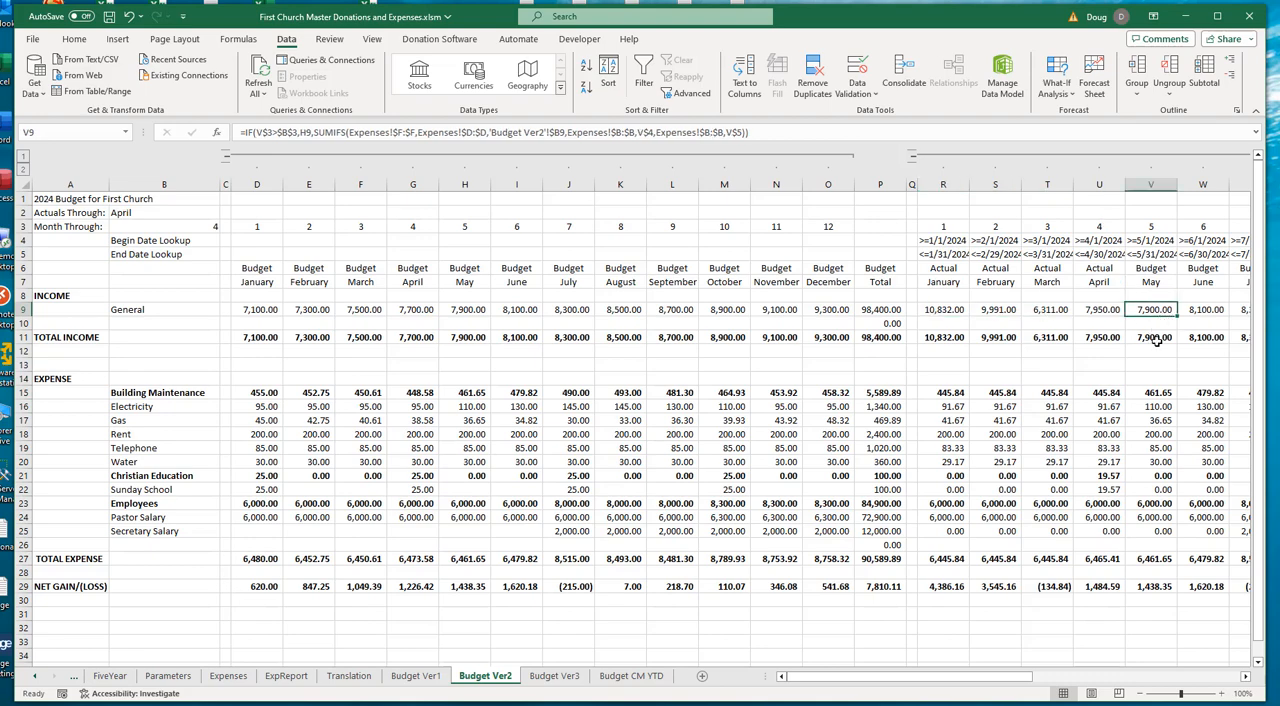
key(F2)
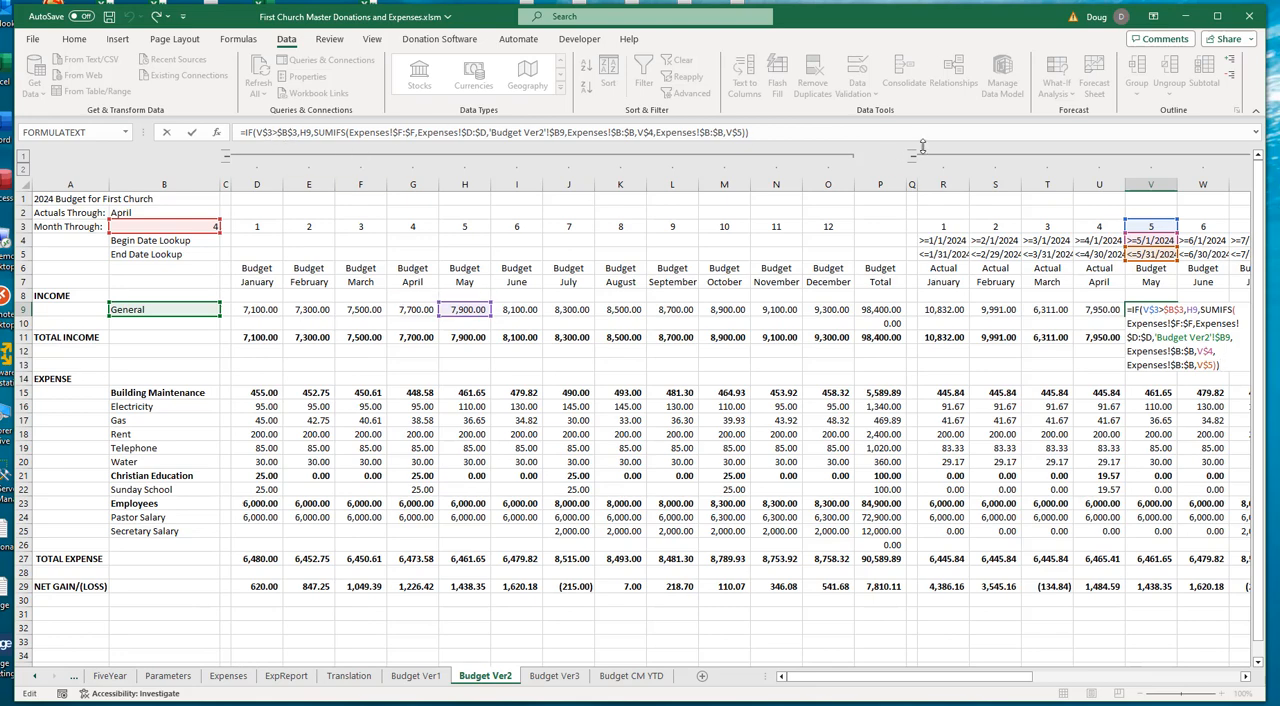
key(Escape)
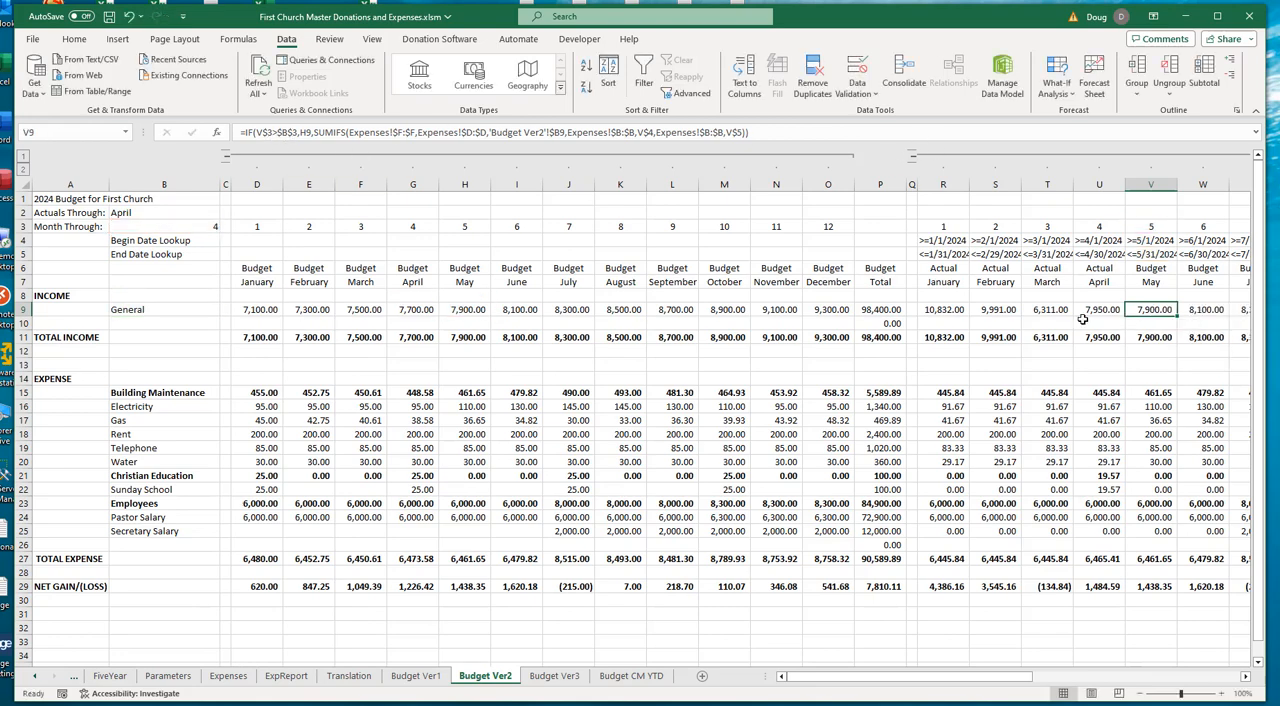
- Examine the General income formulas in row 9 for January through June in the actual/budget section
click(935, 310)
click(1003, 312)
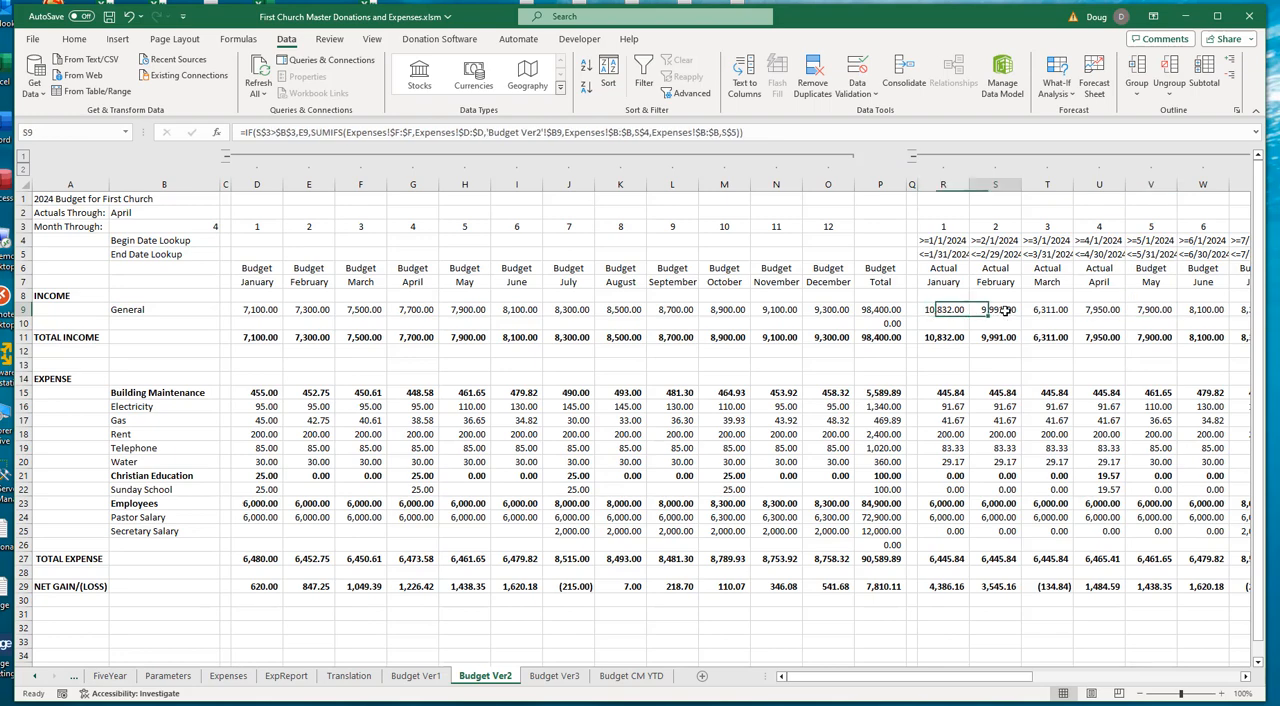
click(1055, 313)
click(1118, 316)
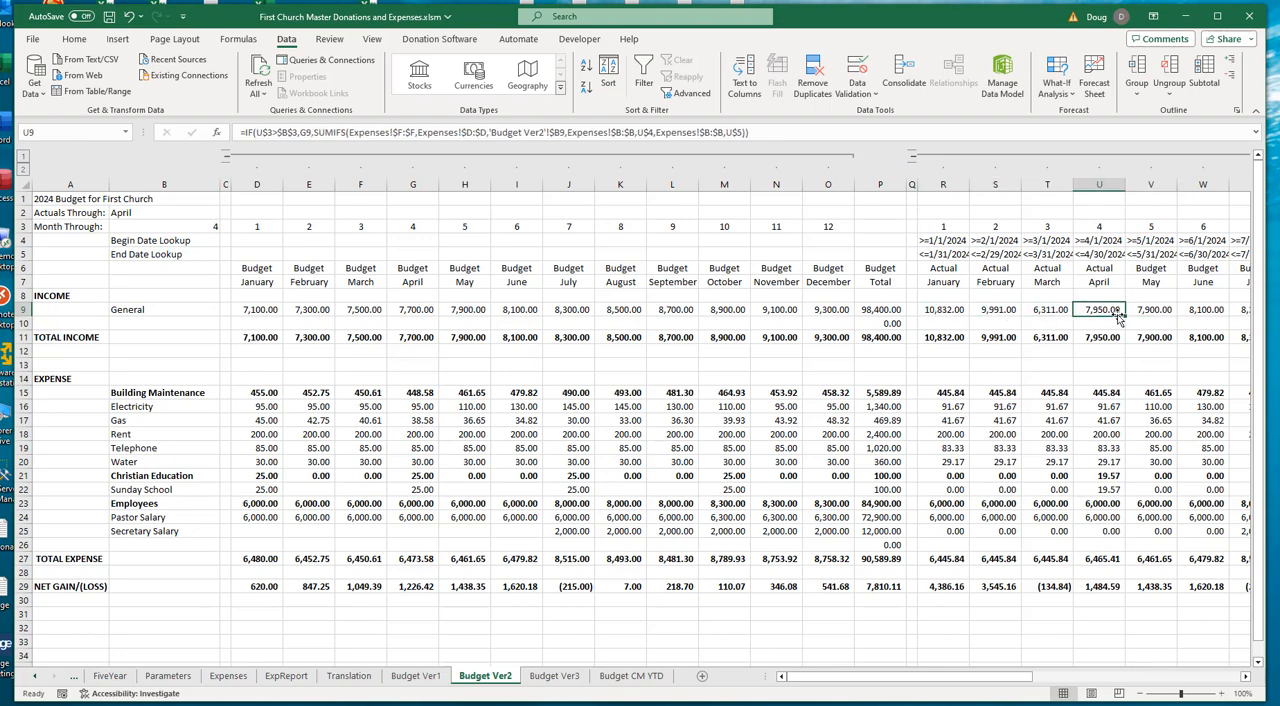
click(1160, 310)
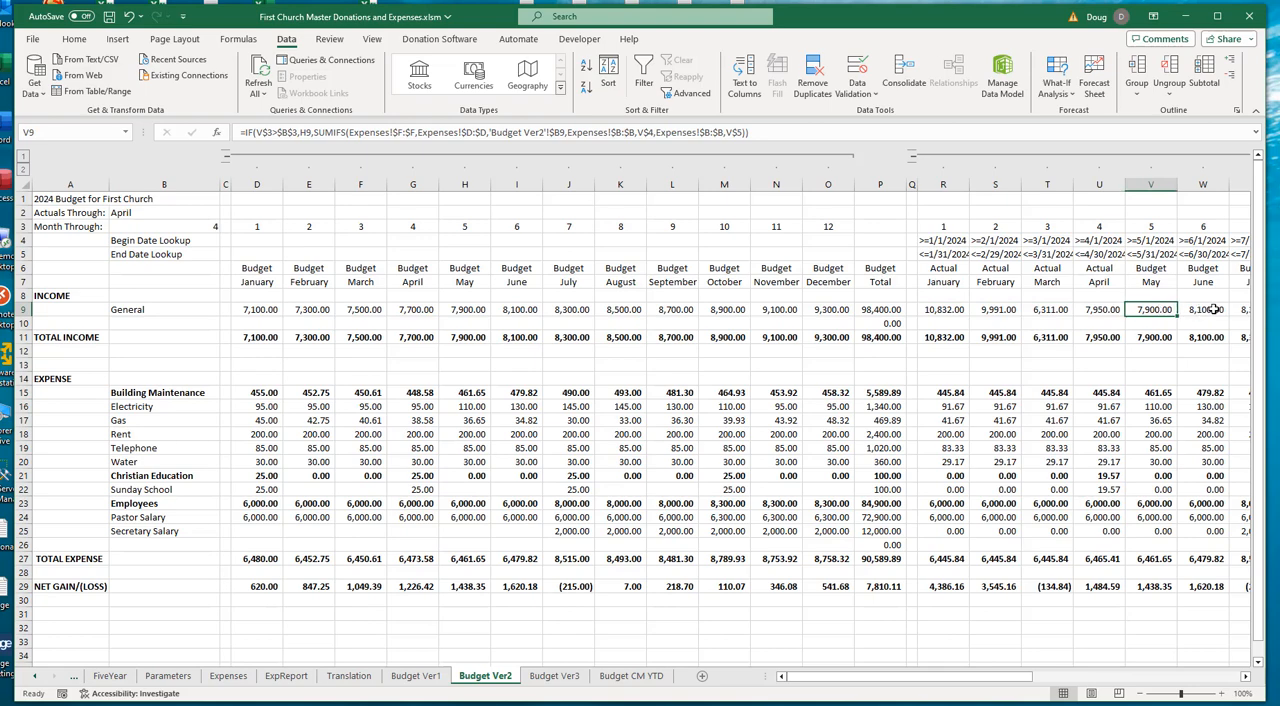
click(1214, 310)
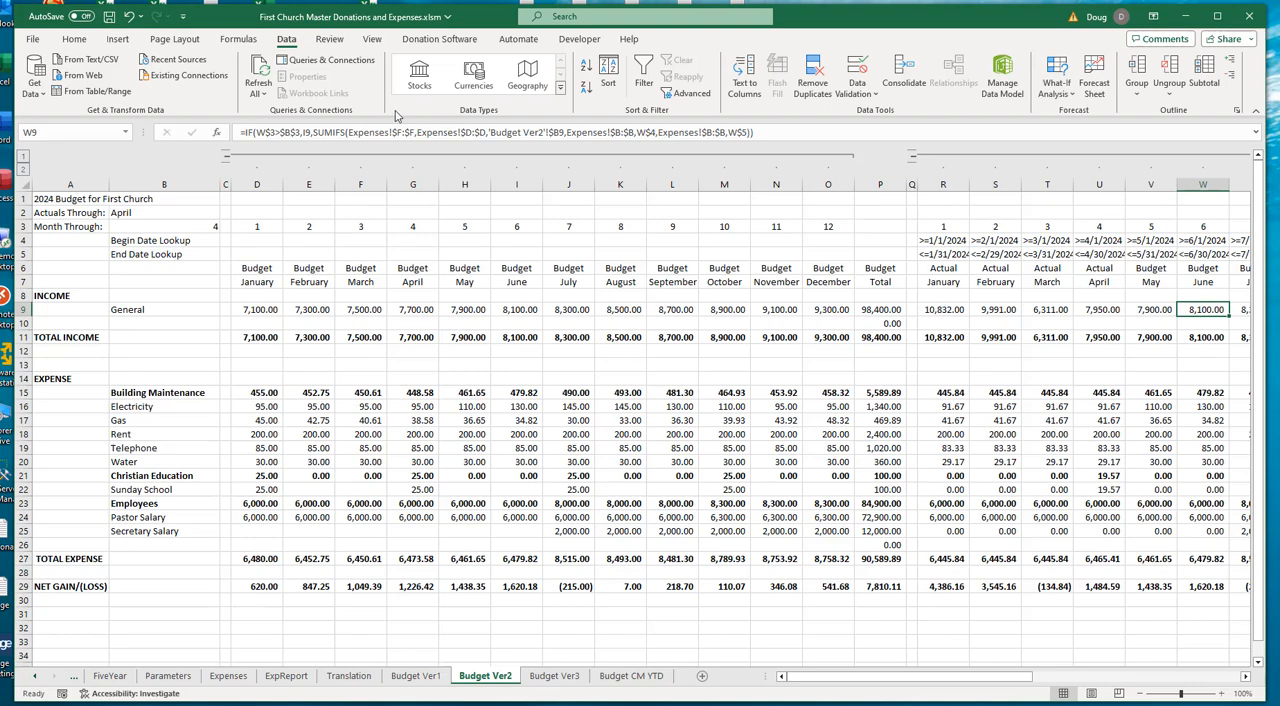
- Examine the Actual/Budget heading formulas in row 6 for January, April, May and June
click(945, 270)
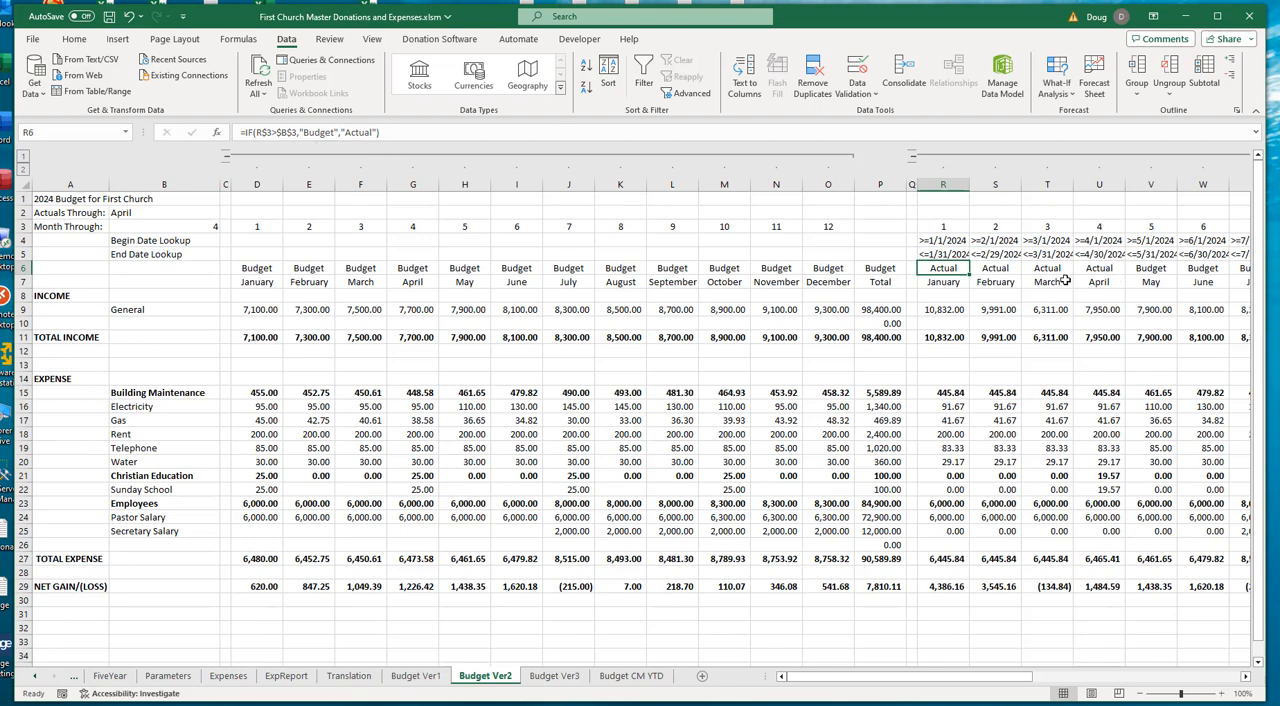
click(1162, 272)
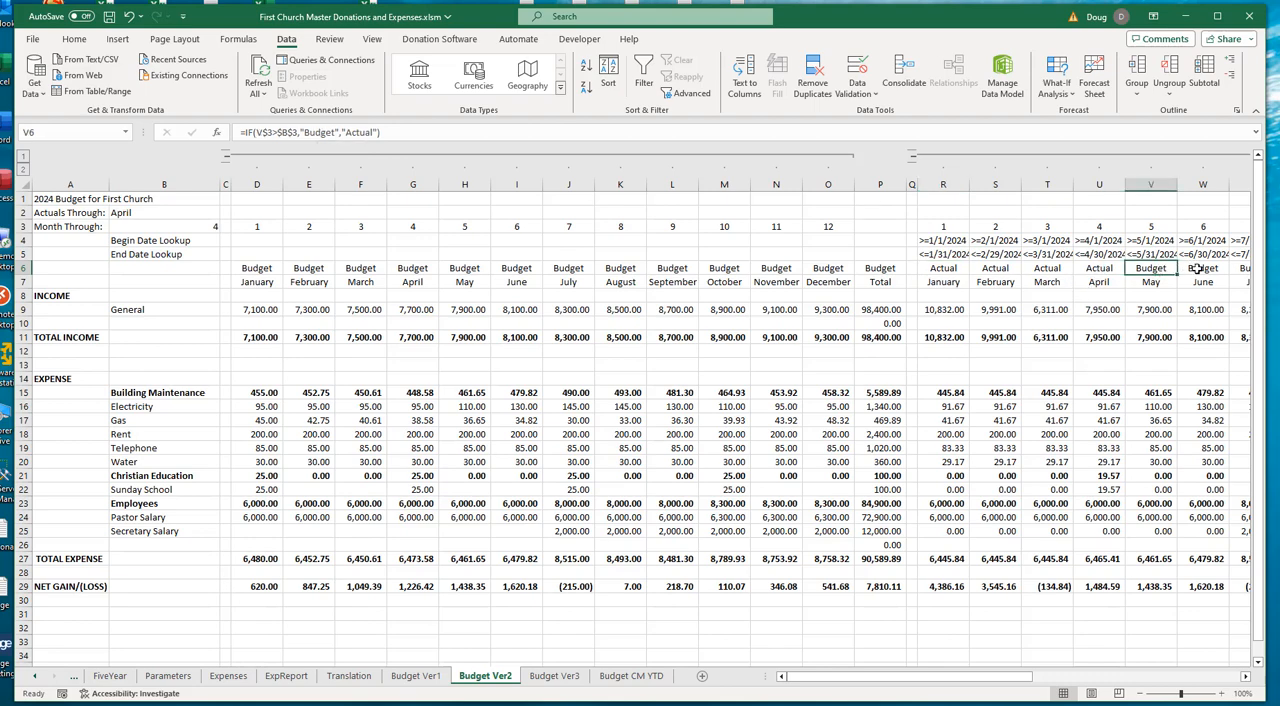
click(1195, 269)
click(1113, 270)
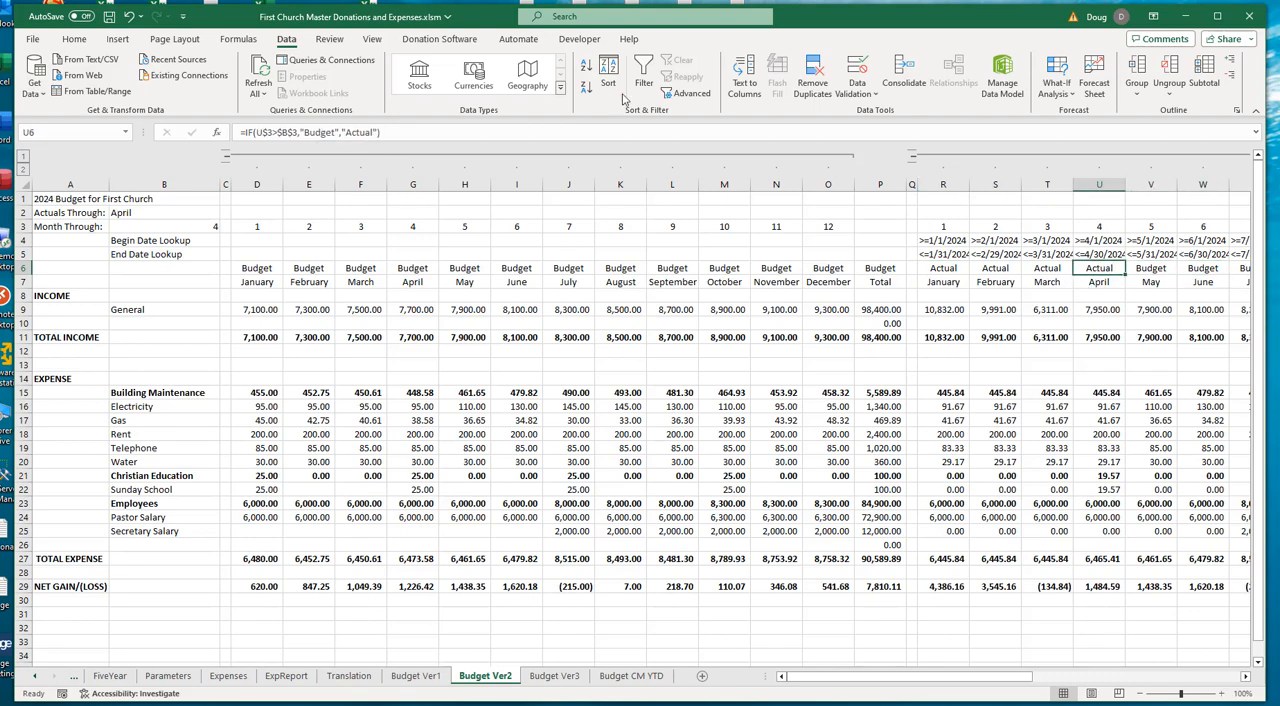
- Test the Actuals Through selector in B2 with February, and return it to April
click(189, 211)
click(228, 213)
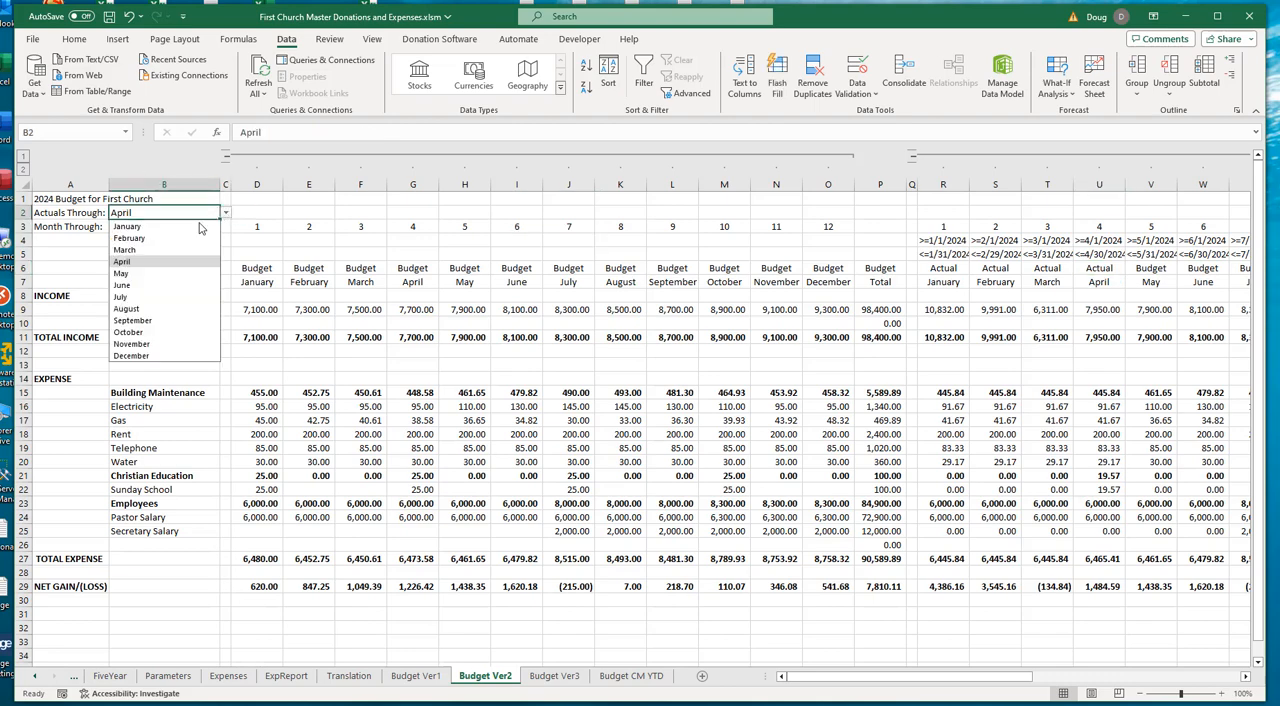
click(151, 242)
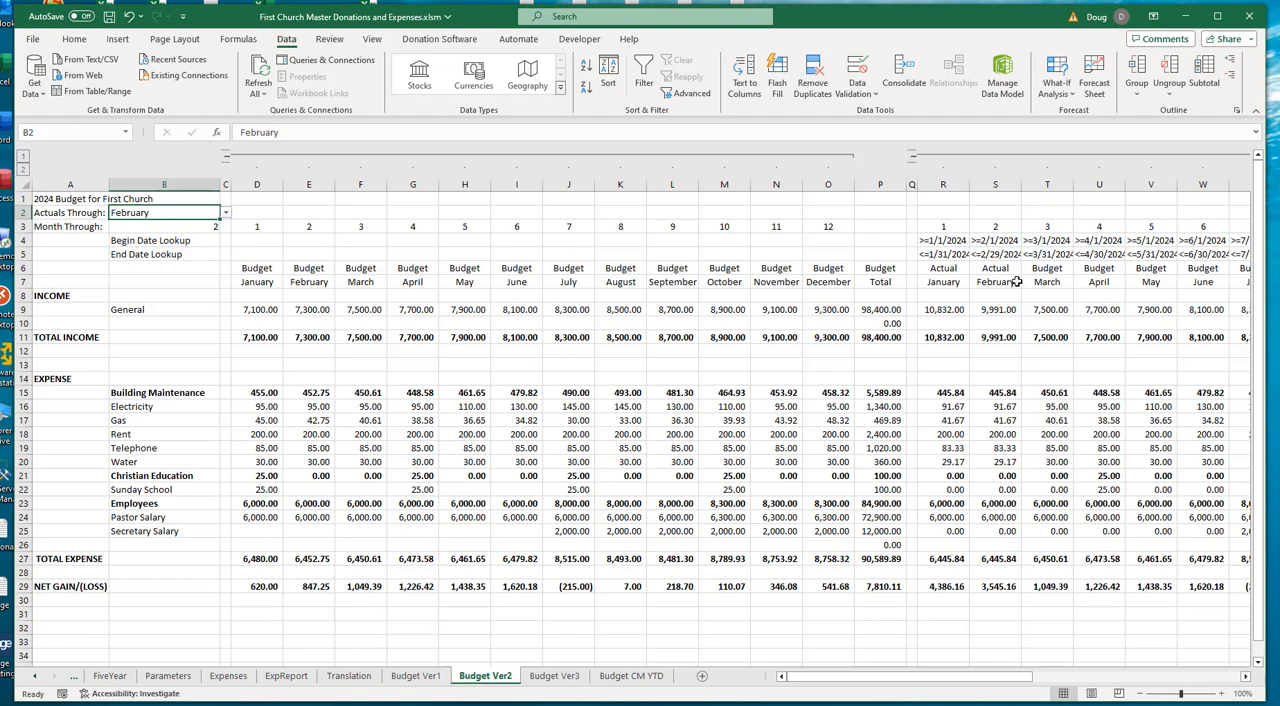
click(228, 214)
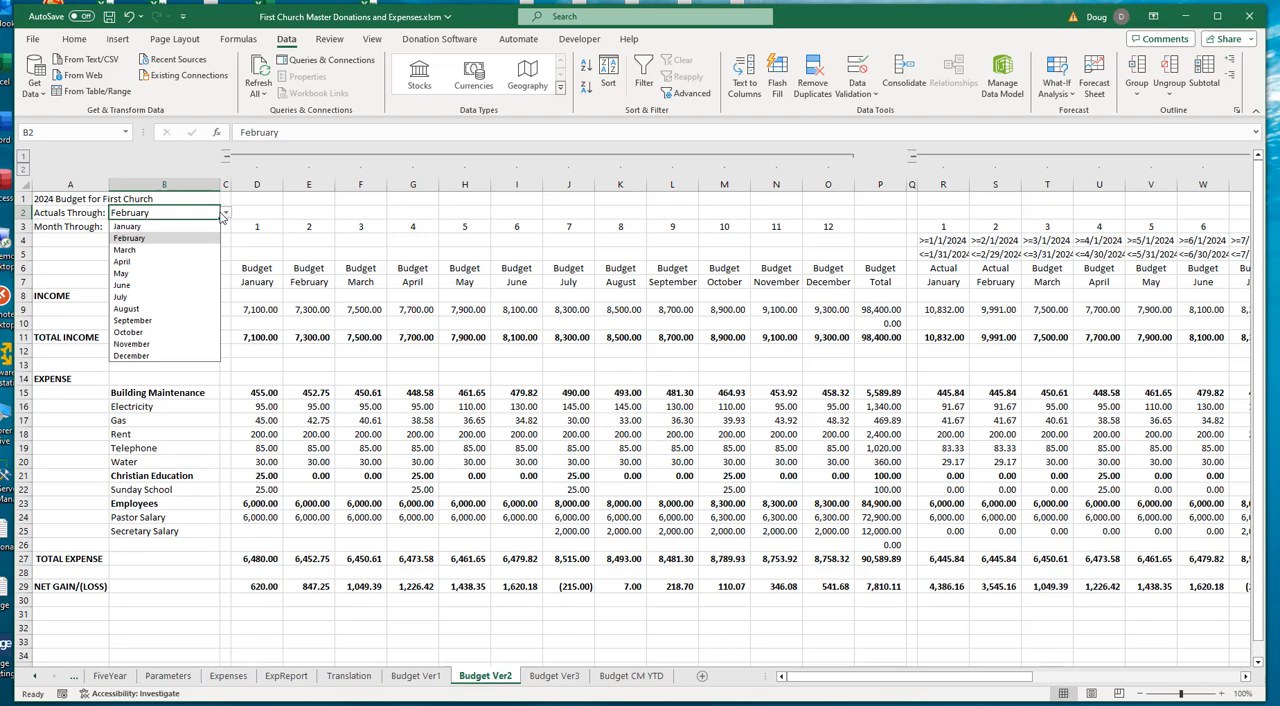
click(135, 262)
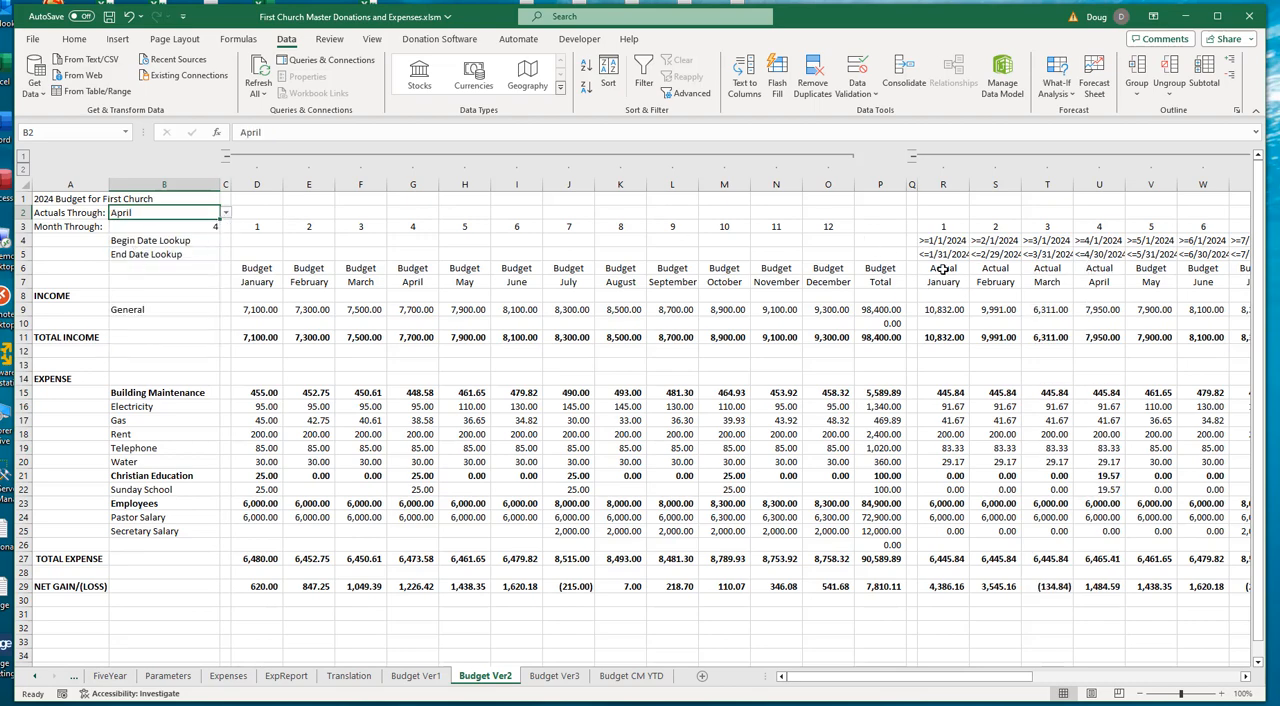
- Examine the January formulas in R6, General R9 and Electricity R16, including the IF portion of the Electricity formula
click(943, 268)
click(946, 312)
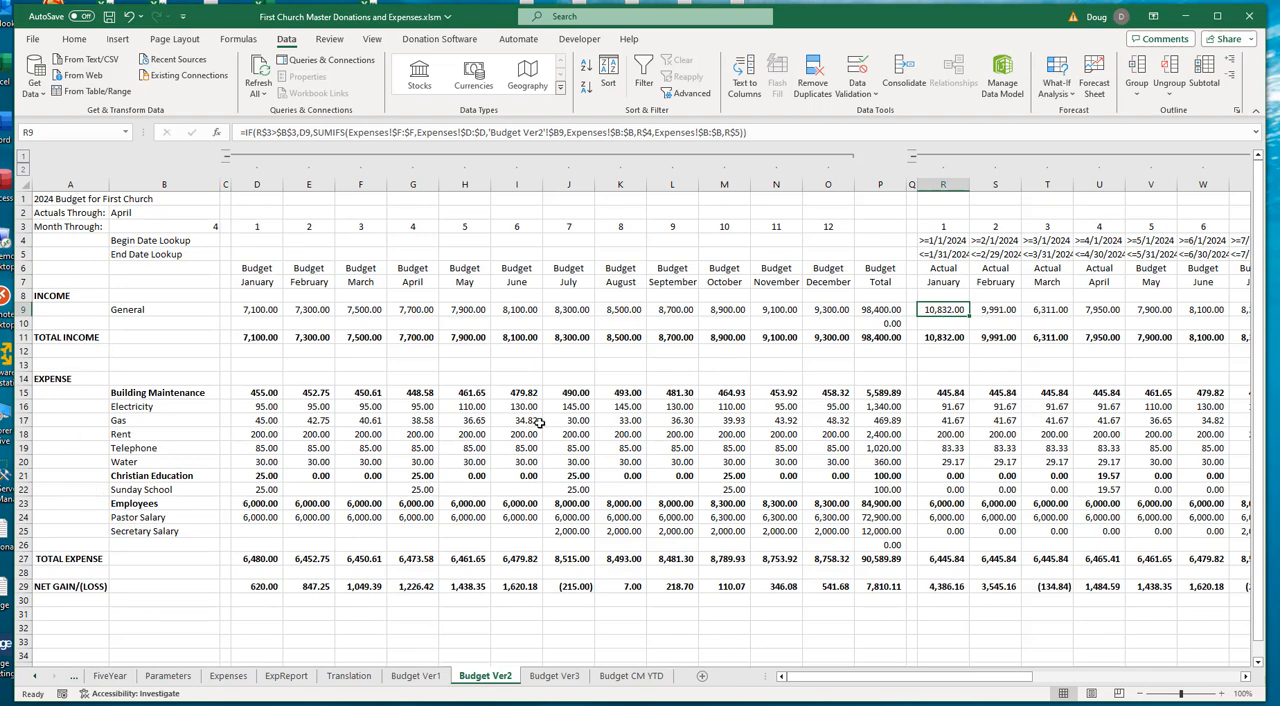
click(958, 407)
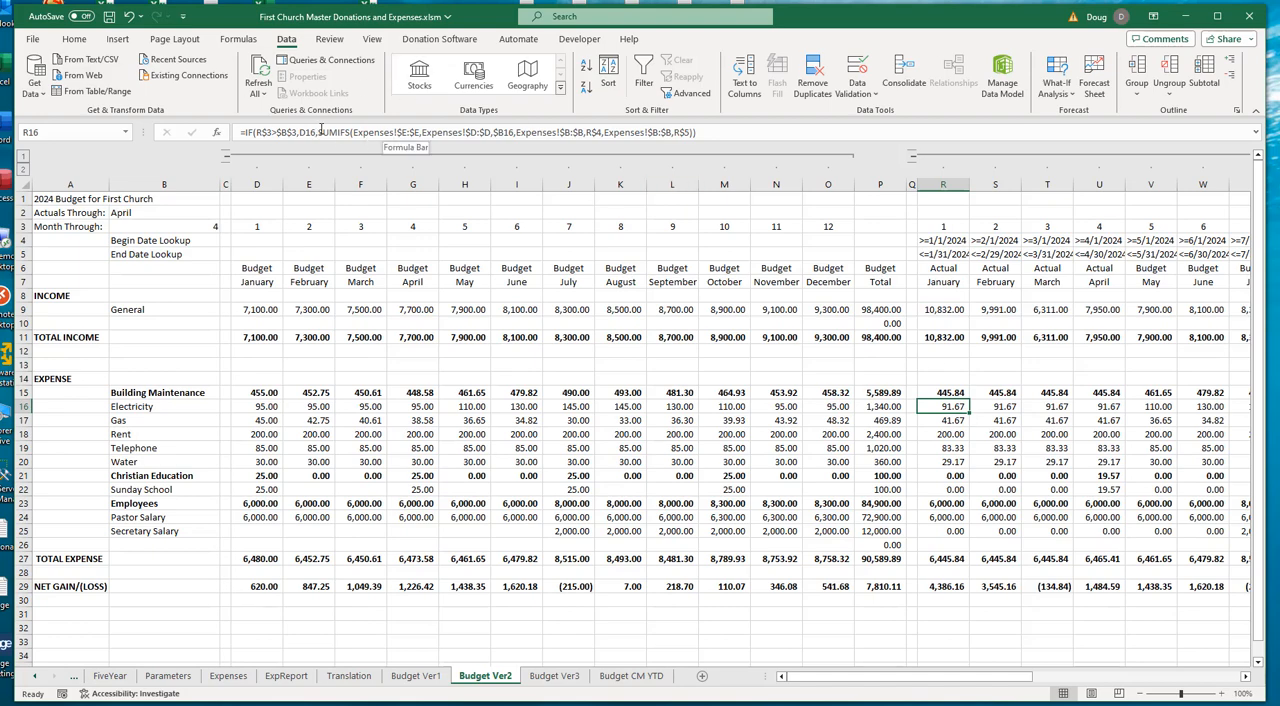
drag(320, 131, 245, 122)
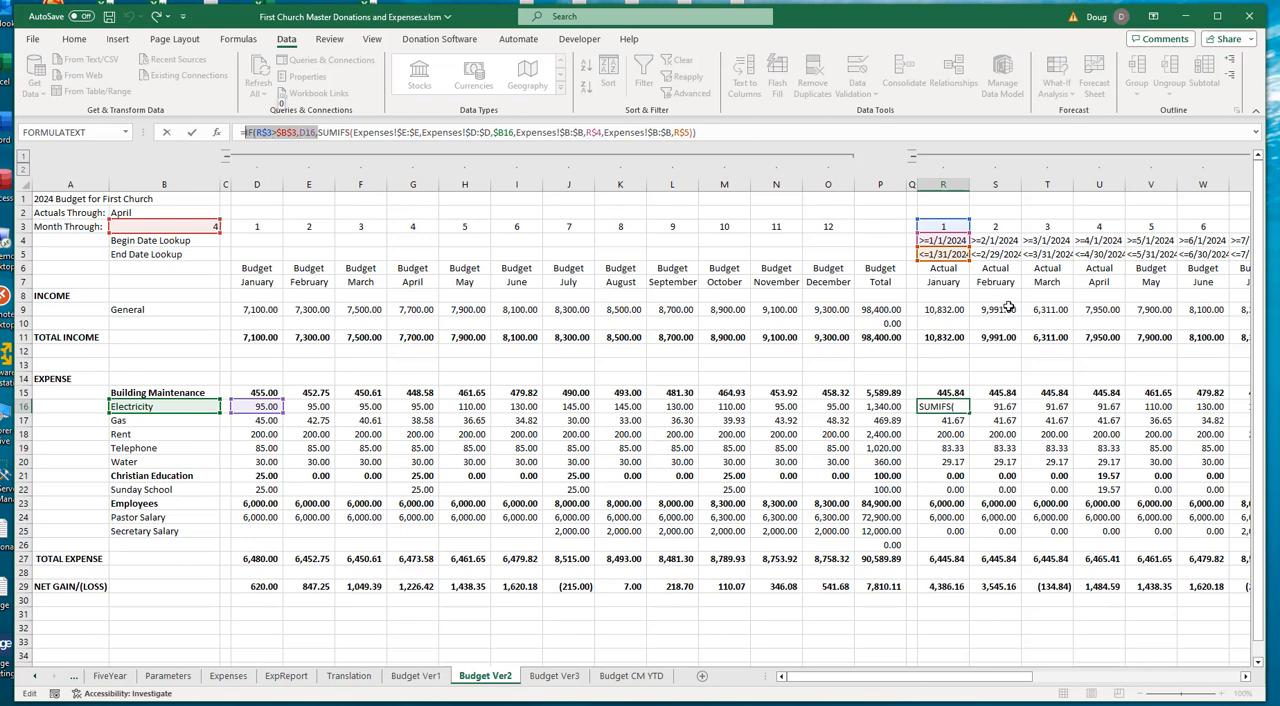
key(Escape)
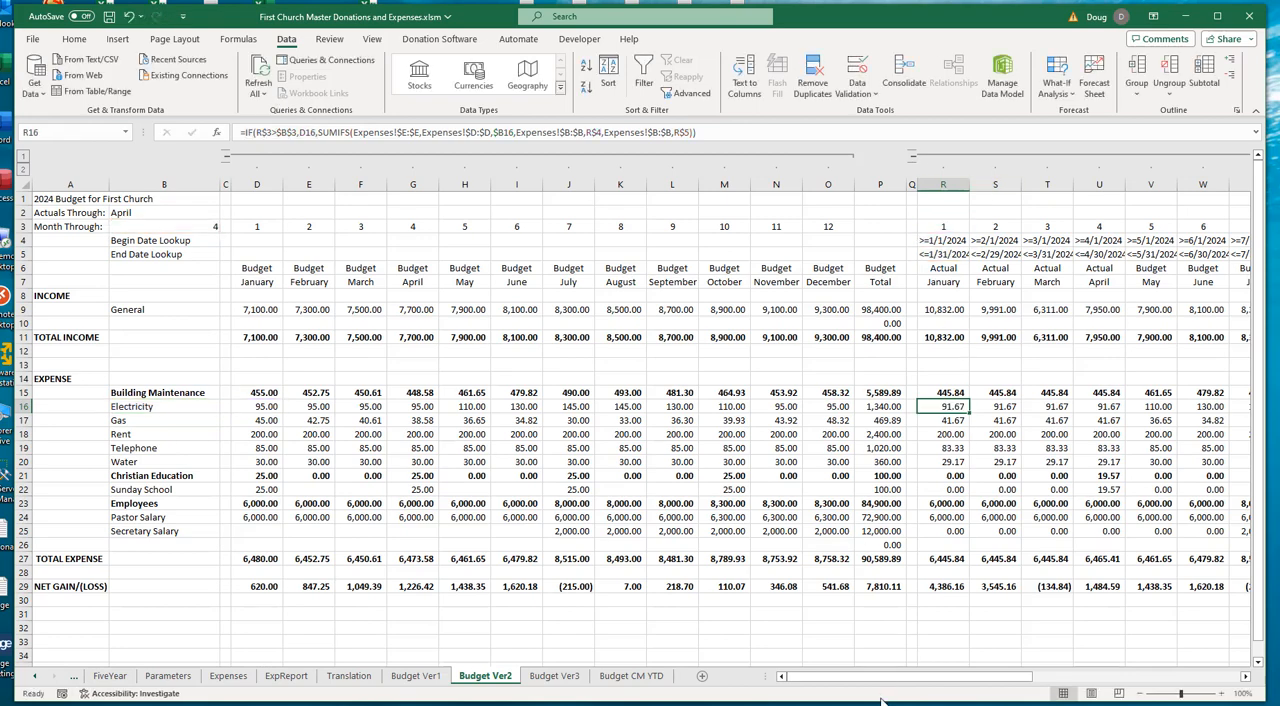
- Review the Estimated and Variance columns, and collapse the column outline to the Budget, Estimated and Variance totals
drag(889, 677, 1198, 654)
drag(1080, 677, 760, 697)
drag(847, 684, 1118, 694)
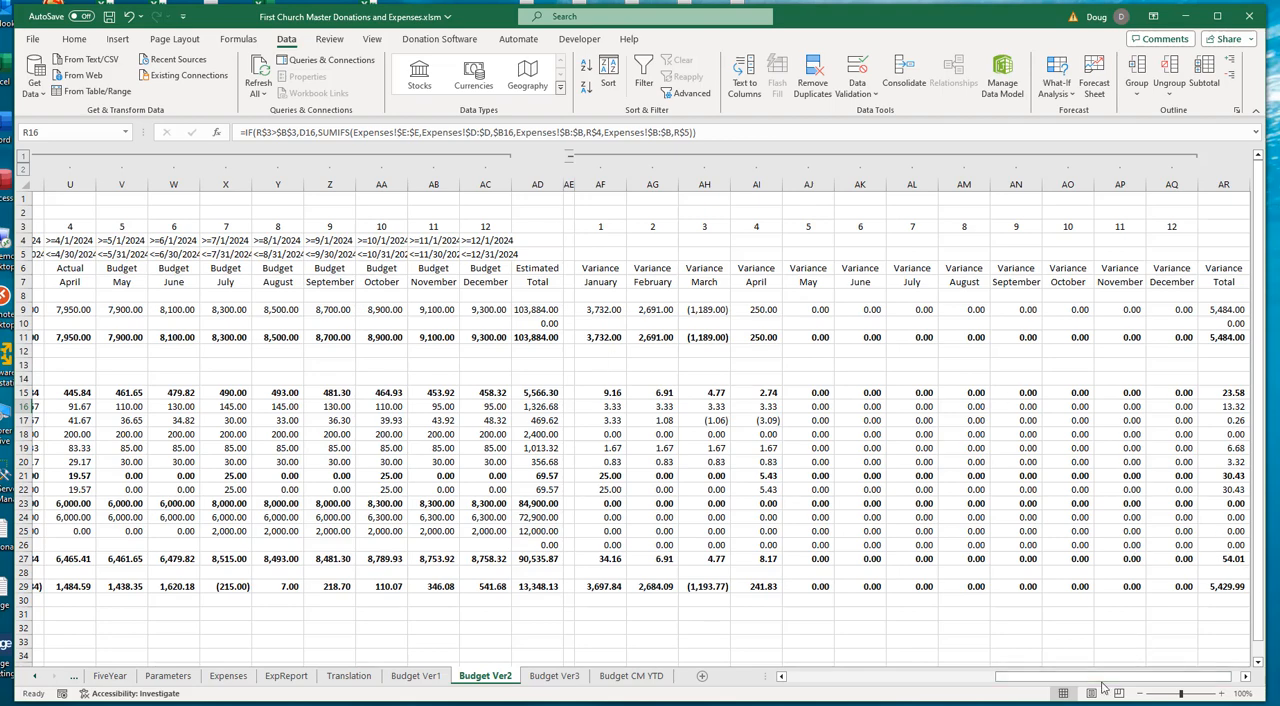
drag(1103, 686, 892, 686)
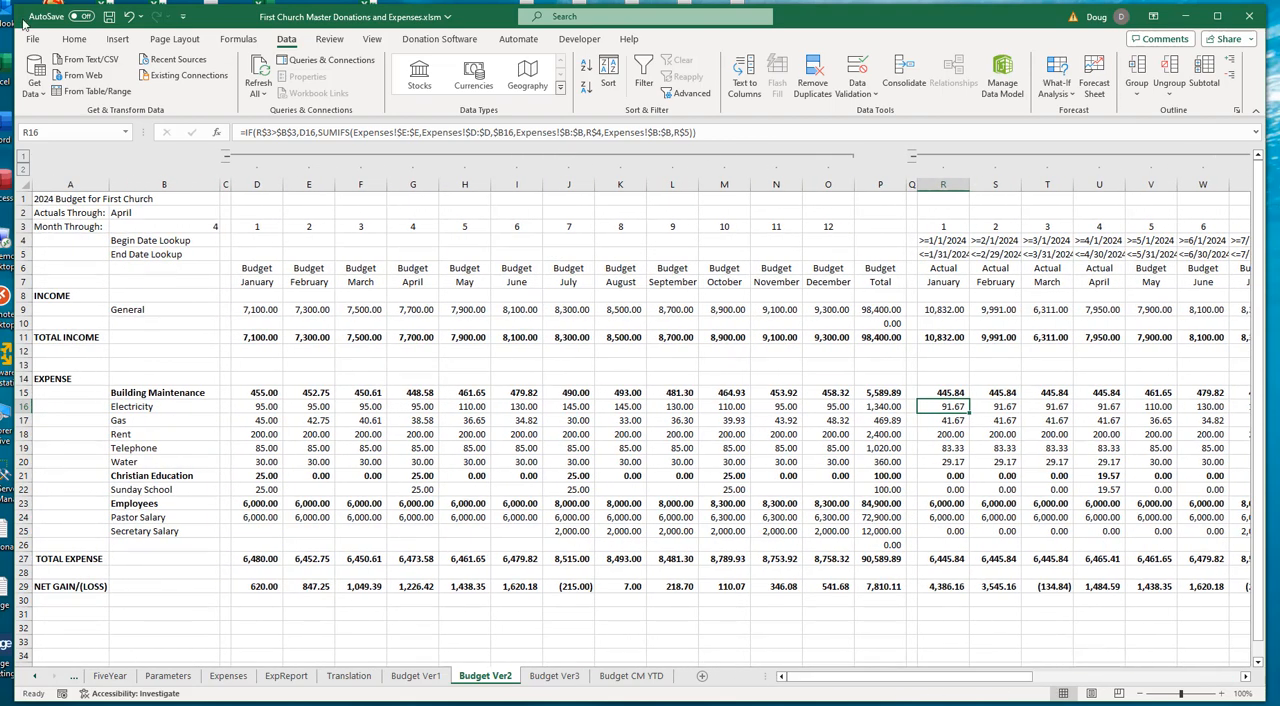
click(24, 157)
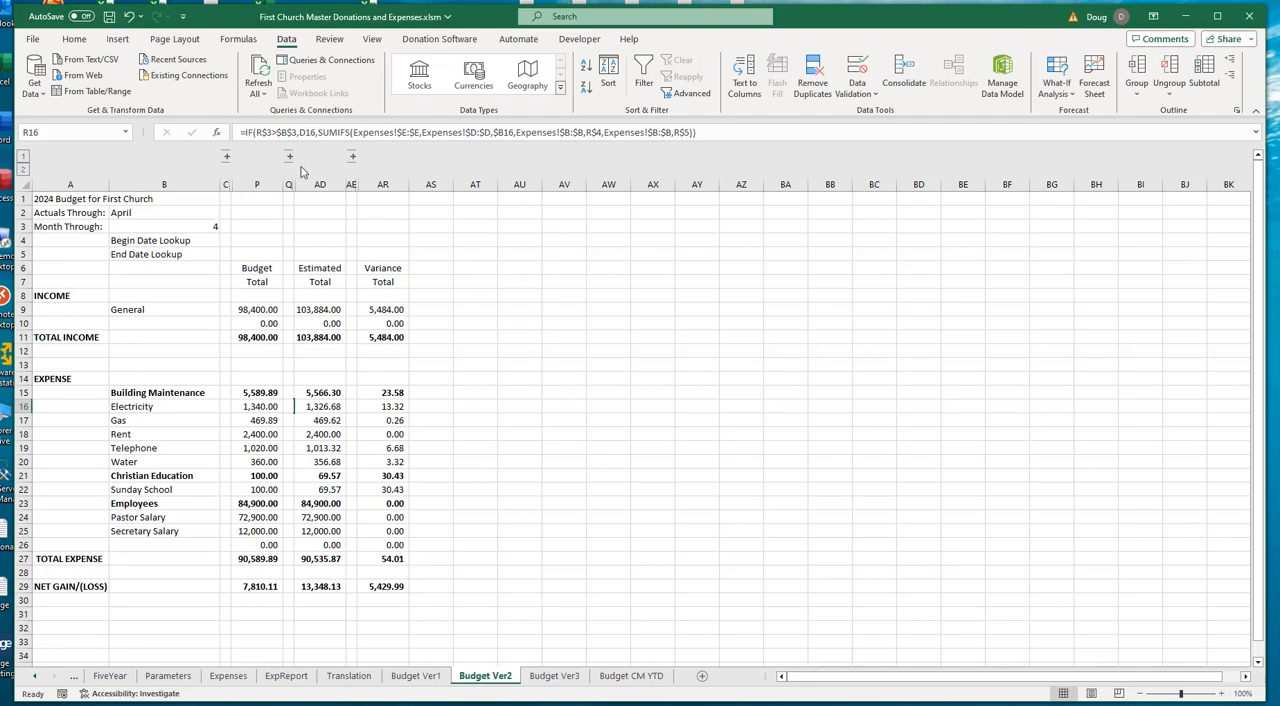
- Test the collapsed totals with Actuals Through set to March and February, restore April, and expand the monthly columns
click(122, 214)
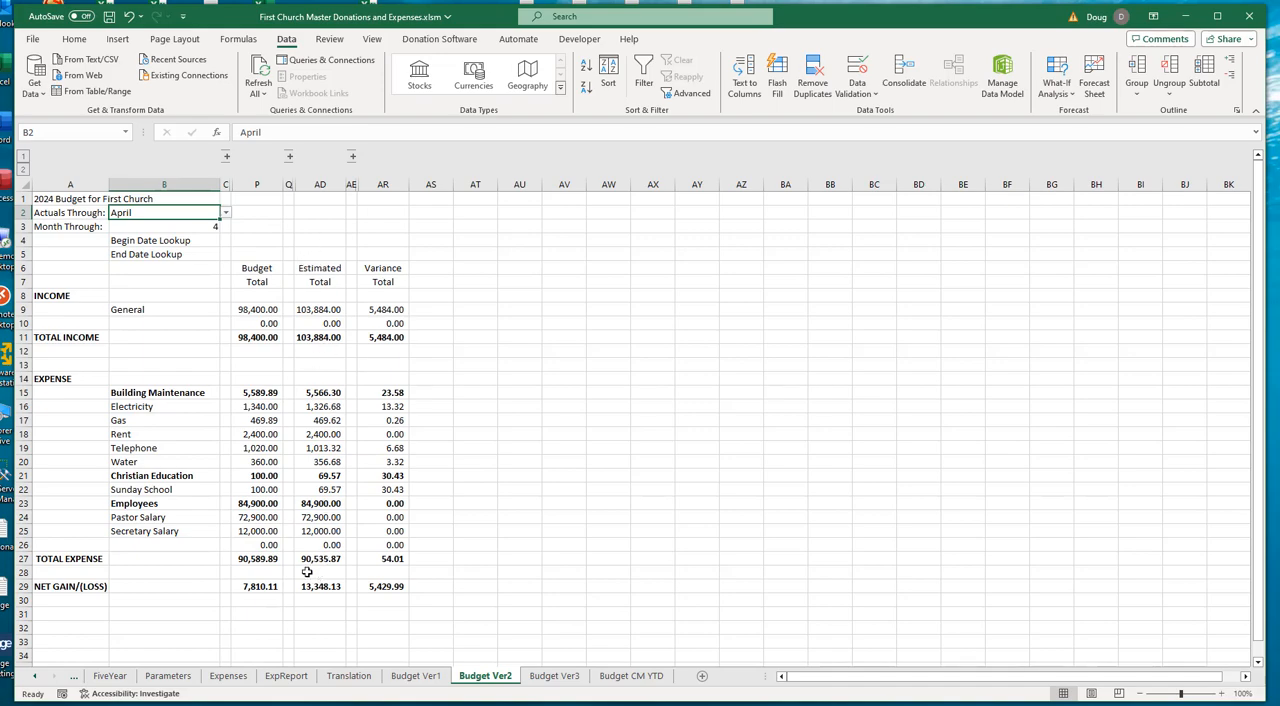
click(227, 213)
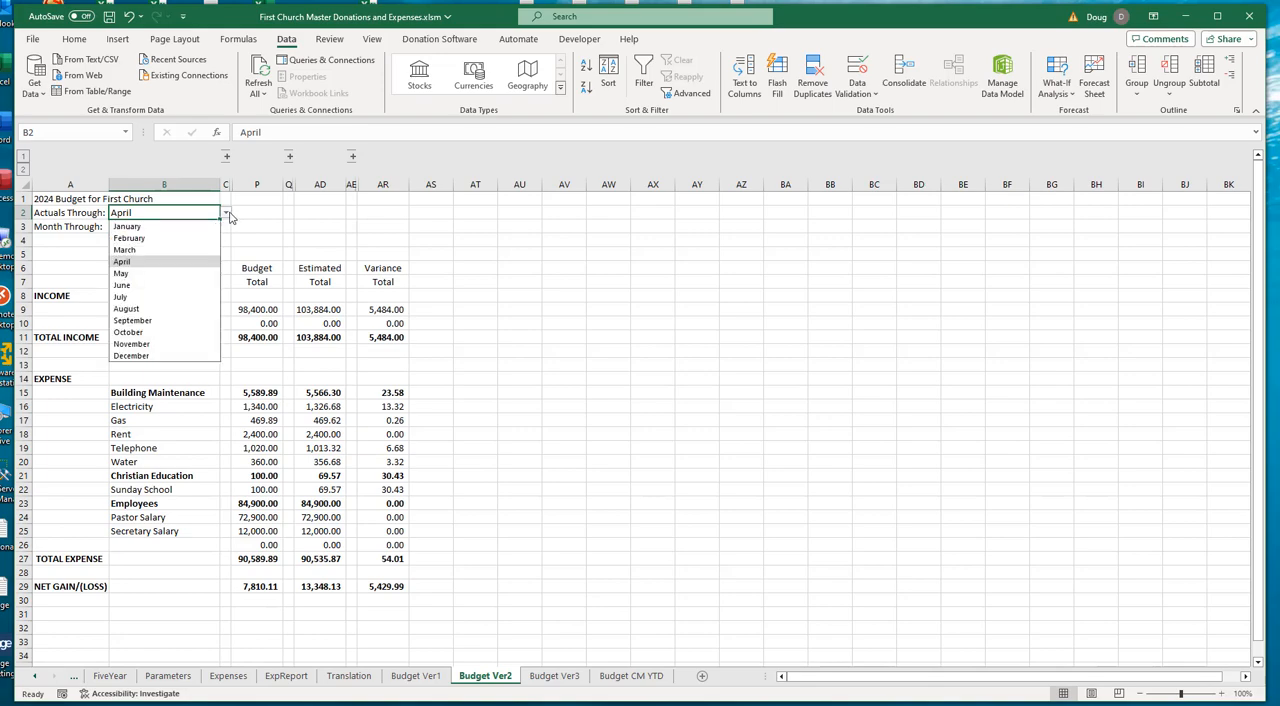
click(136, 250)
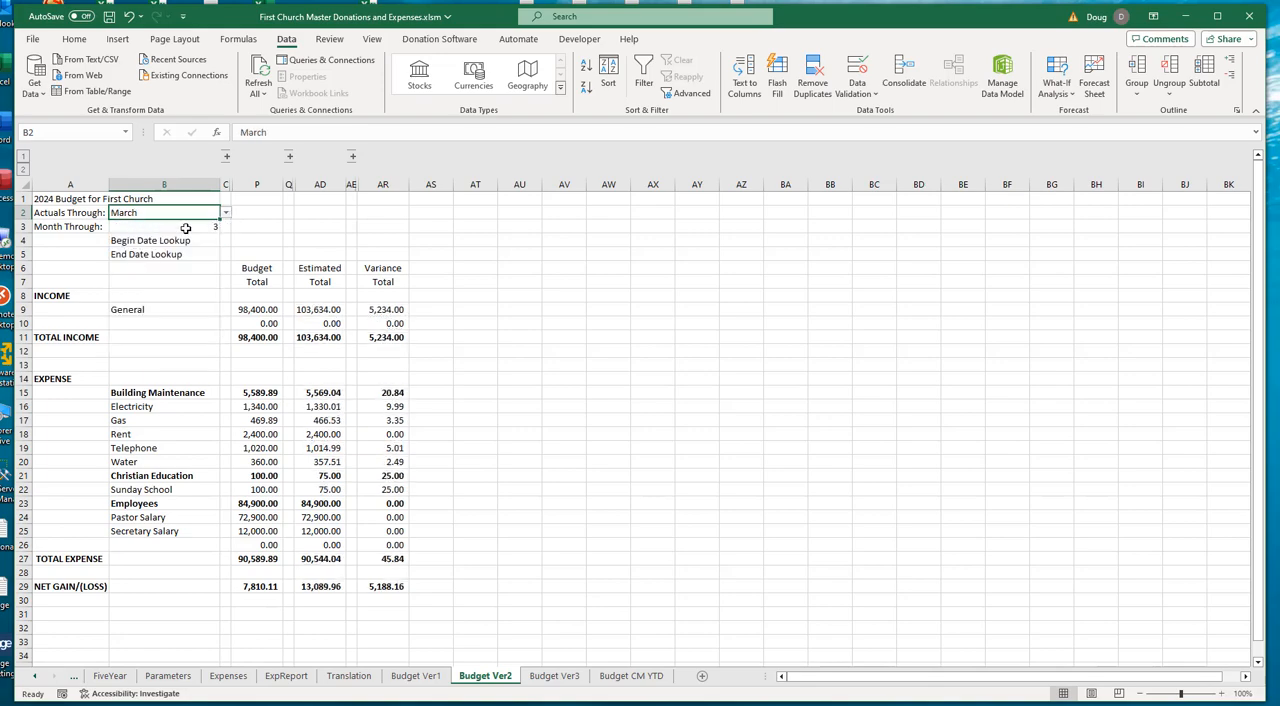
click(228, 214)
click(181, 239)
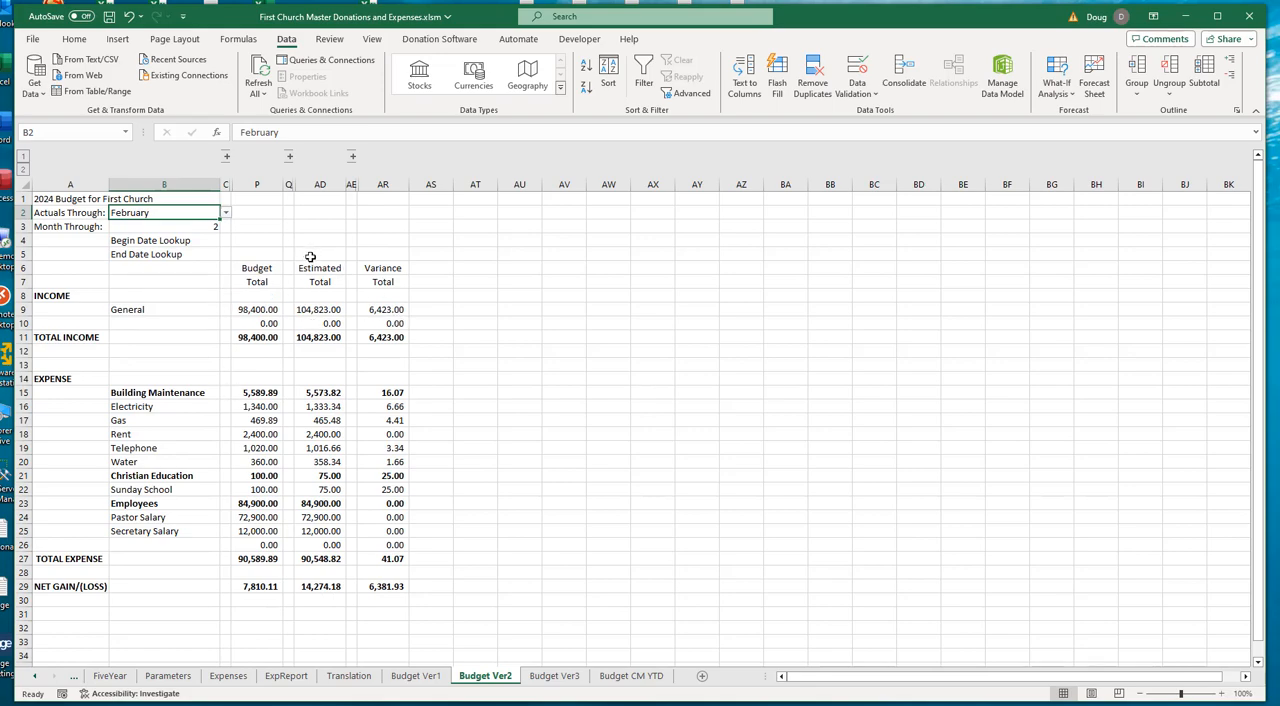
click(227, 213)
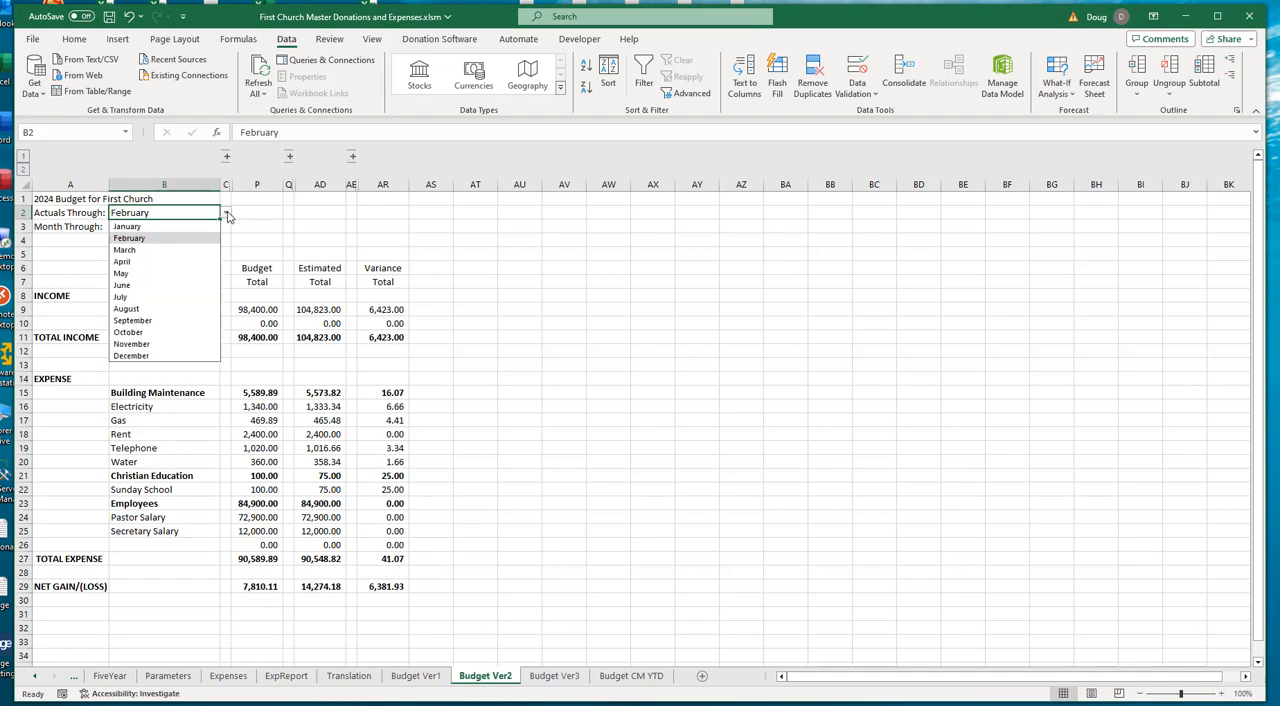
click(141, 262)
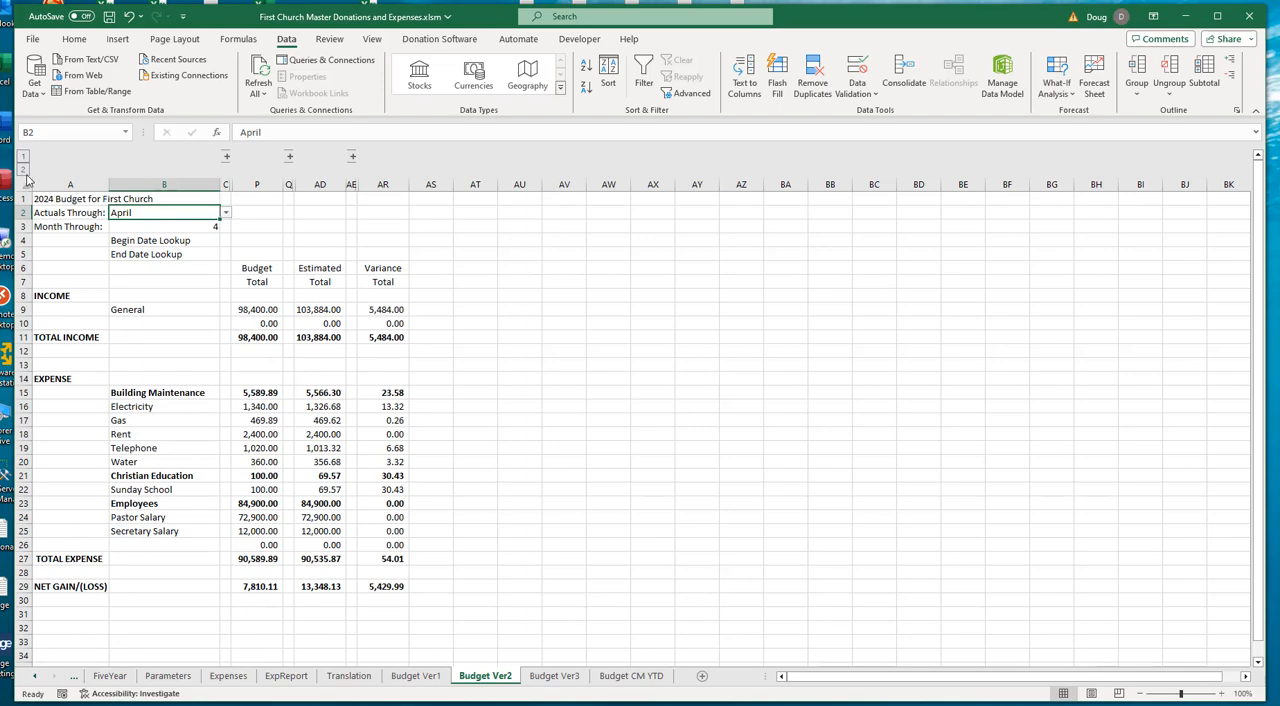
click(23, 170)
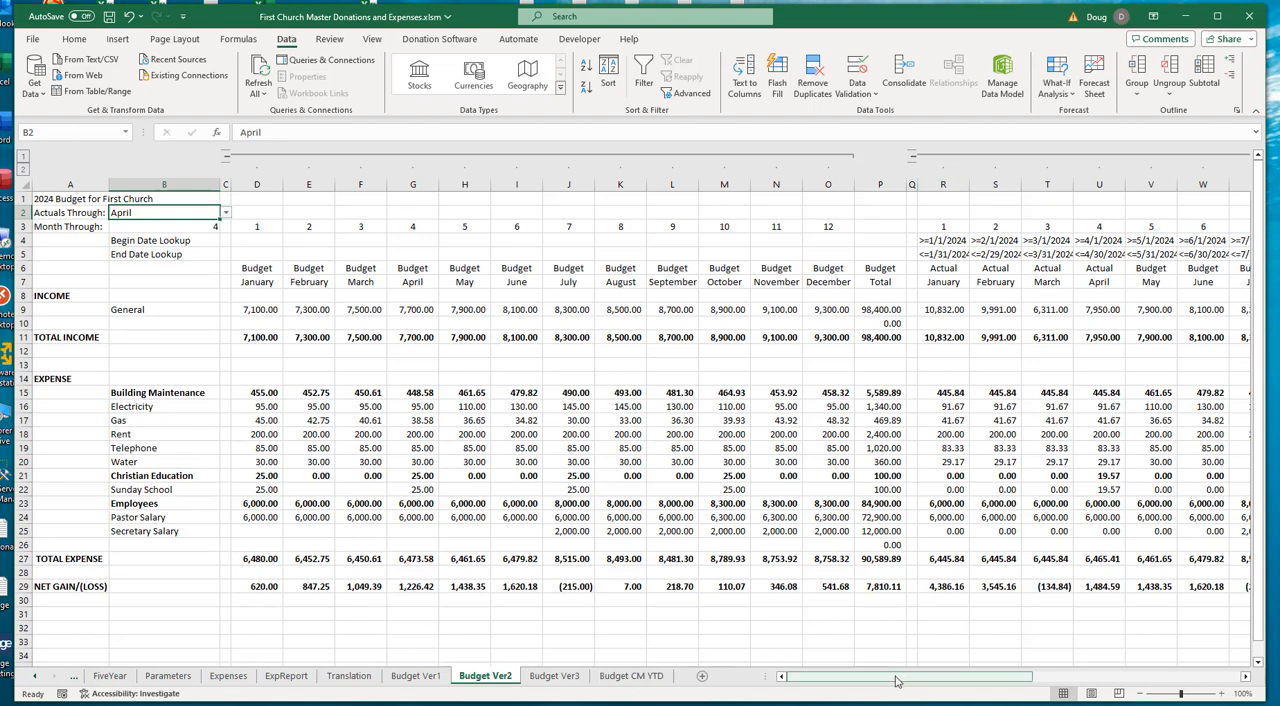
- Open the Budget Ver3 sheet and review its monthly and Total columns C to O and the empty columns beyond them
click(555, 677)
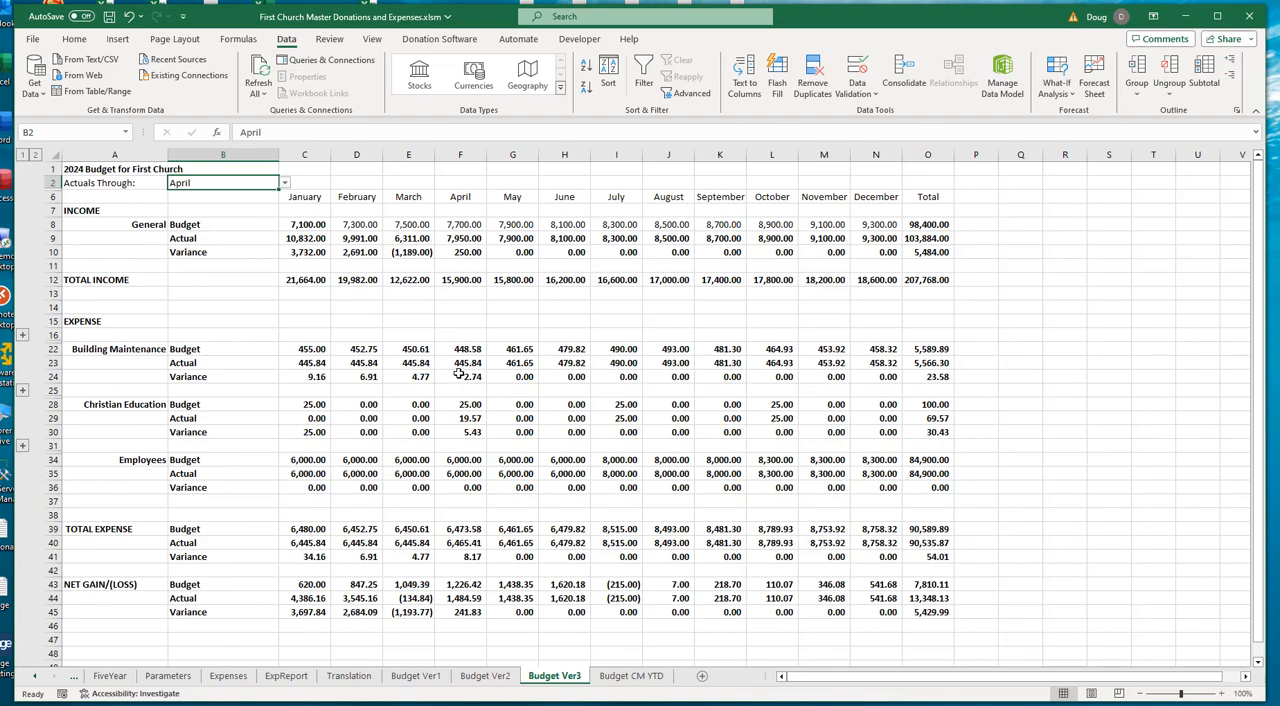
click(305, 155)
drag(728, 171, 923, 171)
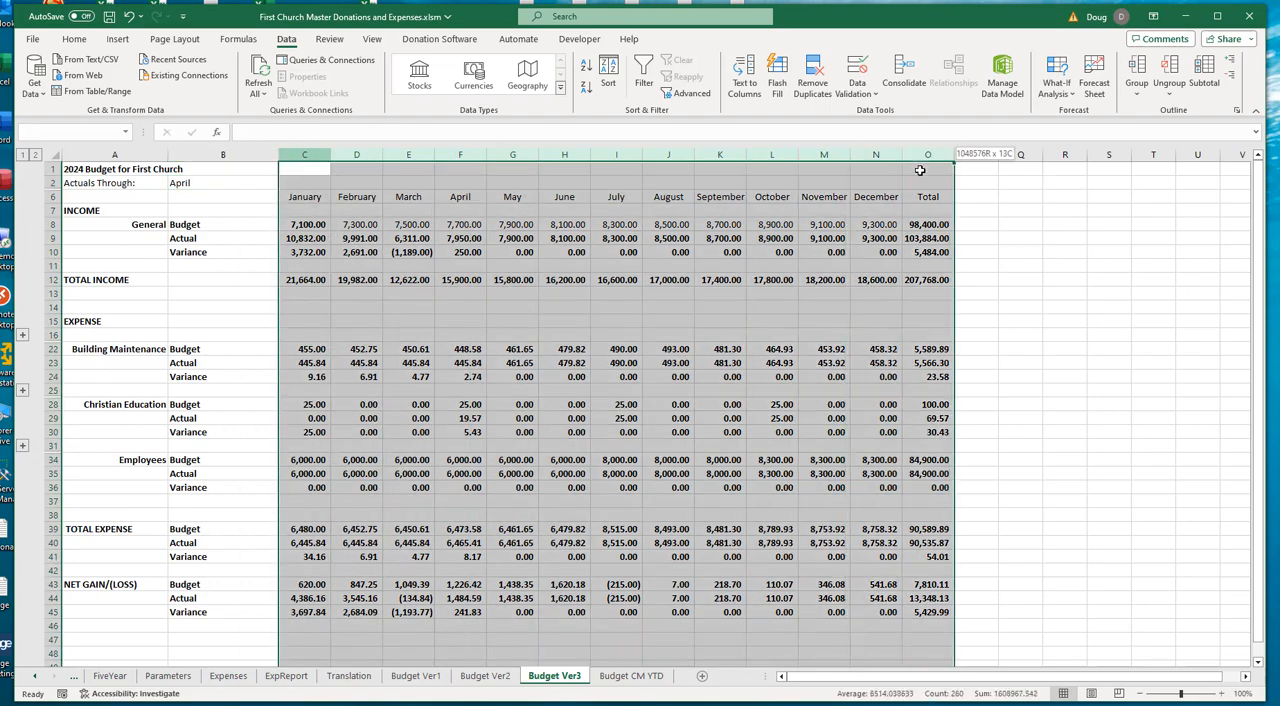
drag(1019, 154, 1160, 153)
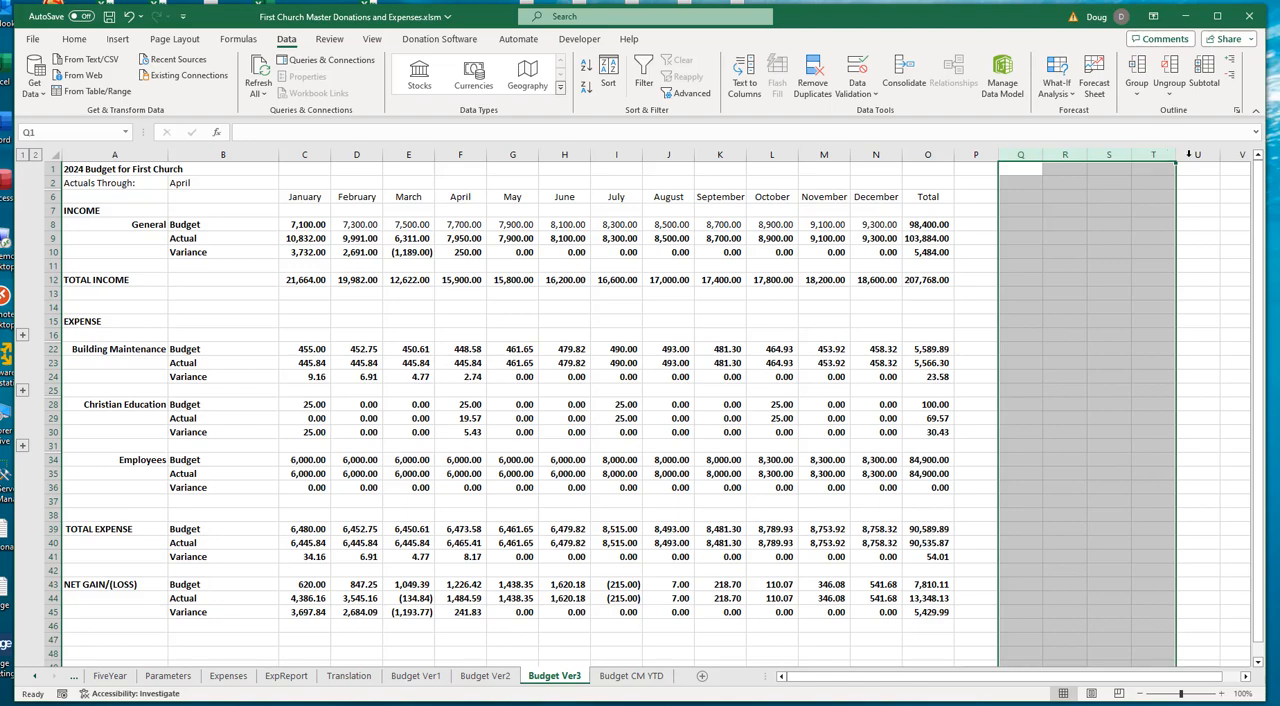
drag(1102, 676, 1214, 680)
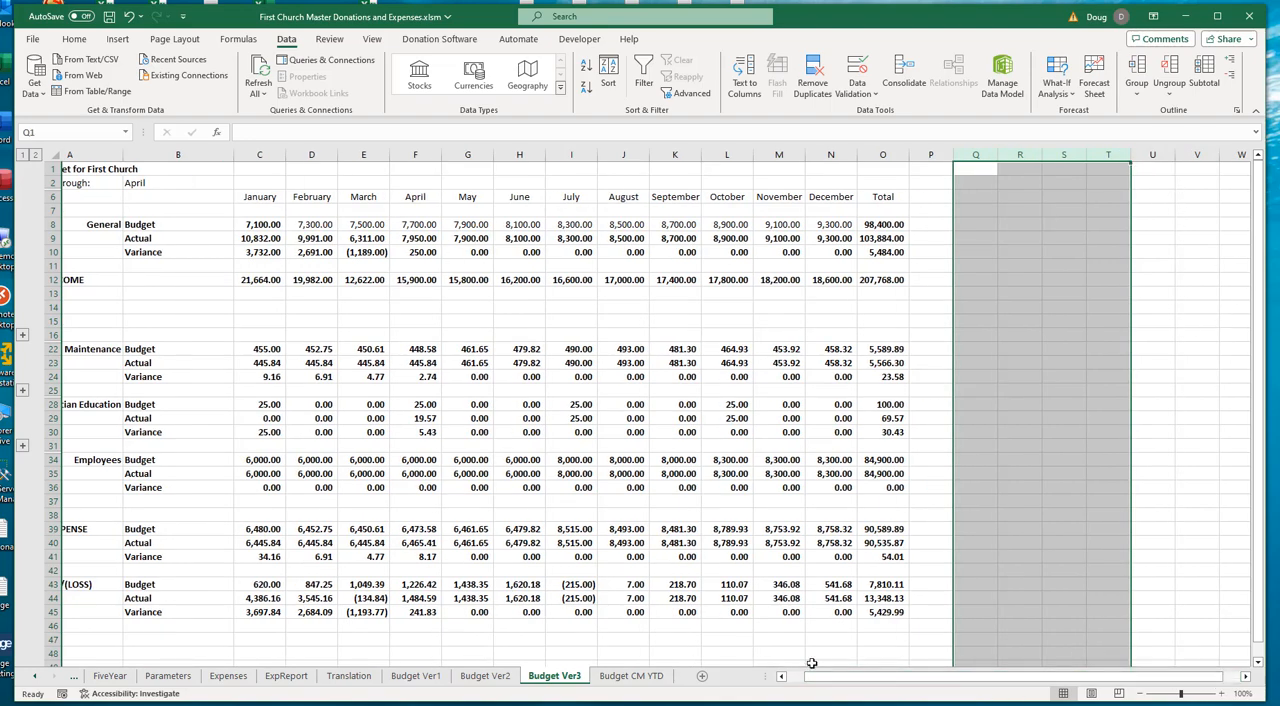
drag(818, 678, 770, 676)
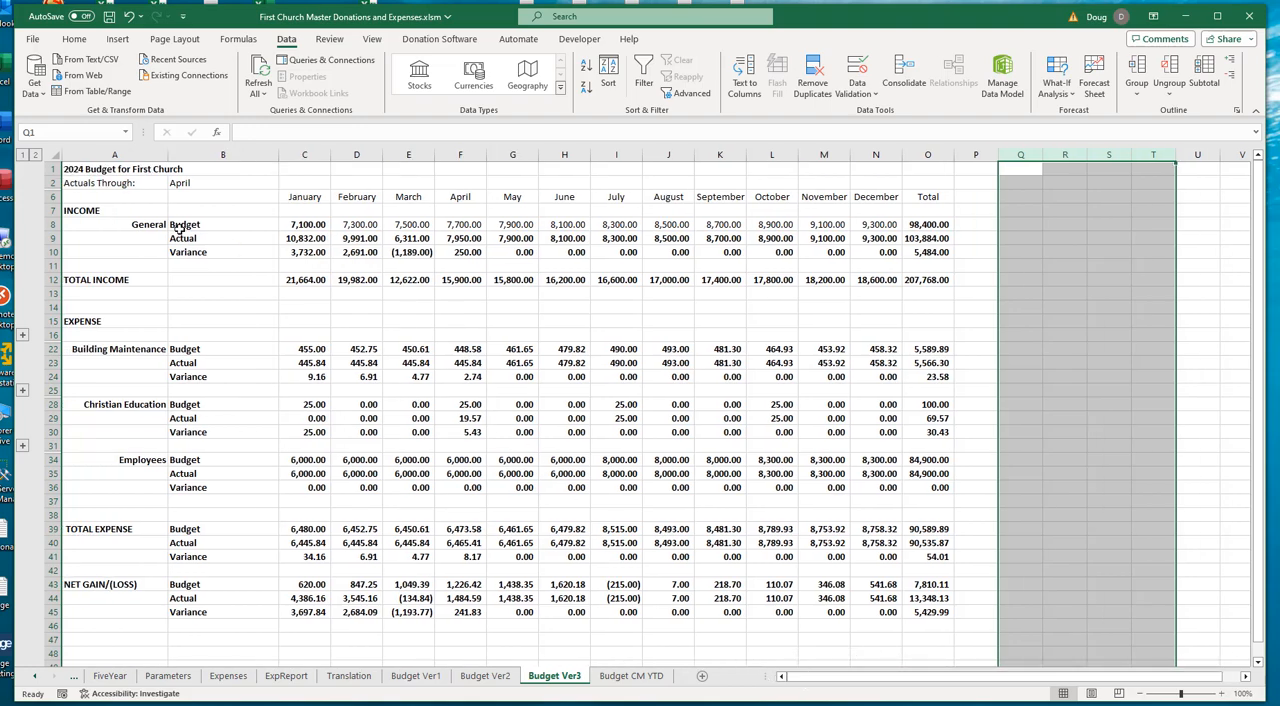
- Examine the General income item's Budget, Actual and Variance labels and monthly figures in rows 8 to 10 of Budget Ver3
drag(209, 224, 206, 252)
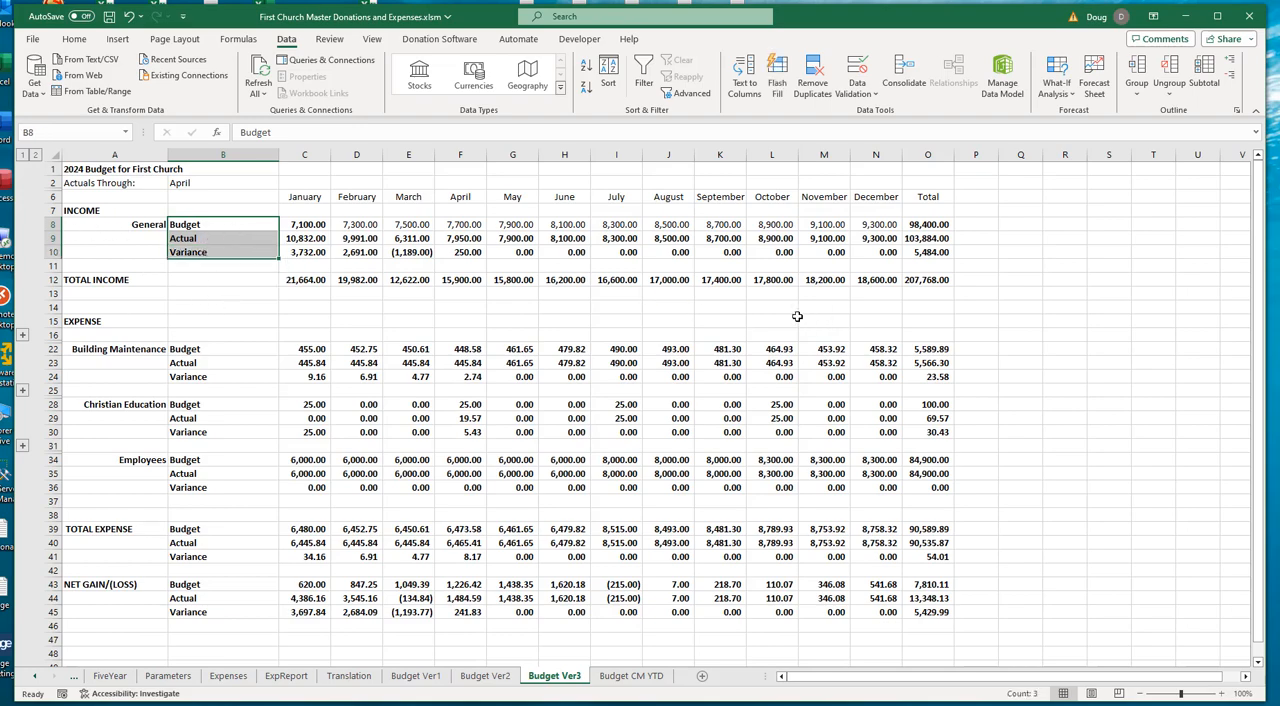
click(146, 226)
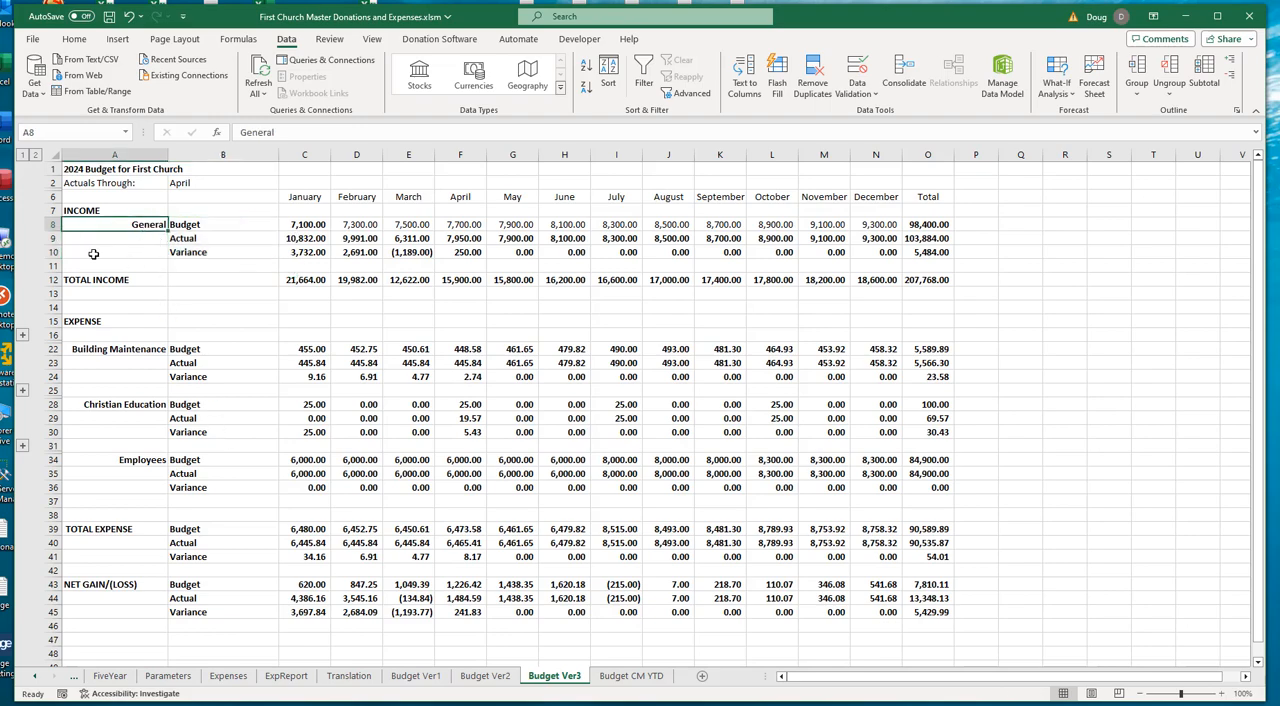
drag(297, 226, 890, 230)
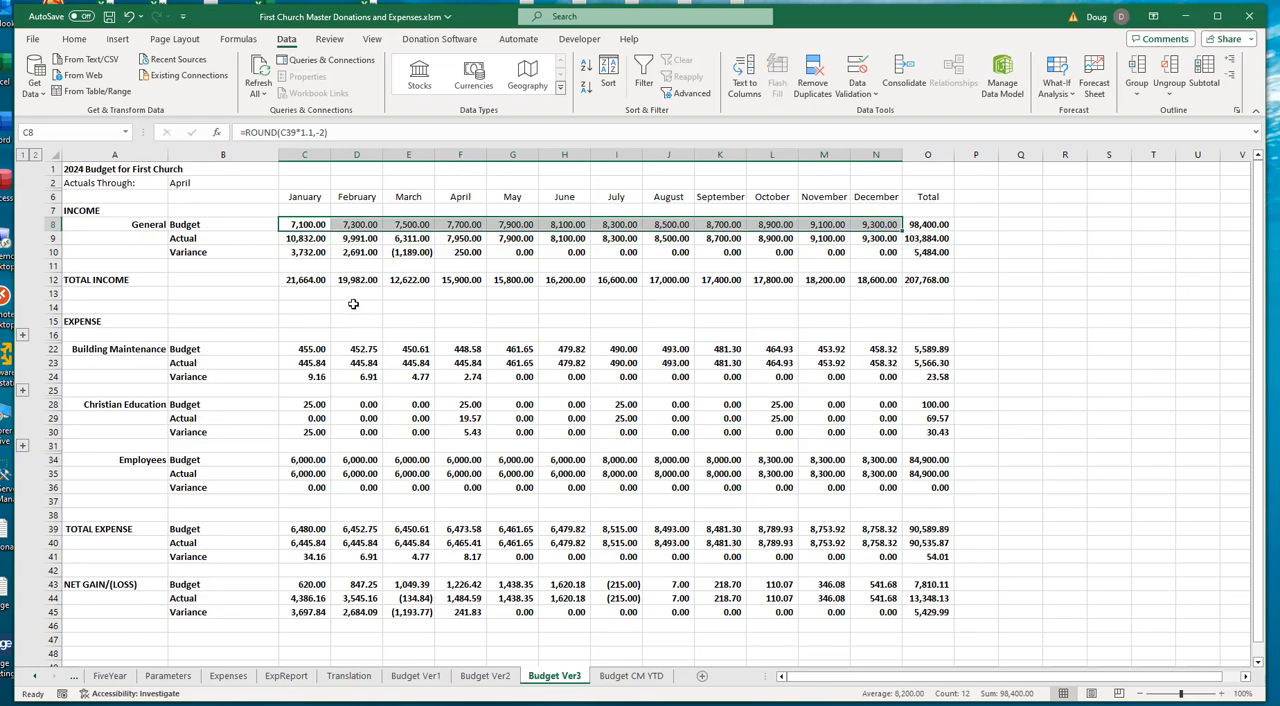
drag(183, 238, 857, 238)
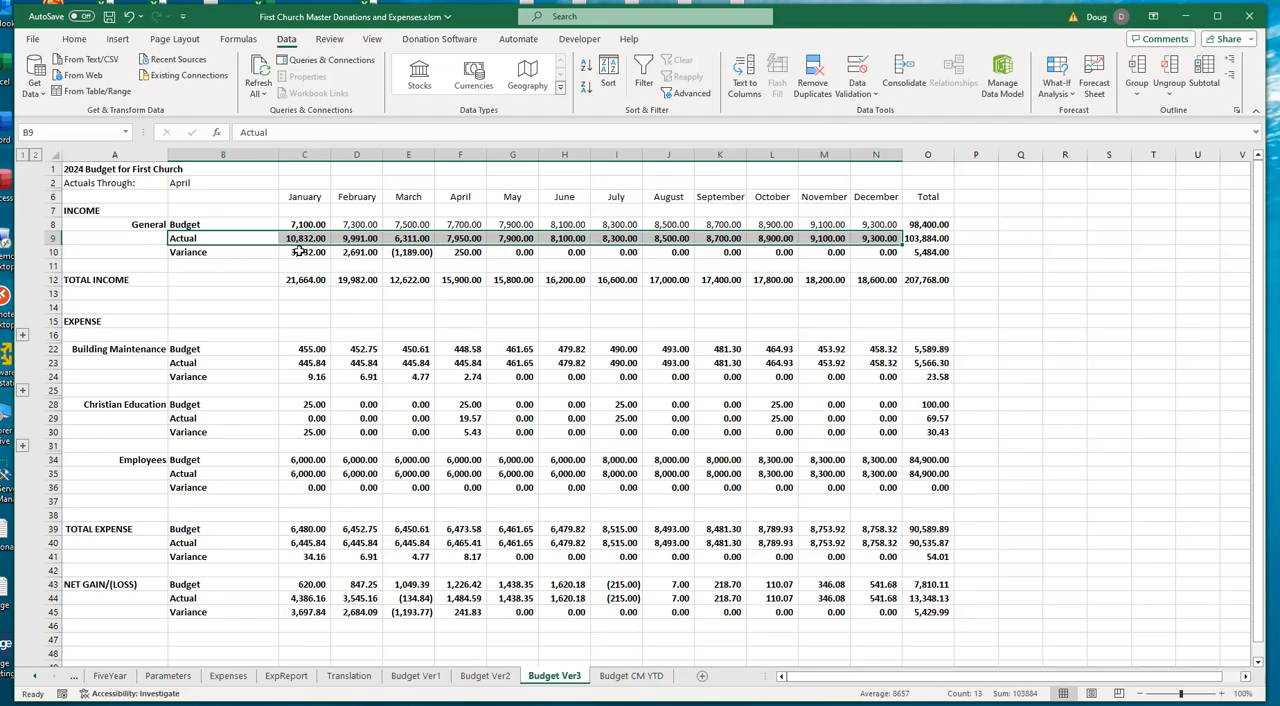
drag(300, 252, 861, 253)
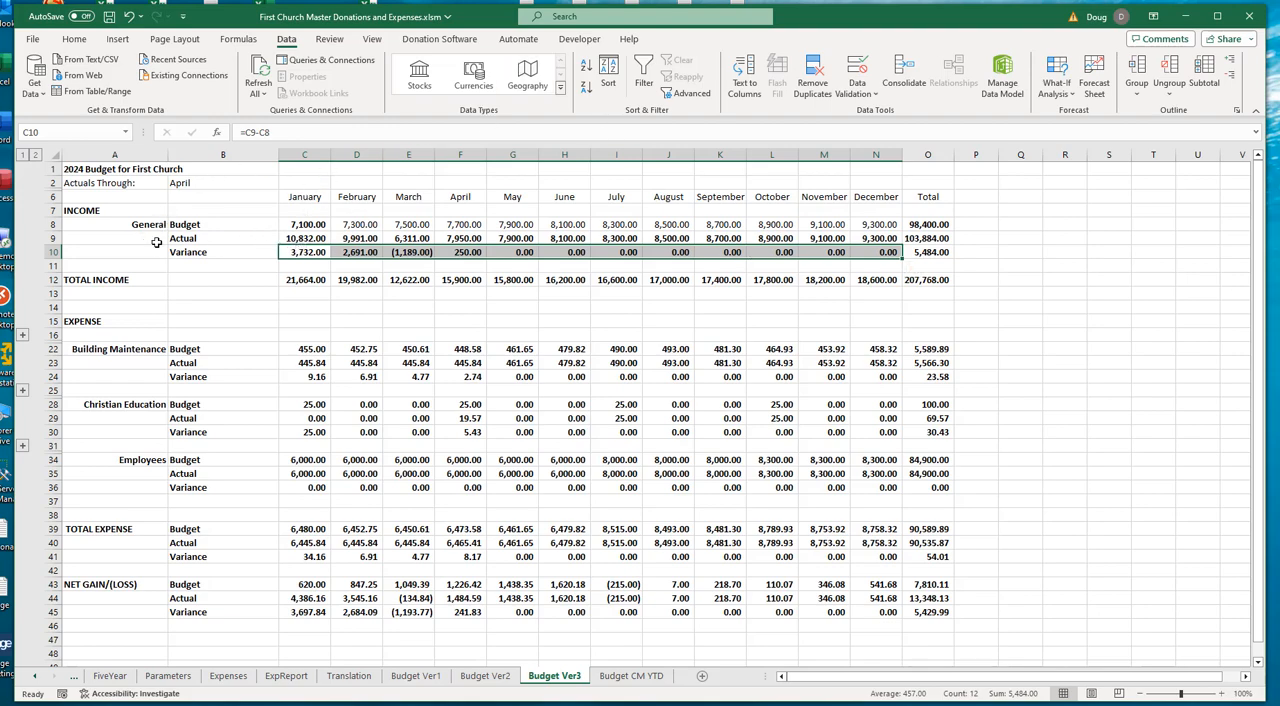
- Check the General item's January Actual and Variance cells, and expand the Building Maintenance detail rows to review their January budget amounts
click(308, 240)
click(310, 254)
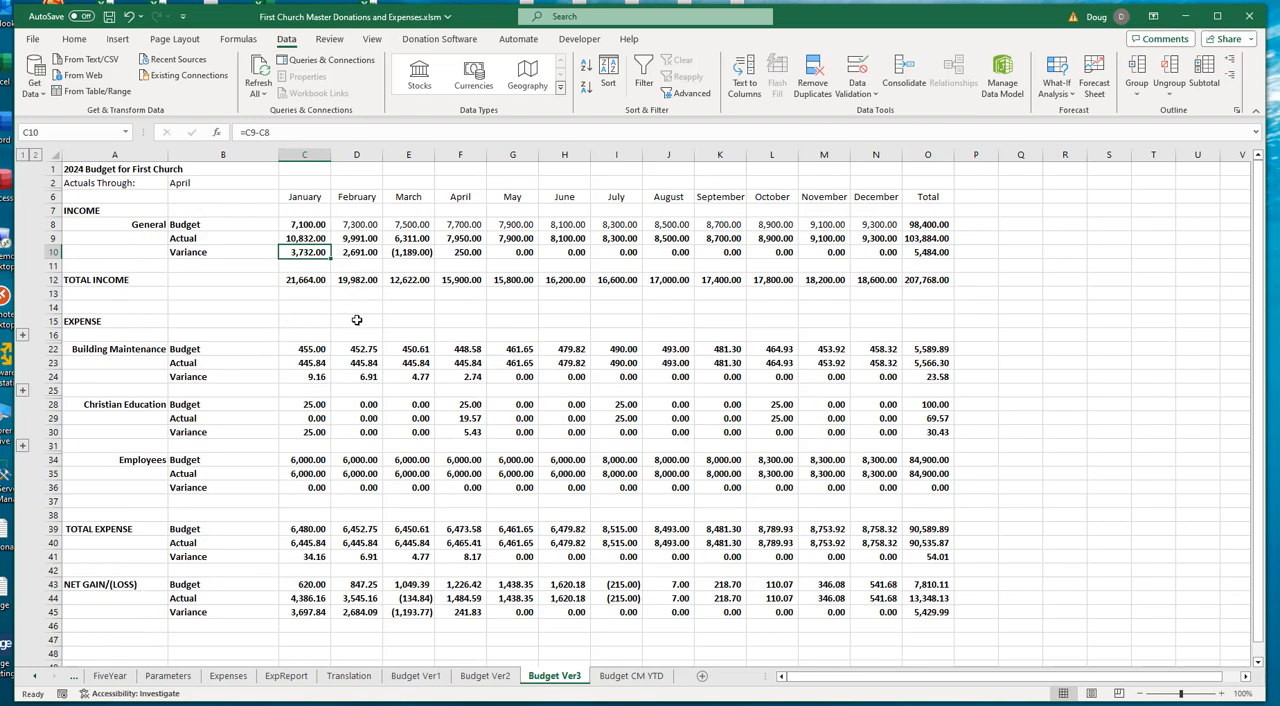
click(22, 336)
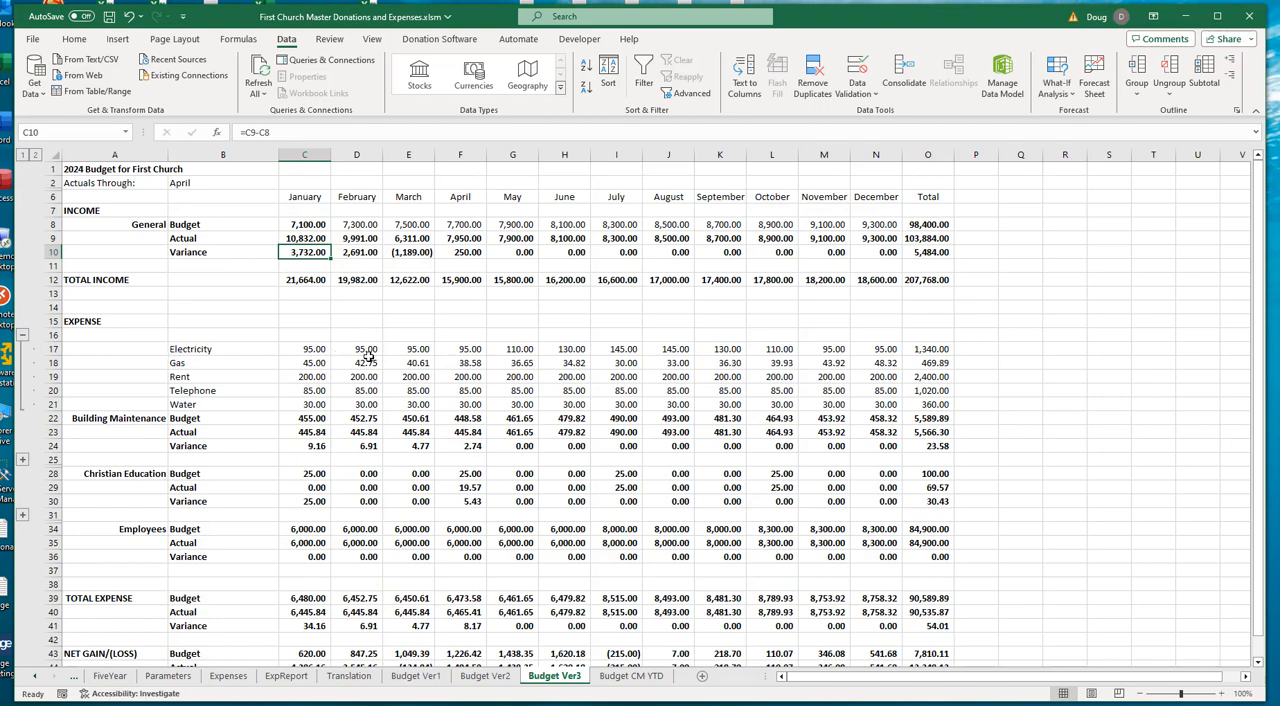
click(318, 350)
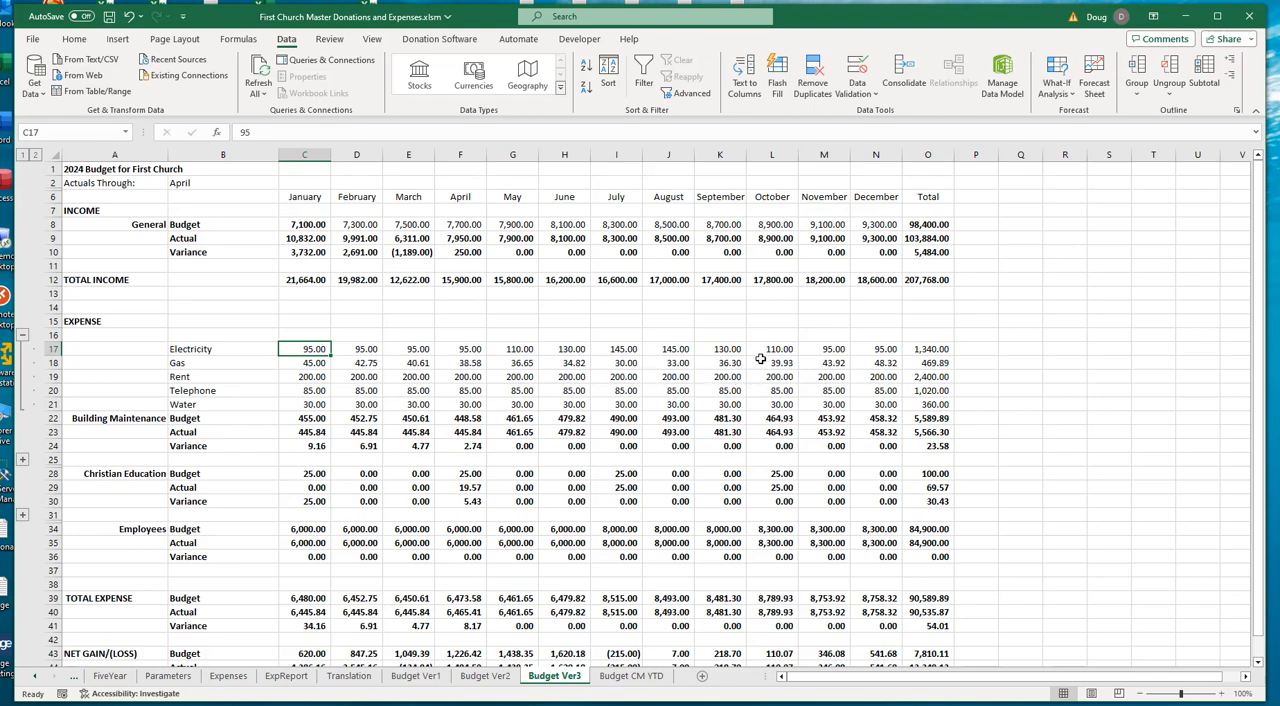
drag(310, 390, 316, 404)
click(318, 354)
- Examine Building Maintenance's Actual row and category label, and open its January Actual formula in C23 to inspect the cell references
click(188, 432)
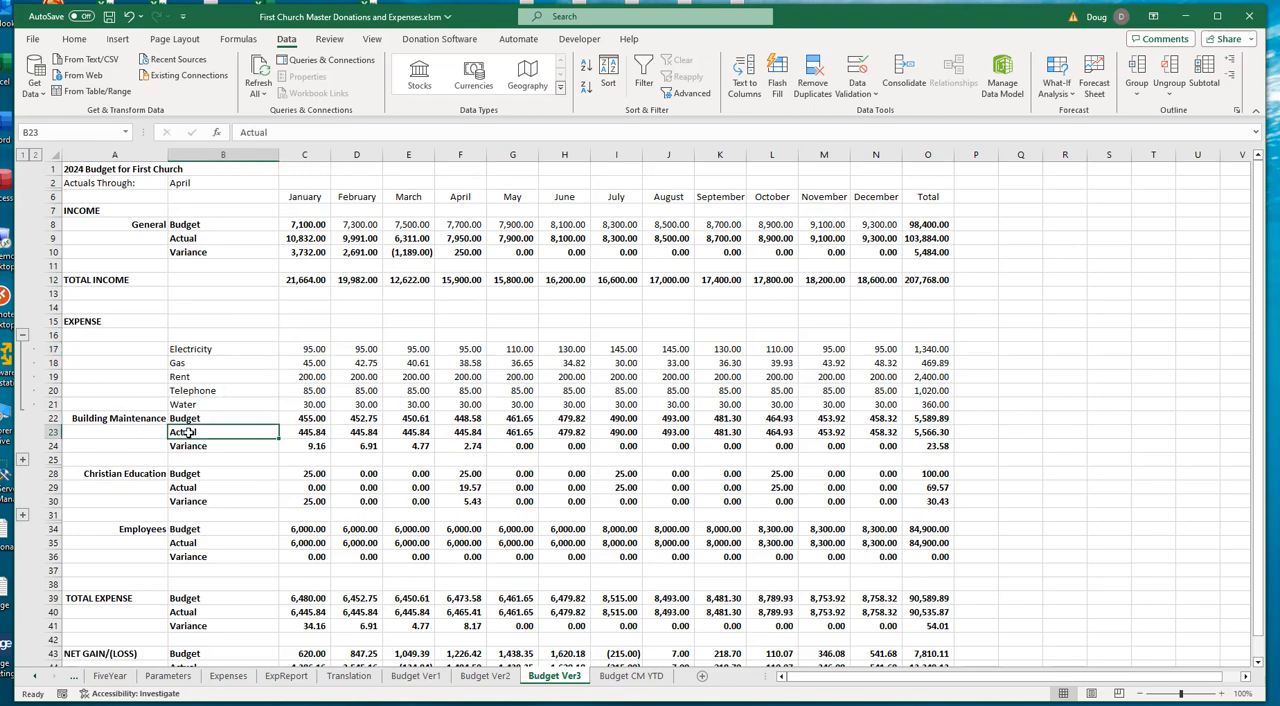
click(96, 420)
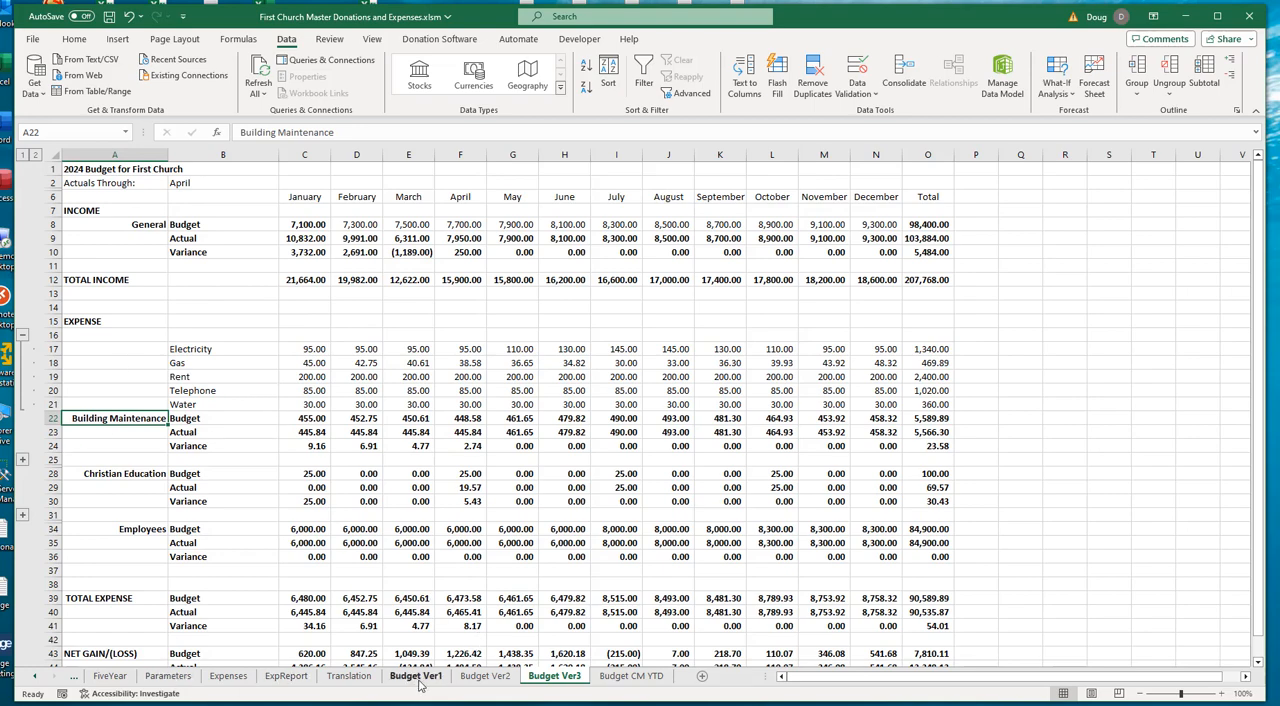
click(314, 432)
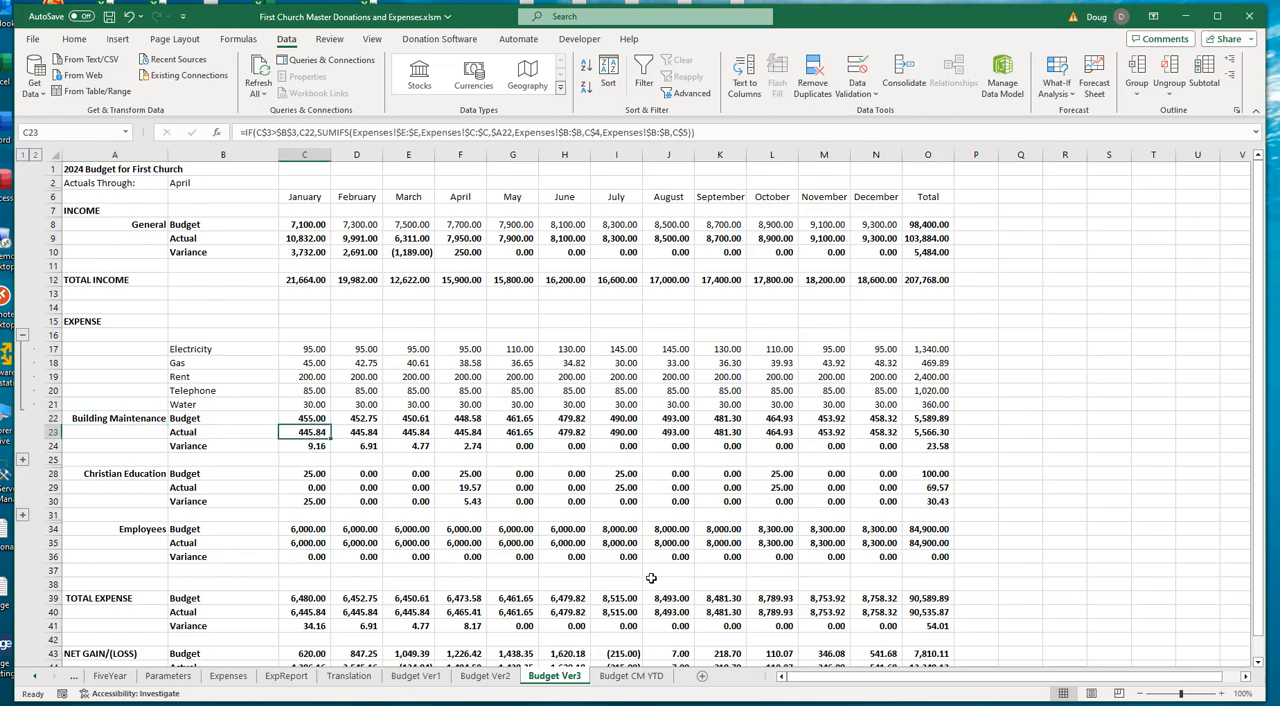
key(F2)
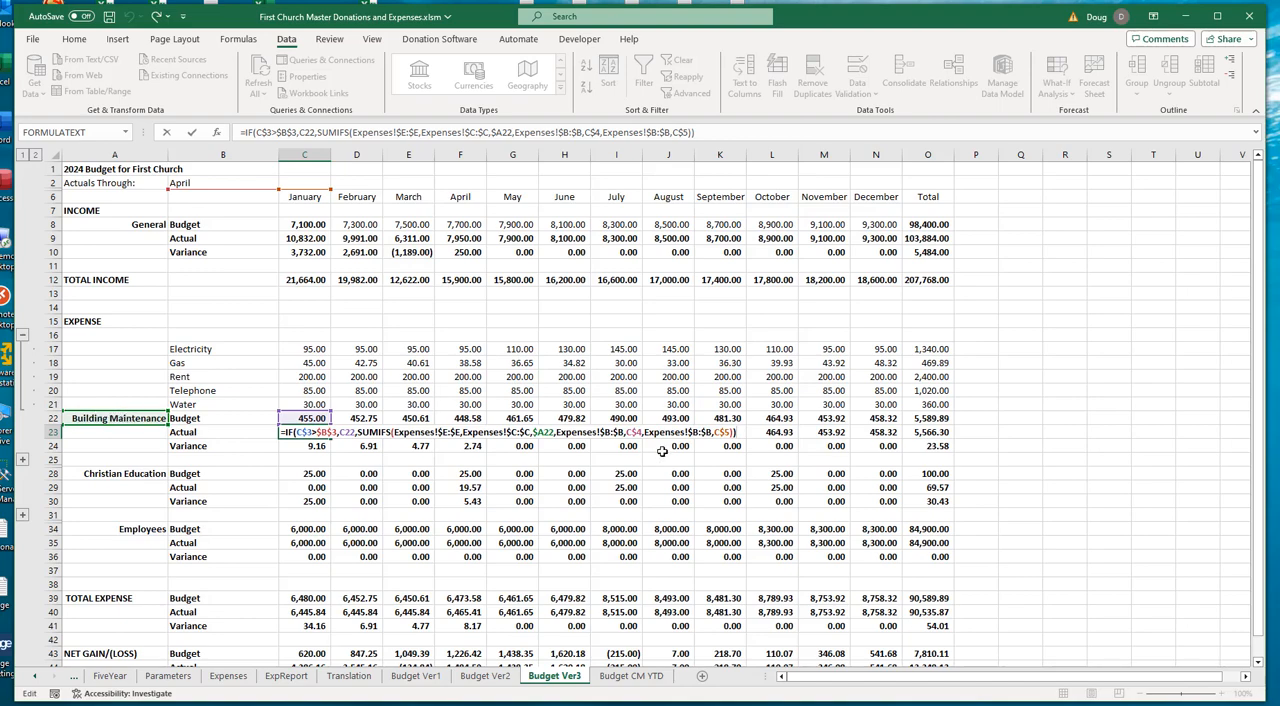
- Close the C23 formula and review Building Maintenance's line-item budgets in rows 17 to 21, its category label and the sheet's bottom totals
click(234, 462)
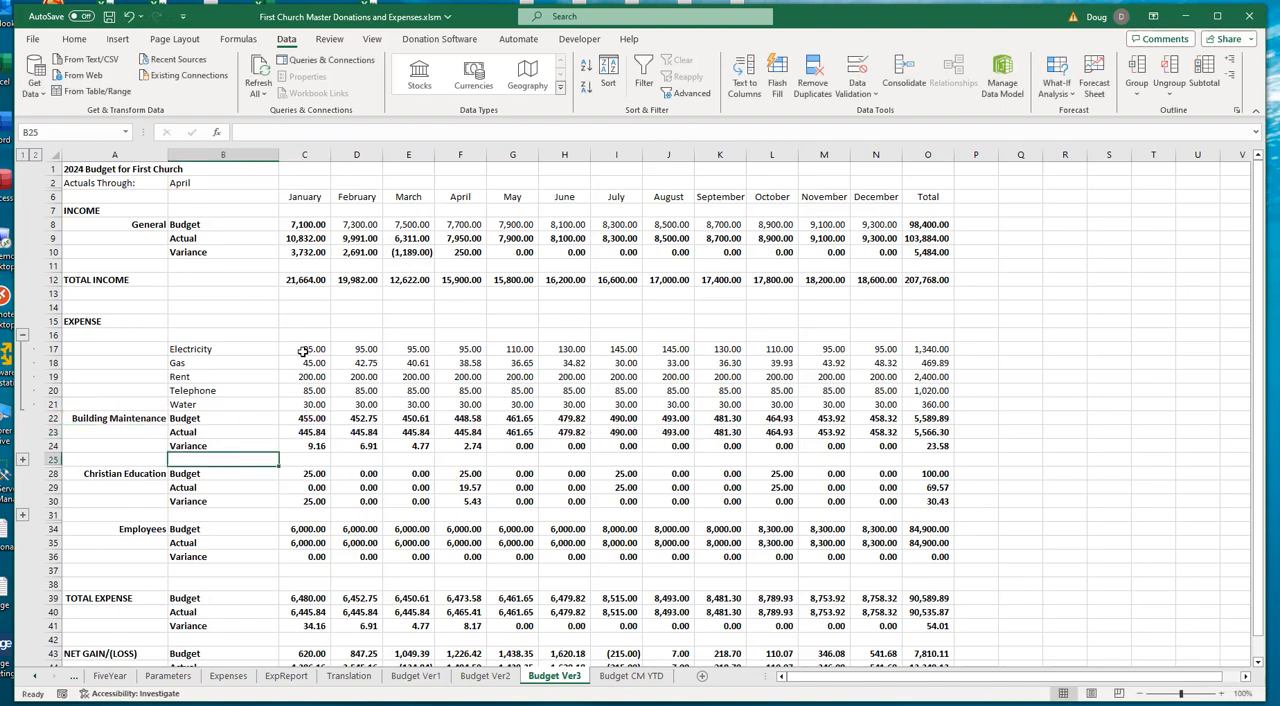
drag(305, 352, 620, 404)
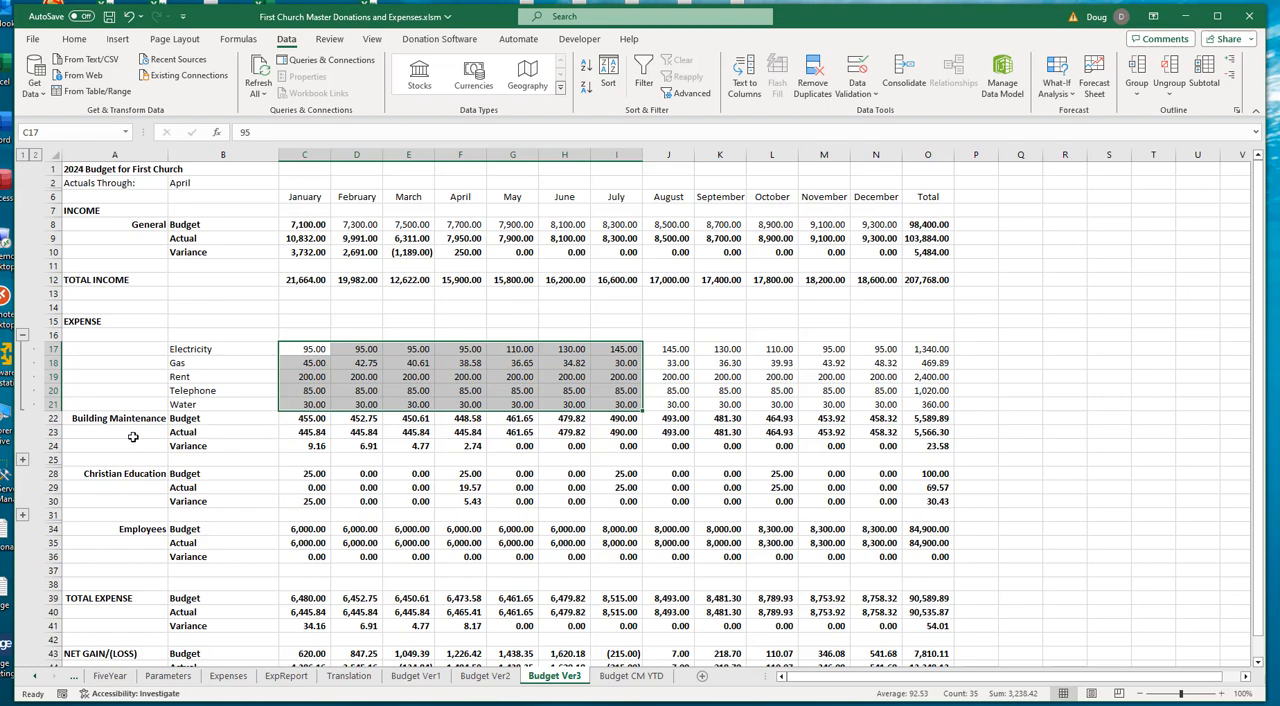
click(91, 418)
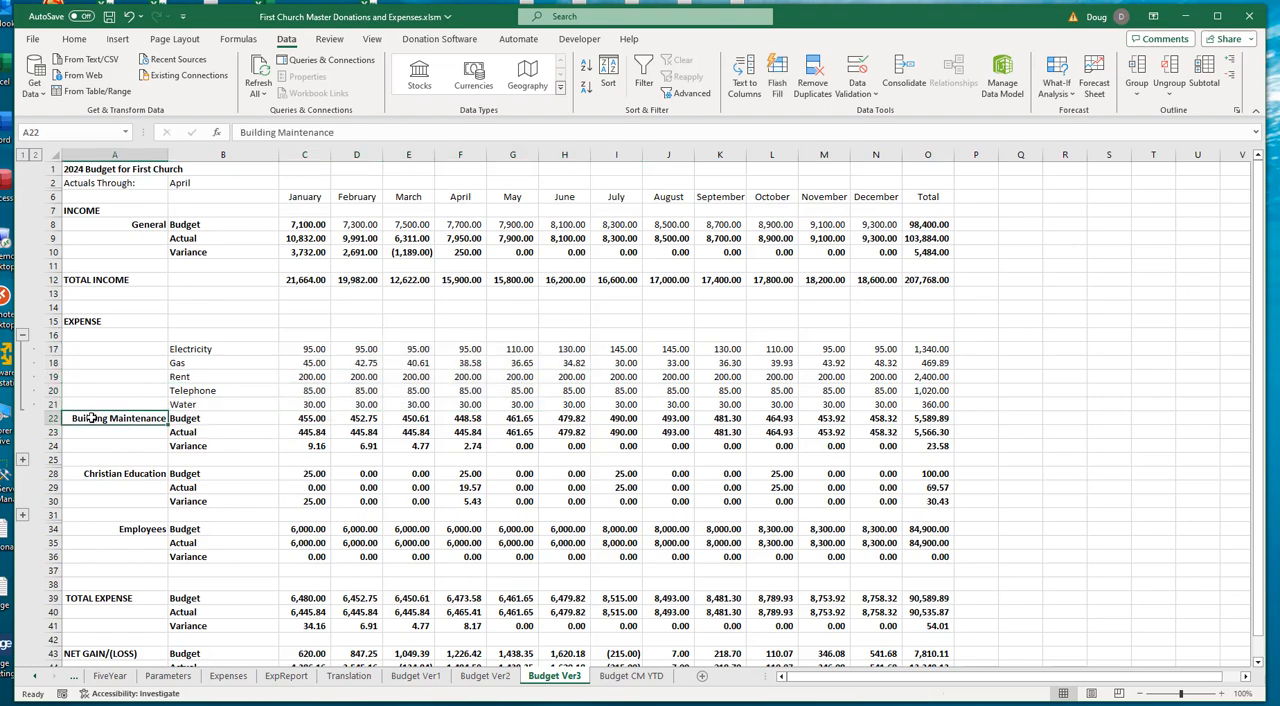
scroll(405, 475, down, 1)
scroll(405, 475, down, 4)
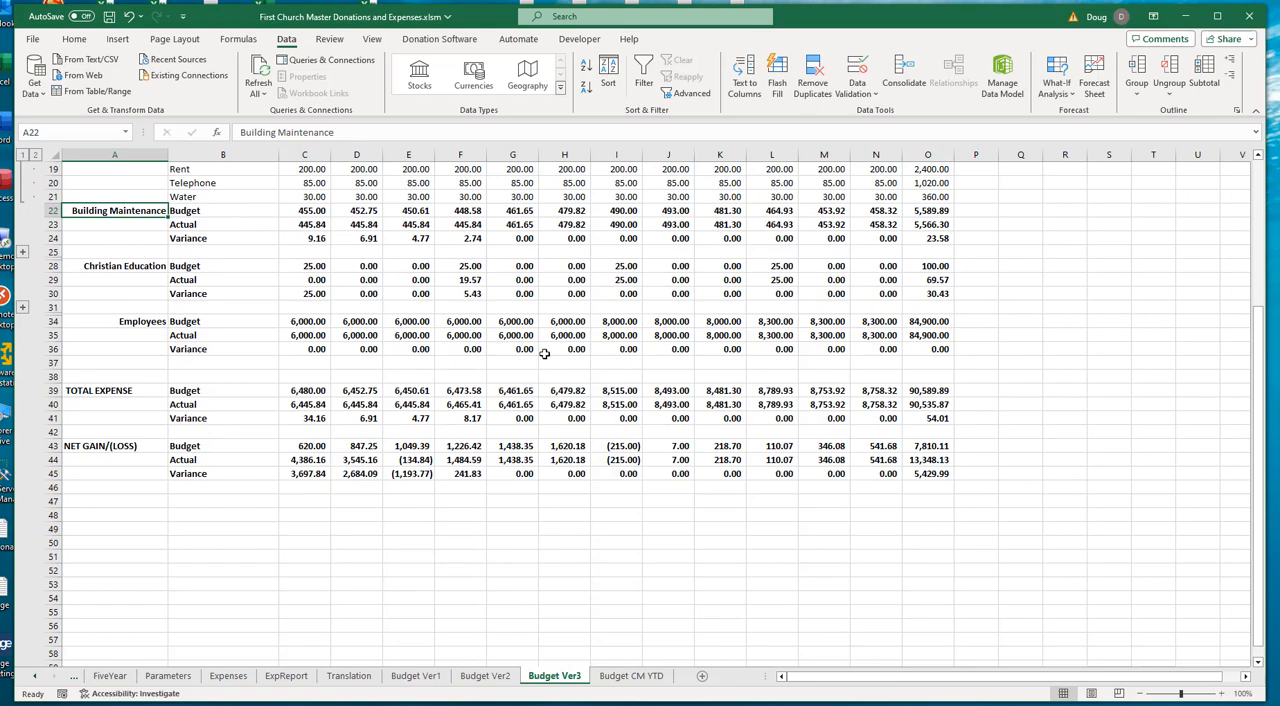
- Set Actuals Through to March to check how the Actual and Variance figures respond, and restore it to April
scroll(544, 354, up, 5)
click(256, 187)
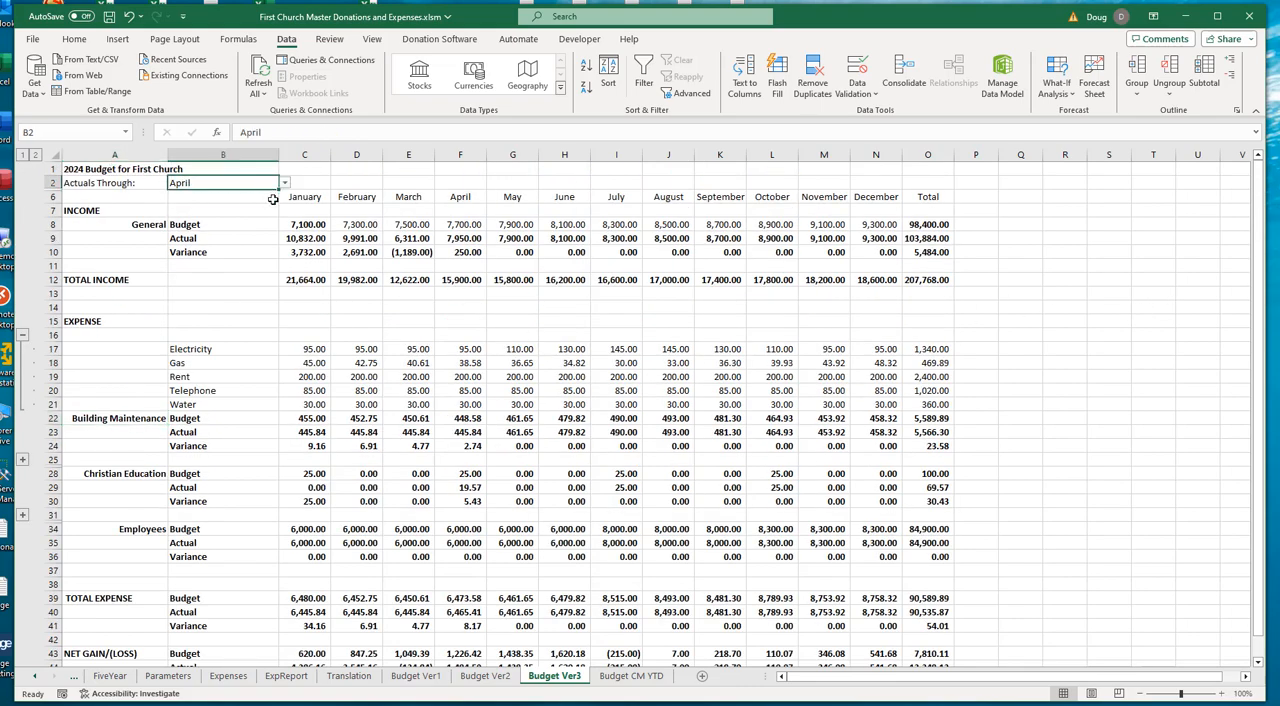
click(285, 186)
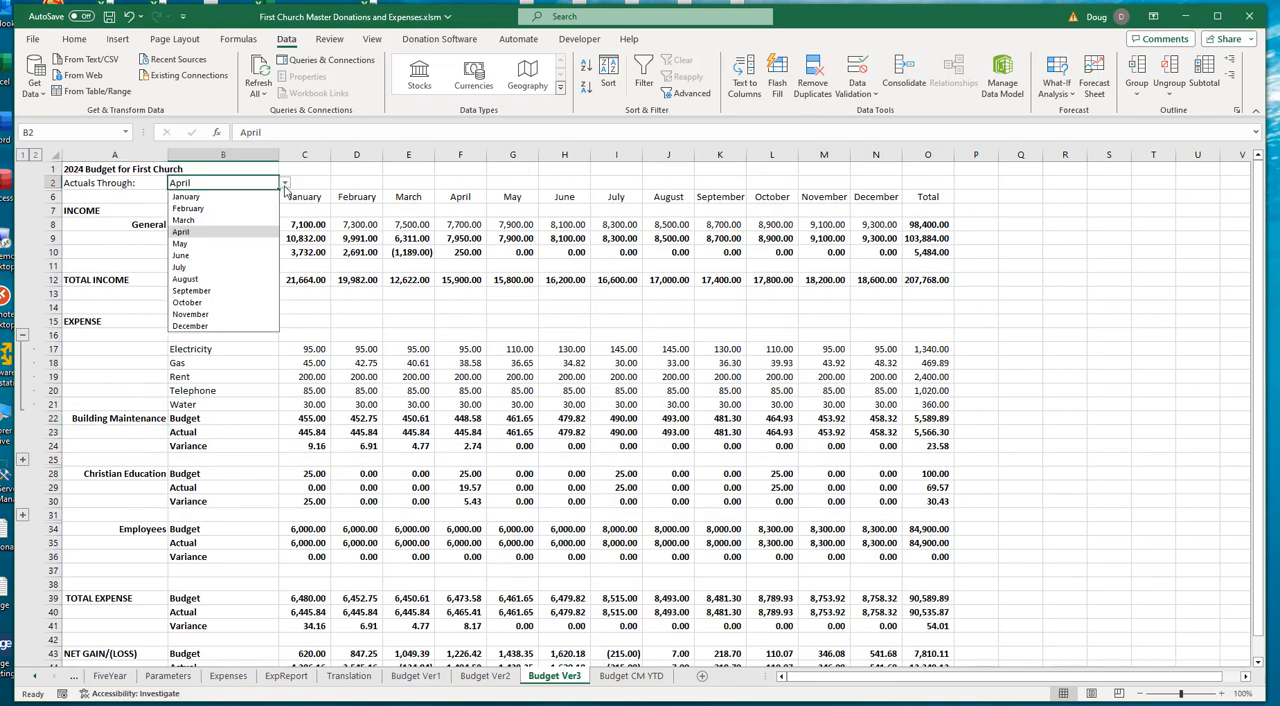
click(184, 220)
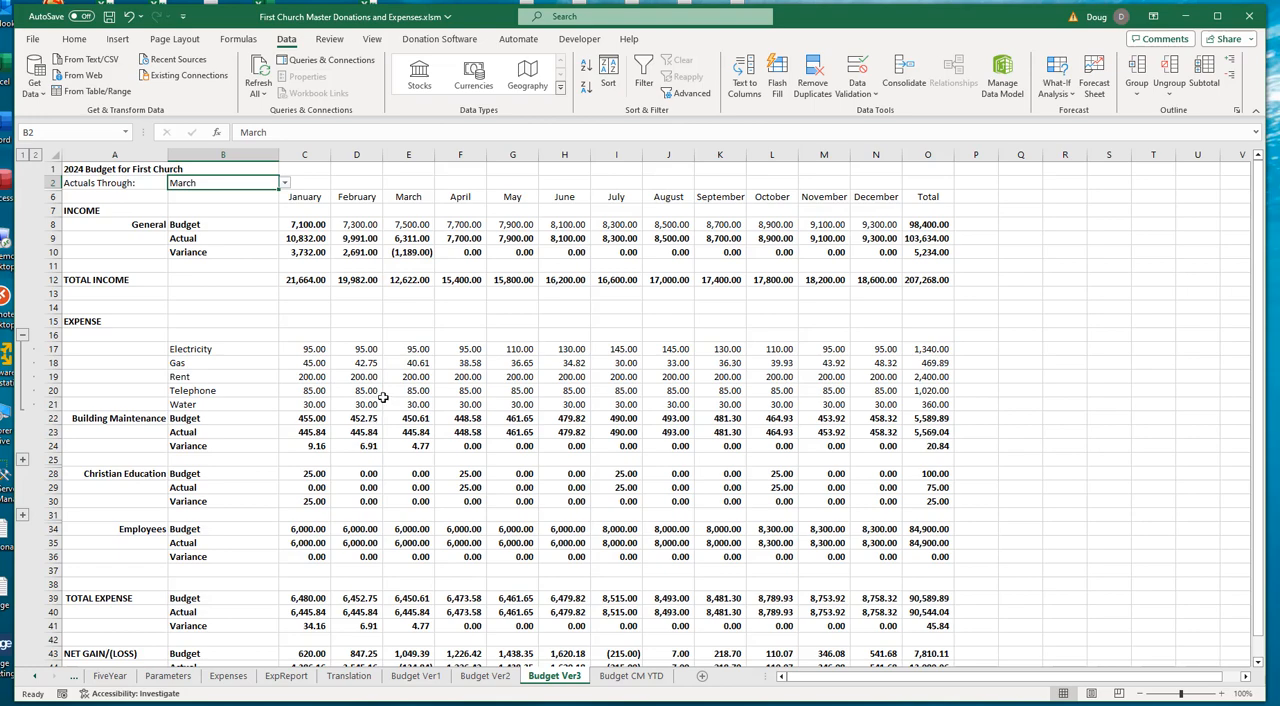
click(285, 186)
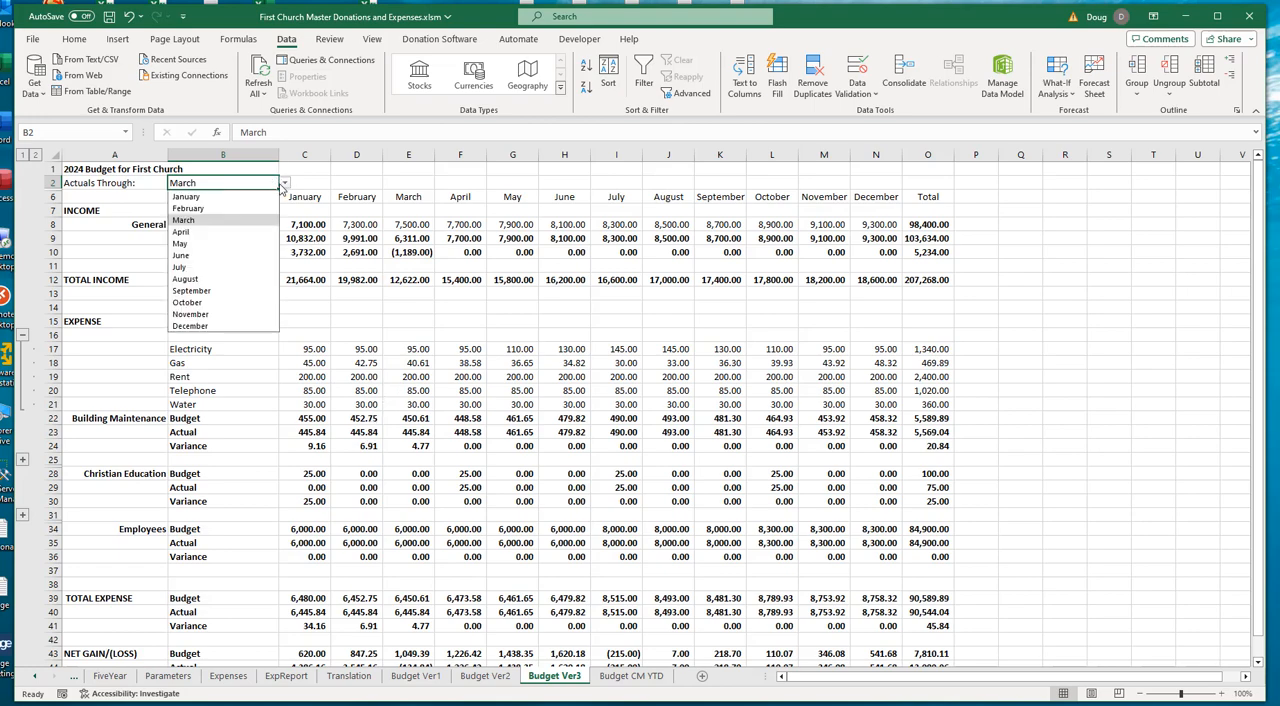
click(190, 231)
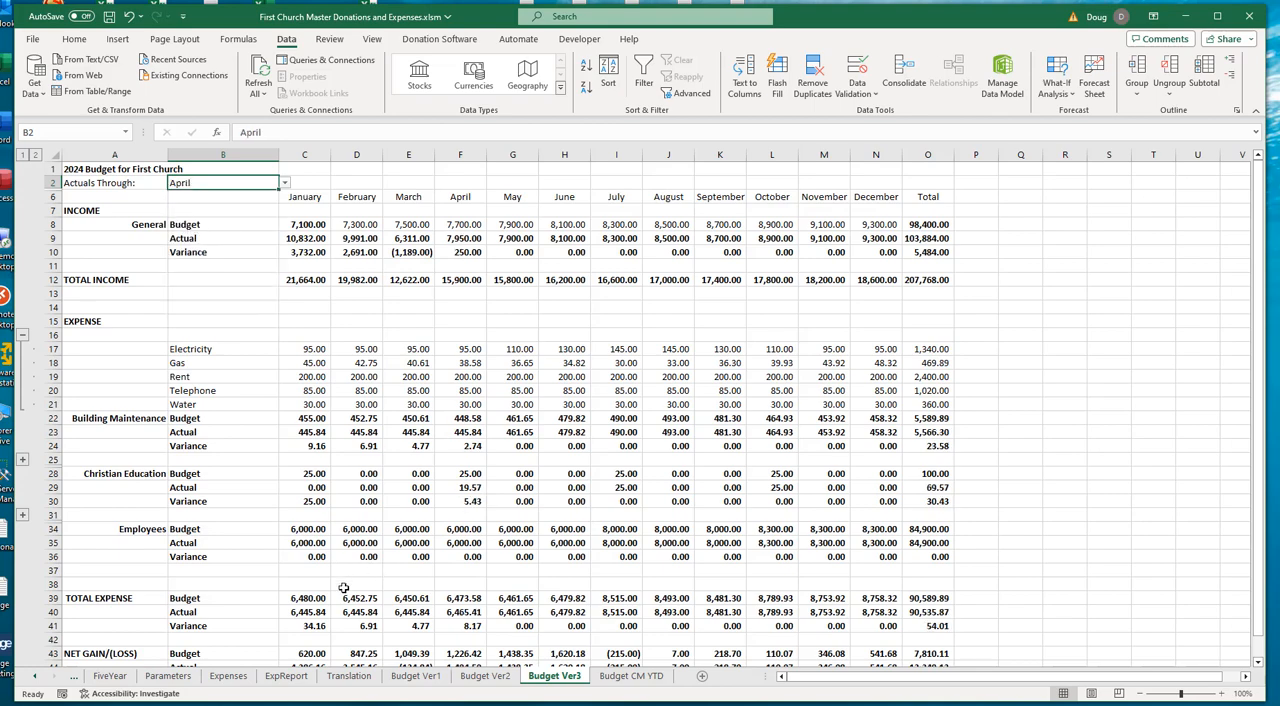
- Compare Building Maintenance's April and May Actual formulas in F23 and G23, opening the May formula to inspect its cell references
scroll(343, 588, down, 5)
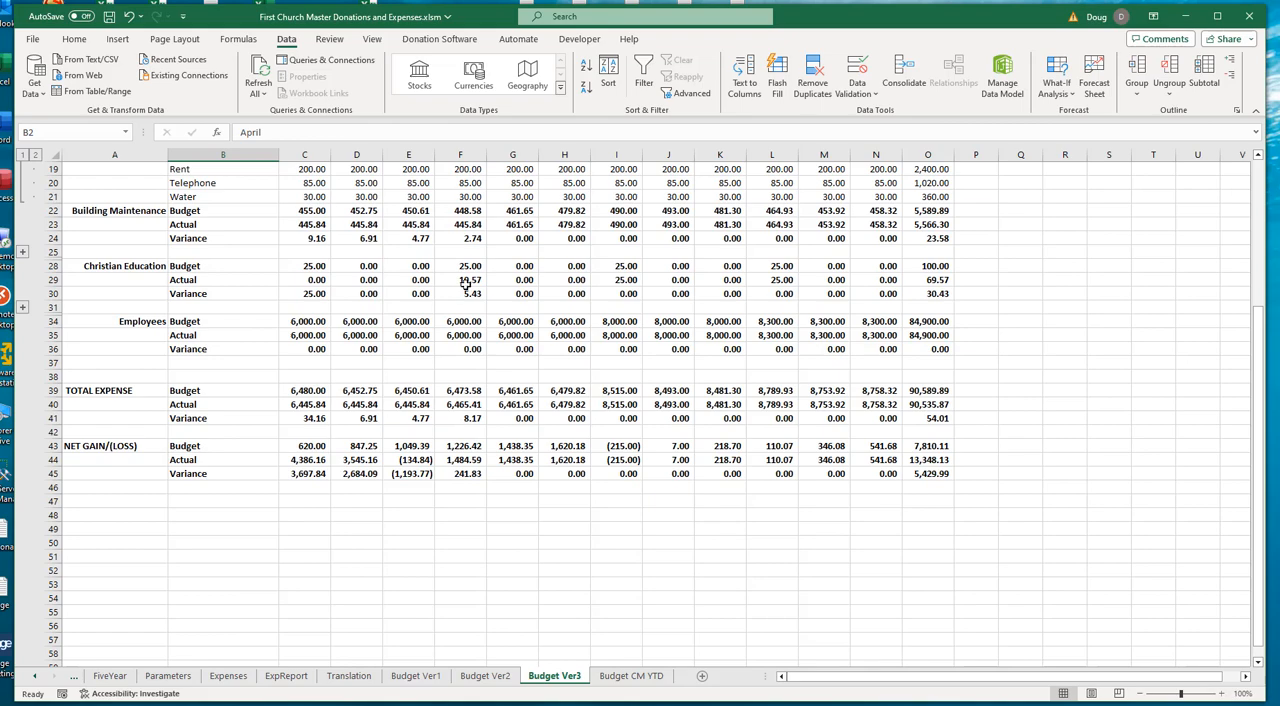
scroll(466, 286, up, 2)
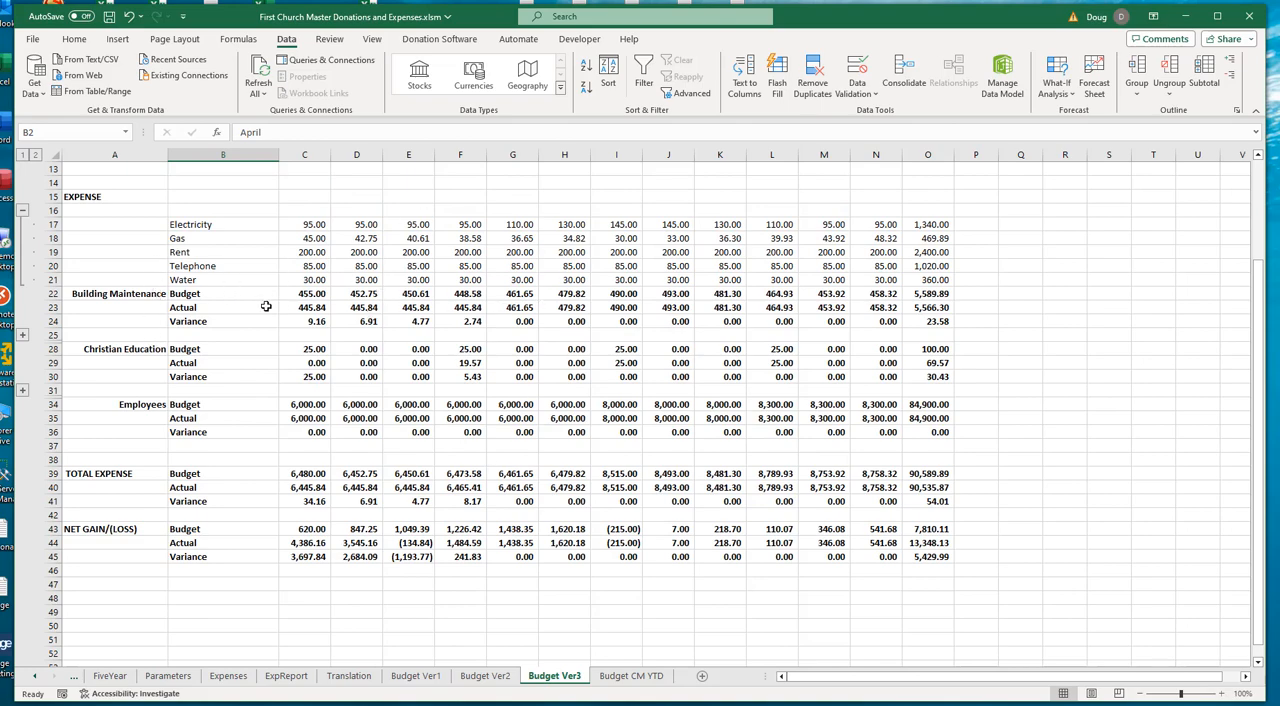
click(468, 309)
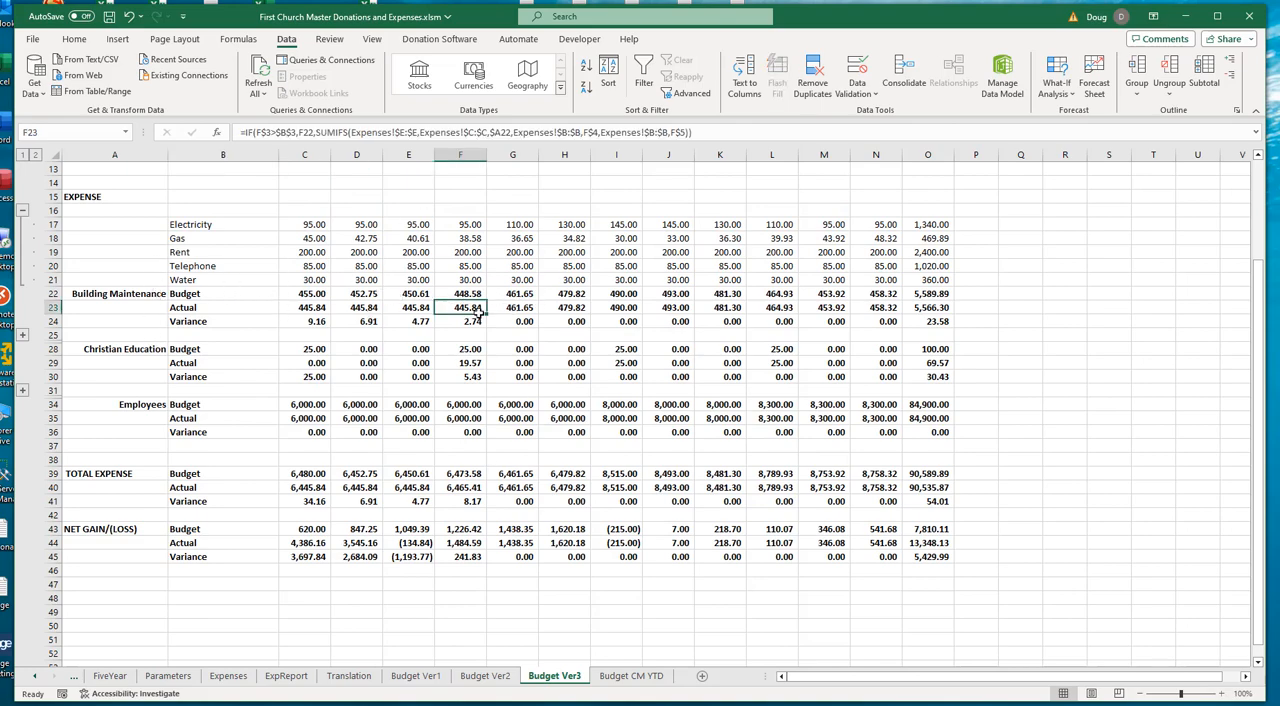
scroll(532, 376, up, 4)
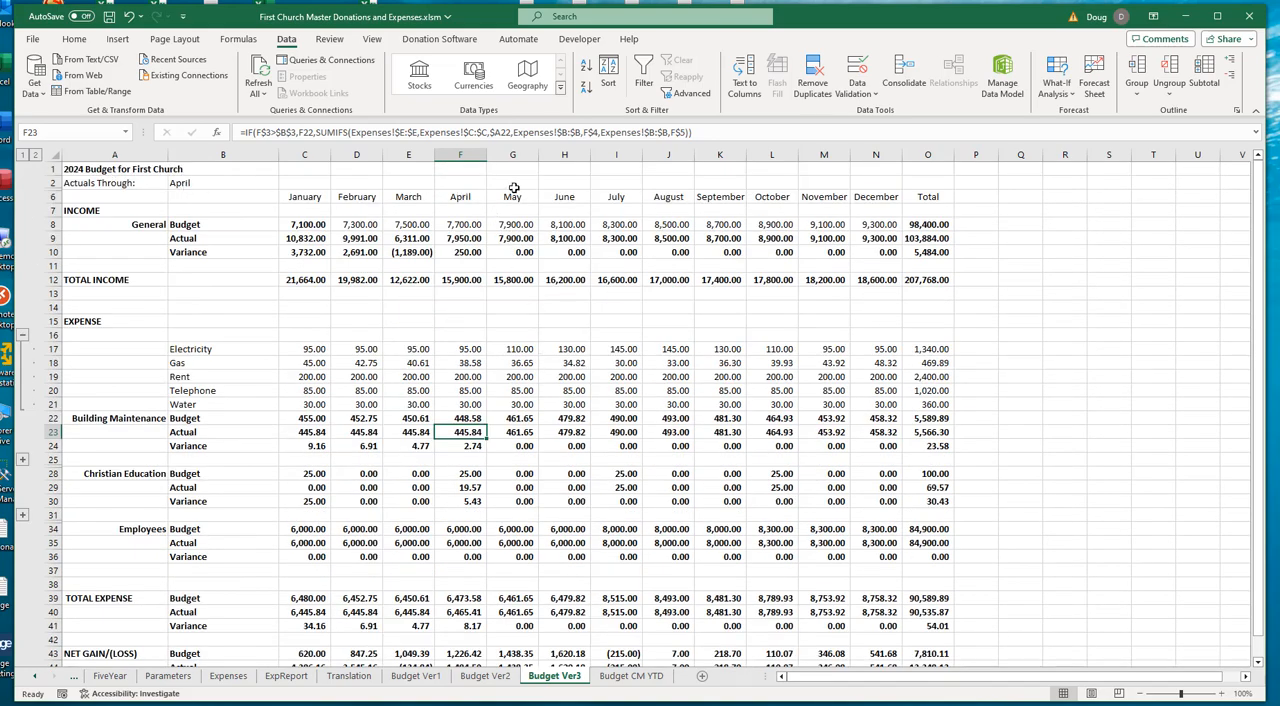
click(521, 432)
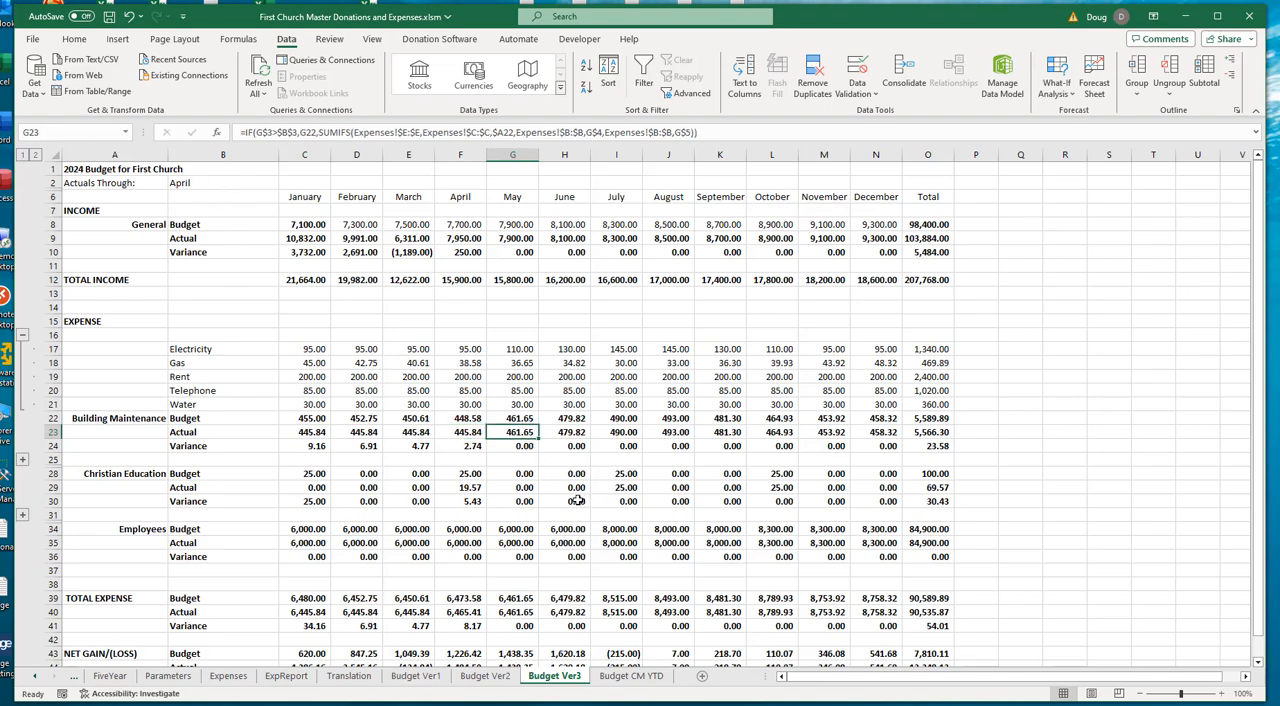
key(F2)
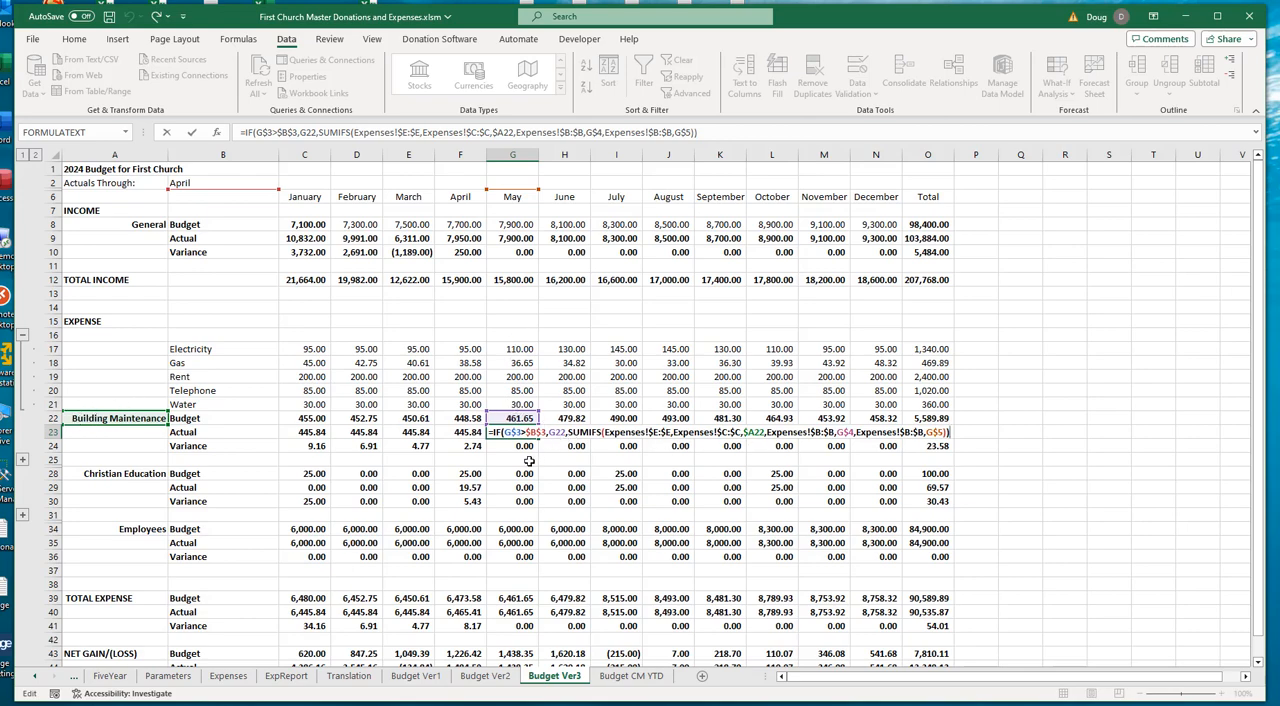
key(Escape)
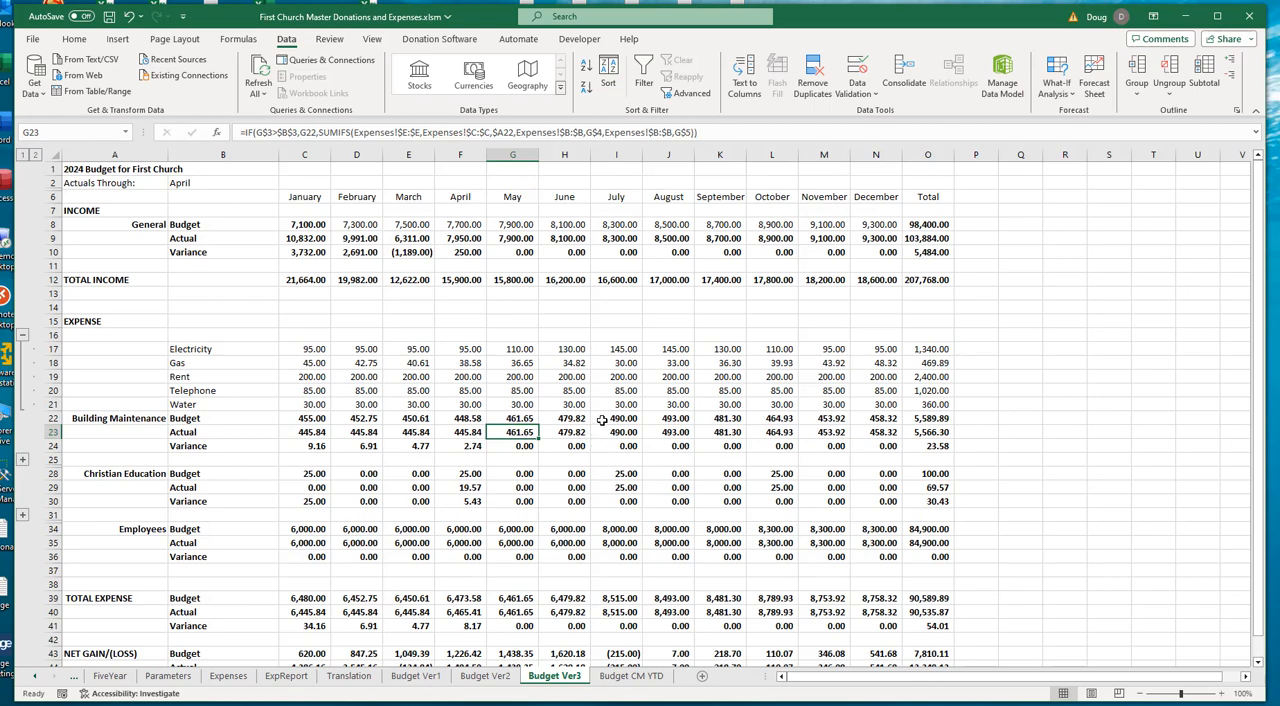
- Open the Budget CM YTD sheet, expand the monthly budget columns and inspect January's Building Maintenance line items and subtotal formula in L15
click(623, 677)
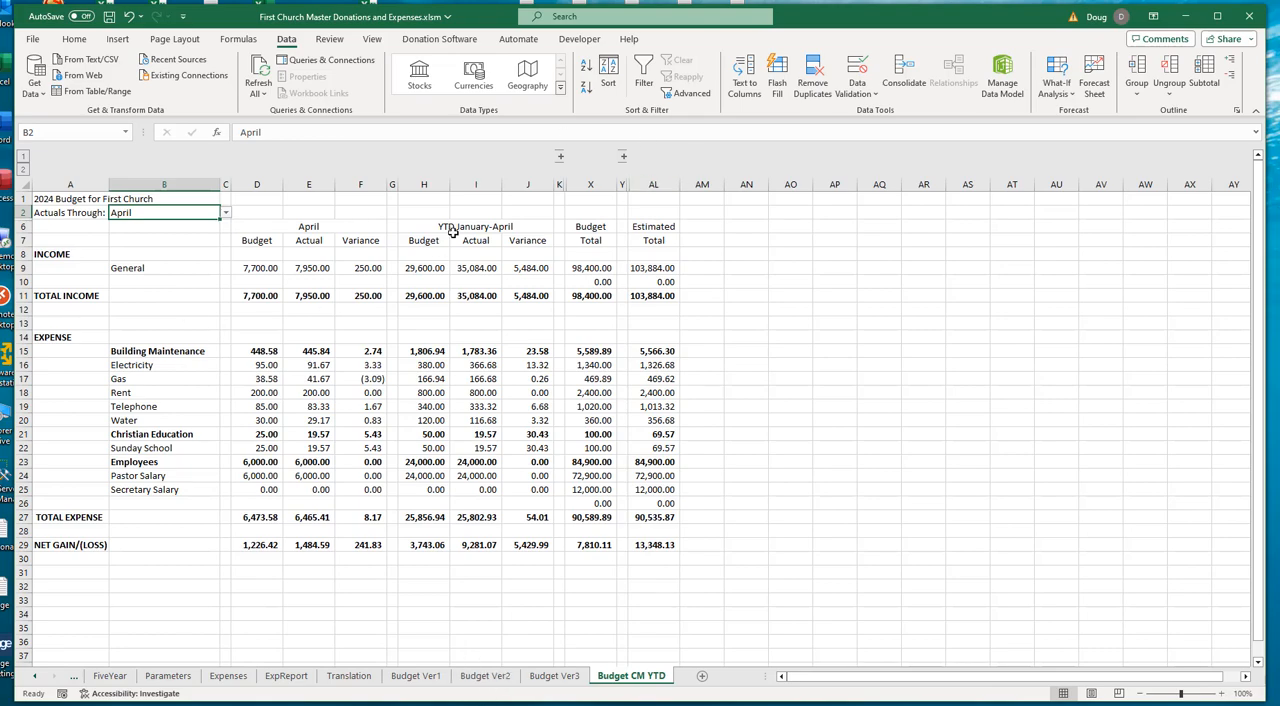
click(561, 157)
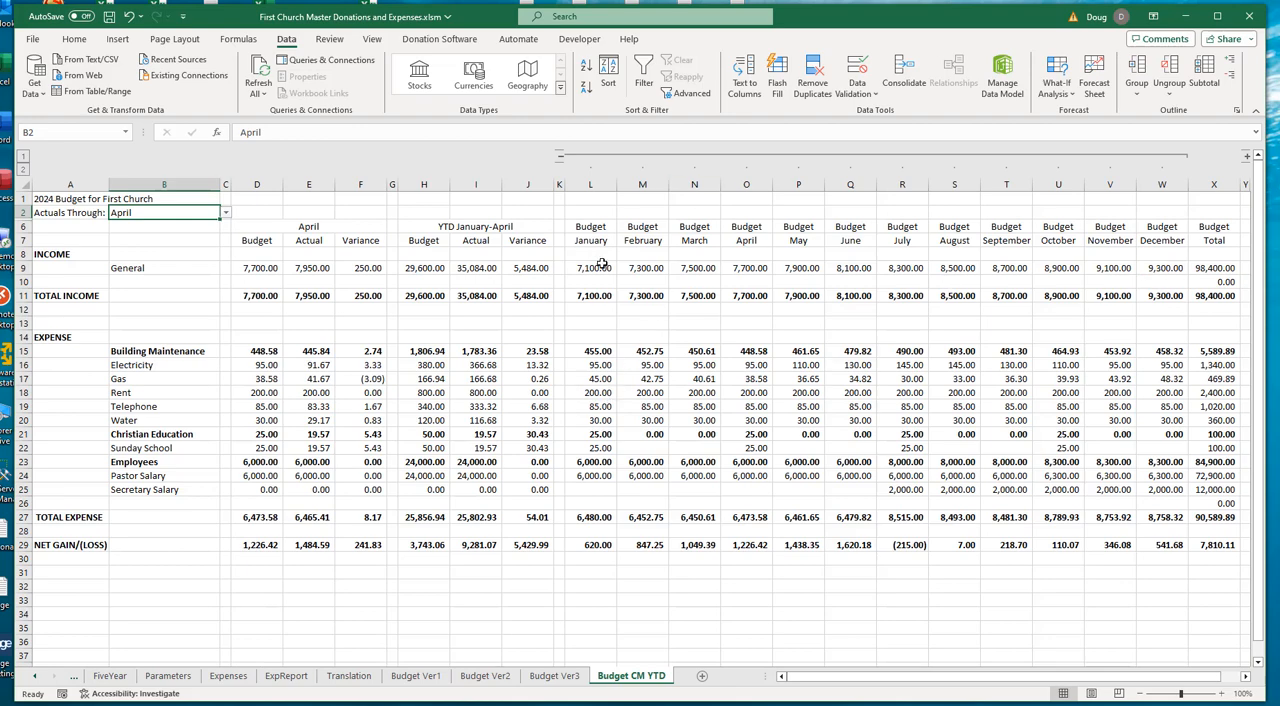
drag(603, 365, 607, 434)
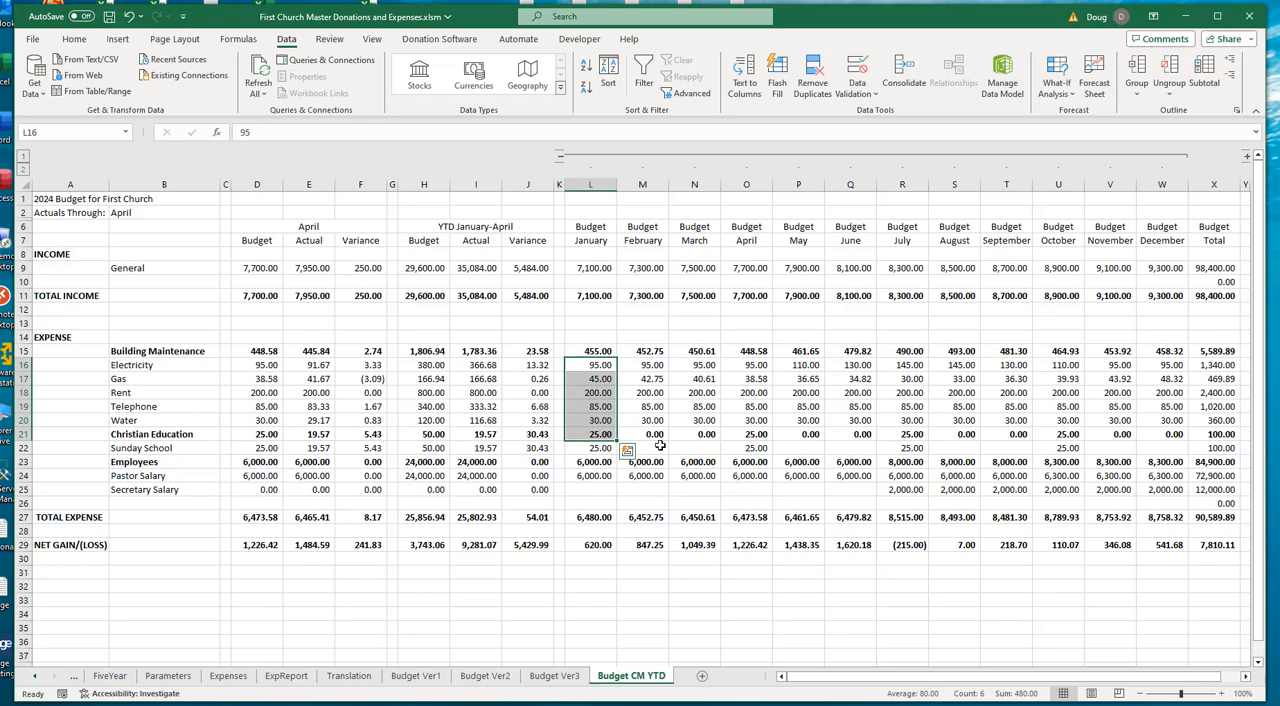
click(606, 351)
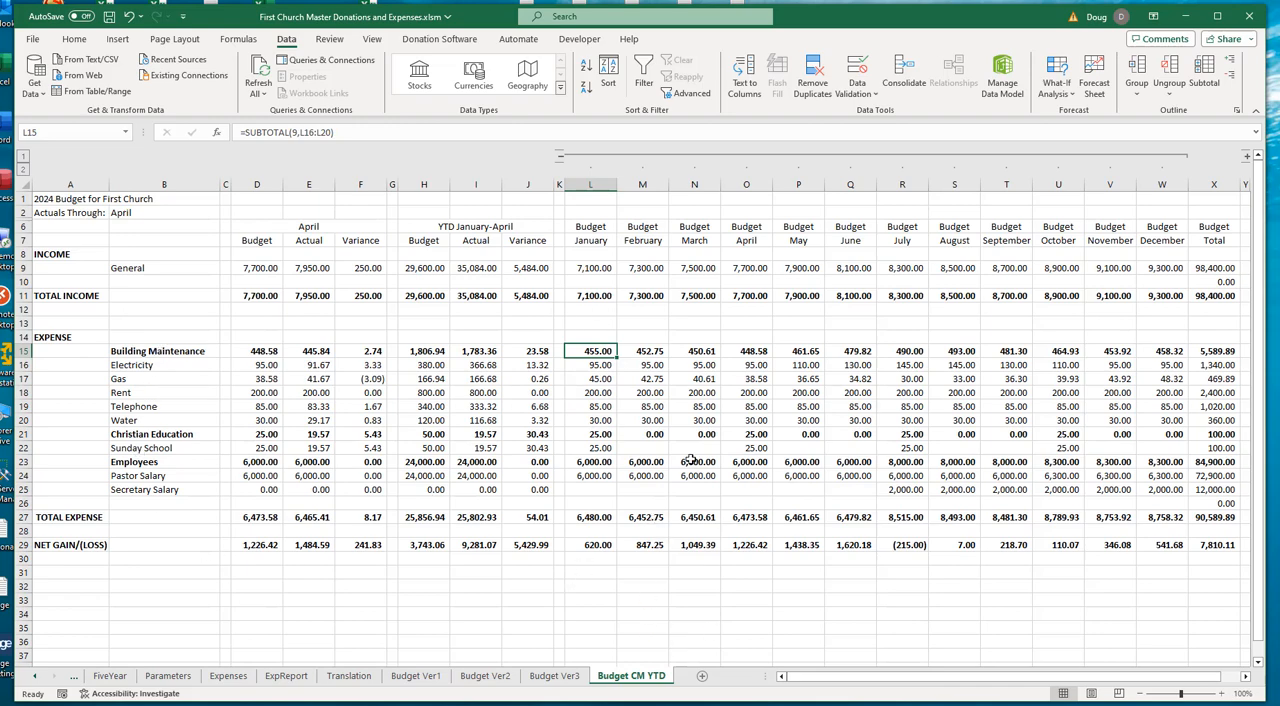
- Expand the grouped monthly columns before Estimated Total and inspect the January Actual formula for Electricity in Z16
drag(848, 683, 945, 699)
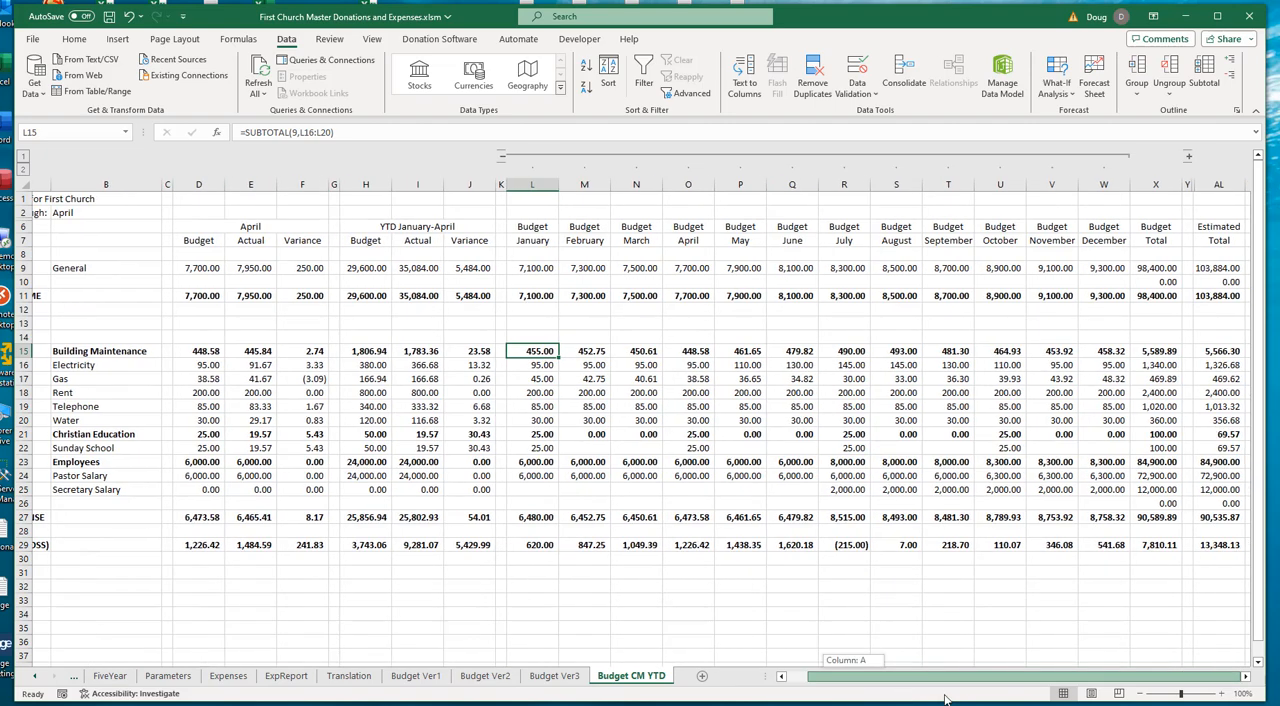
drag(1041, 705, 1043, 704)
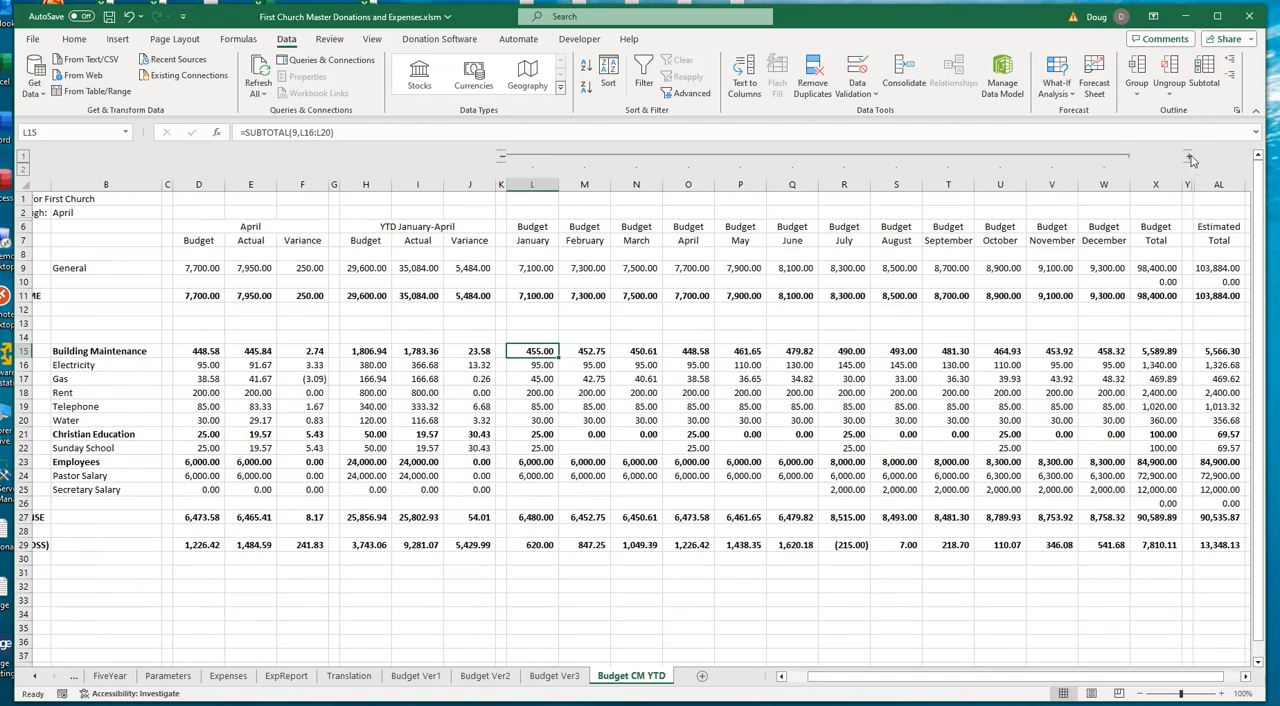
click(1189, 157)
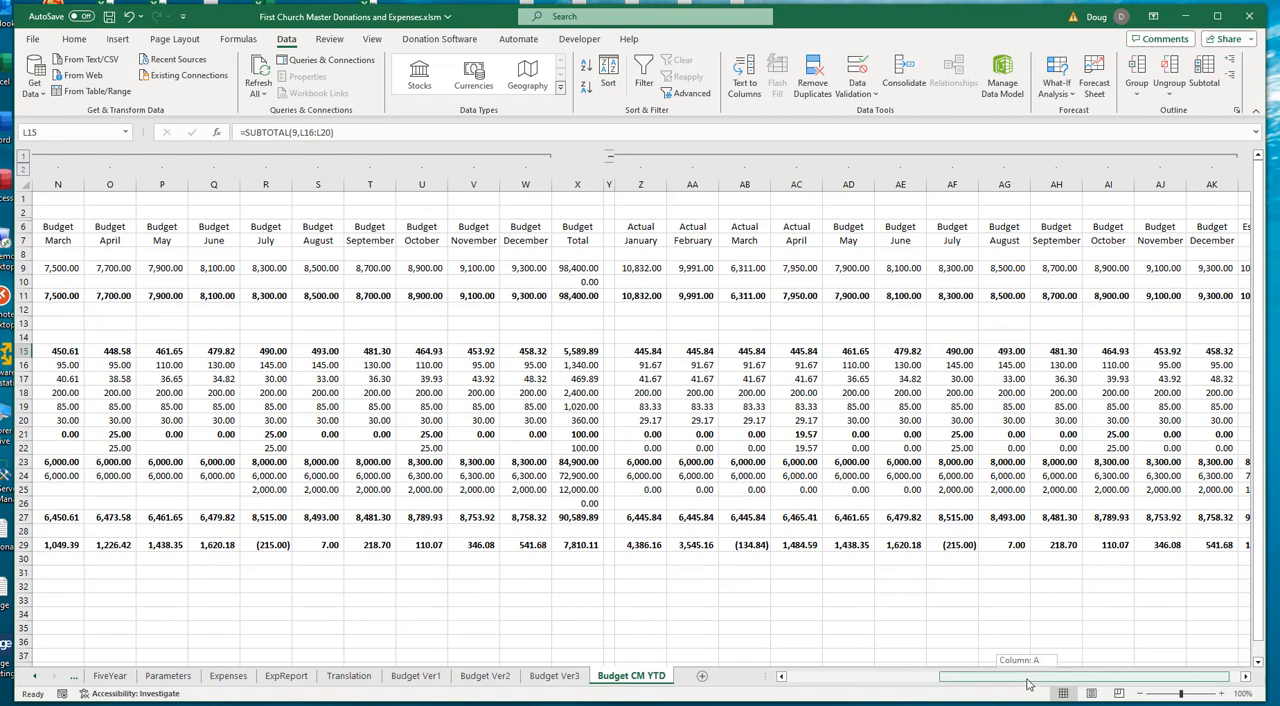
drag(1028, 684, 1040, 684)
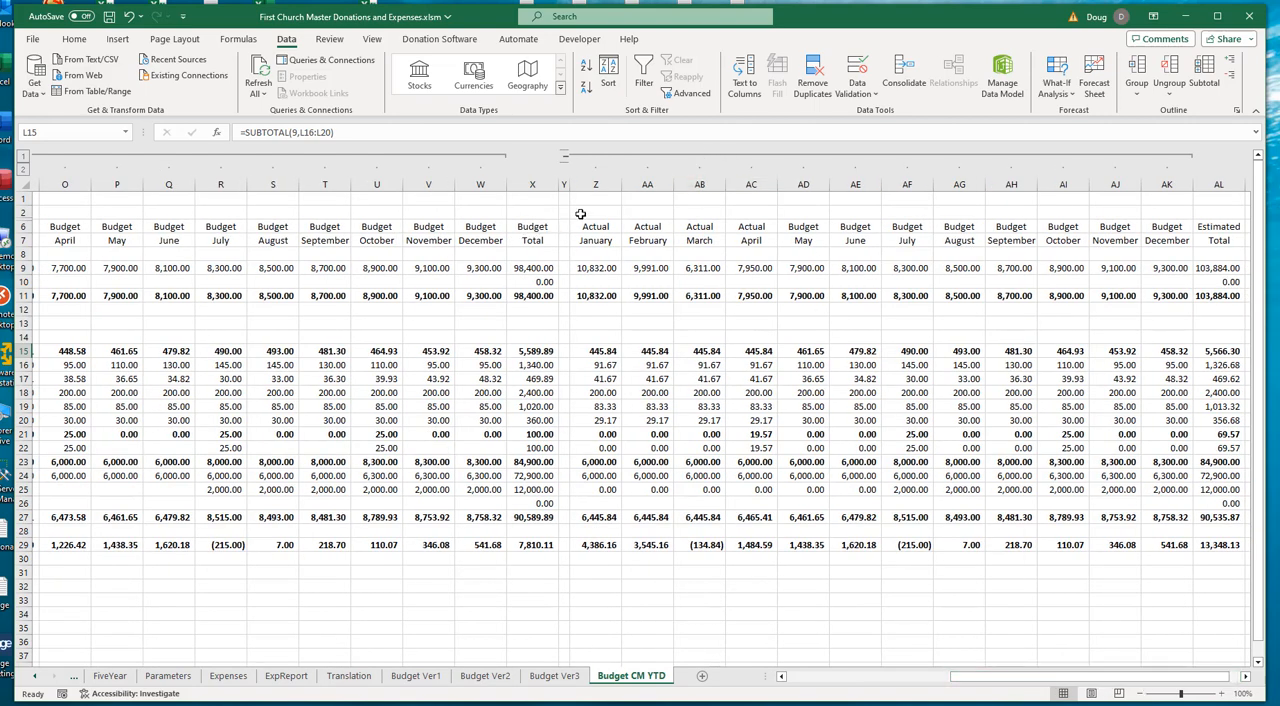
click(612, 364)
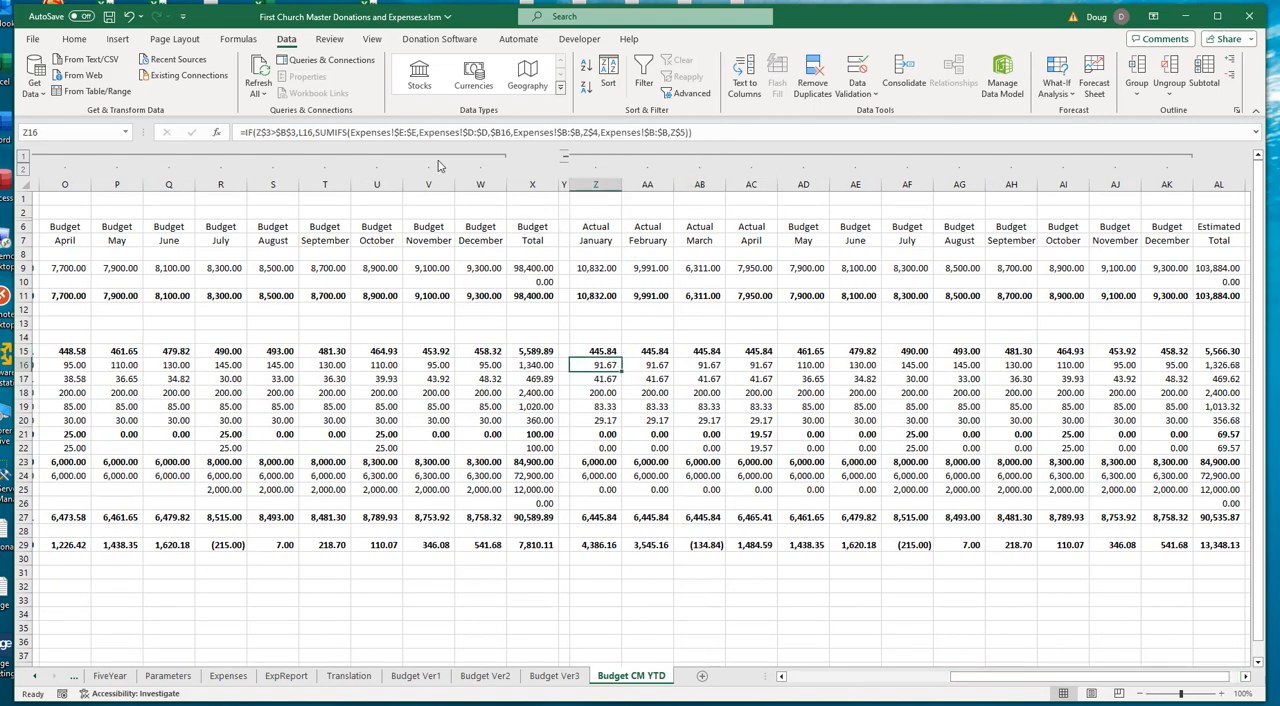
- Review the Actuals Through cell against the monthly budget and actual columns, and collapse both groups of monthly columns
drag(1021, 678, 792, 676)
click(166, 213)
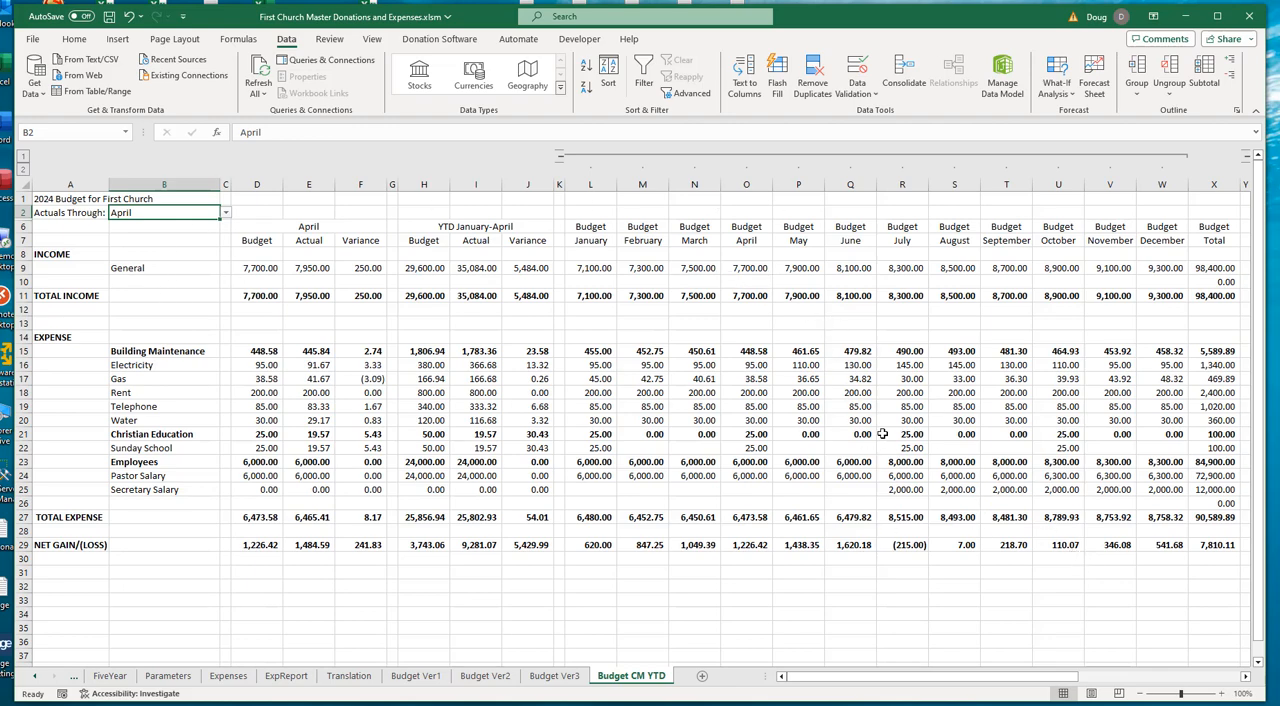
drag(919, 679, 1255, 690)
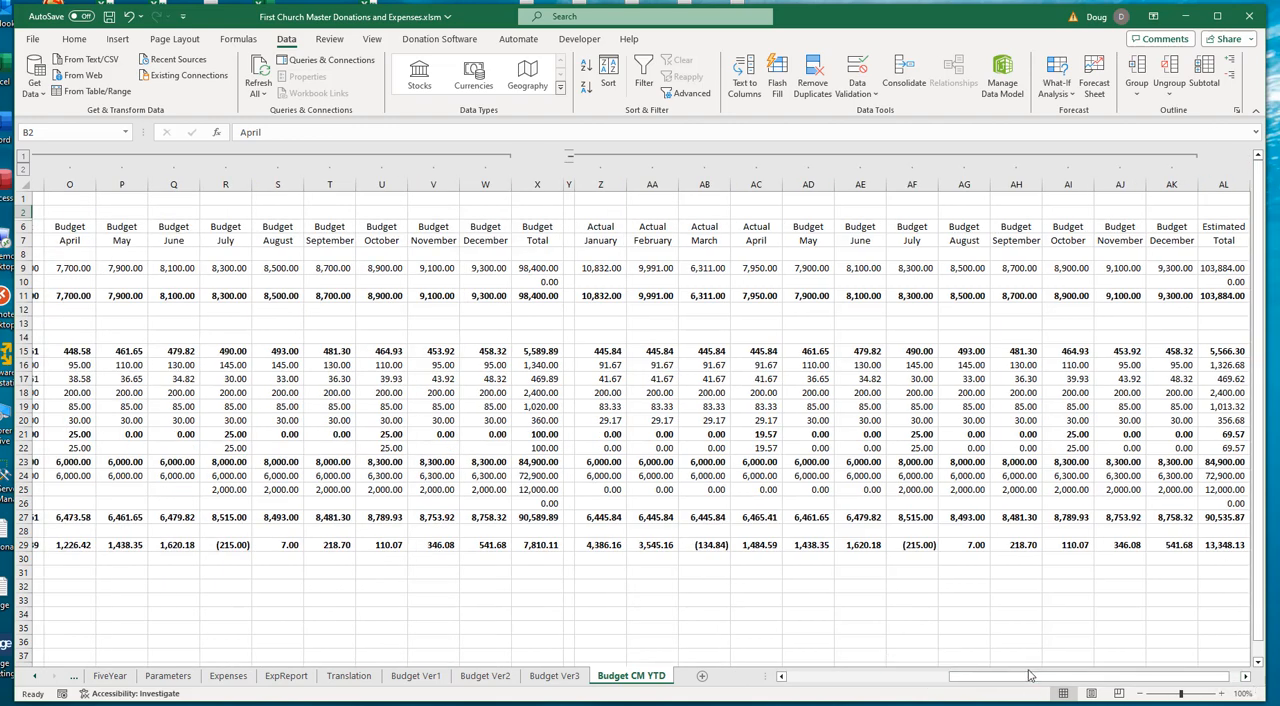
drag(1030, 676, 860, 678)
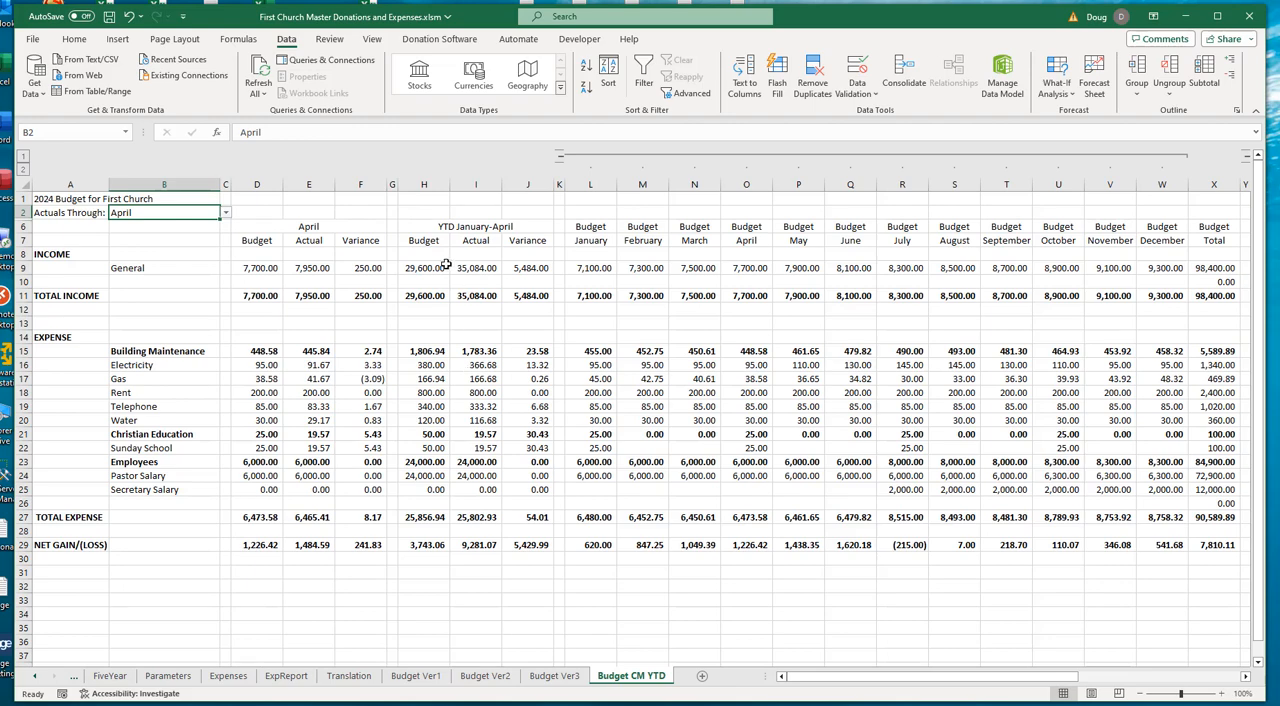
click(23, 156)
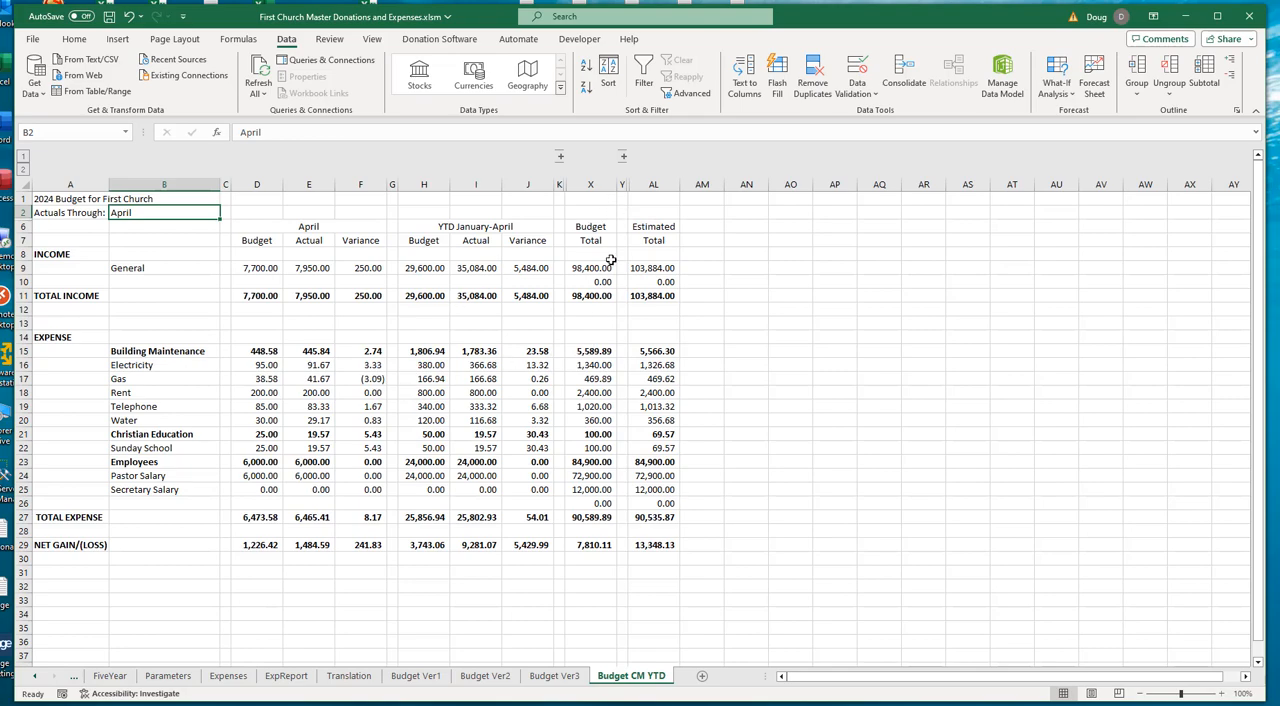
- Examine Building Maintenance's YTD Actual, Budget Total and Estimated Total cells in row 15 of Budget CM YTD
click(593, 351)
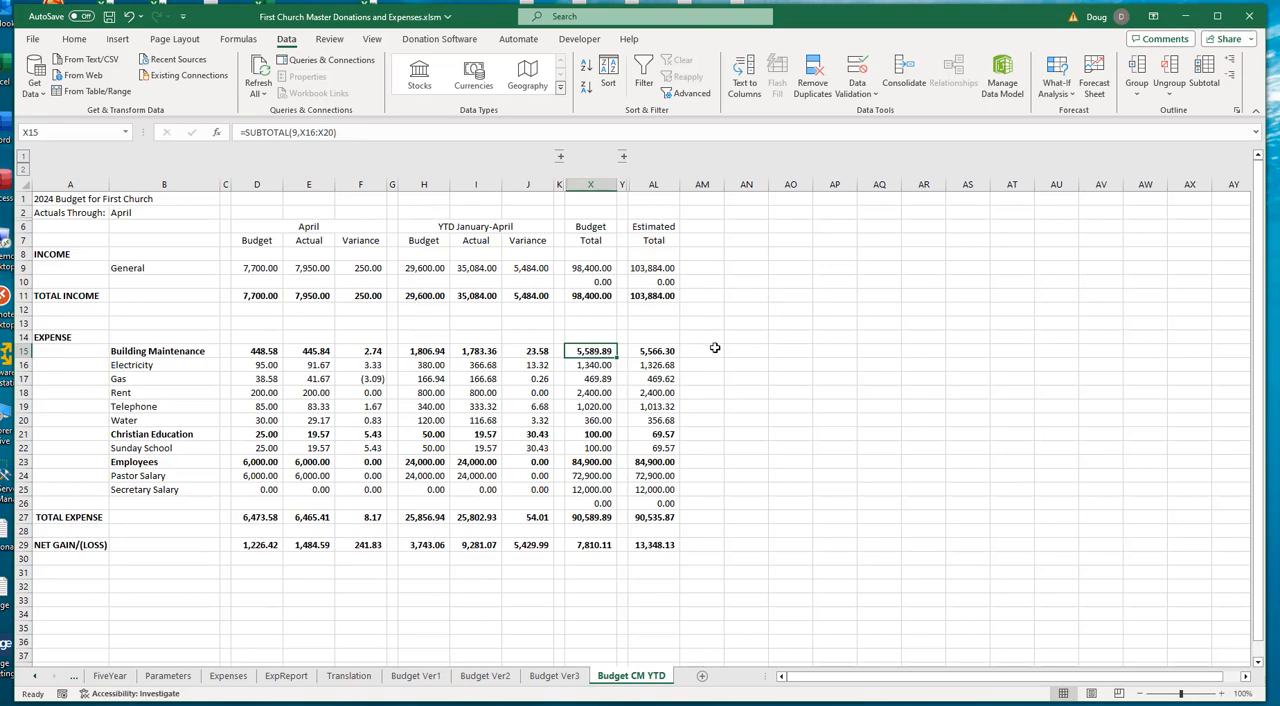
click(482, 351)
click(596, 351)
click(660, 351)
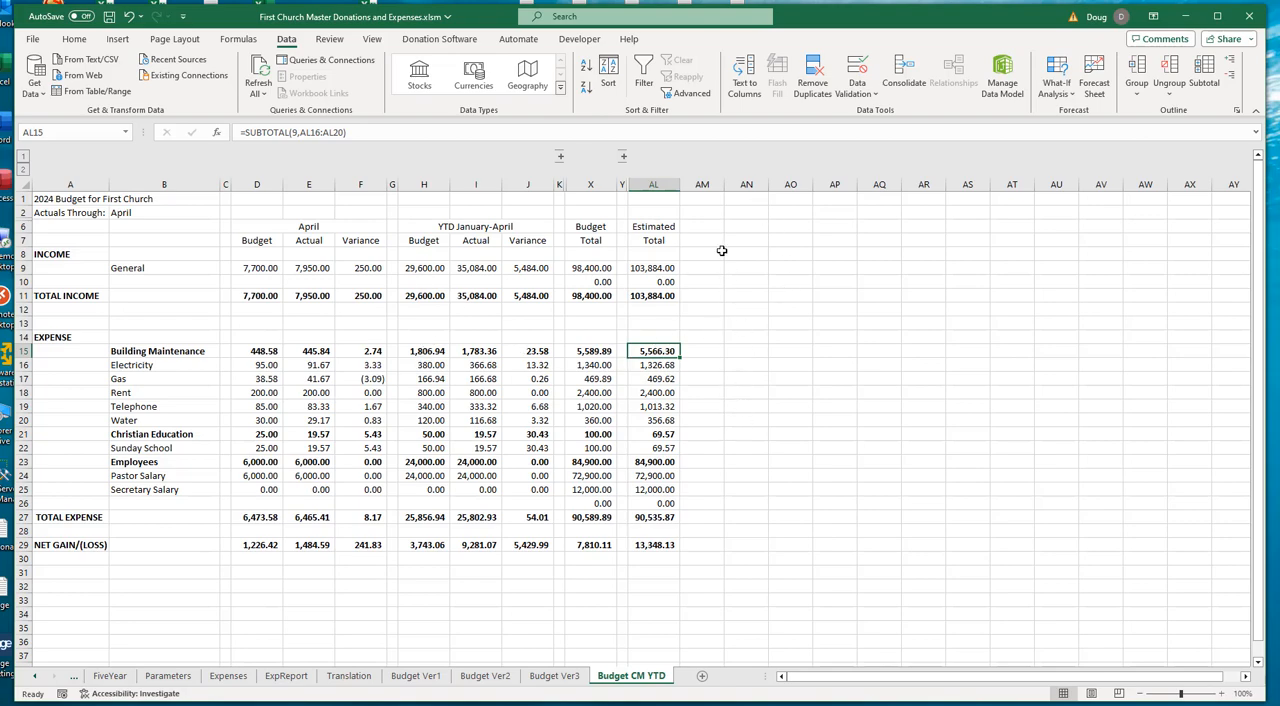
drag(766, 376, 770, 391)
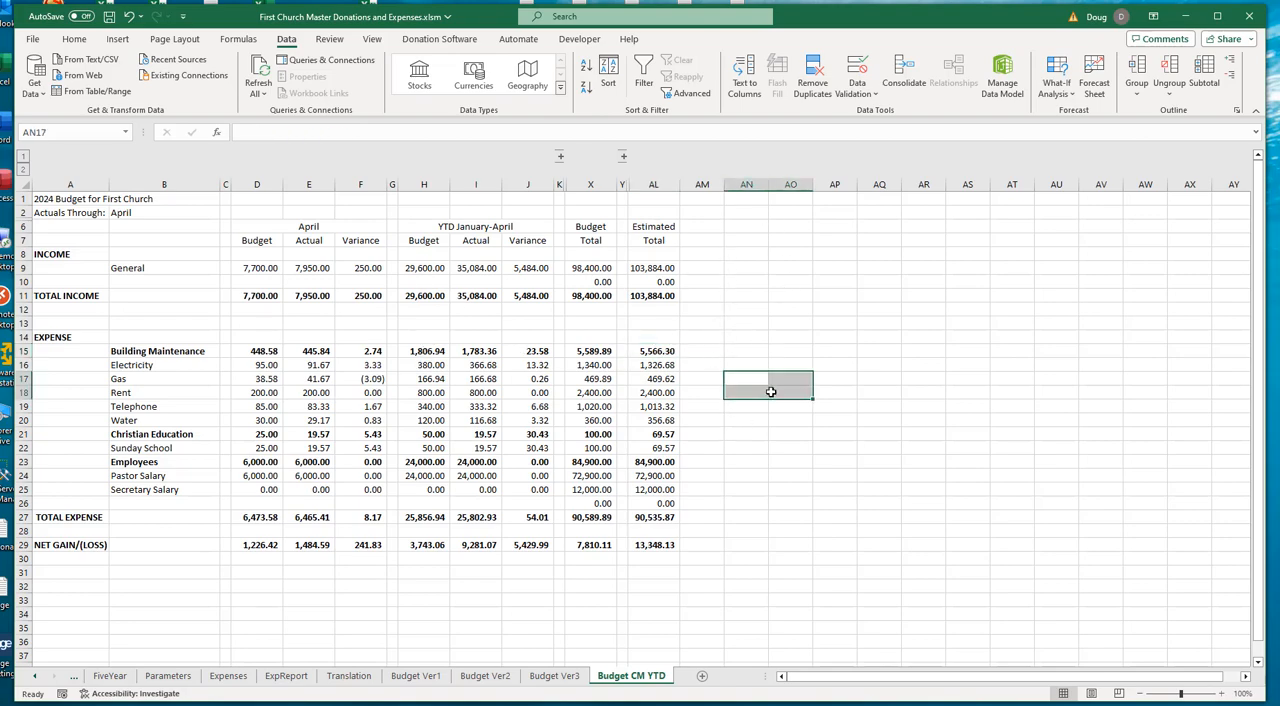
click(658, 352)
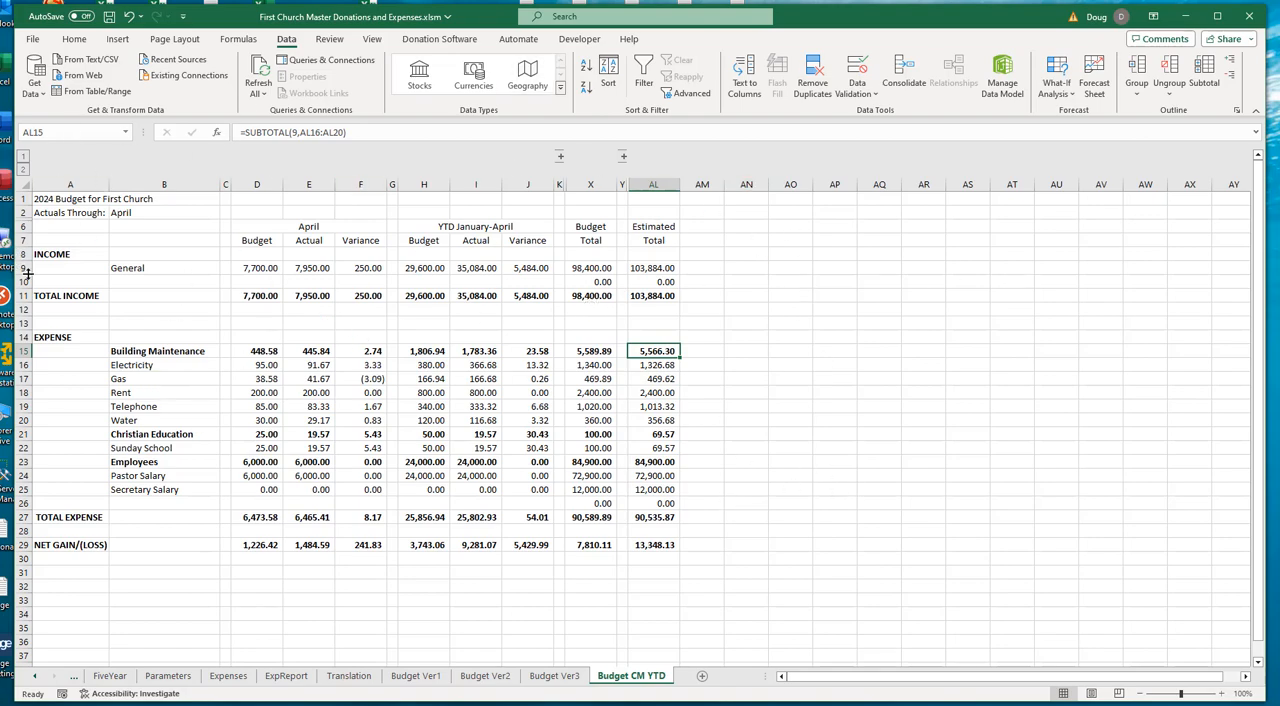
- Inspect the General income item's current-month Budget formula in D9 and expand all the grouped monthly columns it draws from
click(258, 270)
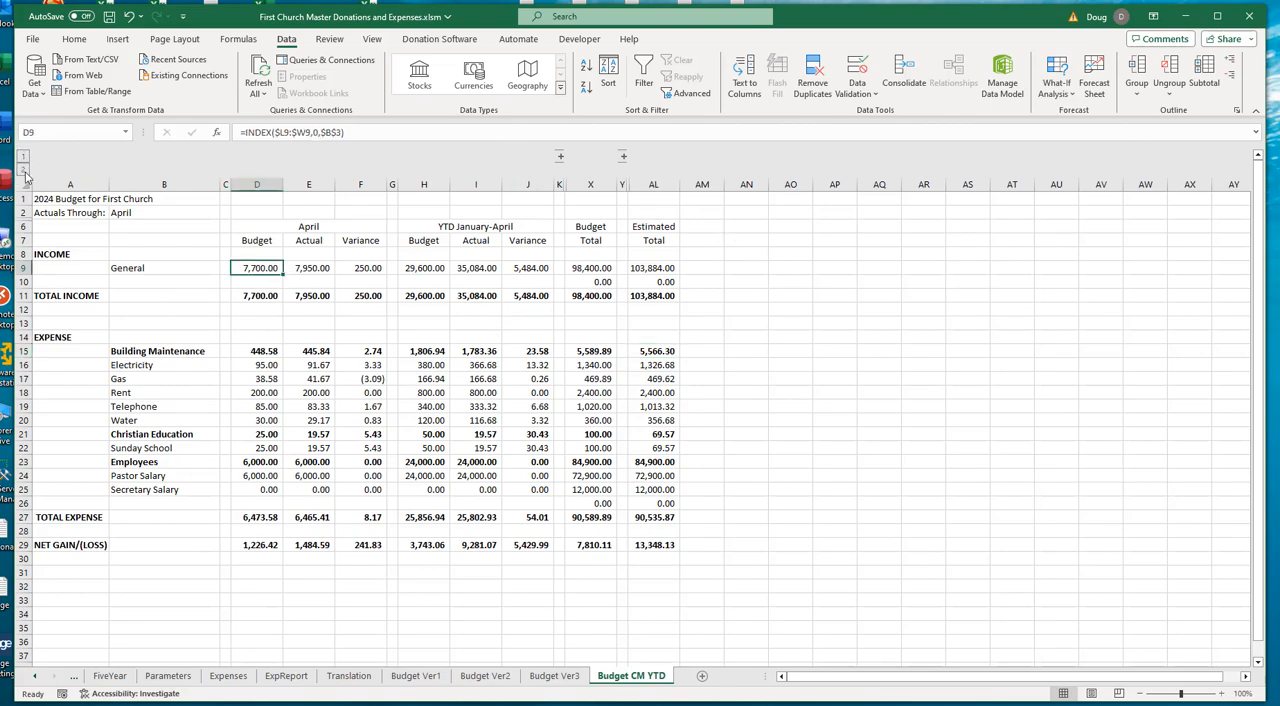
click(24, 172)
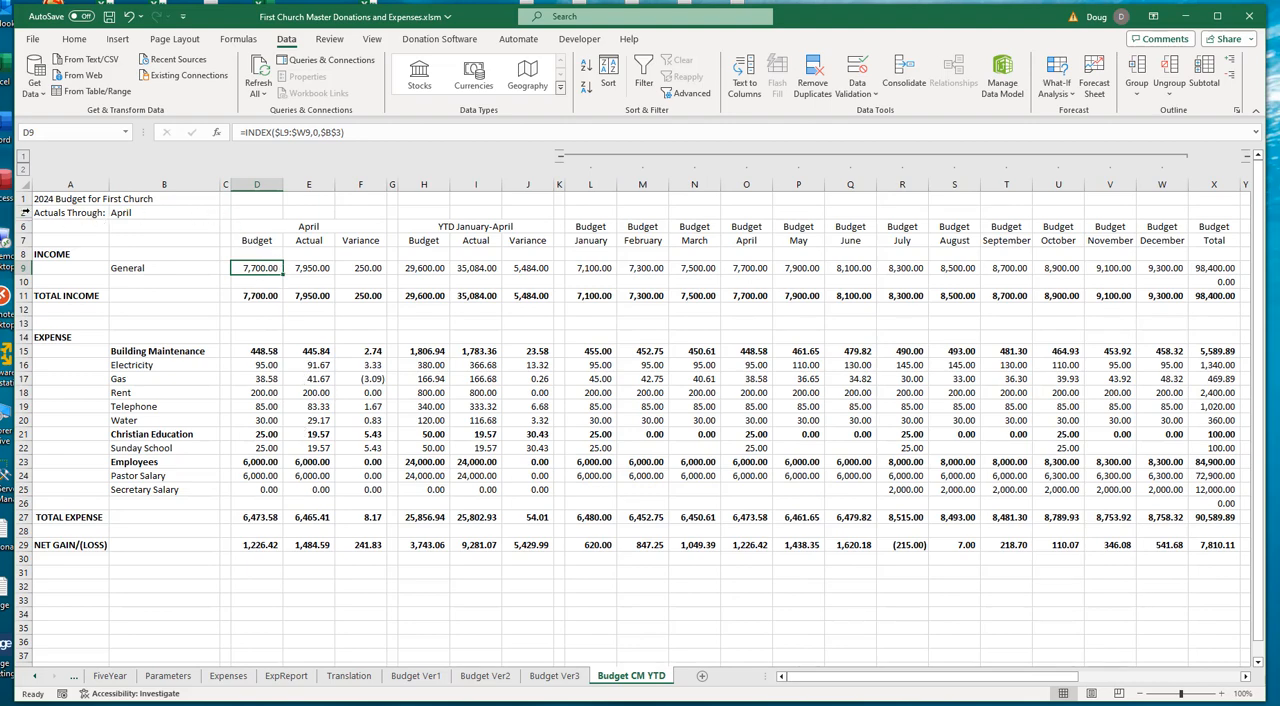
- Unhide rows 3 to 5, between the Actuals Through row and the column headings
drag(20, 212, 20, 226)
right_click(20, 225)
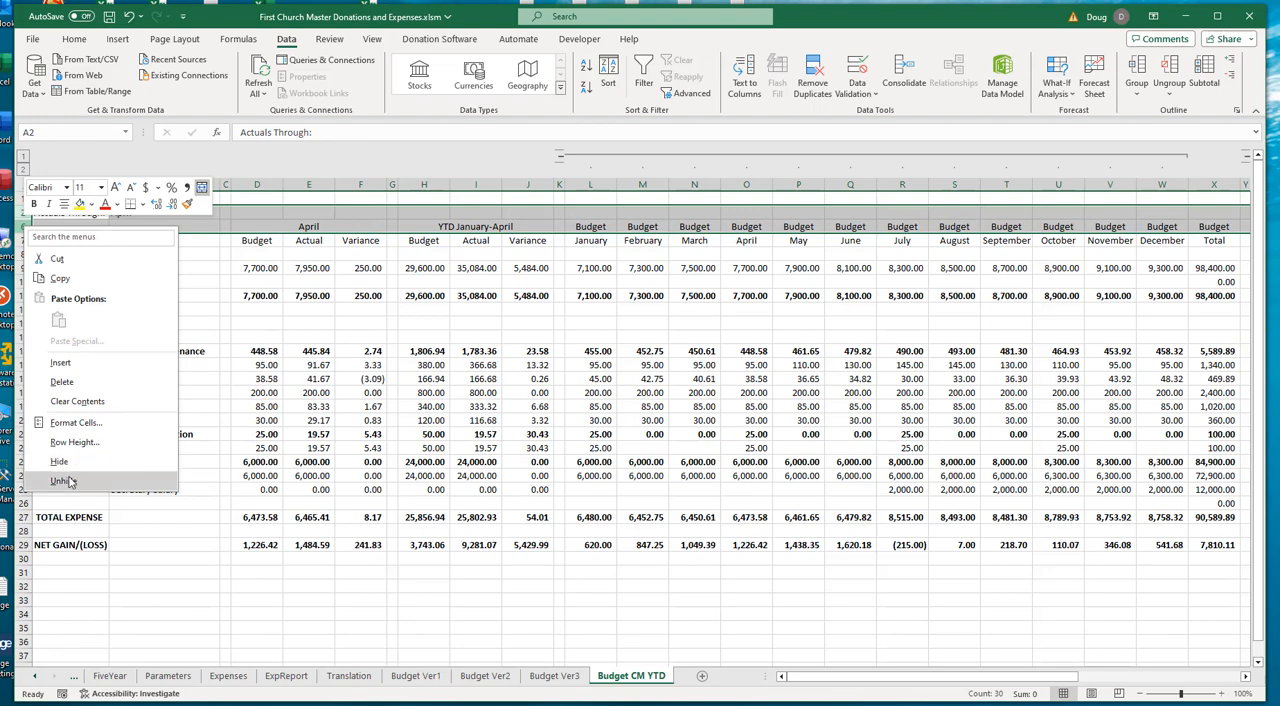
click(66, 481)
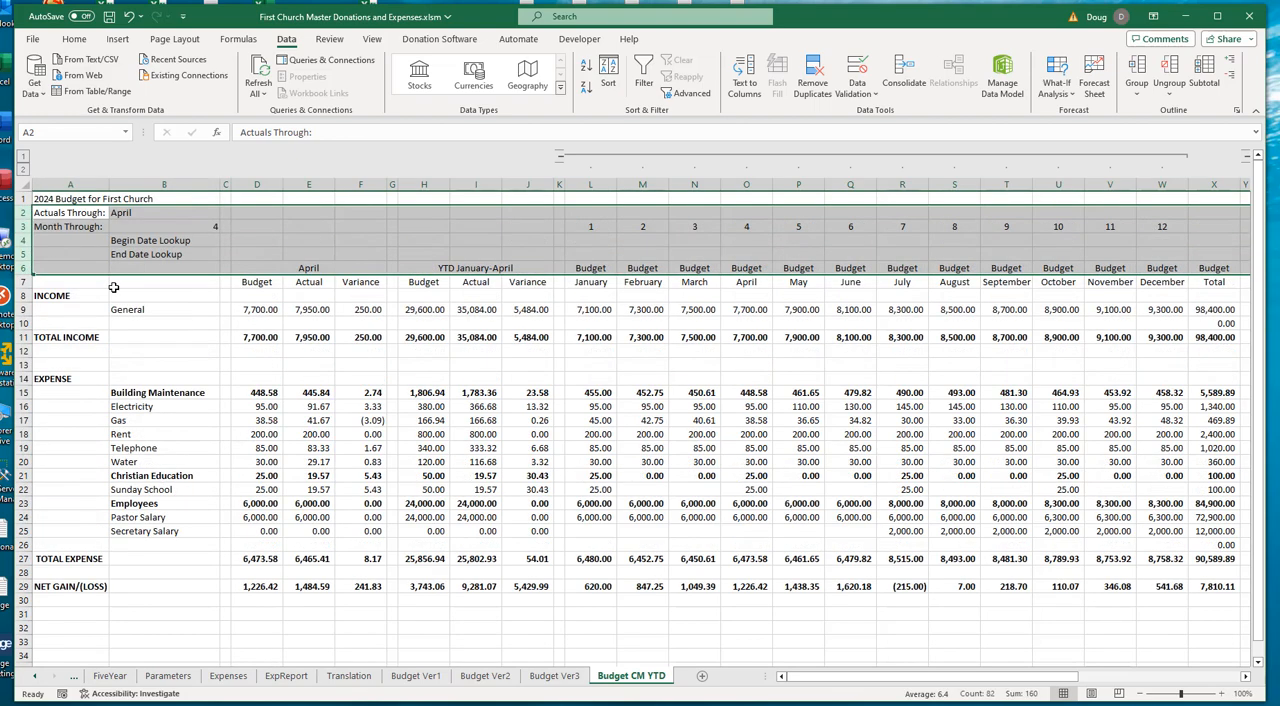
- Review the month choices for Actuals Through, keeping April, and inspect the Month Through formula in B3
click(160, 214)
click(226, 216)
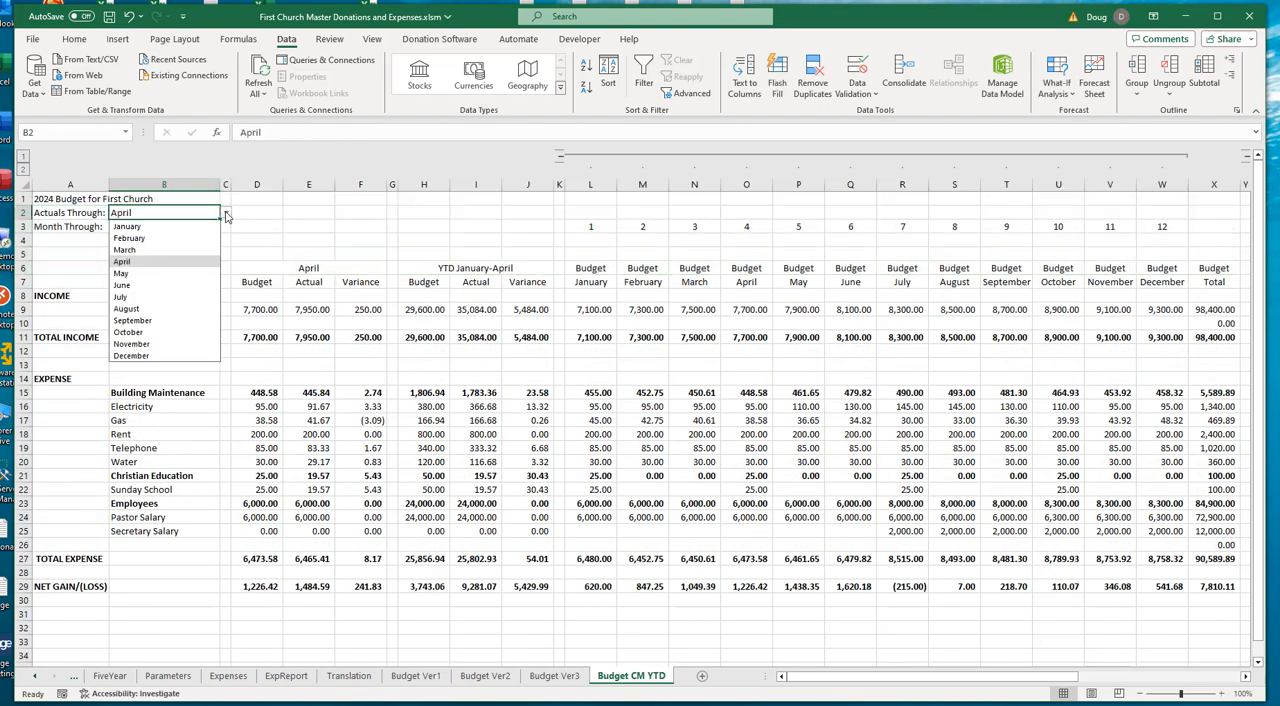
click(128, 261)
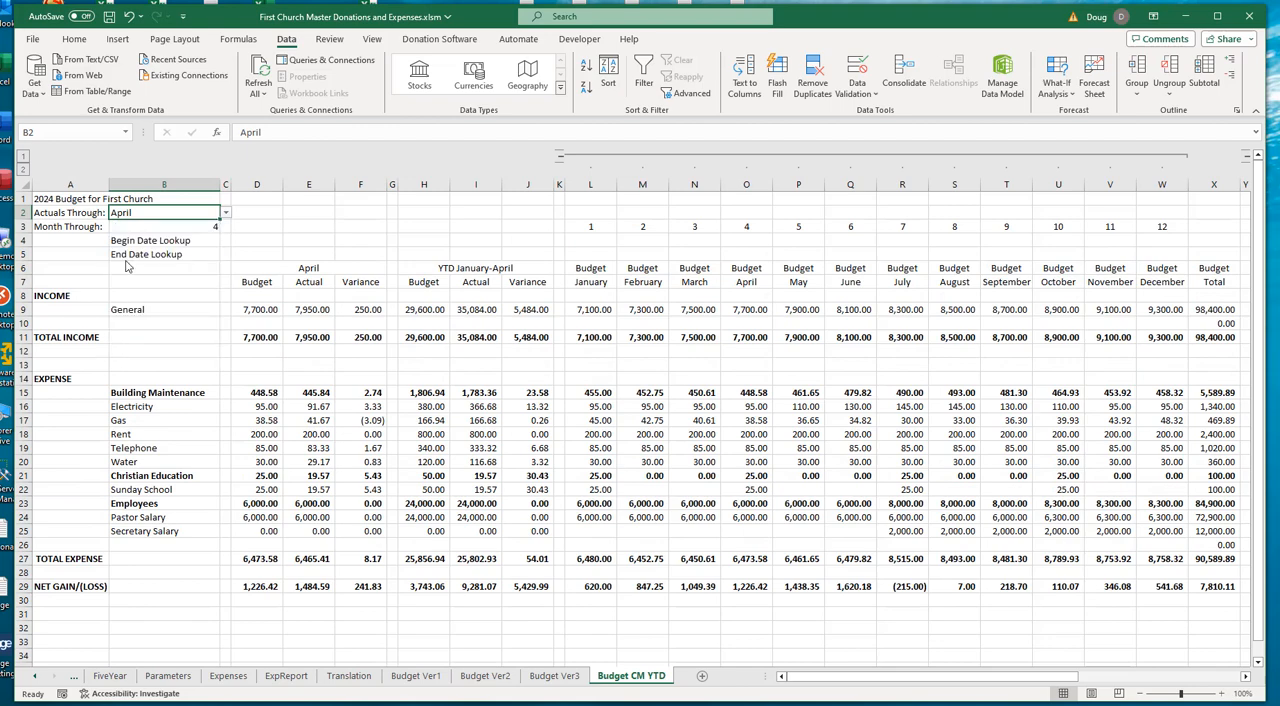
click(170, 222)
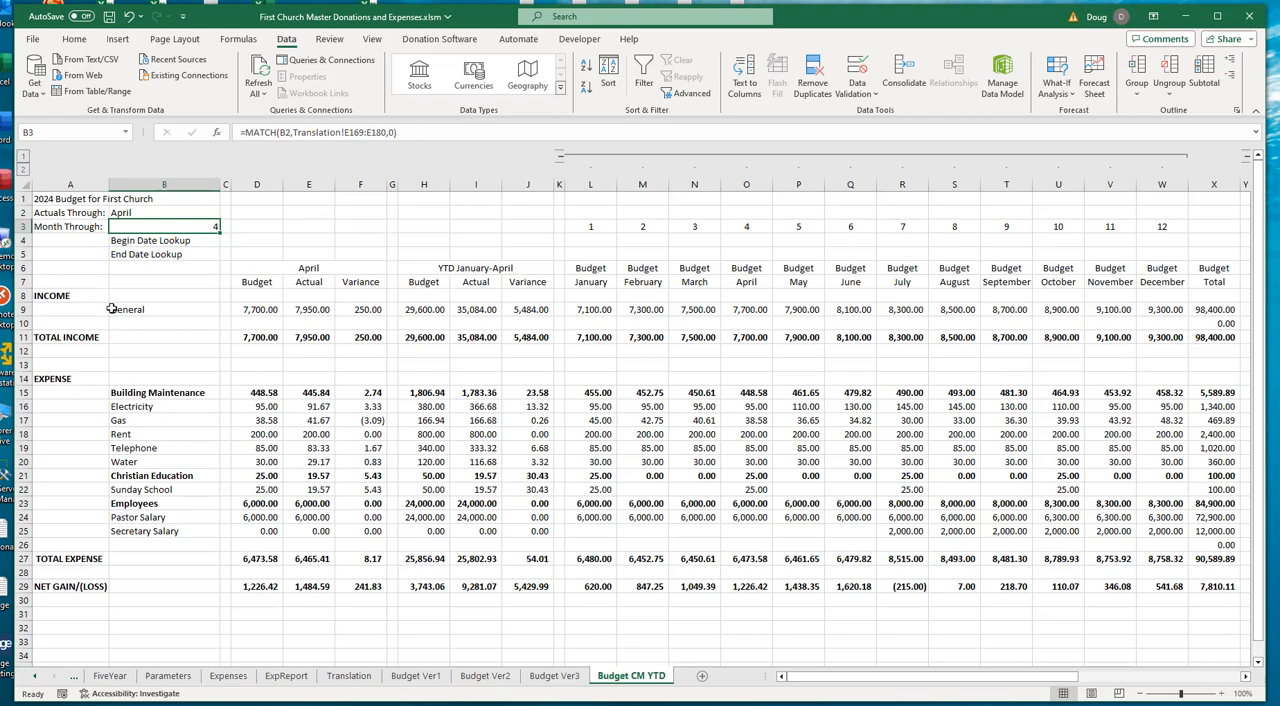
- Compare General's current-month Budget in D9 with its April budget in O9
click(256, 309)
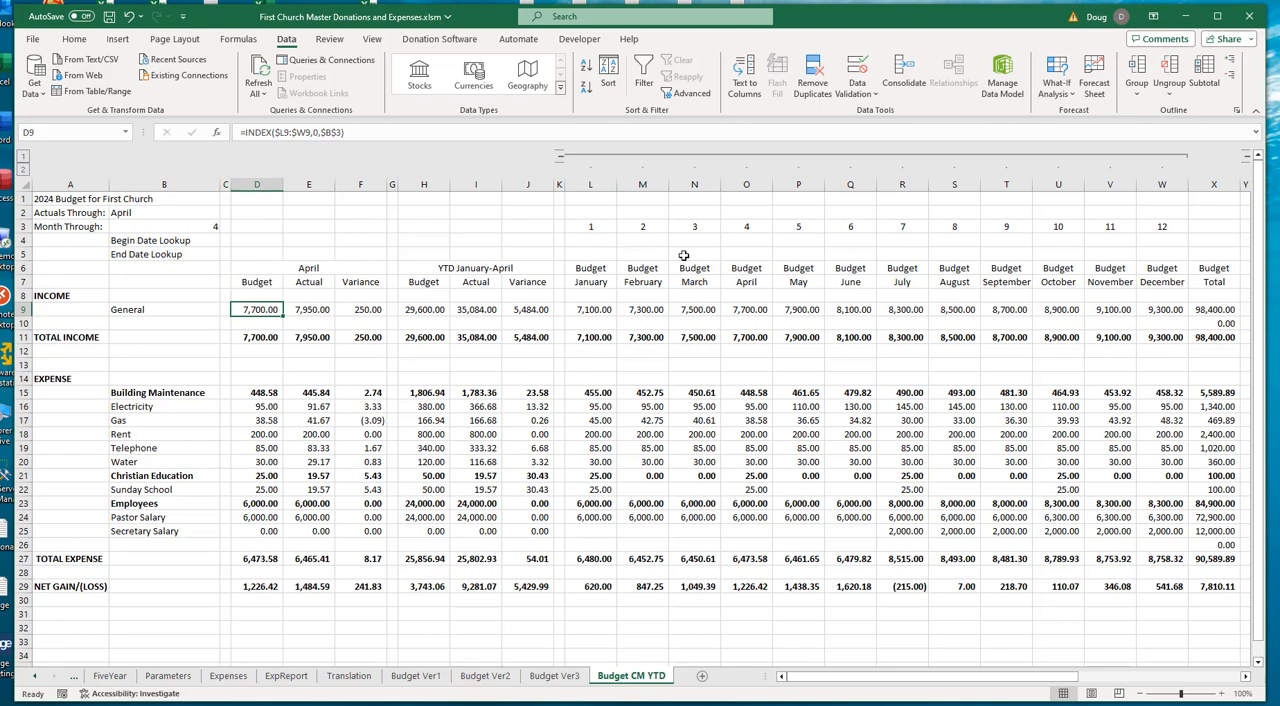
click(750, 310)
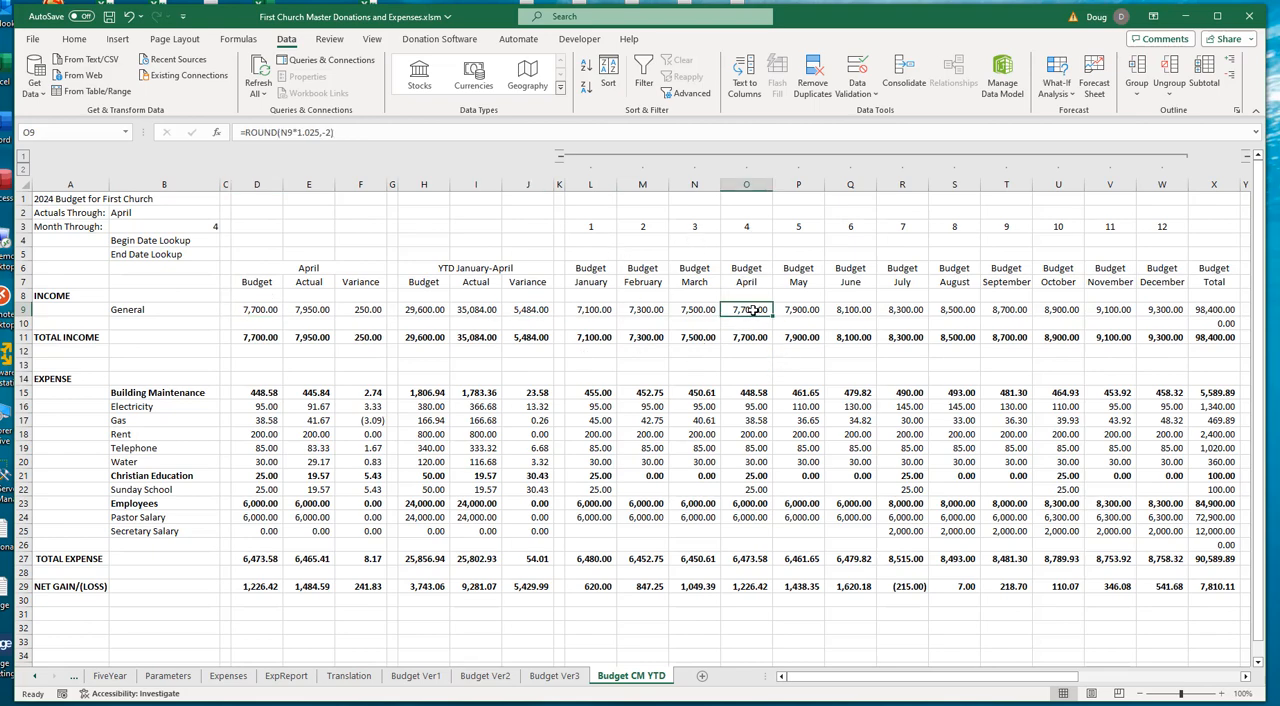
click(260, 310)
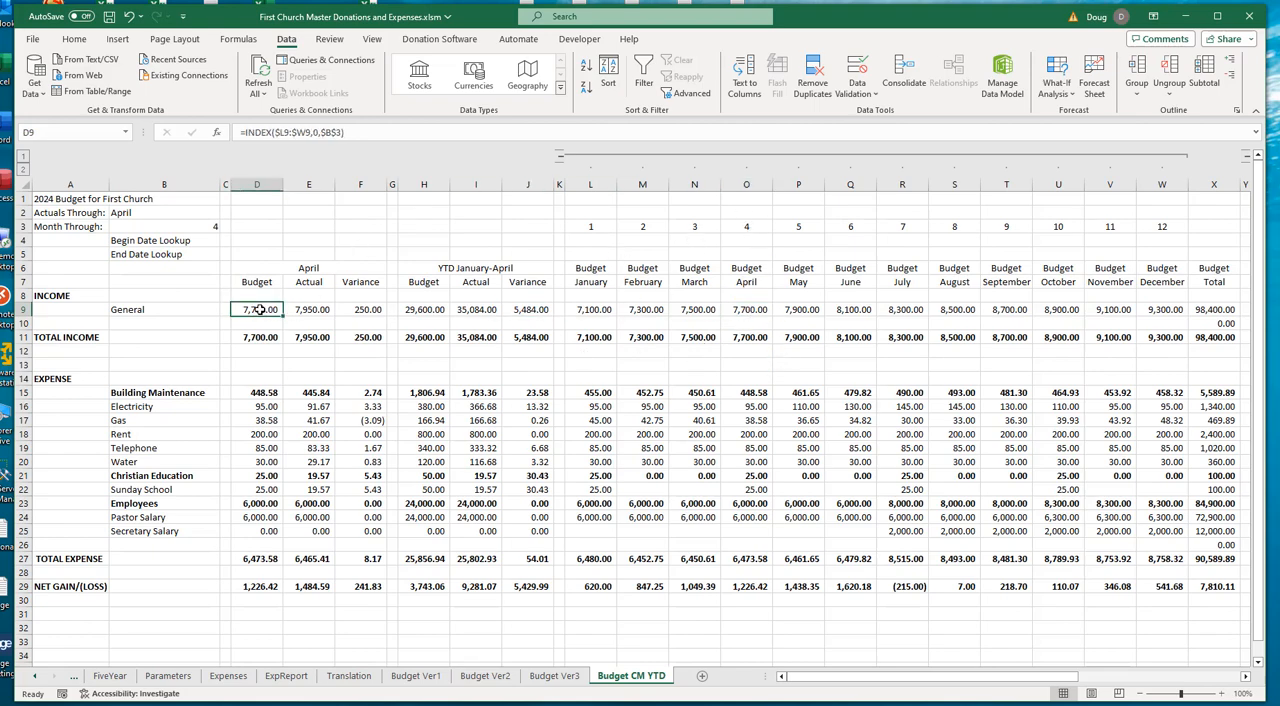
- Set the Actuals Through month to February
click(207, 213)
click(226, 215)
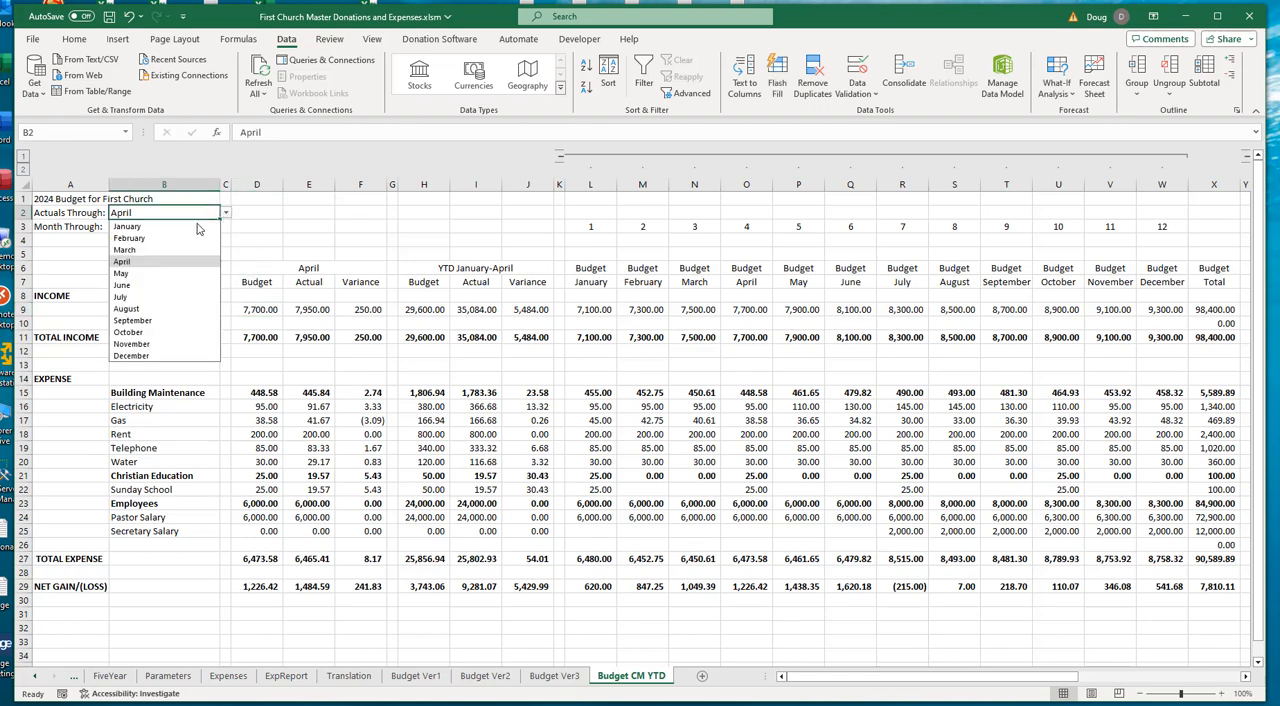
click(145, 237)
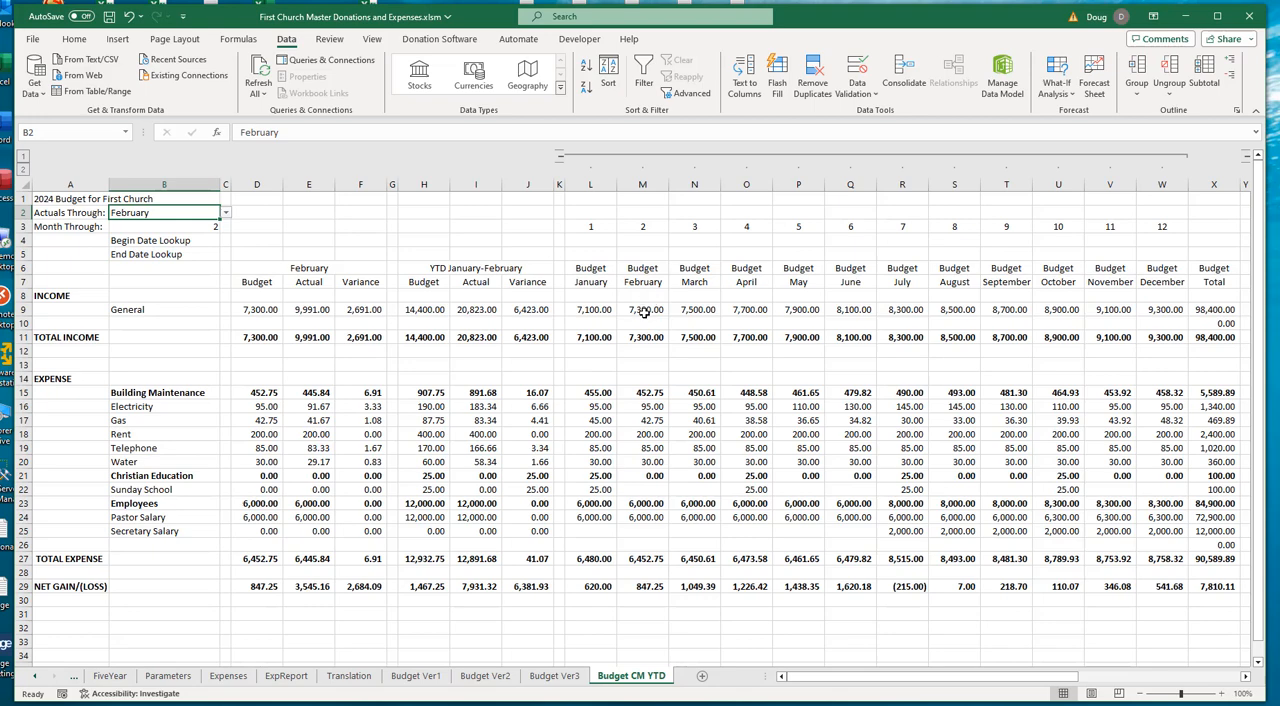
- Examine the INDEX formula of General's current-month Budget in D9 and the cells it references
click(261, 311)
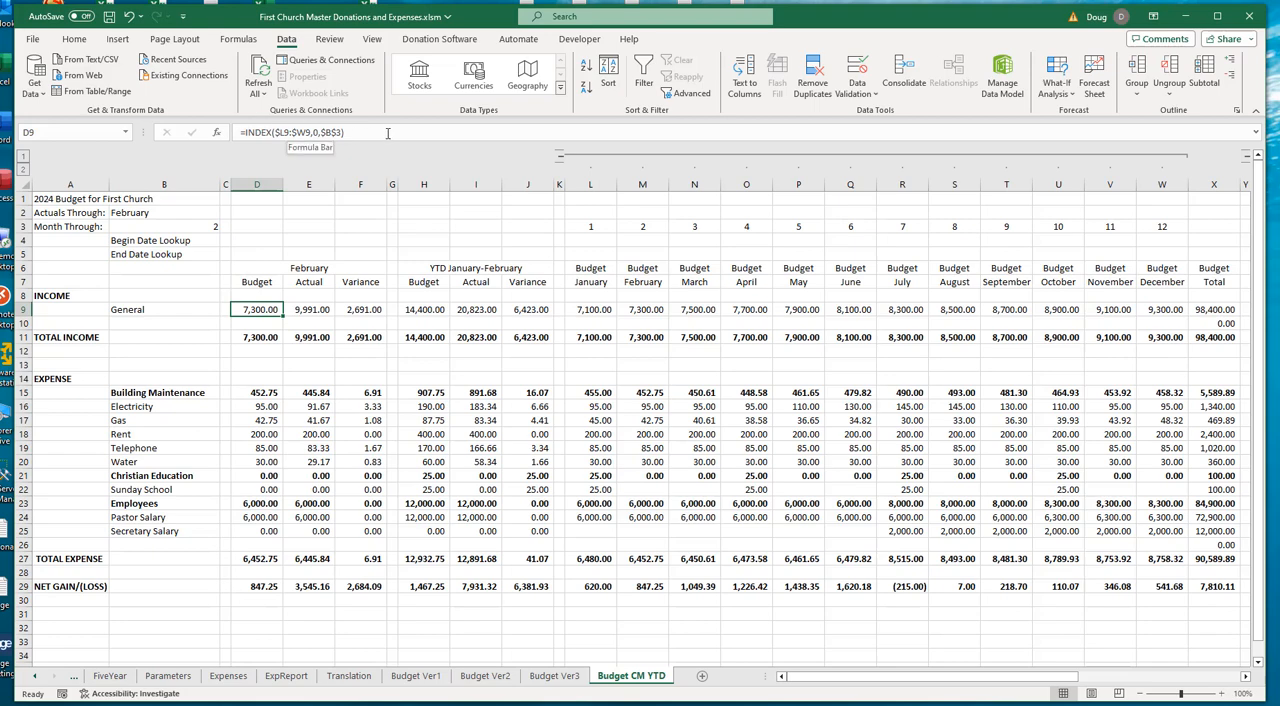
click(336, 132)
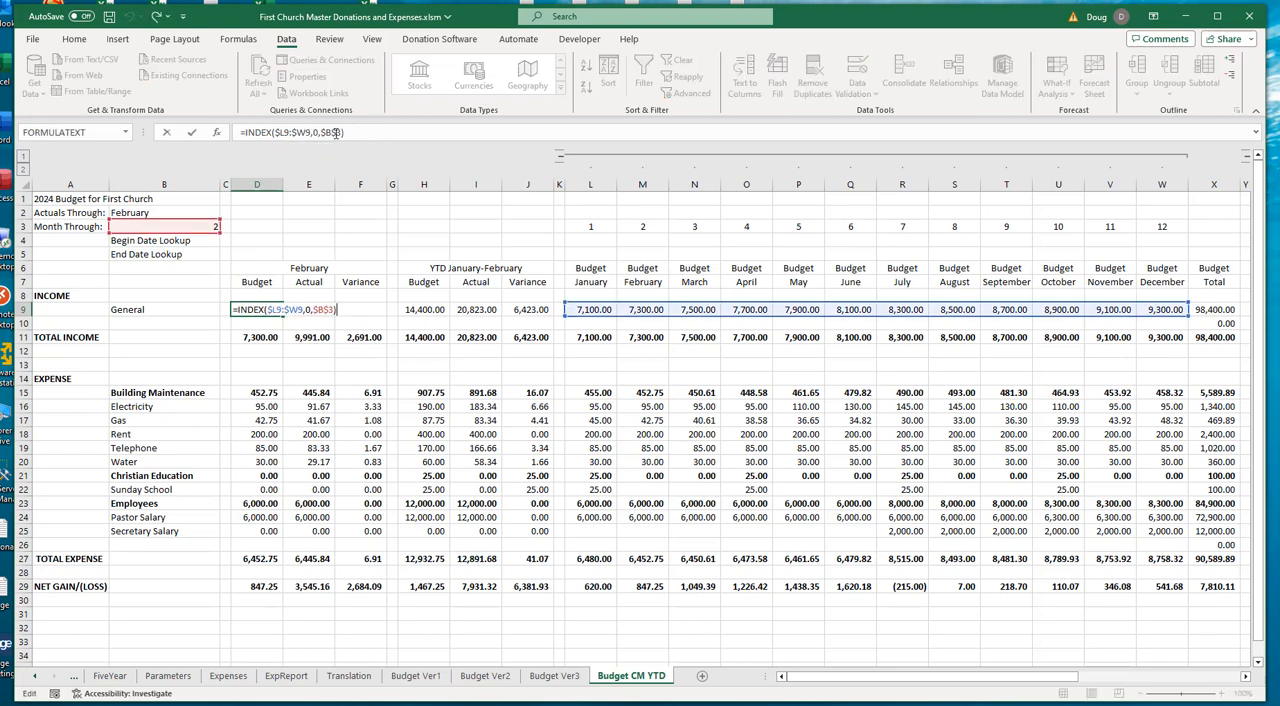
click(286, 132)
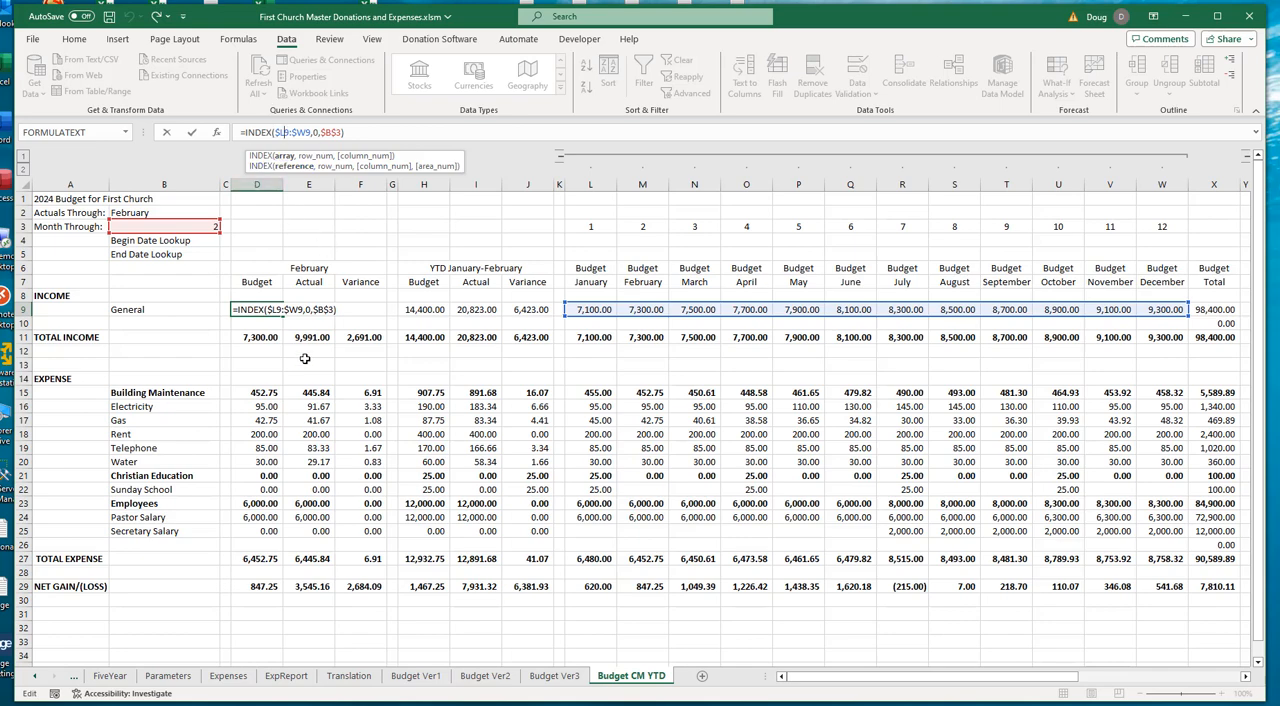
key(ctrl+Return)
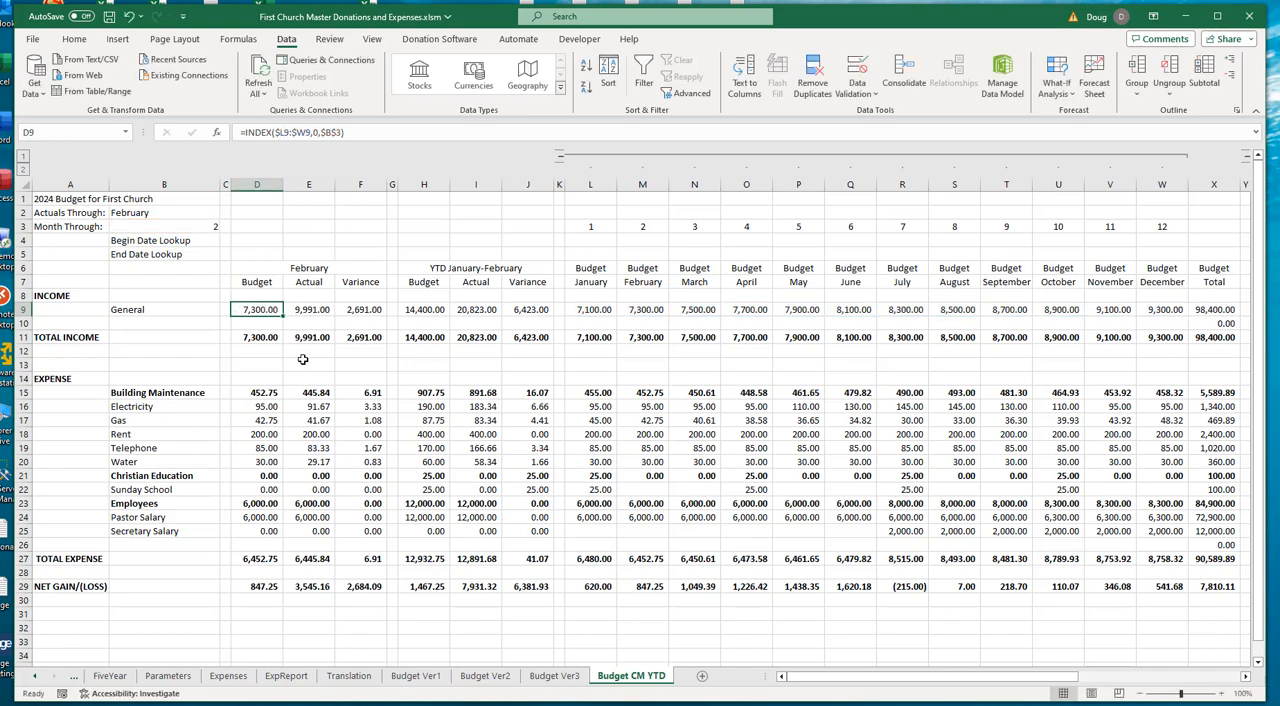
- Trace General's current-month Actual formula in E9 to its monthly source columns, and check the formulas in F9 and D16
click(312, 309)
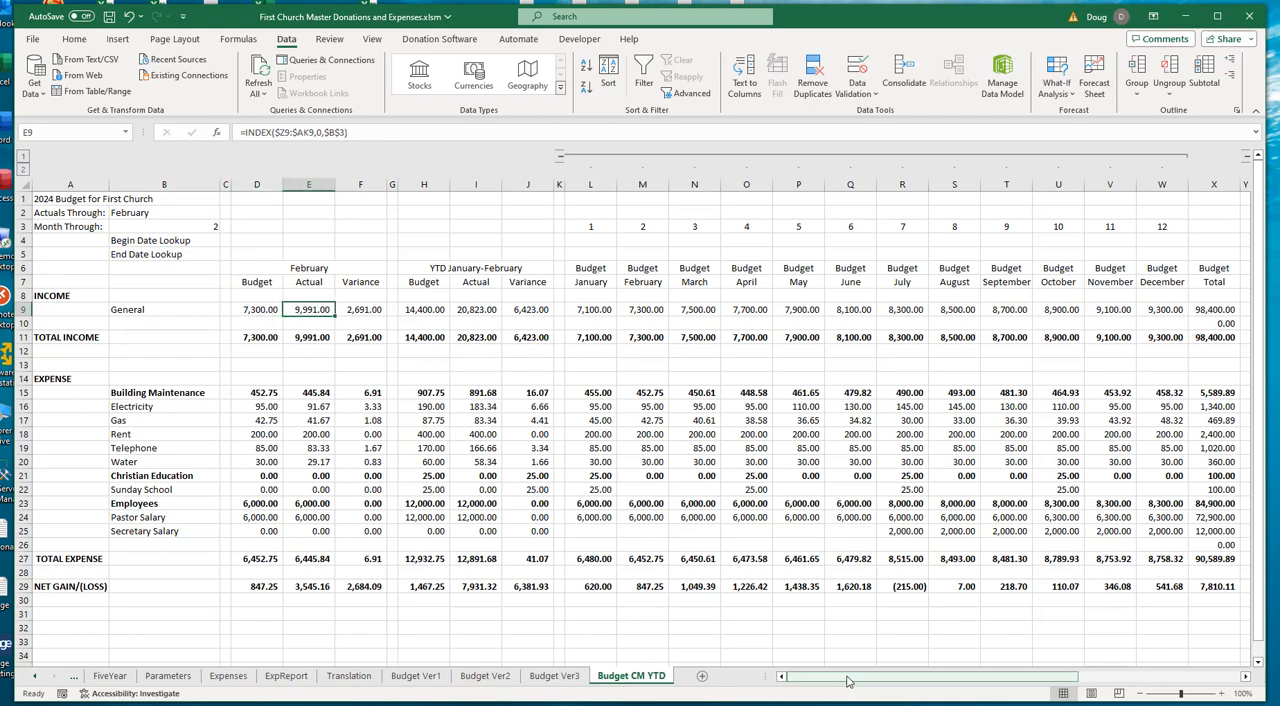
key(F2)
drag(846, 680, 1168, 680)
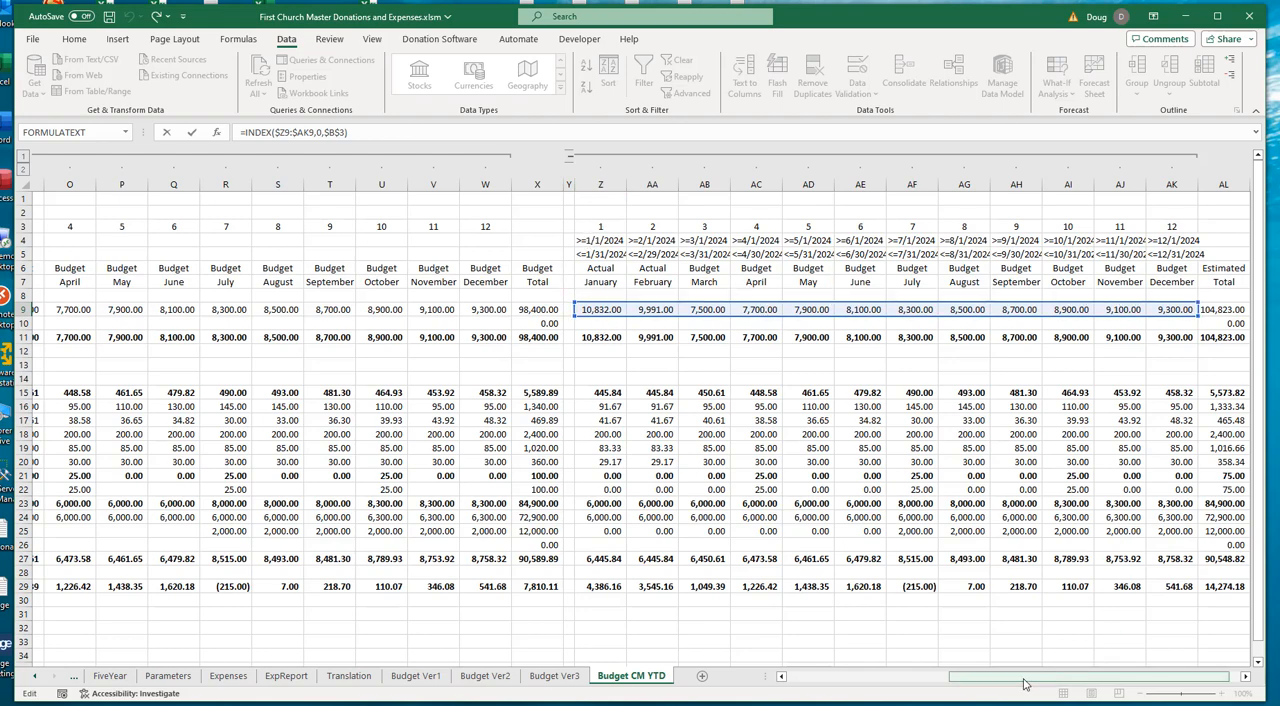
drag(1029, 679, 850, 680)
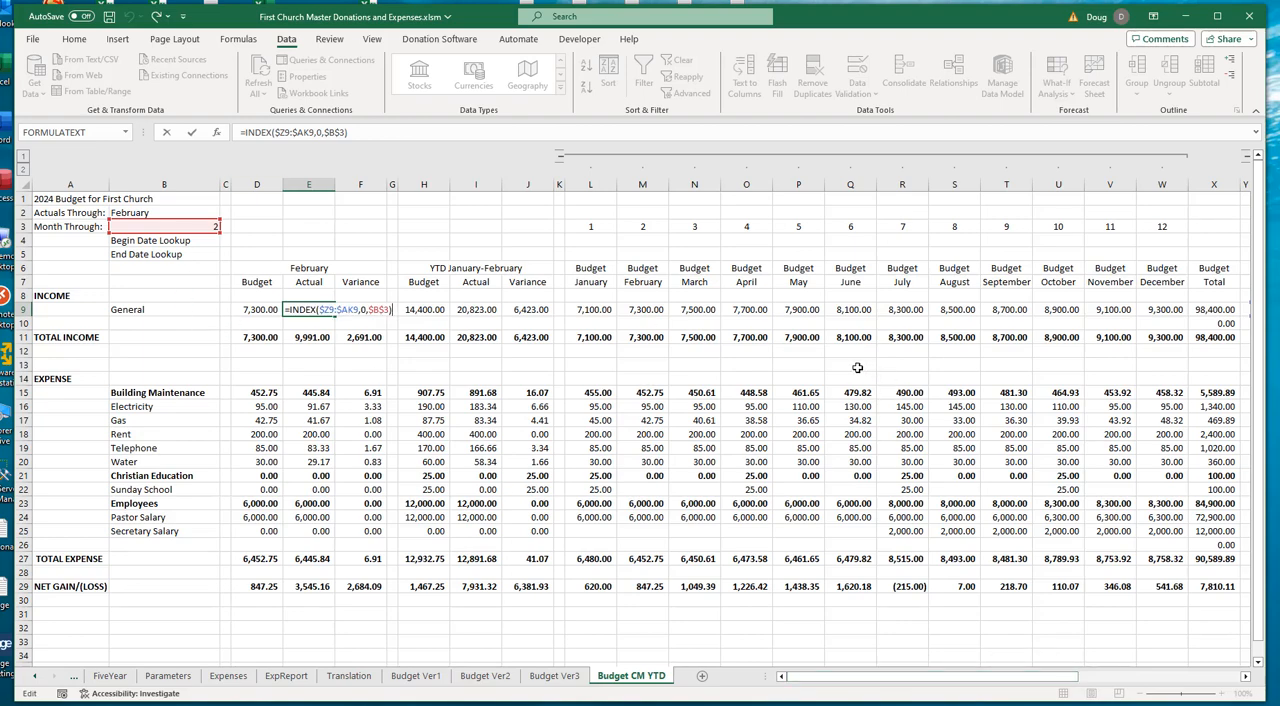
key(Escape)
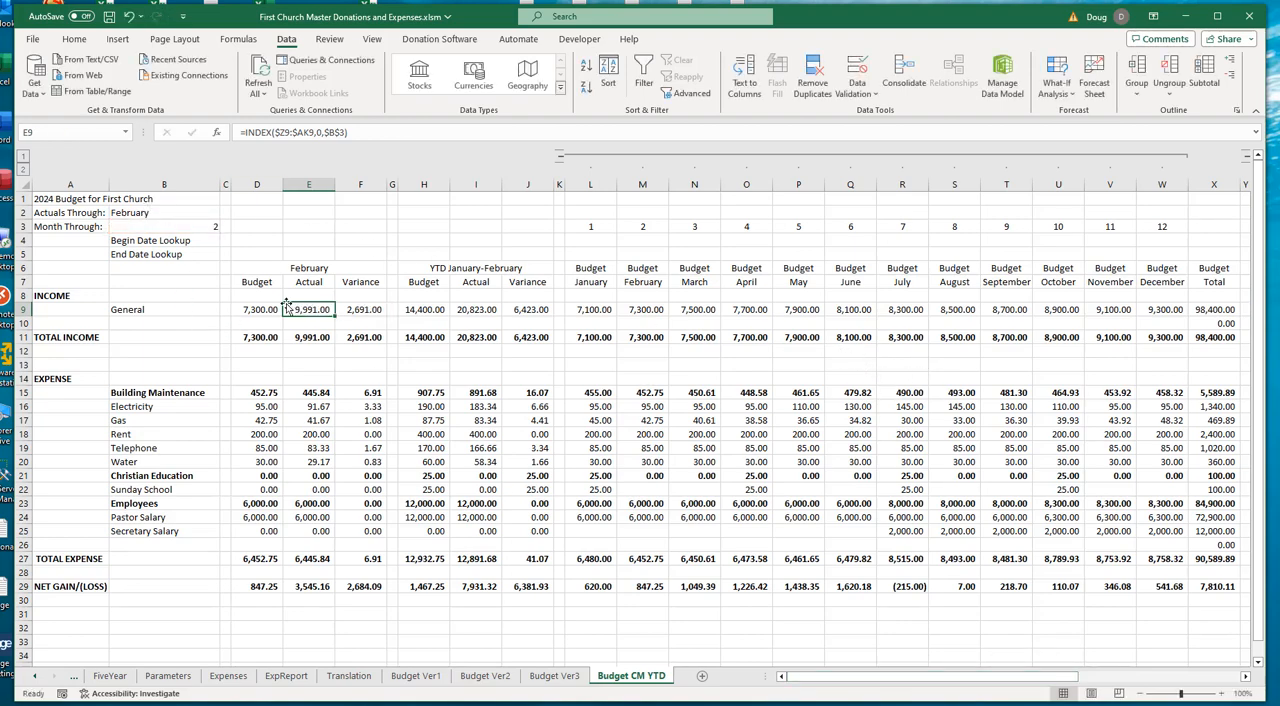
click(358, 311)
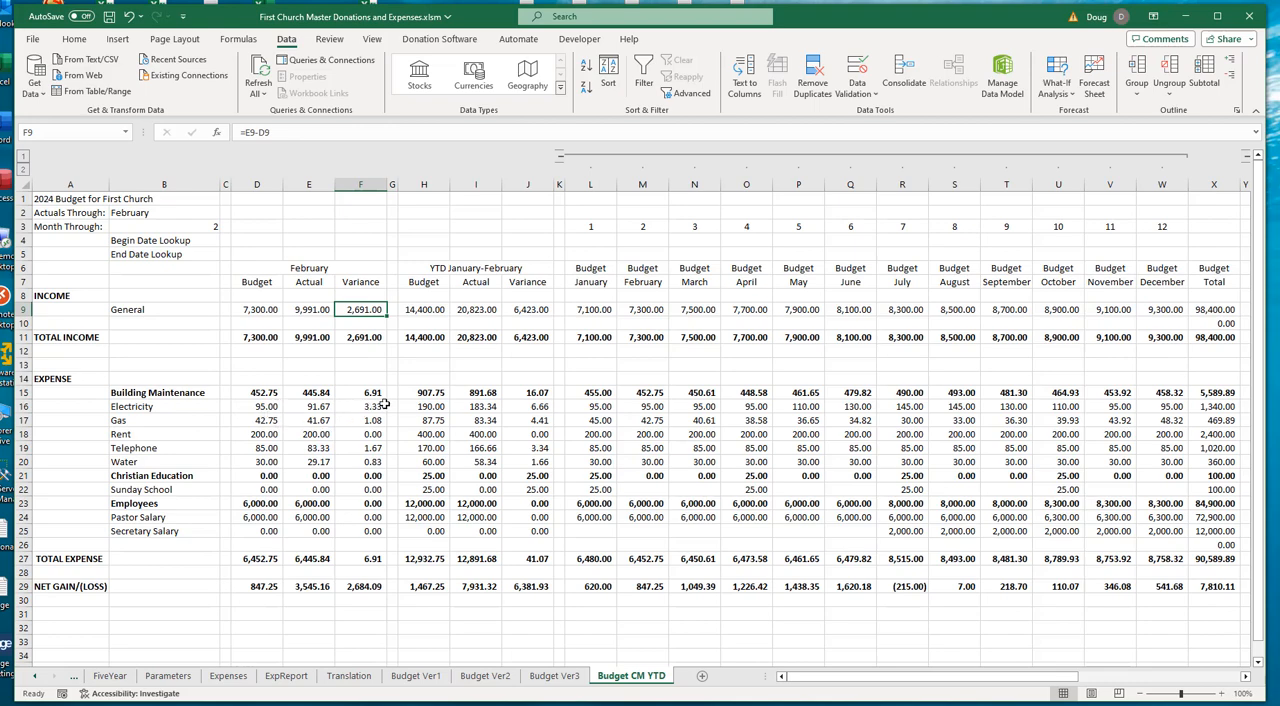
click(276, 407)
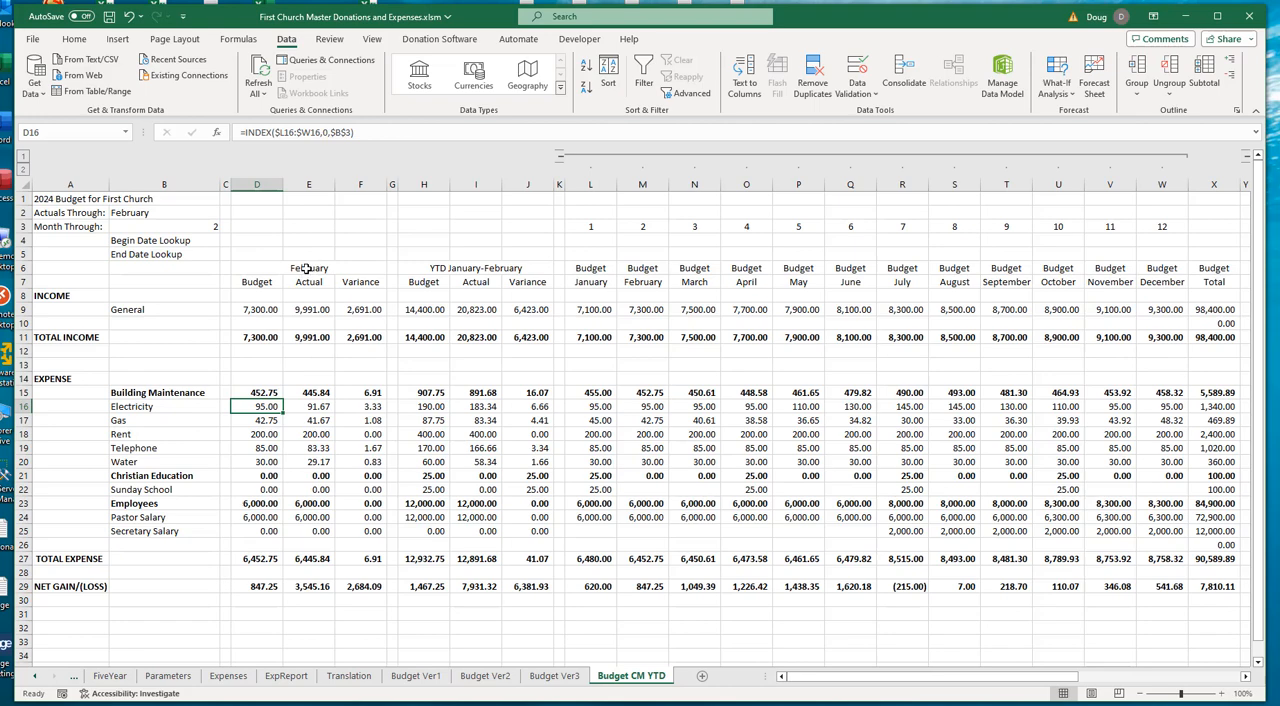
- Set the Actuals Through month to April
click(165, 210)
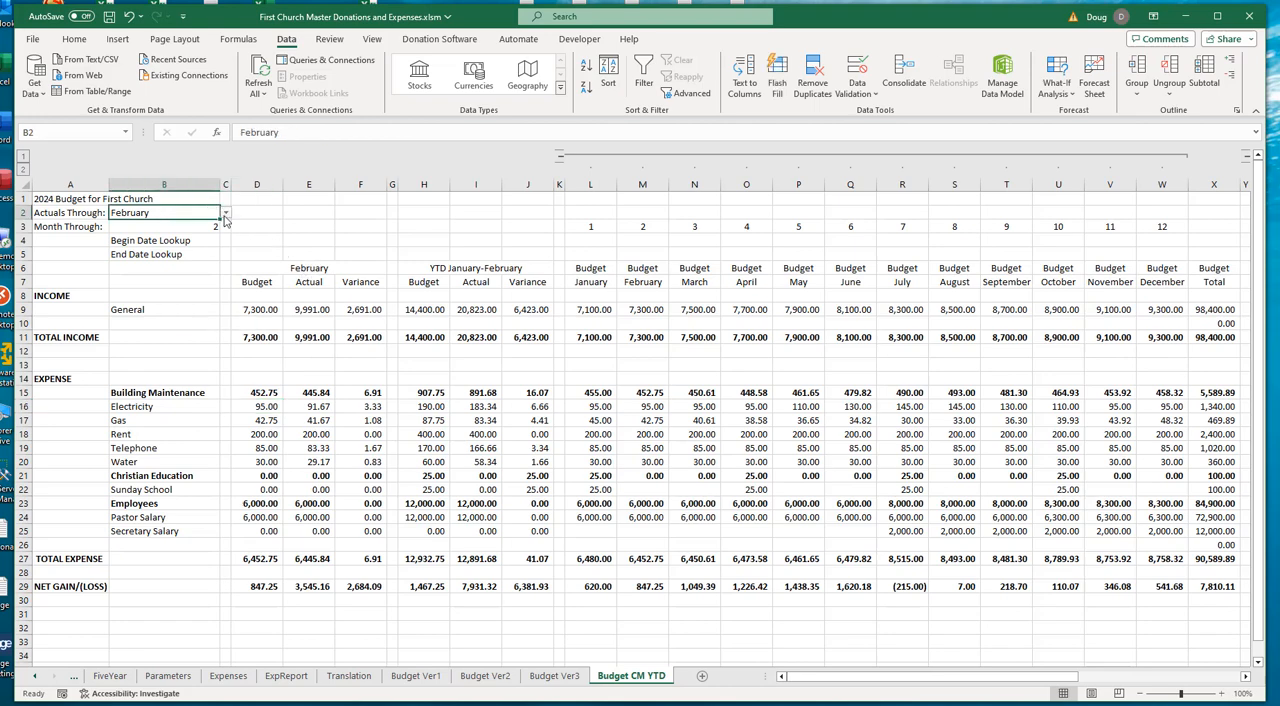
click(226, 213)
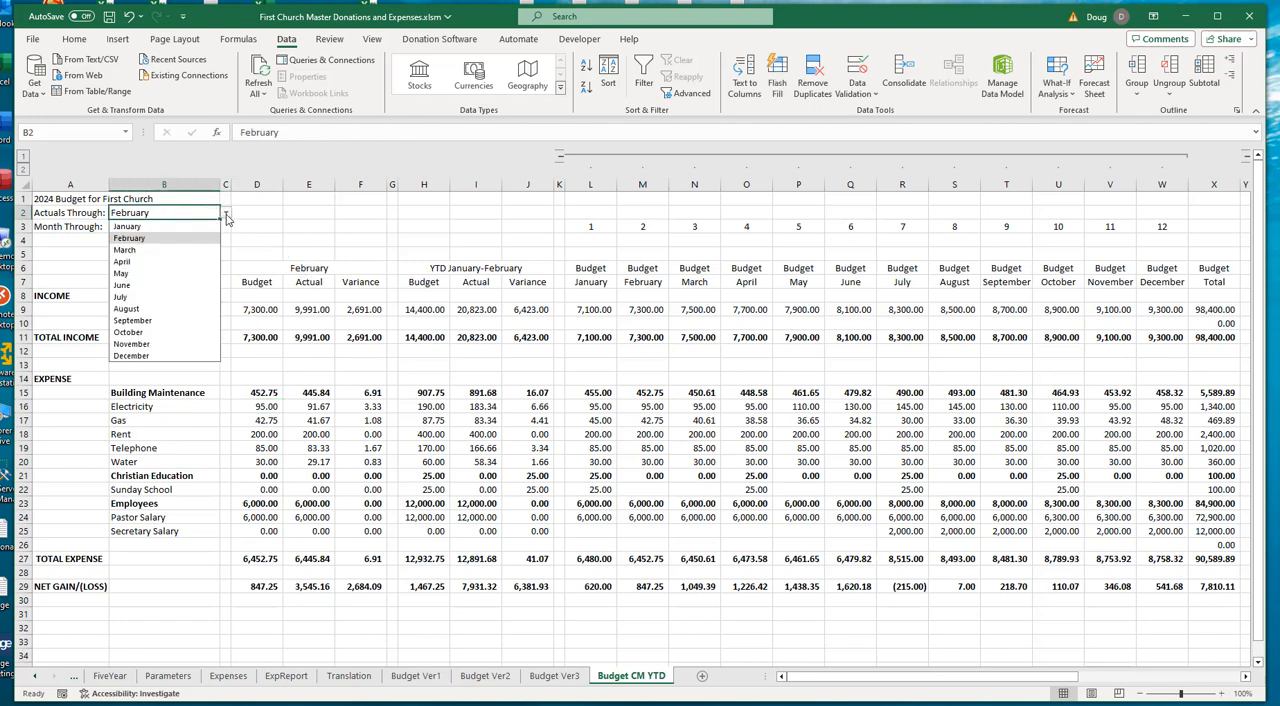
click(138, 261)
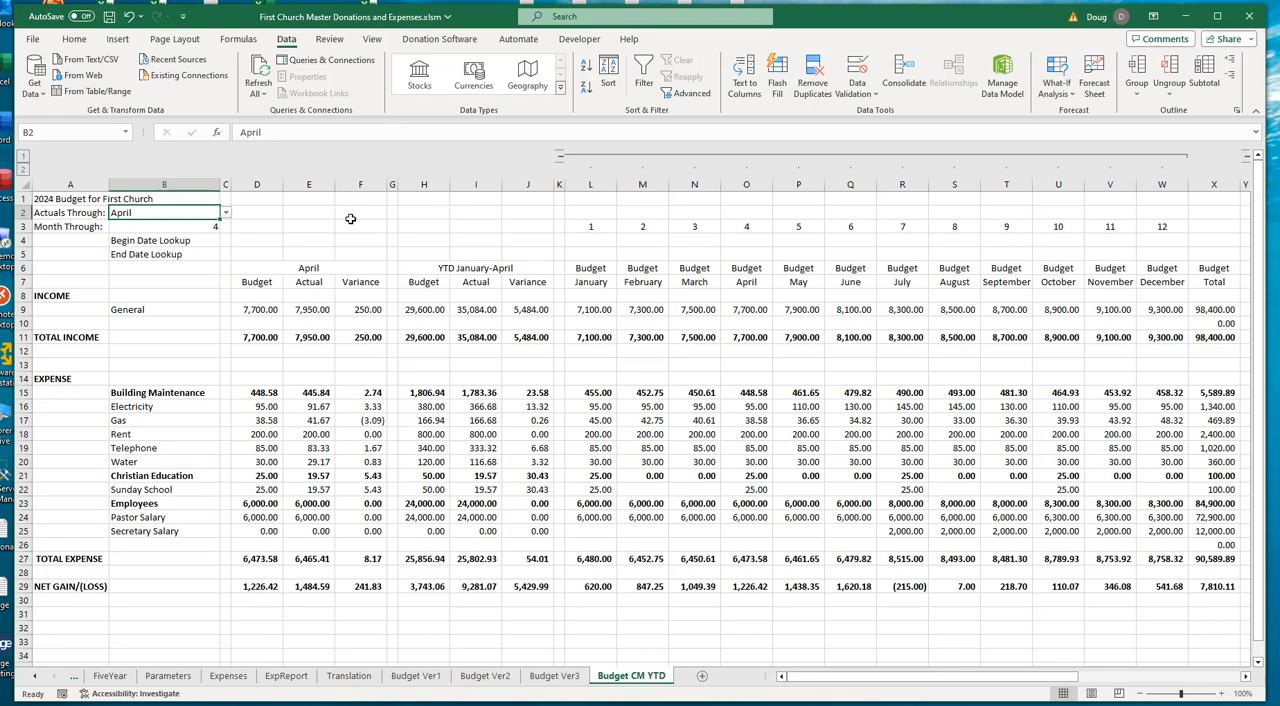
- Examine the SUM and OFFSET formula of General's YTD Budget in H9 against the January to April budgets in L9:O9
click(426, 312)
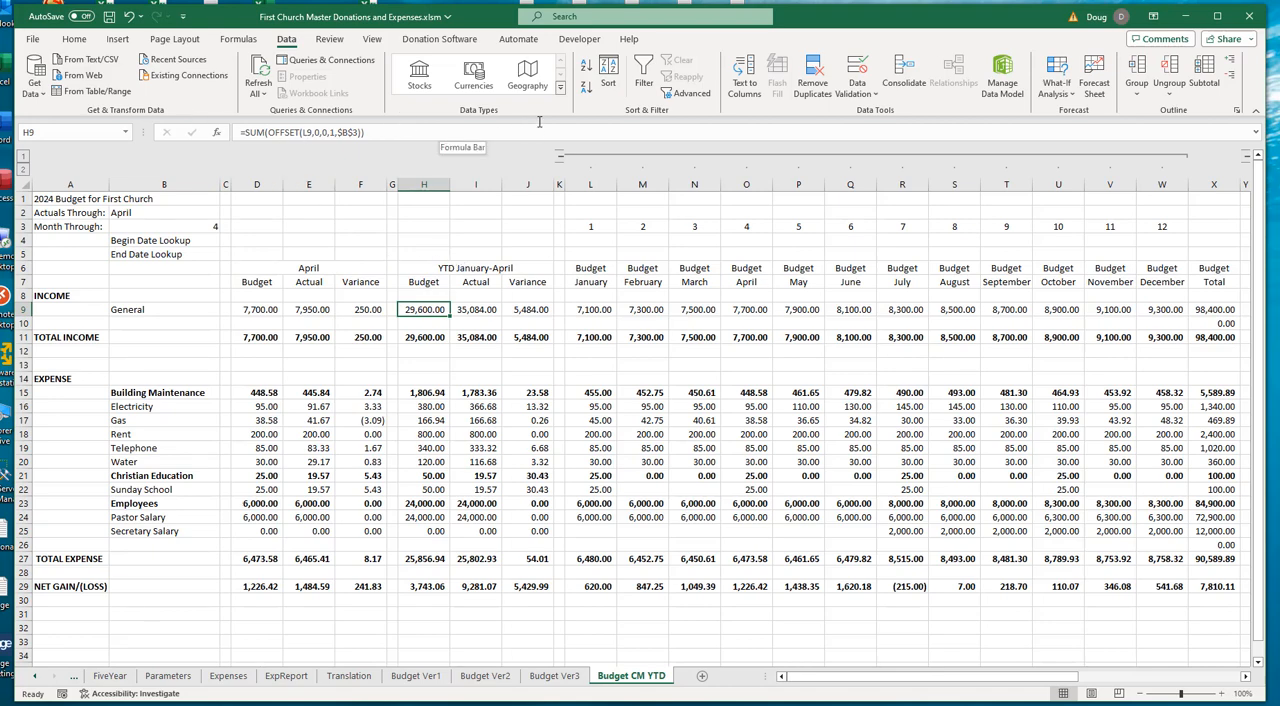
click(307, 132)
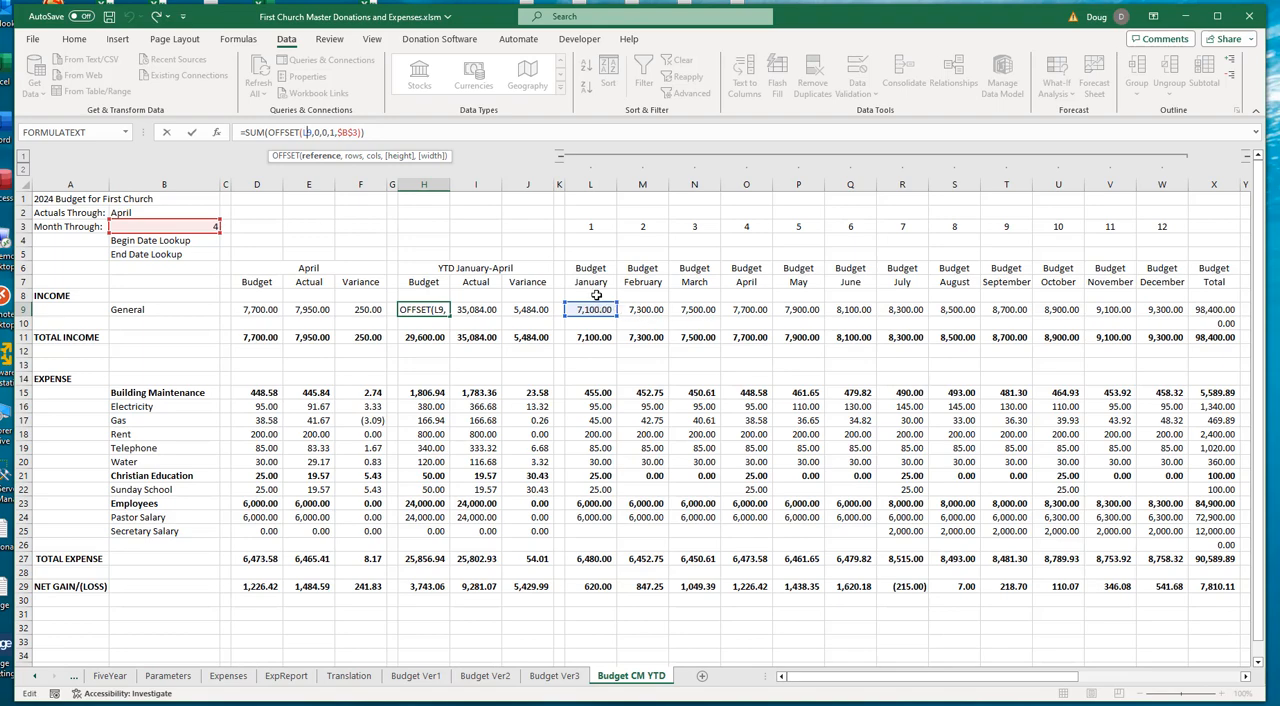
drag(588, 310, 738, 311)
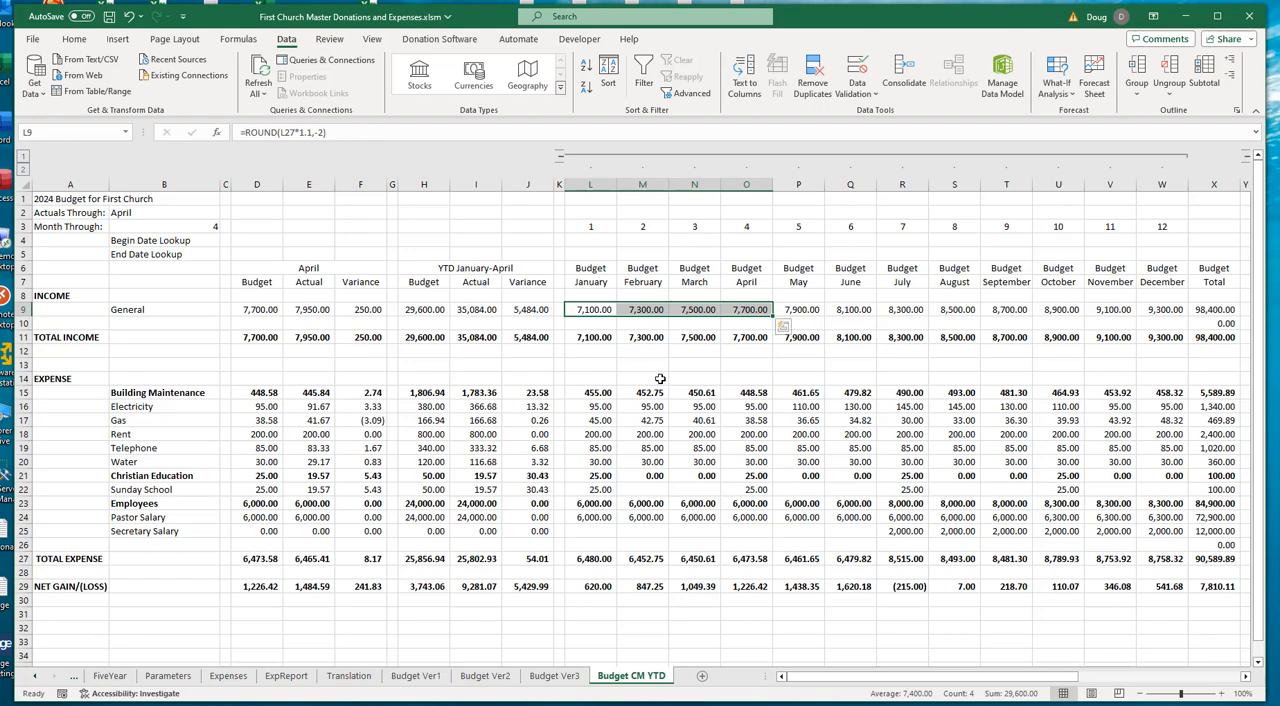
- Compare General's YTD Budget and YTD Actual formulas in H9 and I9, tracing the Actual to the January figure in Z9
click(310, 311)
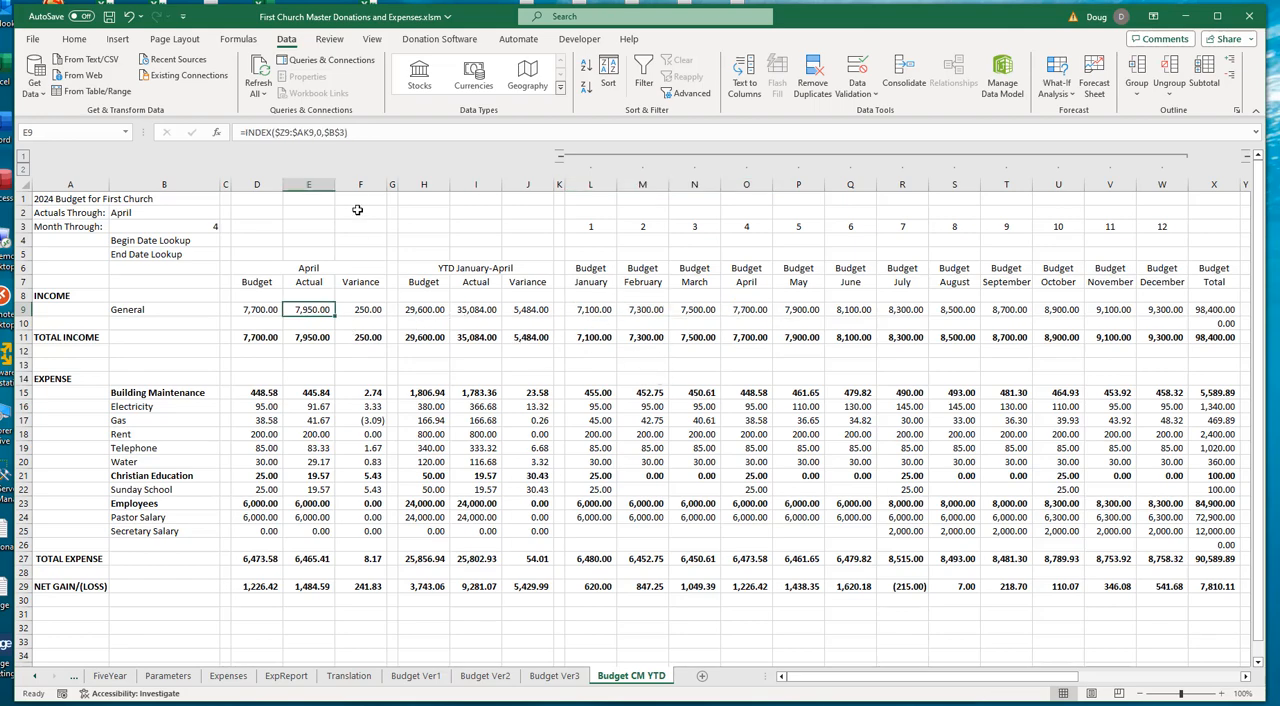
click(428, 310)
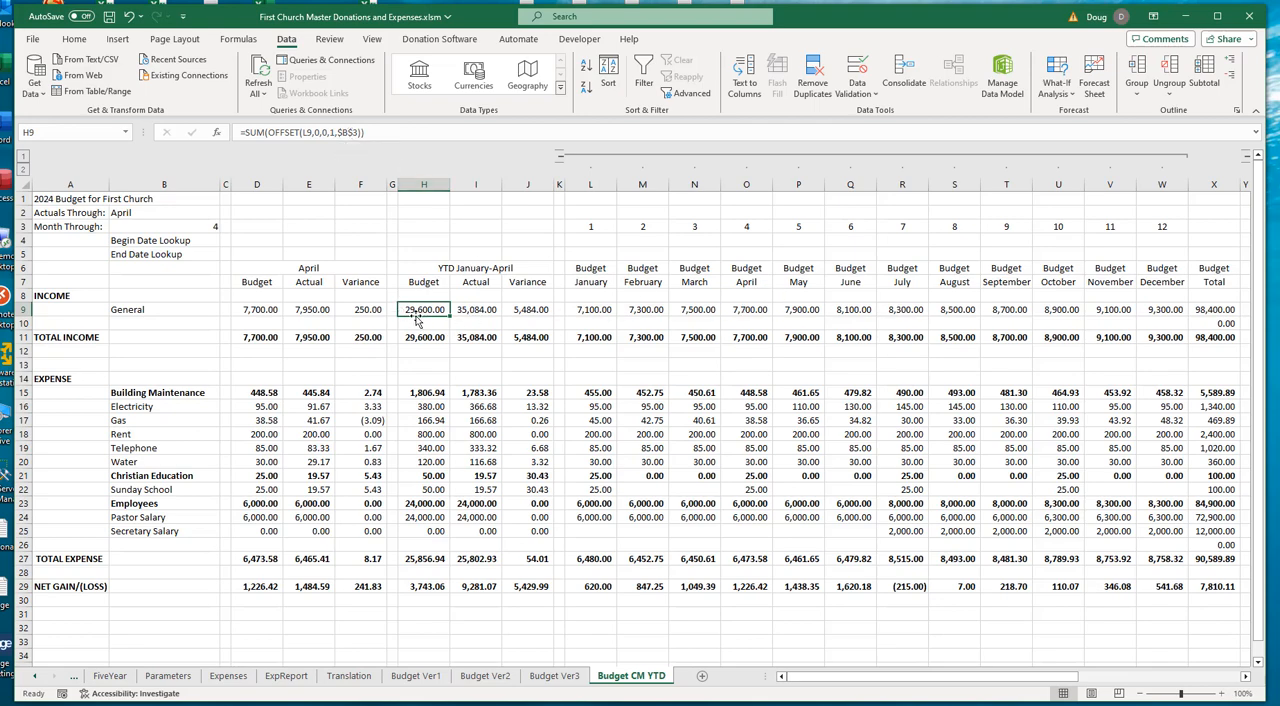
click(472, 309)
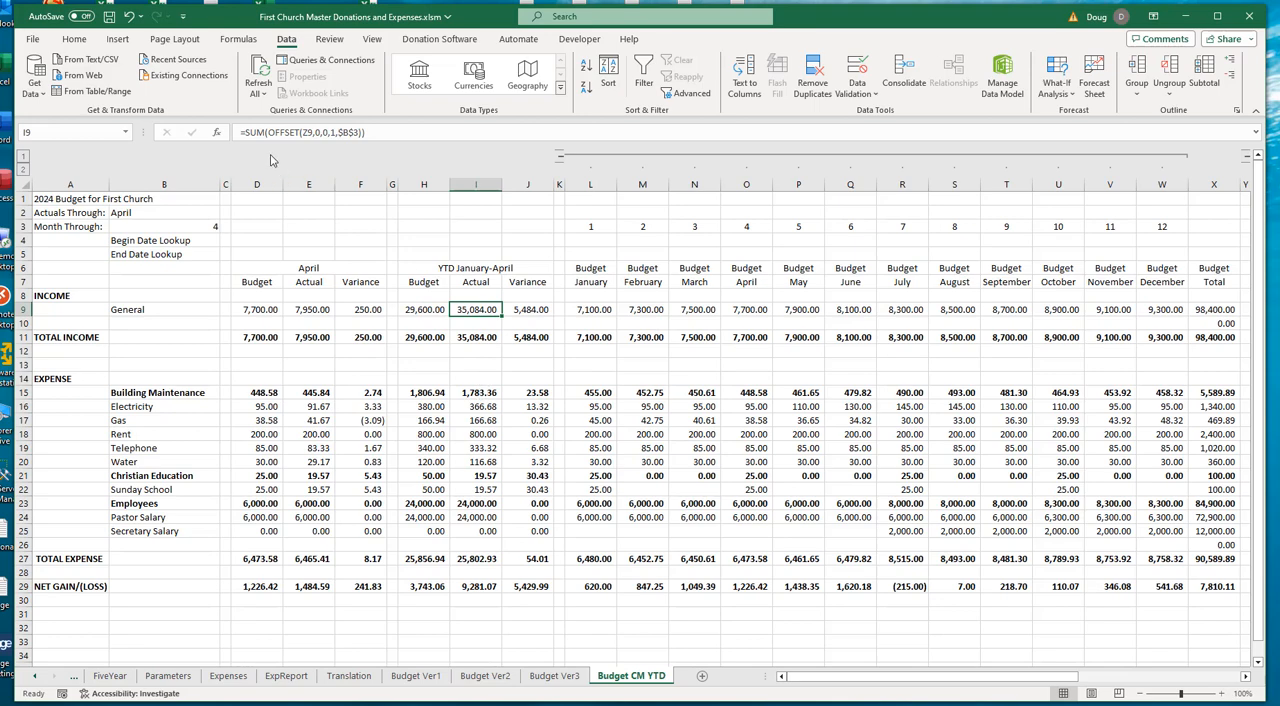
drag(850, 678, 1085, 683)
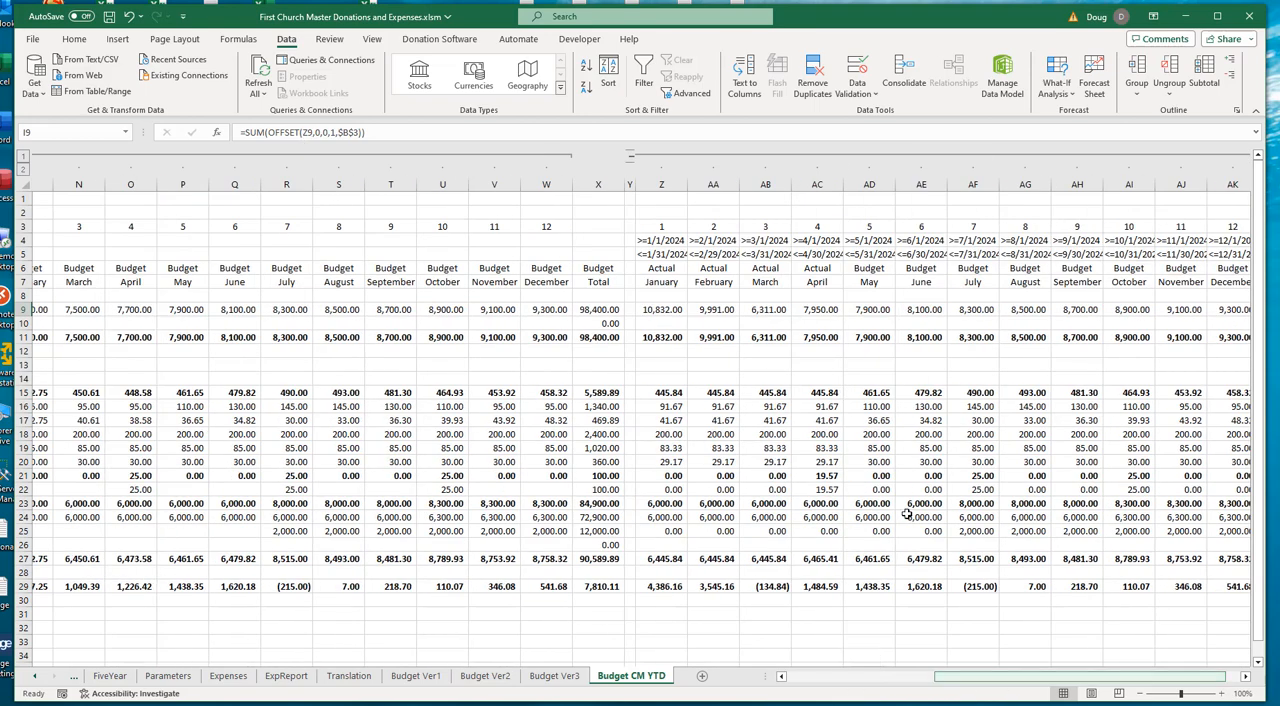
click(663, 310)
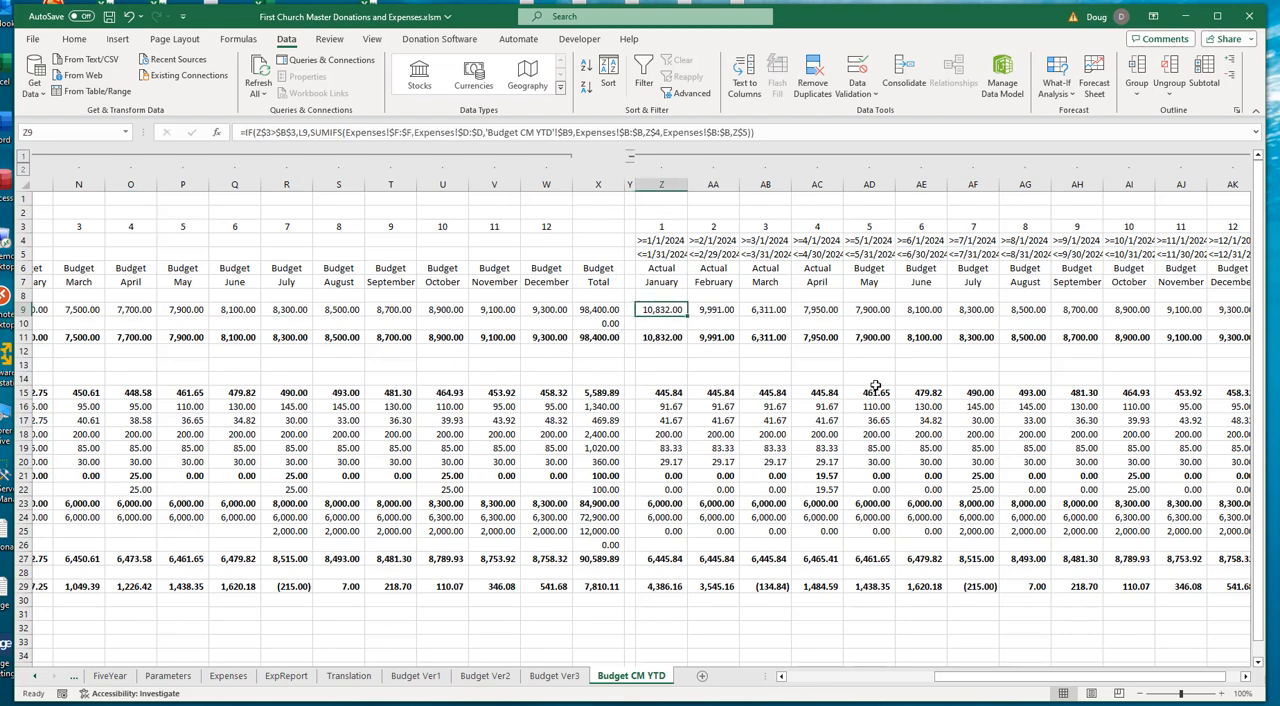
click(899, 676)
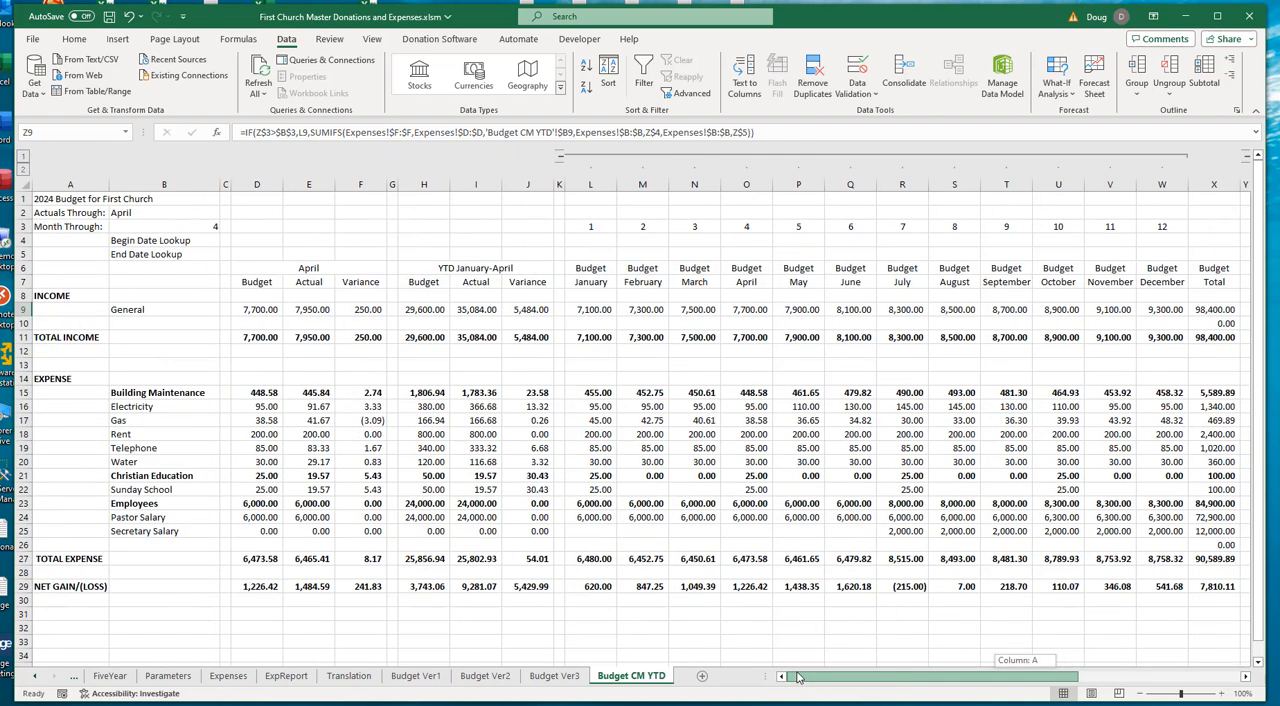
click(426, 310)
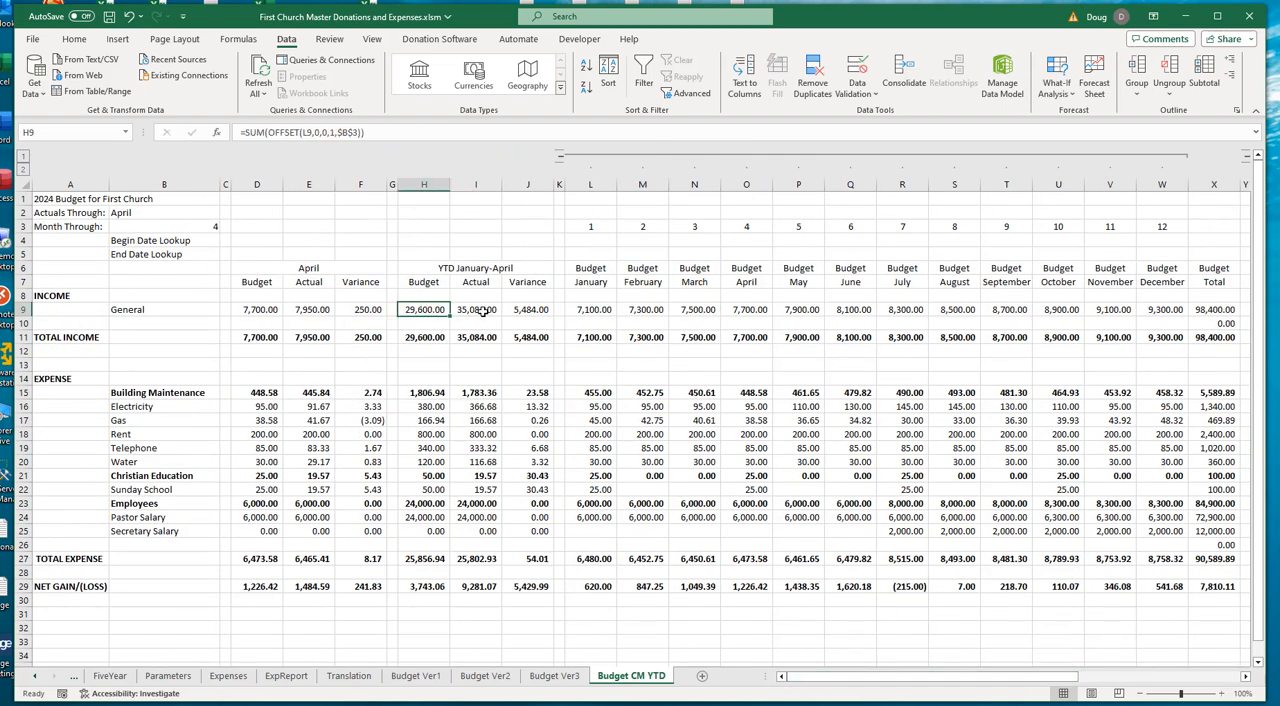
click(484, 311)
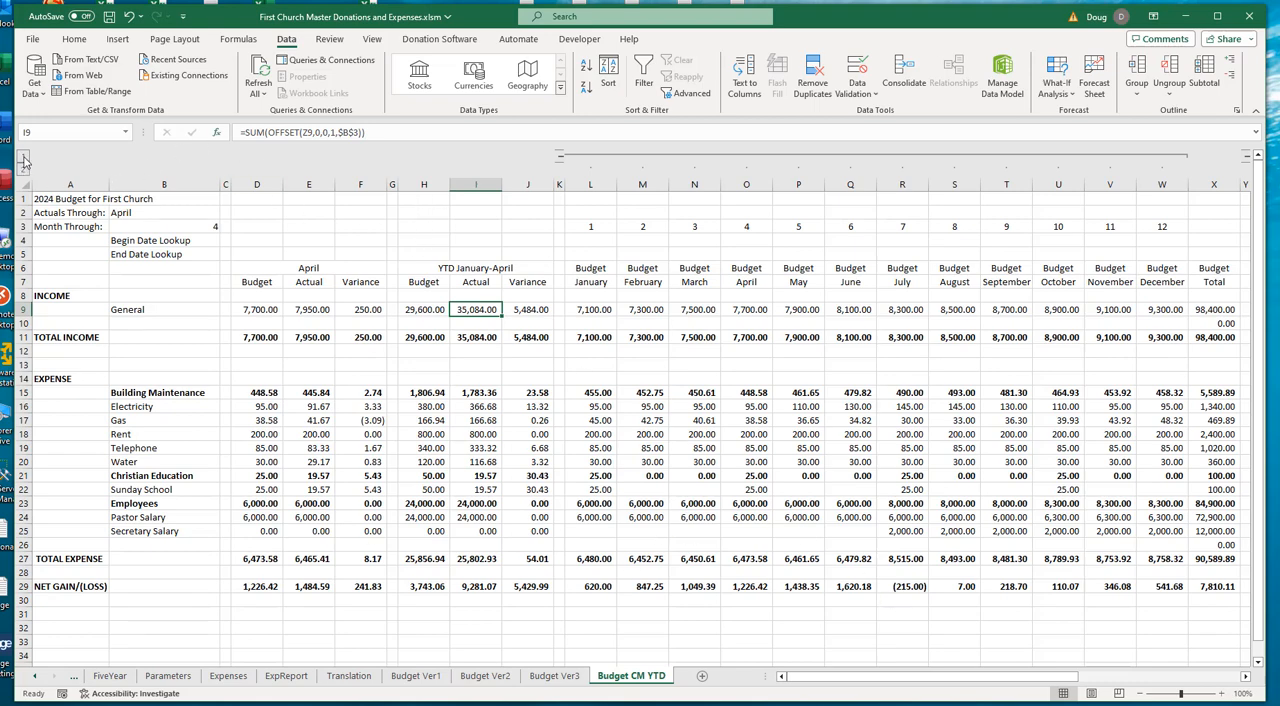
- Collapse both groups of monthly columns so only the Budget Total and Estimated Total columns remain beside the YTD figures
click(25, 160)
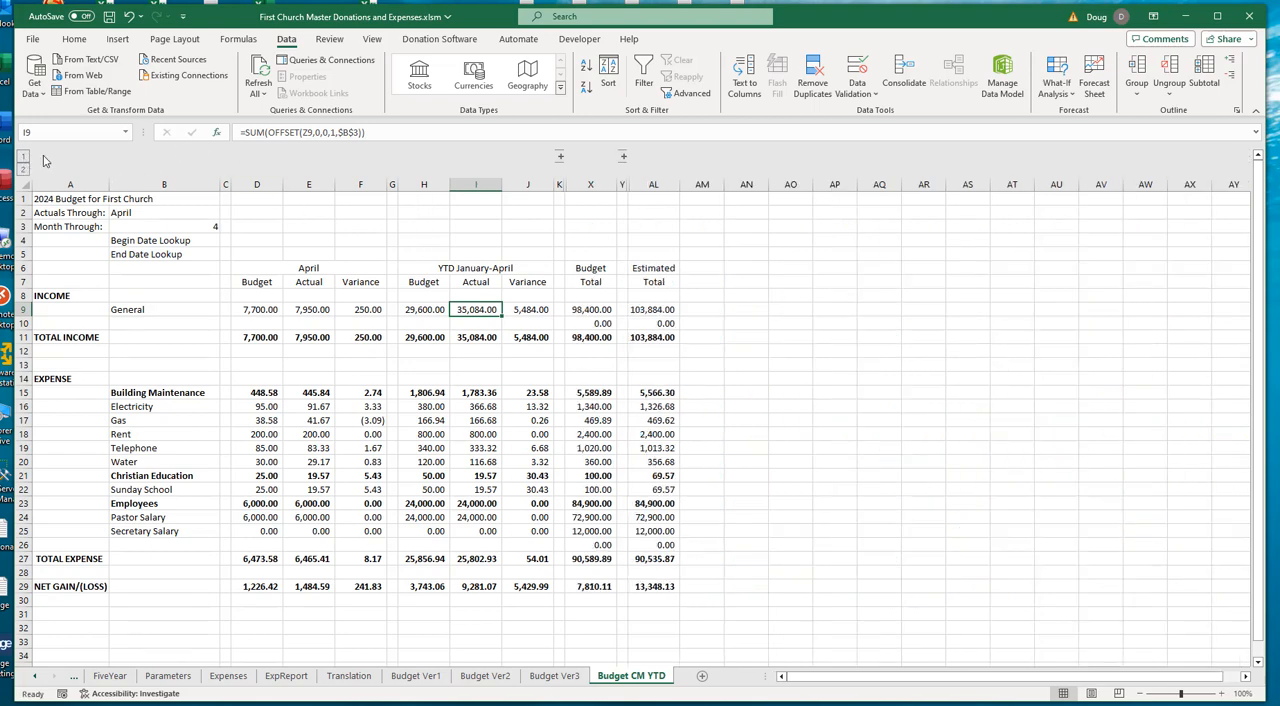
click(248, 229)
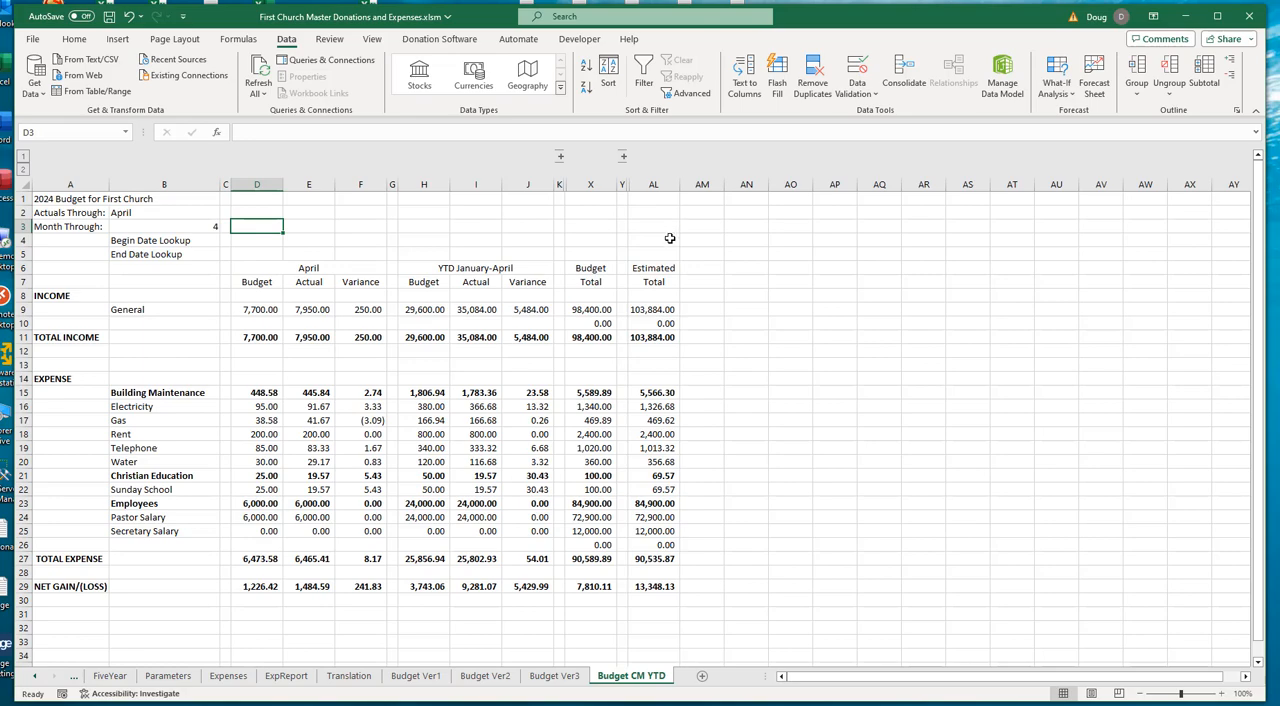
click(750, 309)
right_click(750, 309)
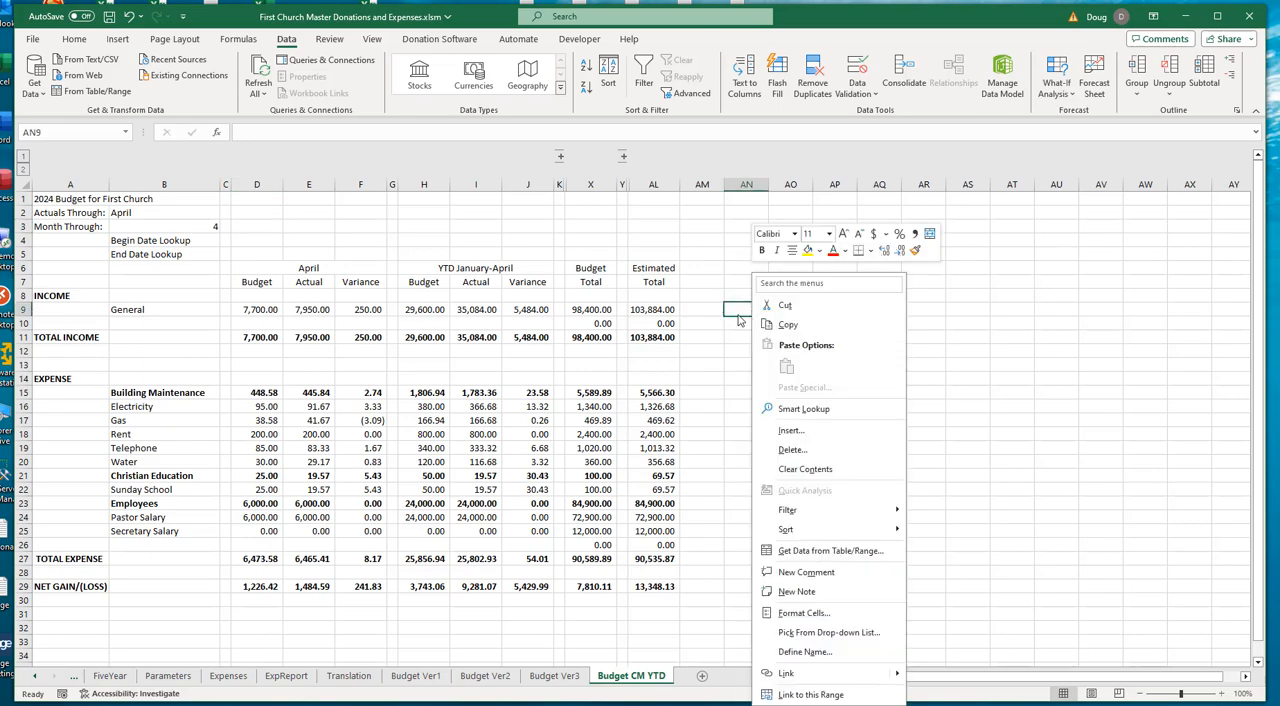
click(737, 312)
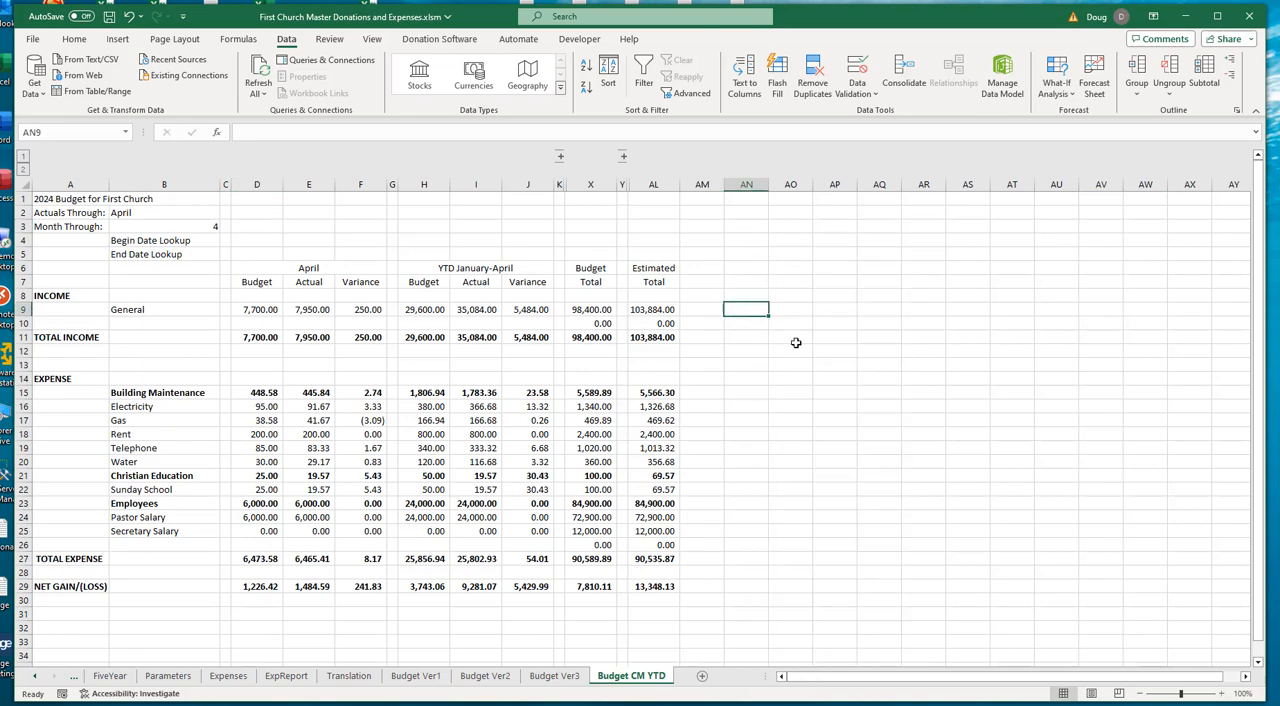